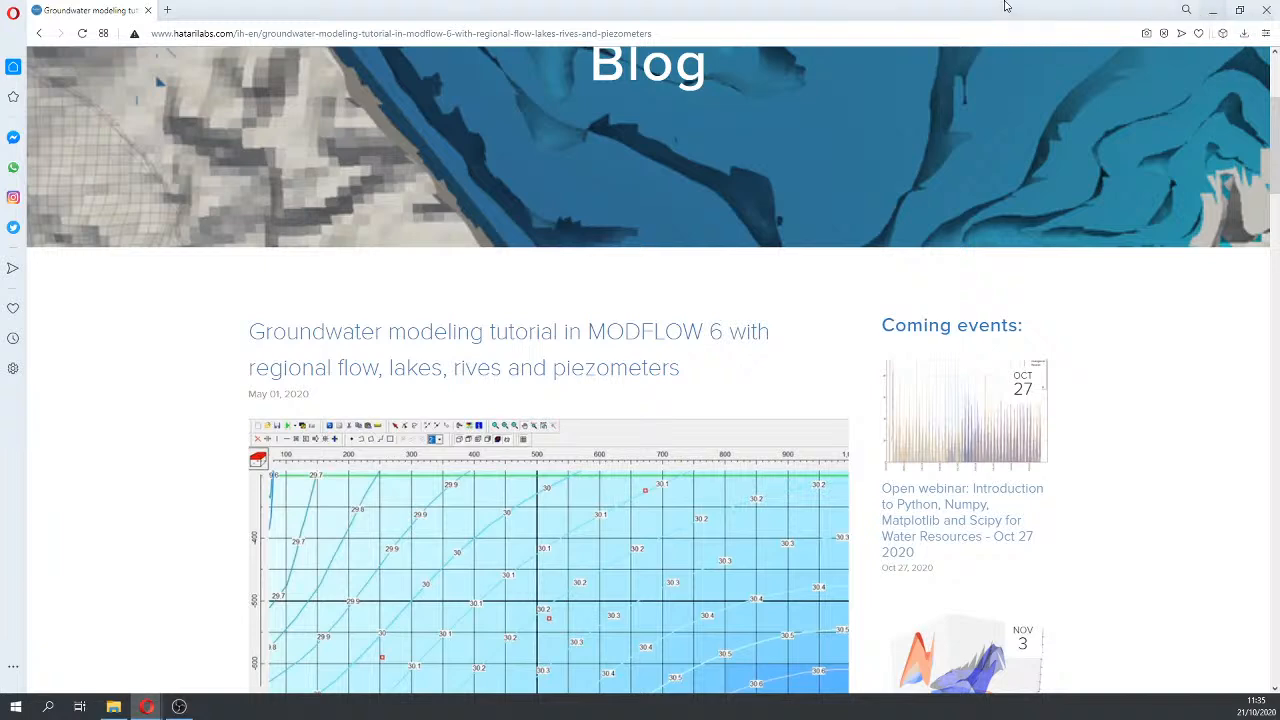
Step: Open a new Speed Dial tab in Opera beside the Hatarilabs MODFLOW 6 tutorial tab
left_click(167, 10)
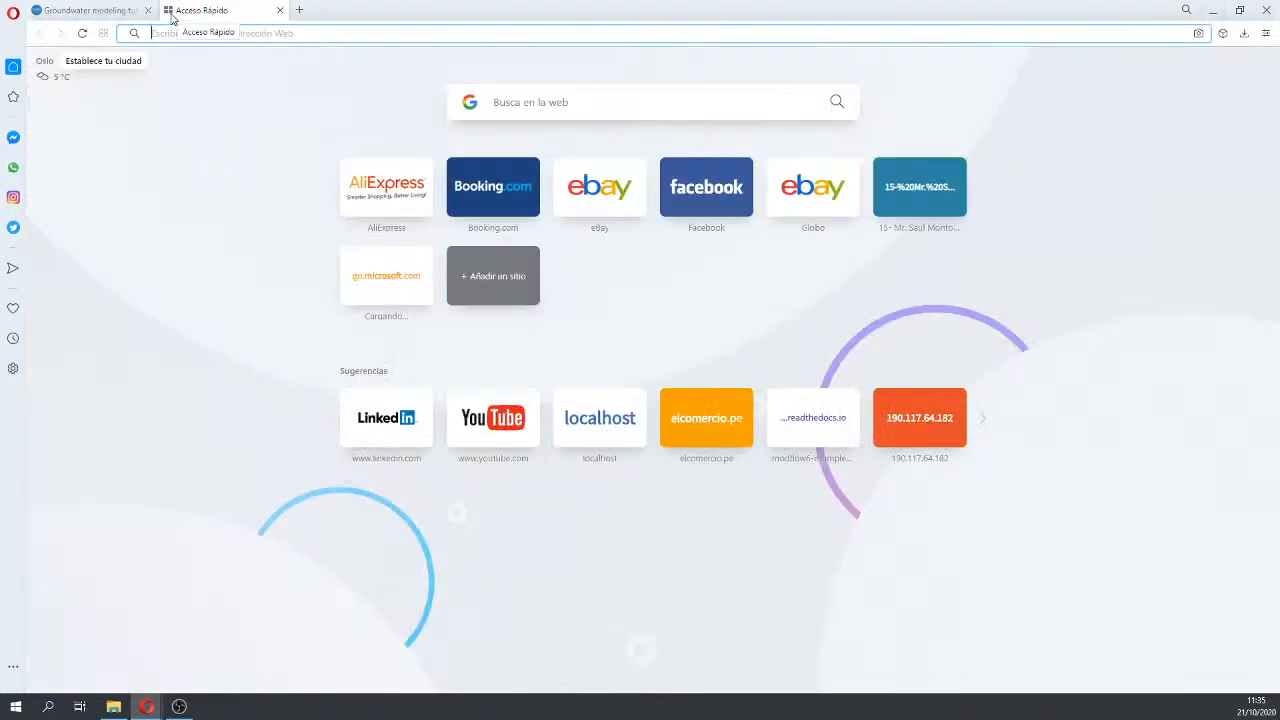
Step: Search Google for 'maw usgs', open the USGS MAW package help result, then minimize Opera
type("ma")
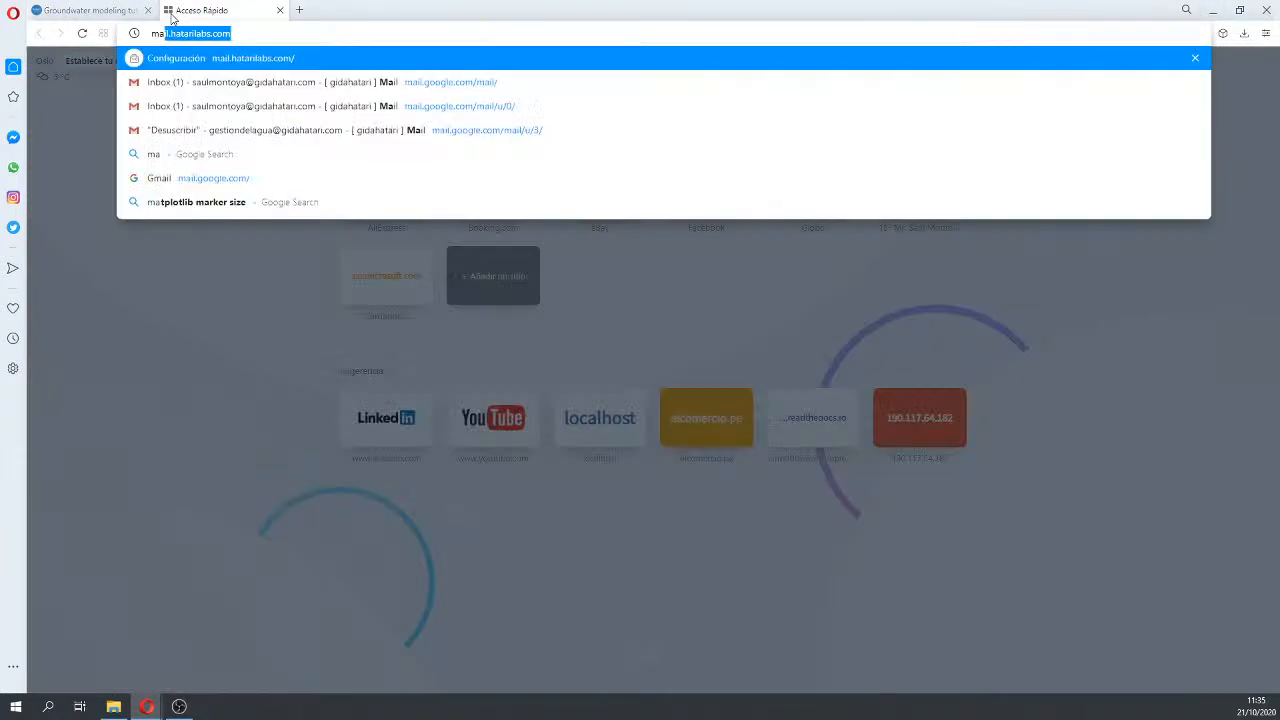
type("w usssds")
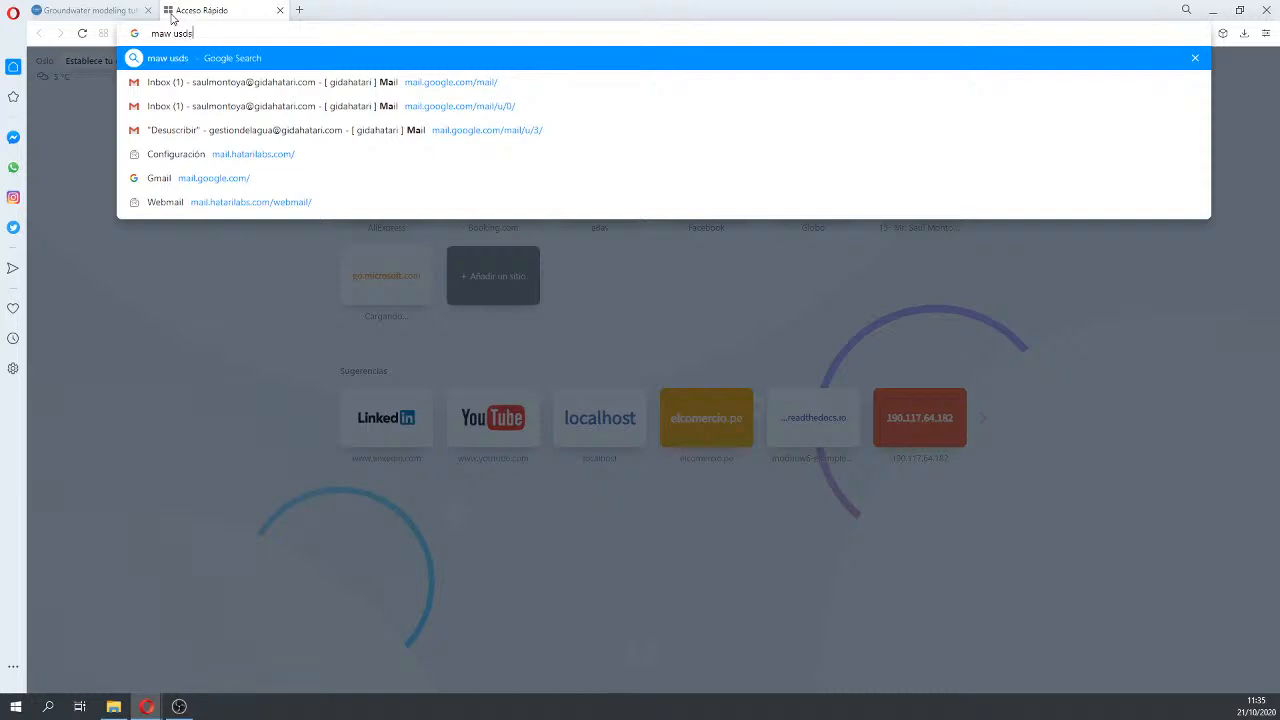
key("Return")
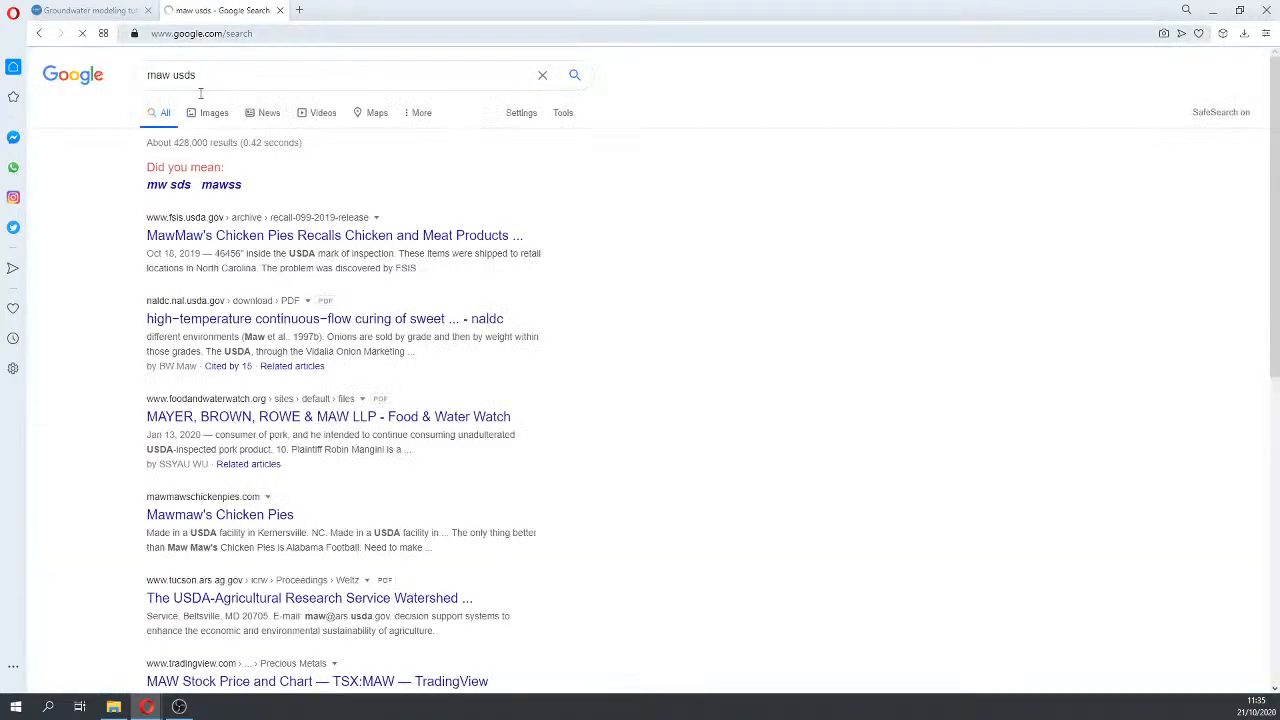
left_click(187, 74)
key("Delete")
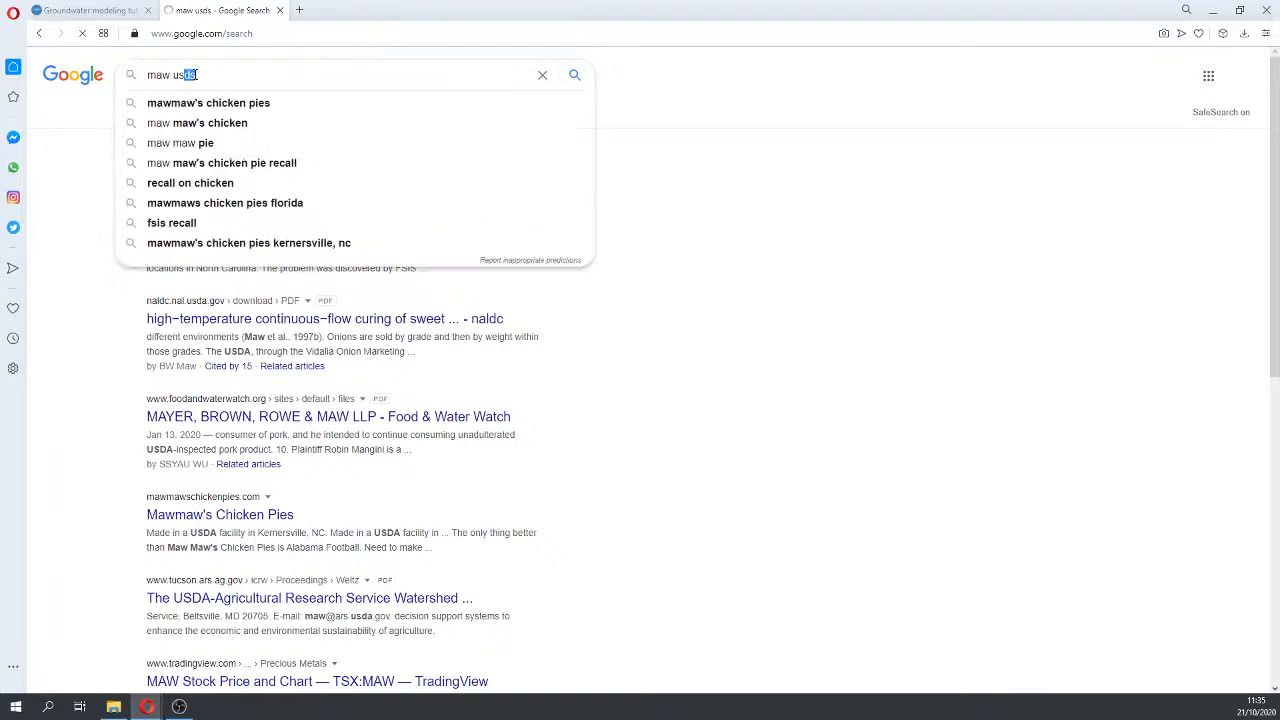
type("g")
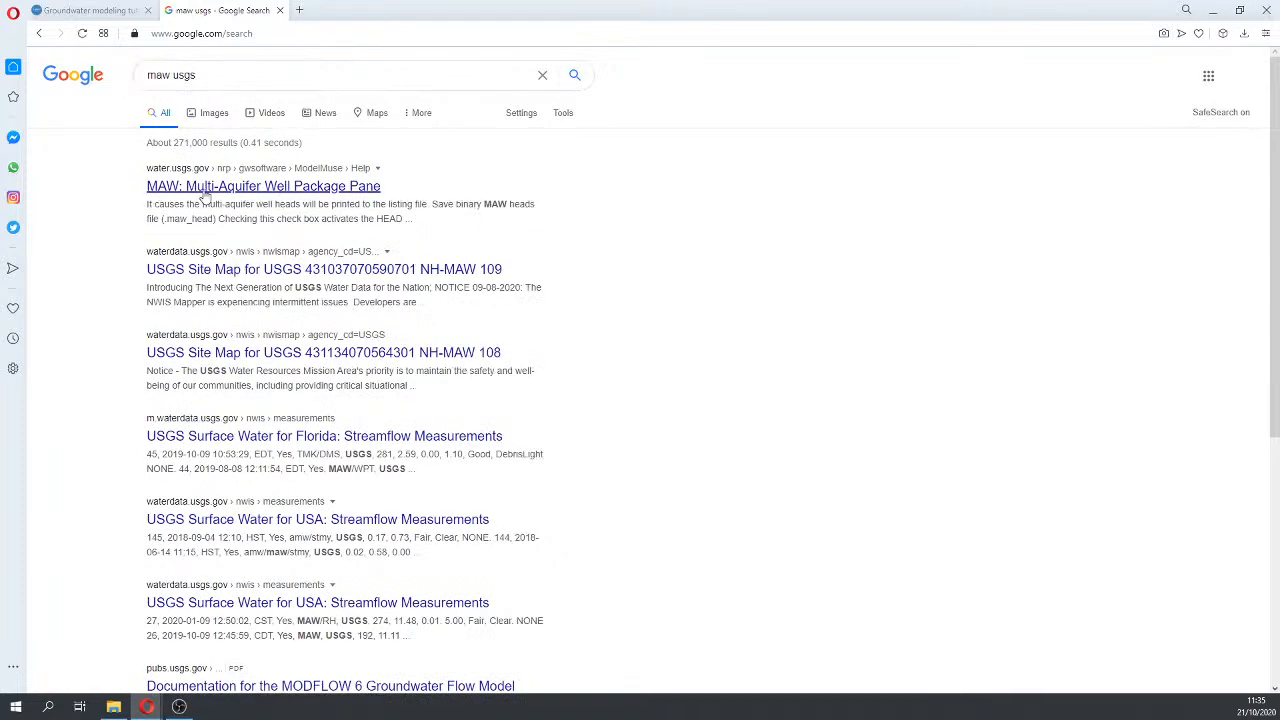
left_click(257, 190)
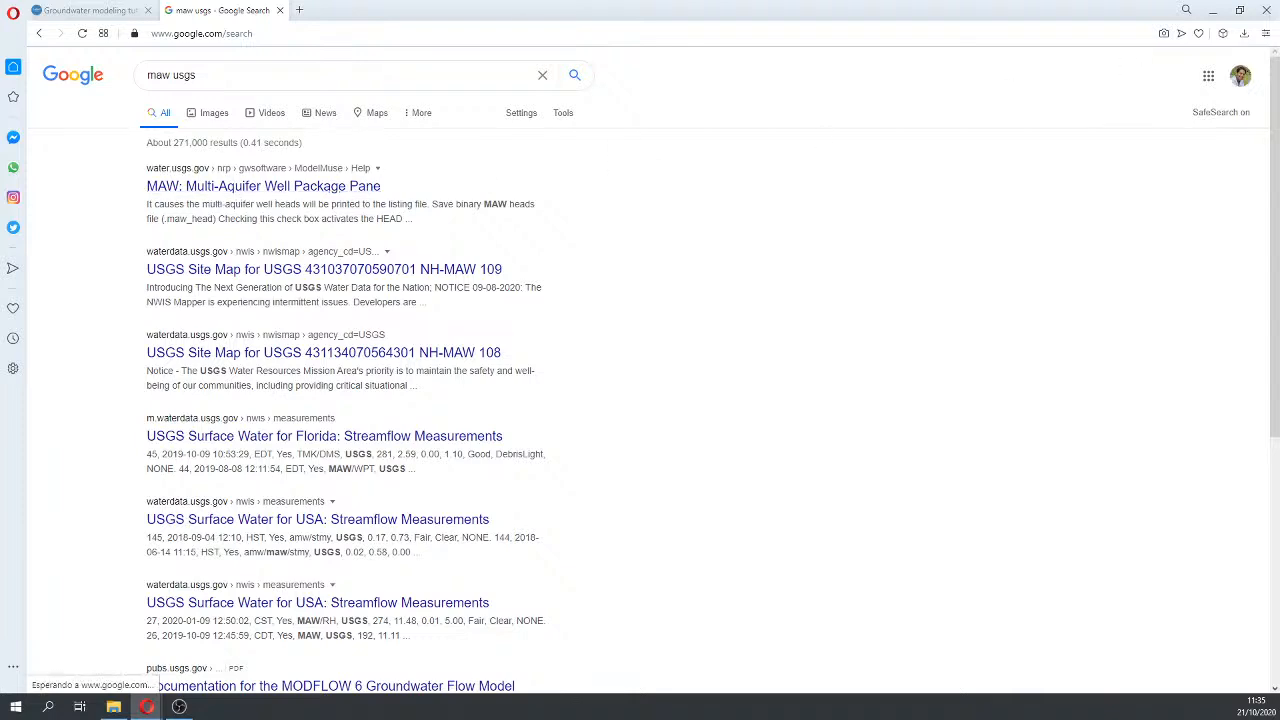
left_click(1212, 10)
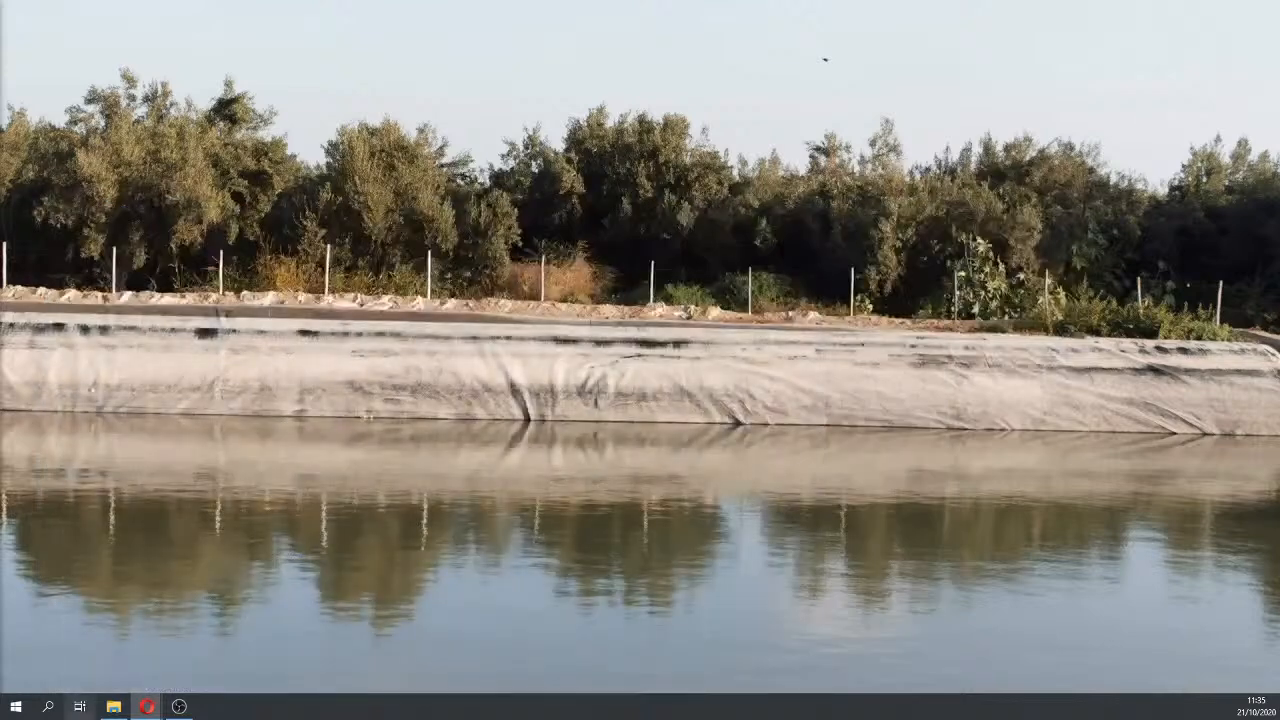
Step: Bring the File Explorer window back and position it near the screen centre
left_click(50, 710)
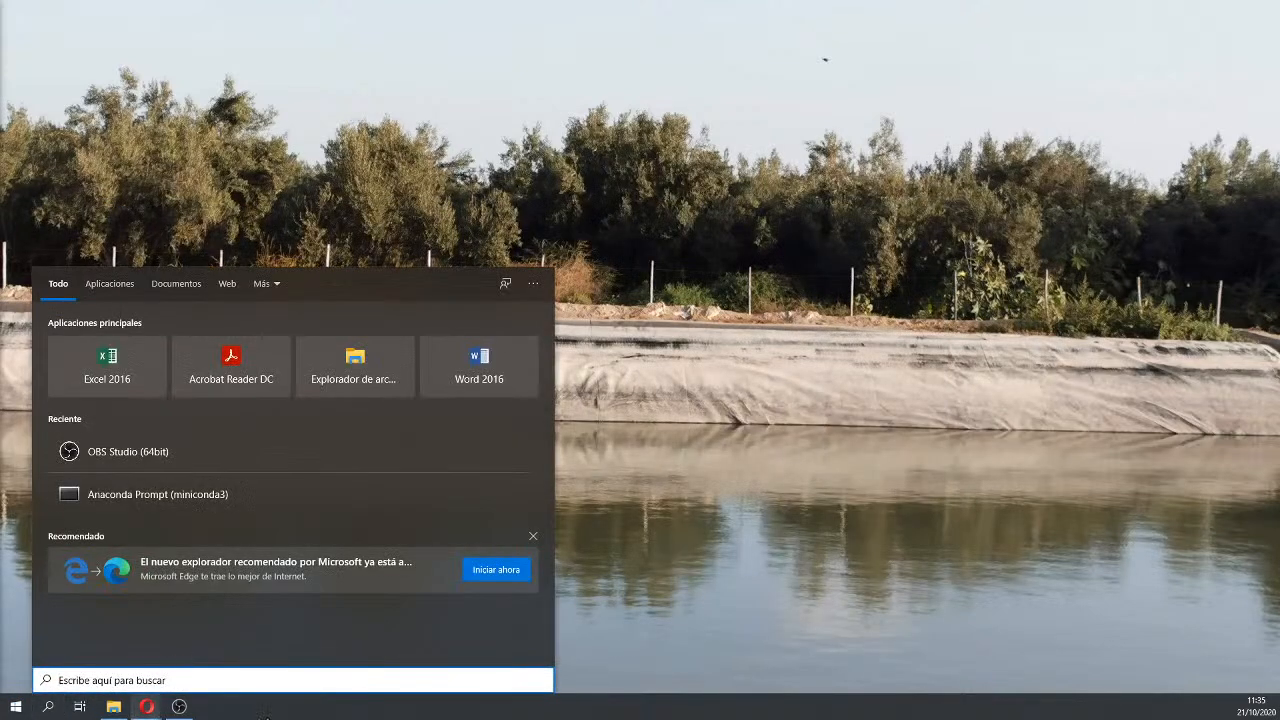
left_click(783, 571)
left_click(114, 707)
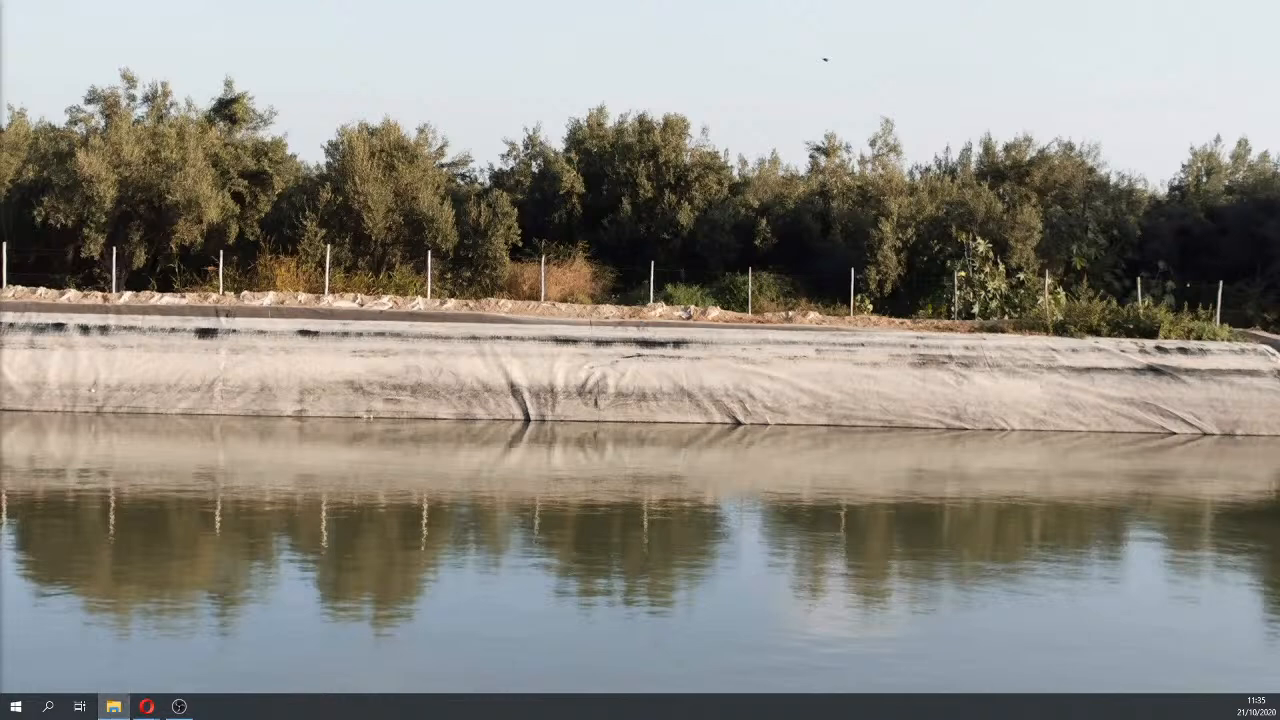
left_click_drag(0, 92, 1005, 57)
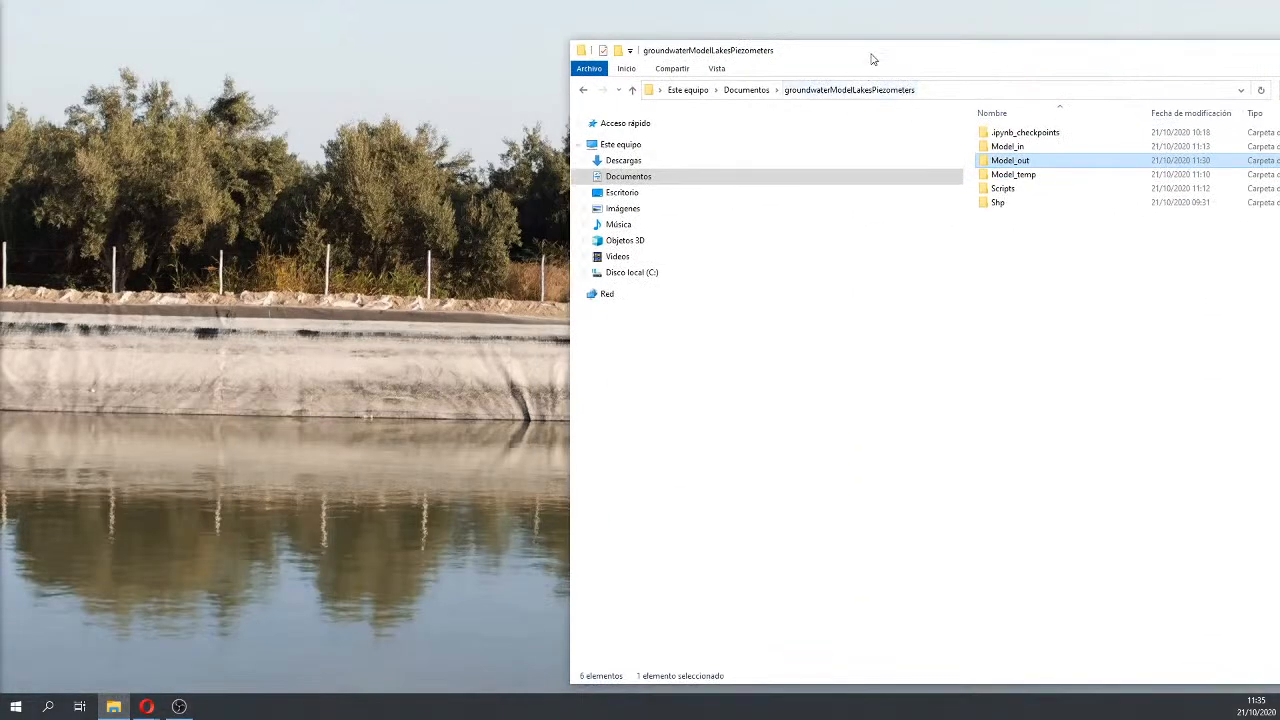
left_click_drag(872, 55, 571, 15)
Step: Delete the .ipynb_checkpoints folder from groundwaterModelLakesPiezometers and minimize Explorer
left_click(718, 108)
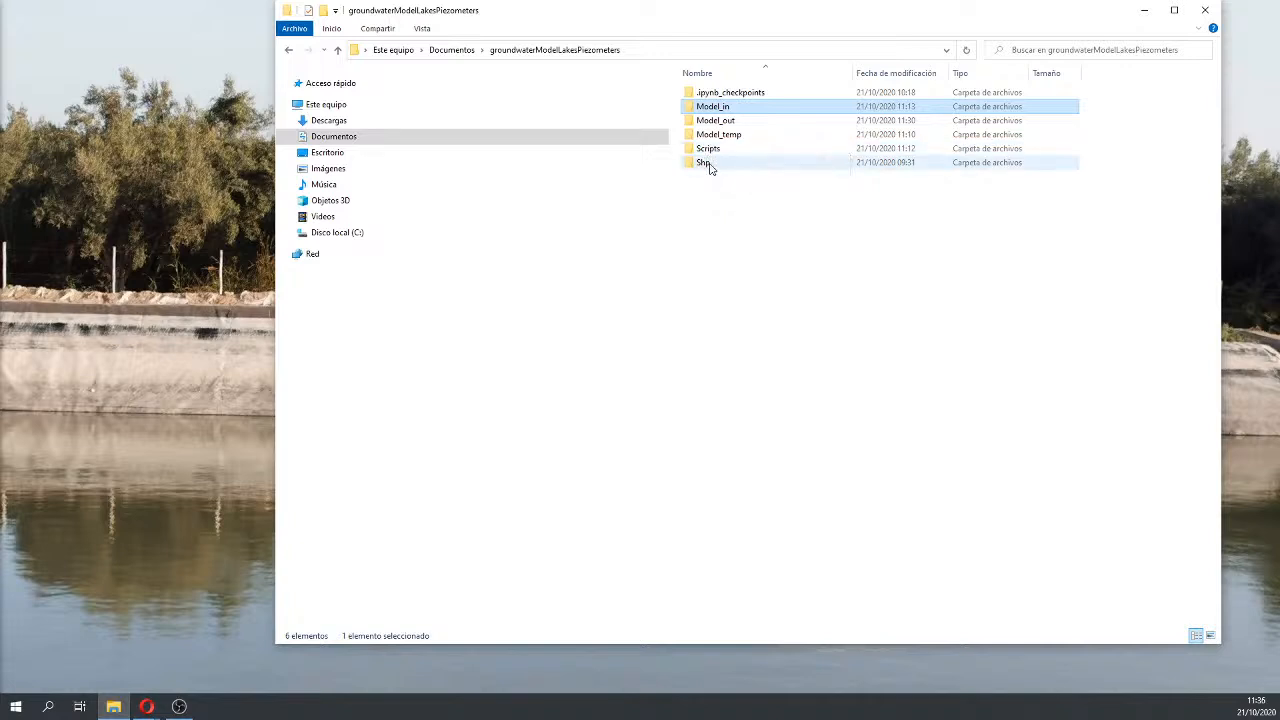
mouse_move(709, 168)
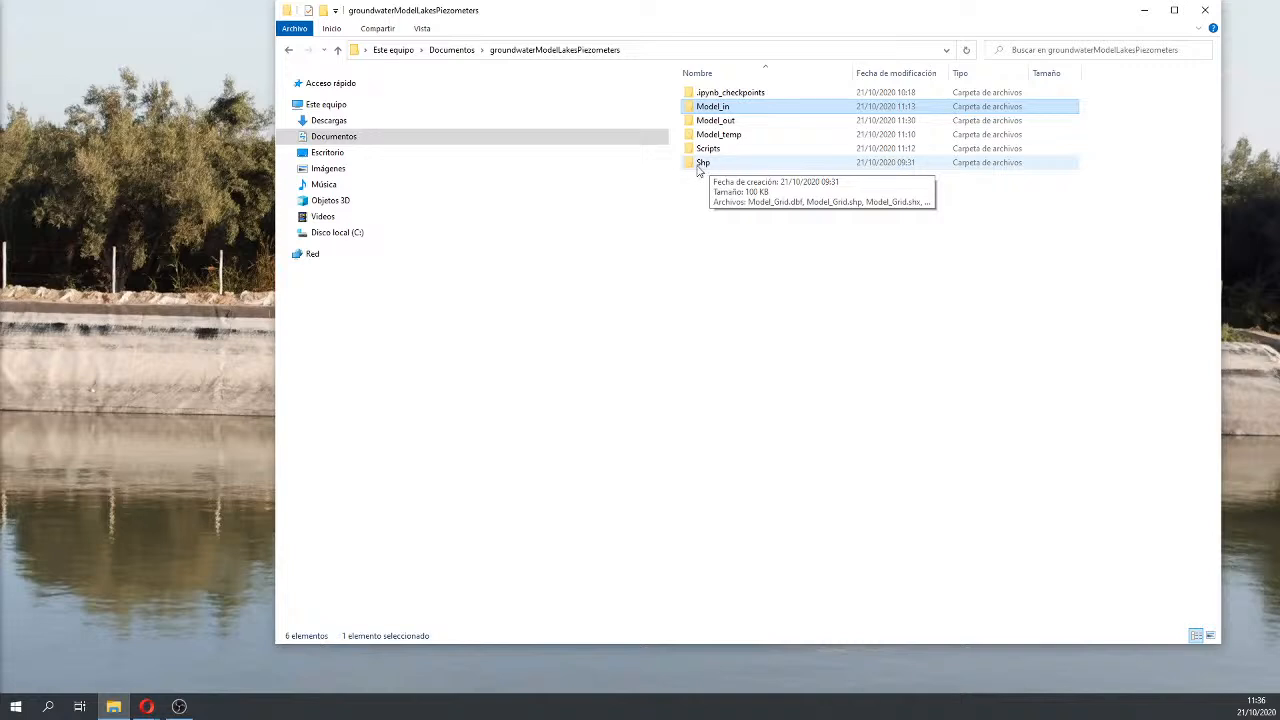
left_click(729, 97)
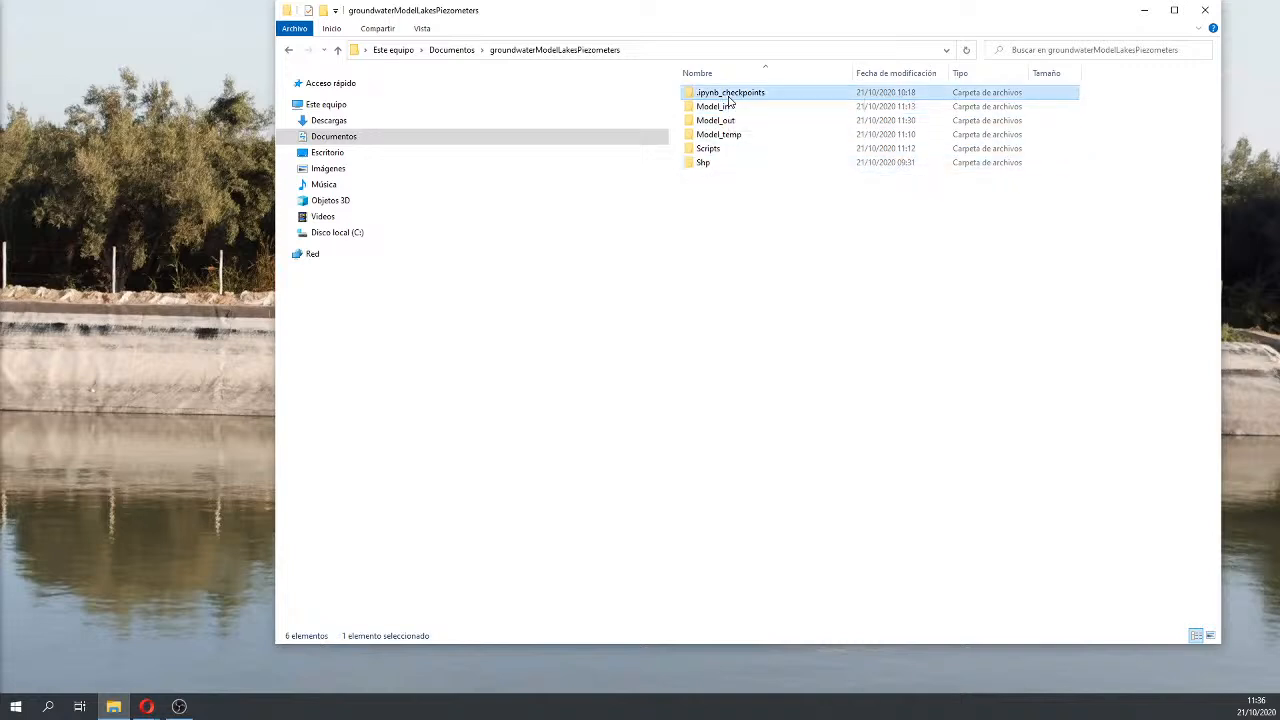
key("Delete")
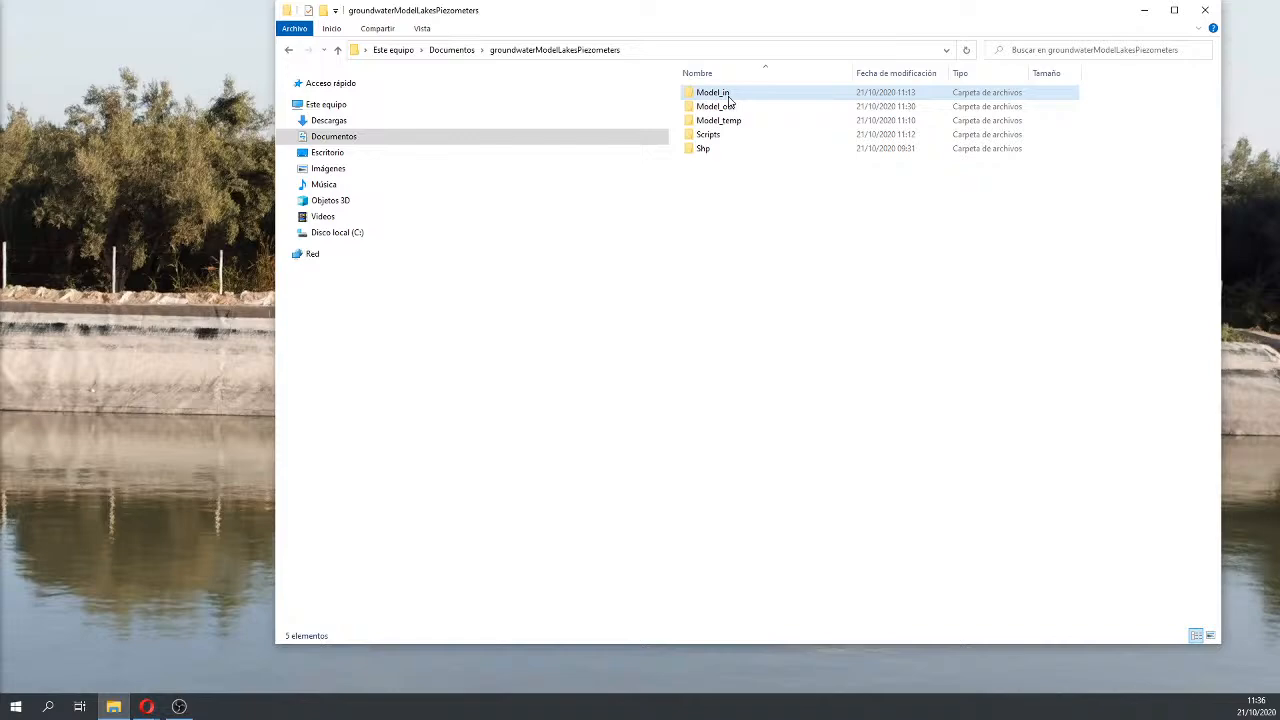
left_click(1150, 11)
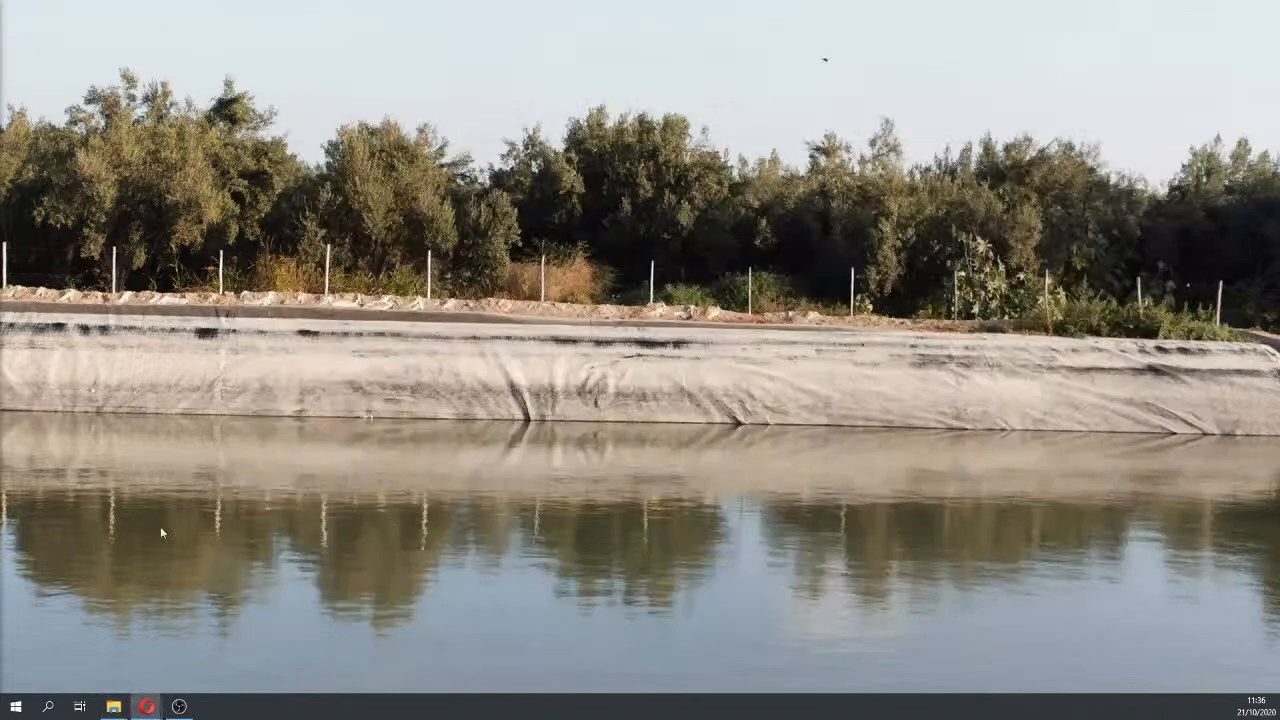
Step: Launch ModelMuse and open the Model1 project from groundwaterModelLakesPiezometers\Model_in
left_click(50, 707)
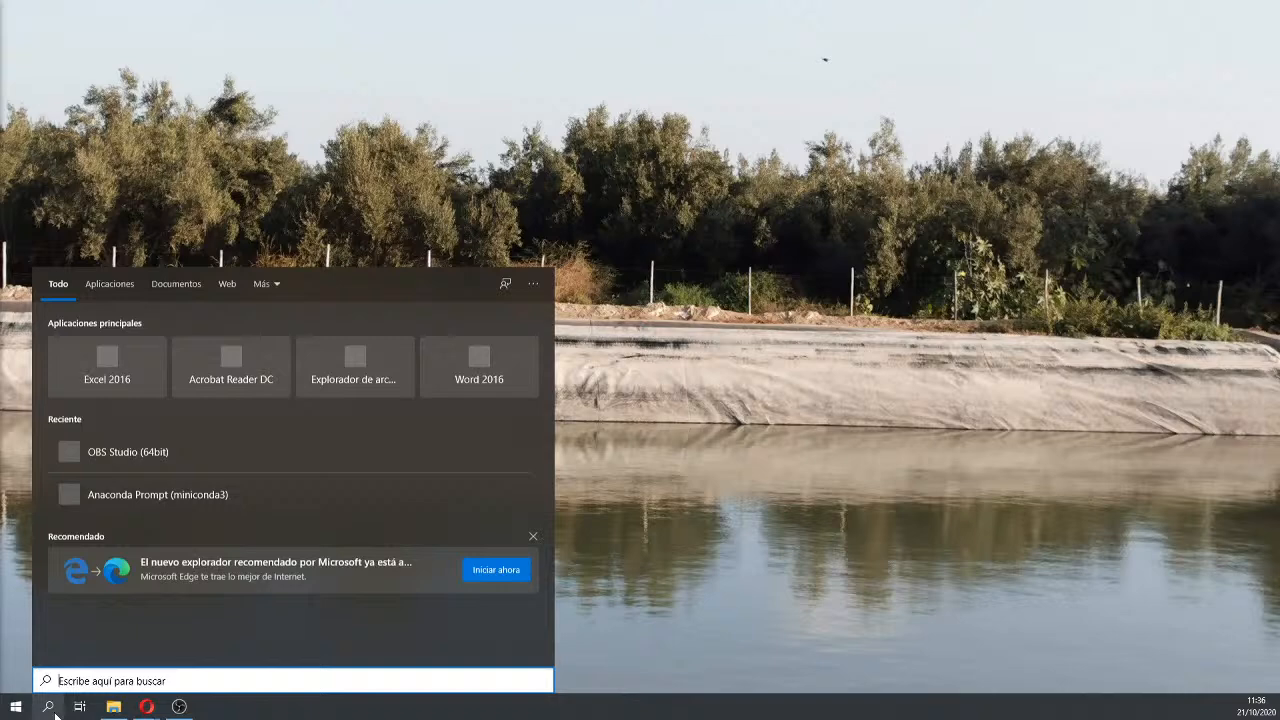
type("mo")
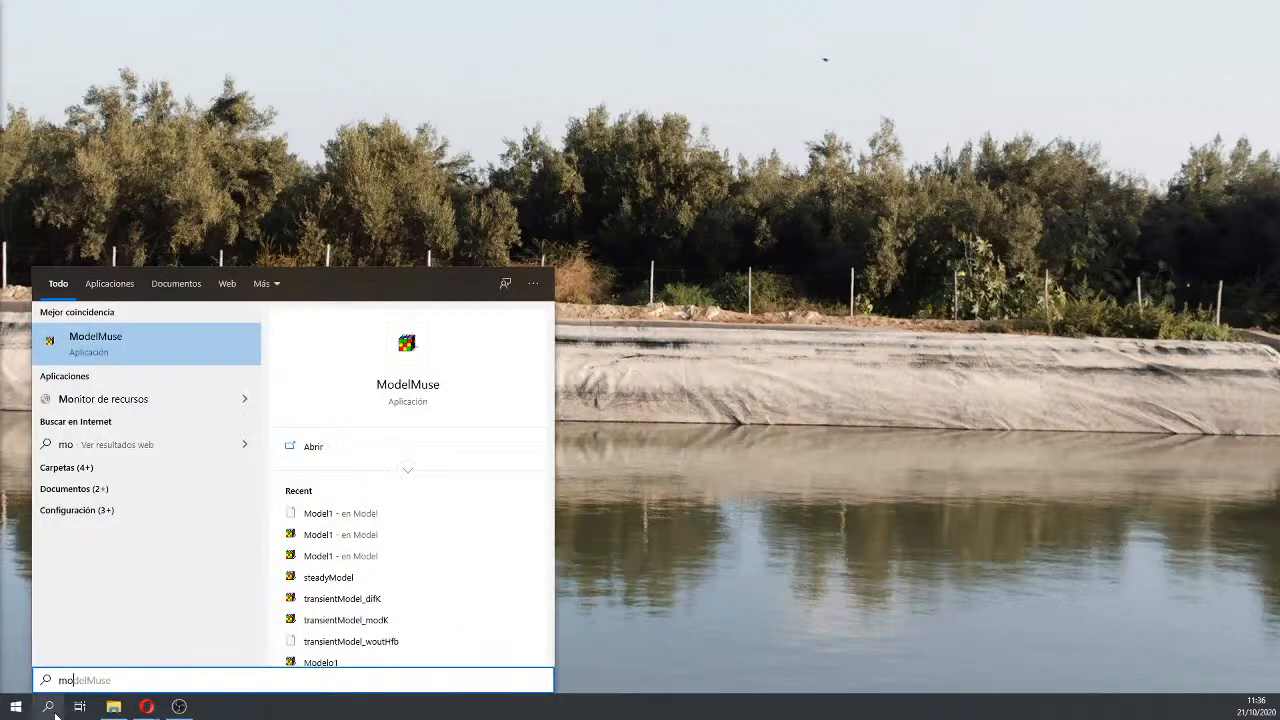
left_click(97, 342)
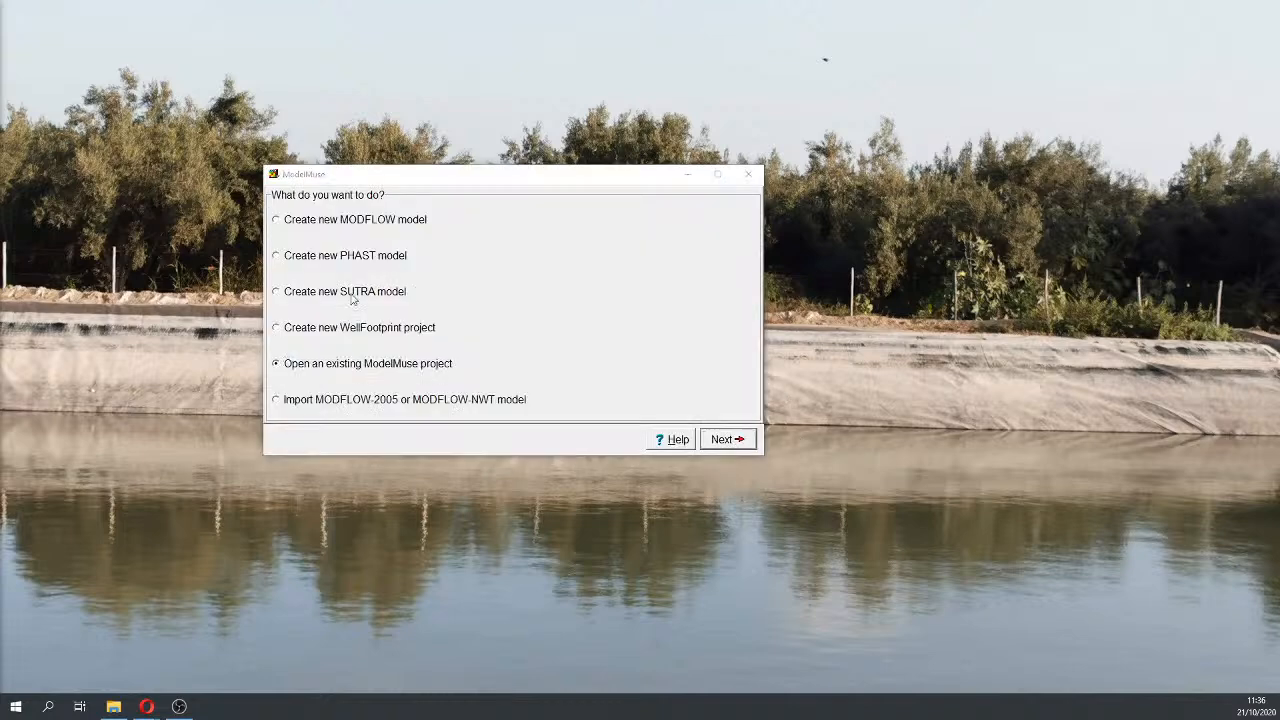
left_click_drag(2, 143, 1048, 115)
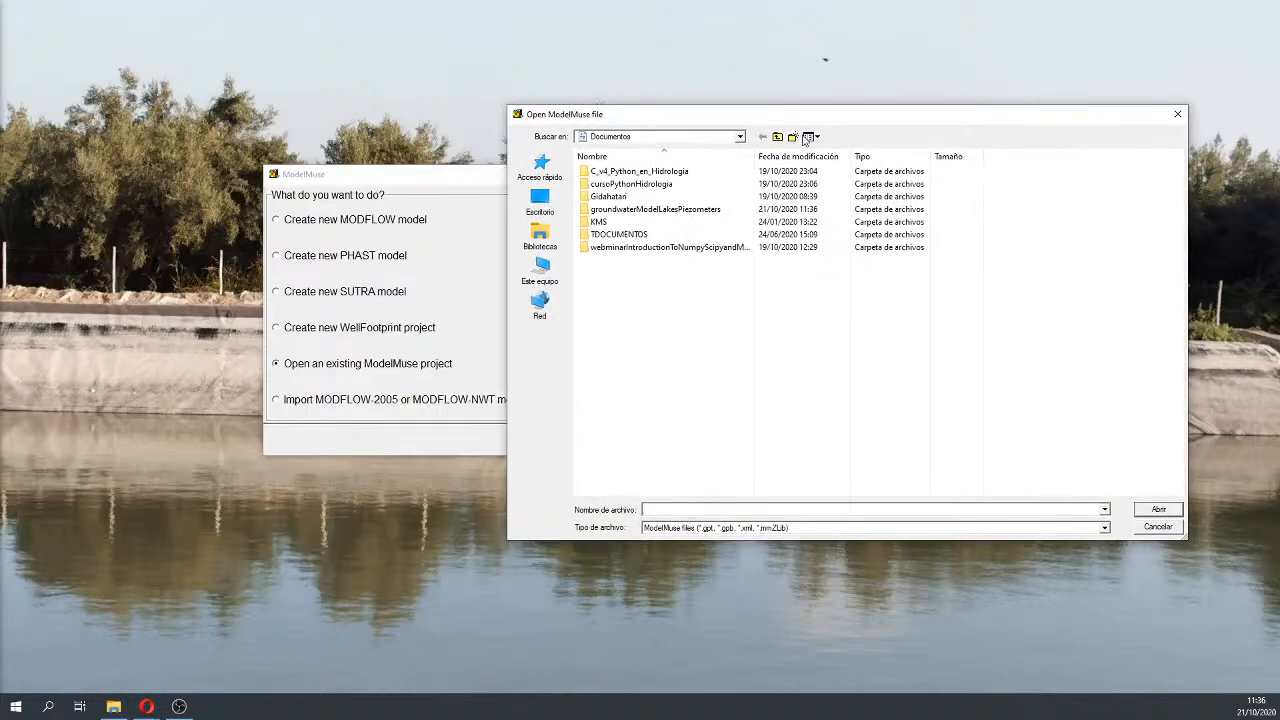
left_click(628, 210)
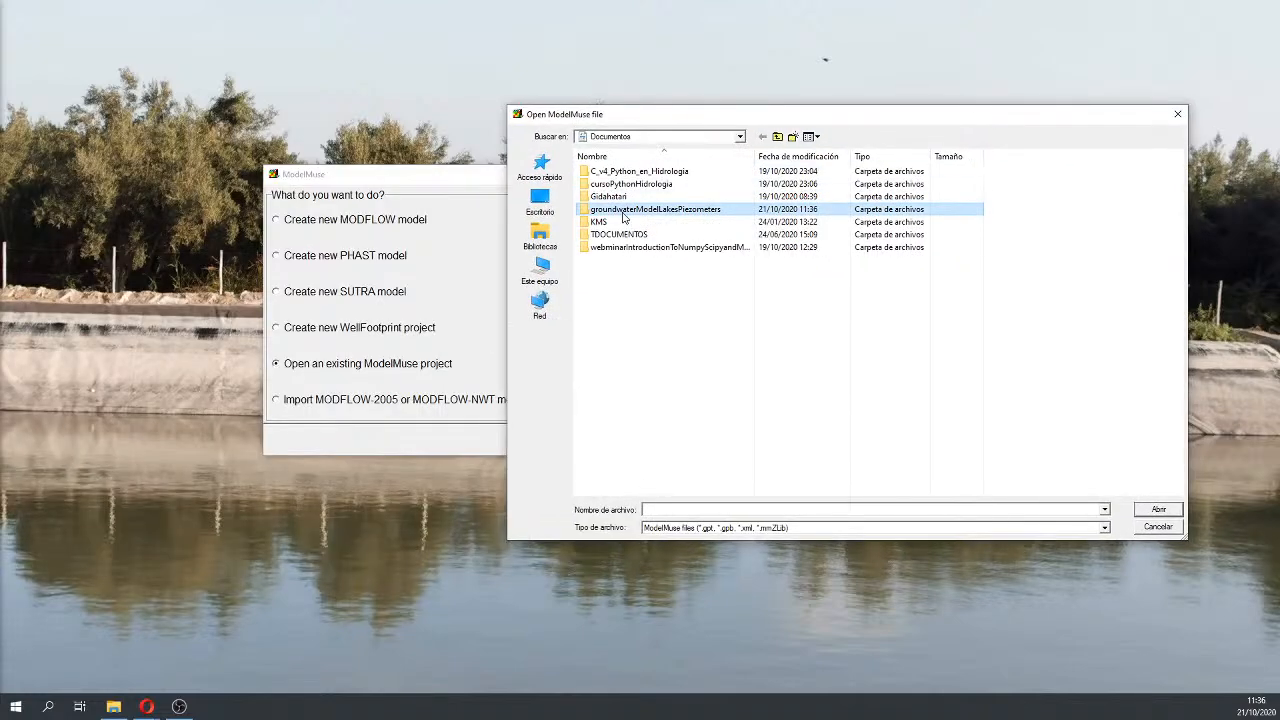
double_click(623, 216)
double_click(606, 175)
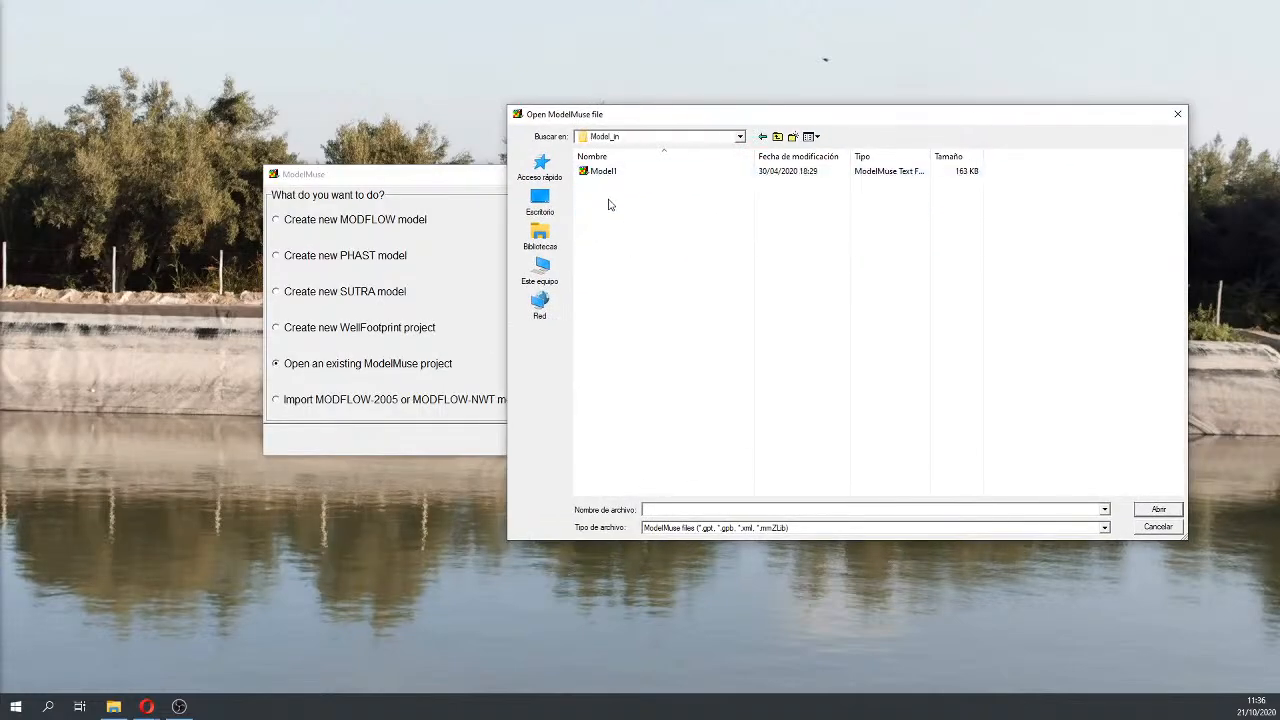
left_click(604, 176)
double_click(604, 176)
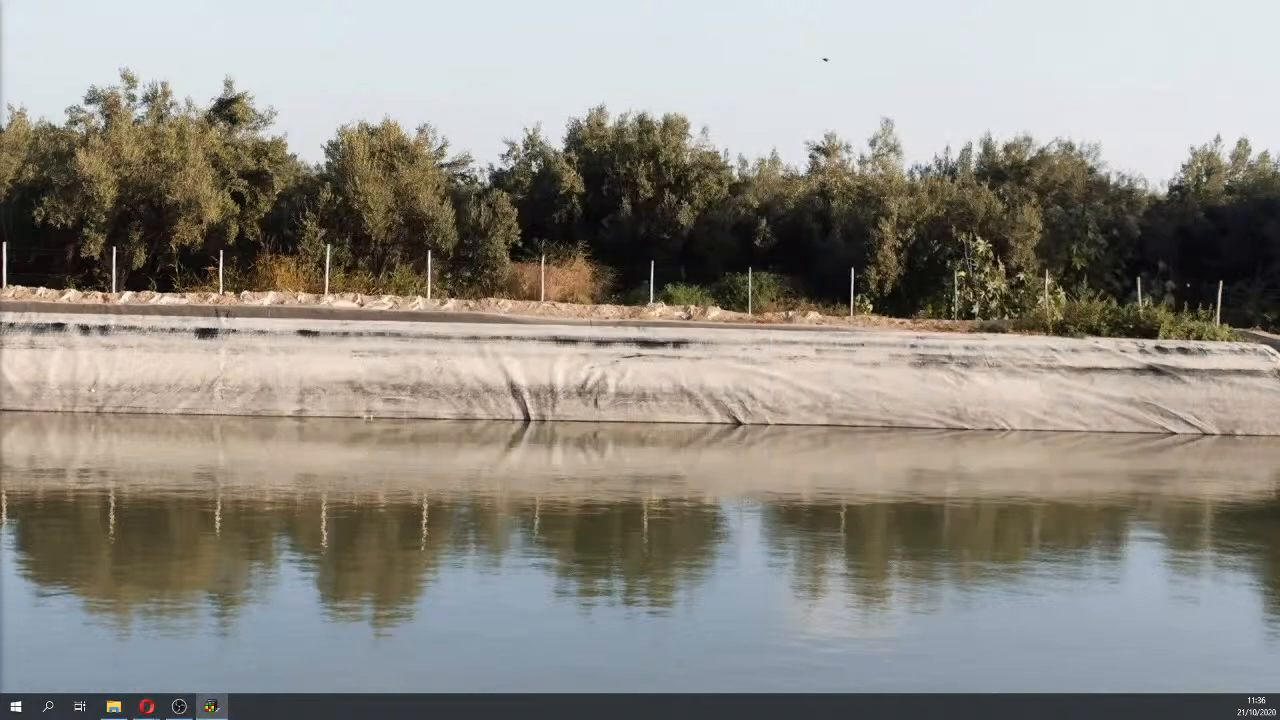
Step: Open the Model_temp folder in Explorer on the other monitor and maximize ModelMuse
left_click(114, 706)
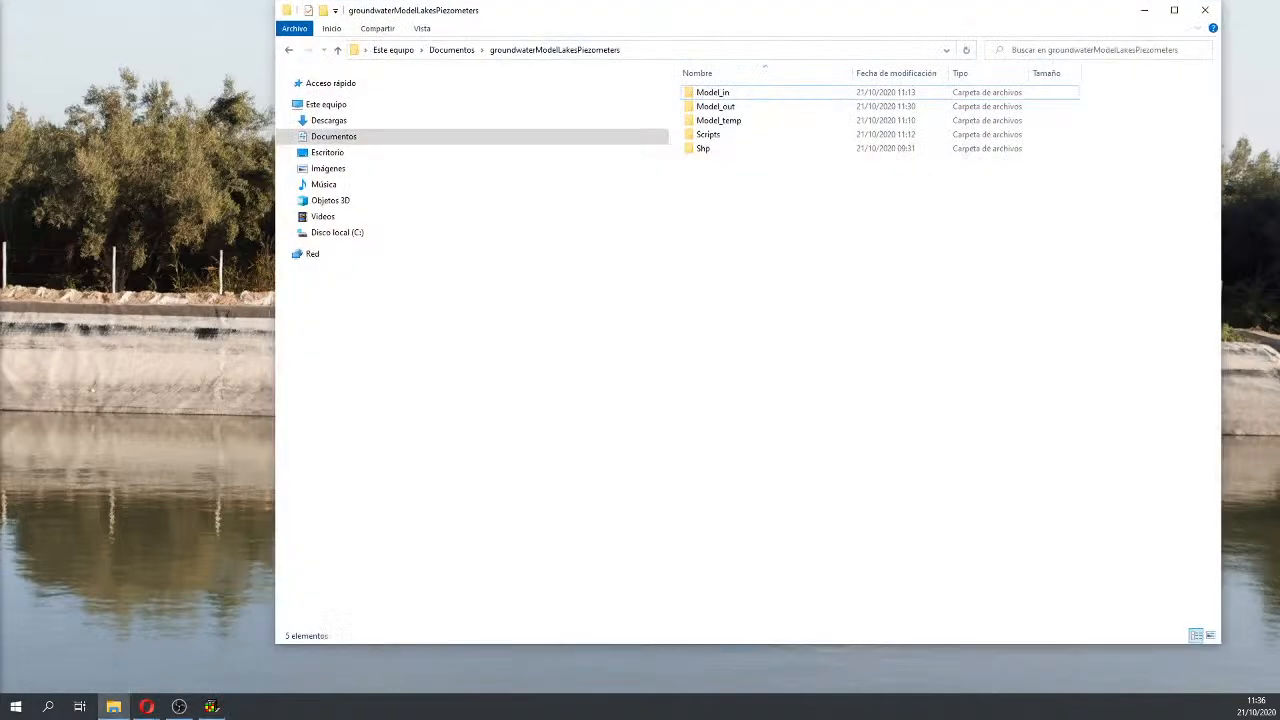
double_click(720, 120)
left_click_drag(714, 24, 0, 120)
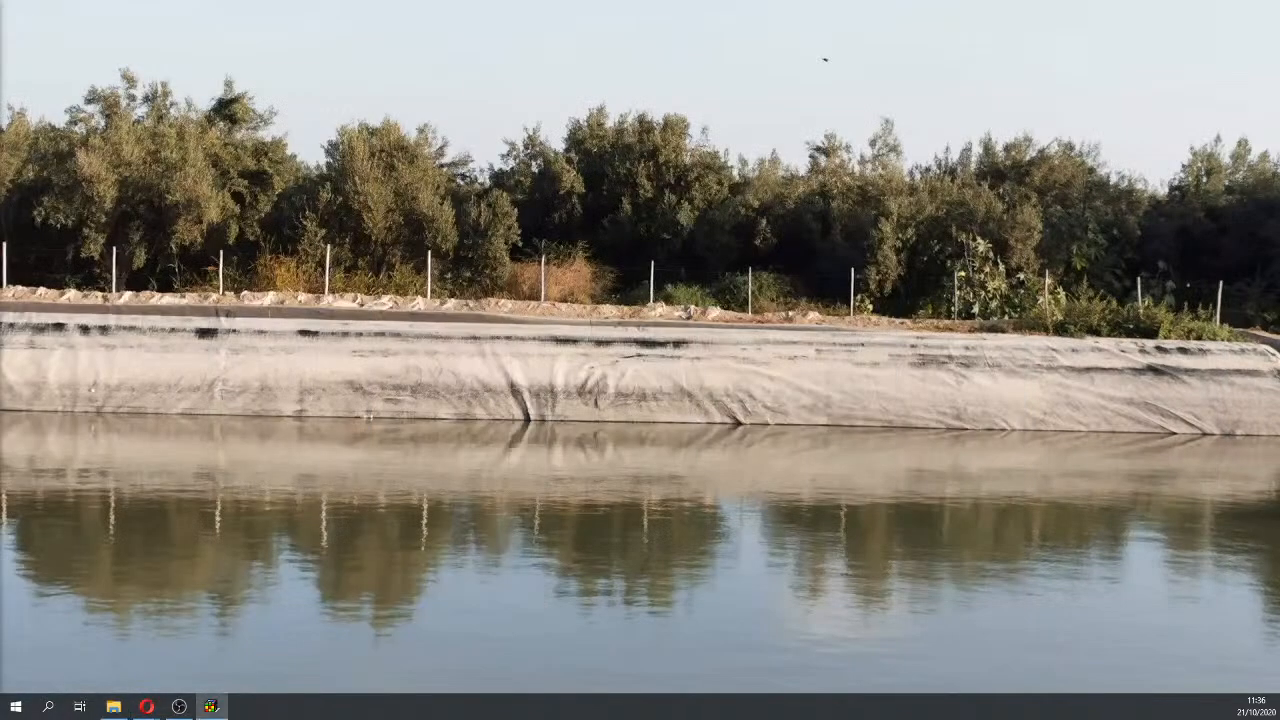
left_click(959, 127)
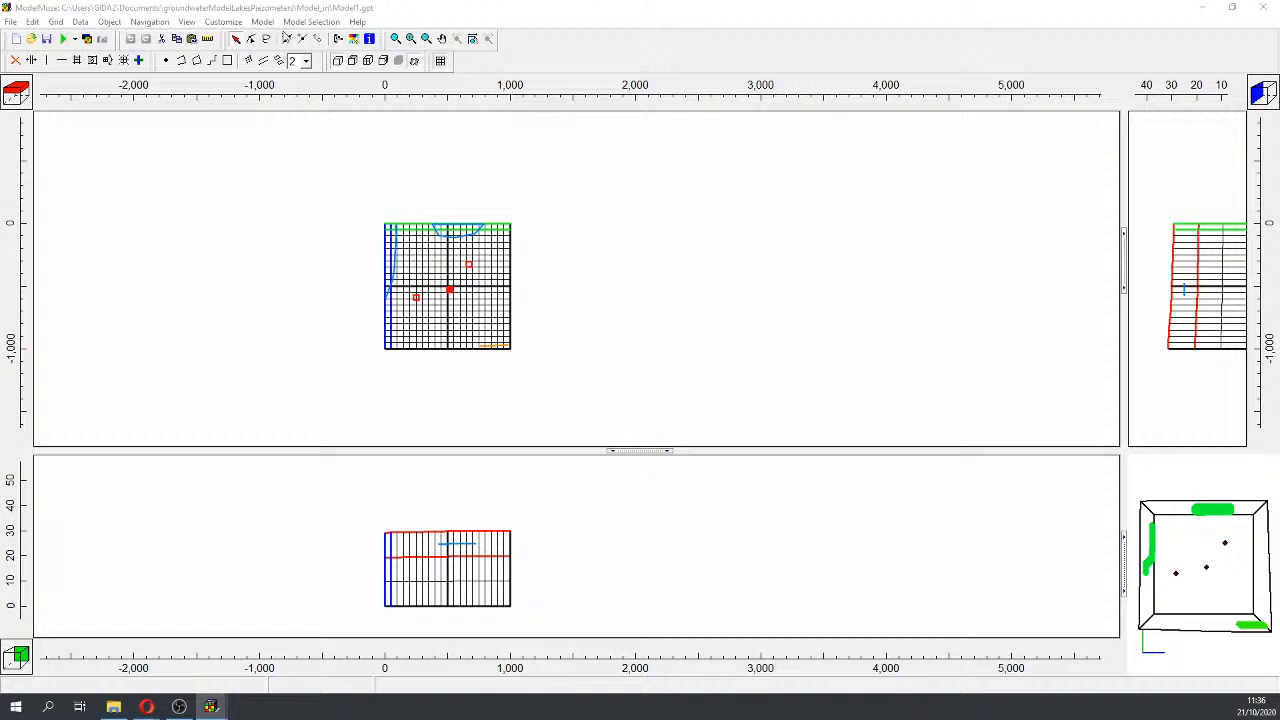
left_click(263, 22)
Step: In MODFLOW Time, add stress periods 2 and 3 ending at 864000 s and 1728000 s
left_click(318, 97)
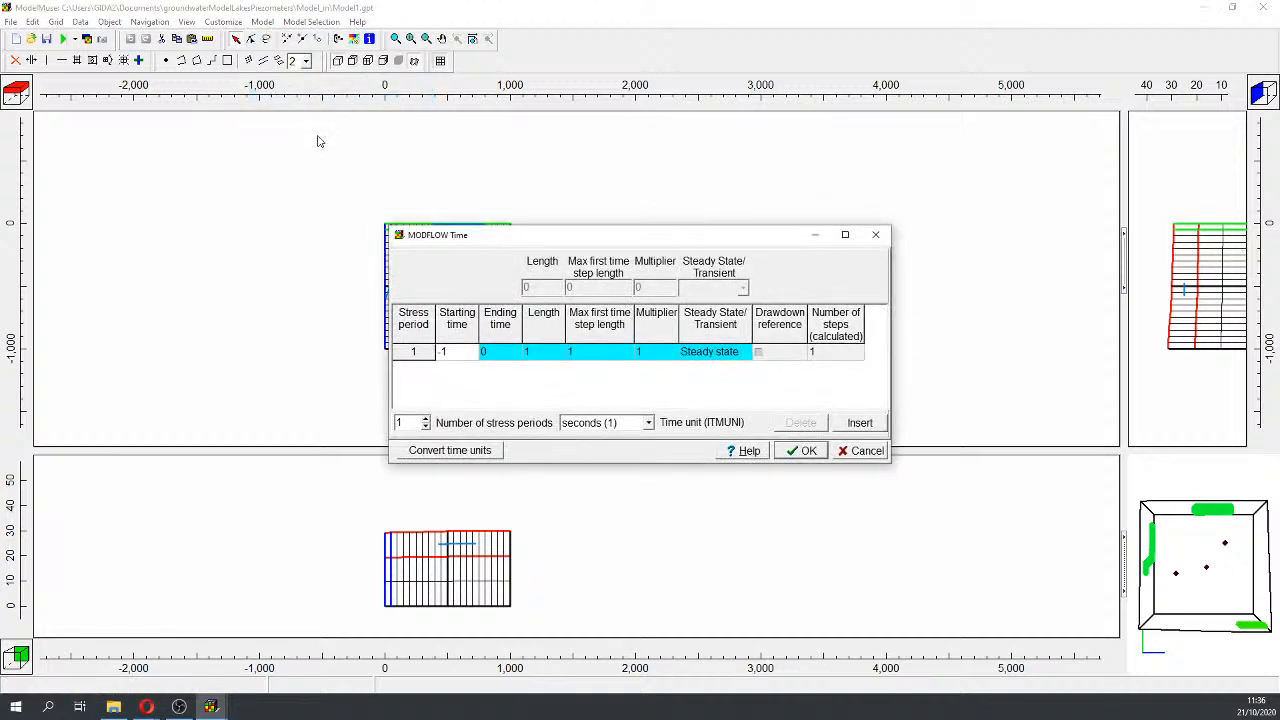
left_click(425, 418)
left_click(425, 418)
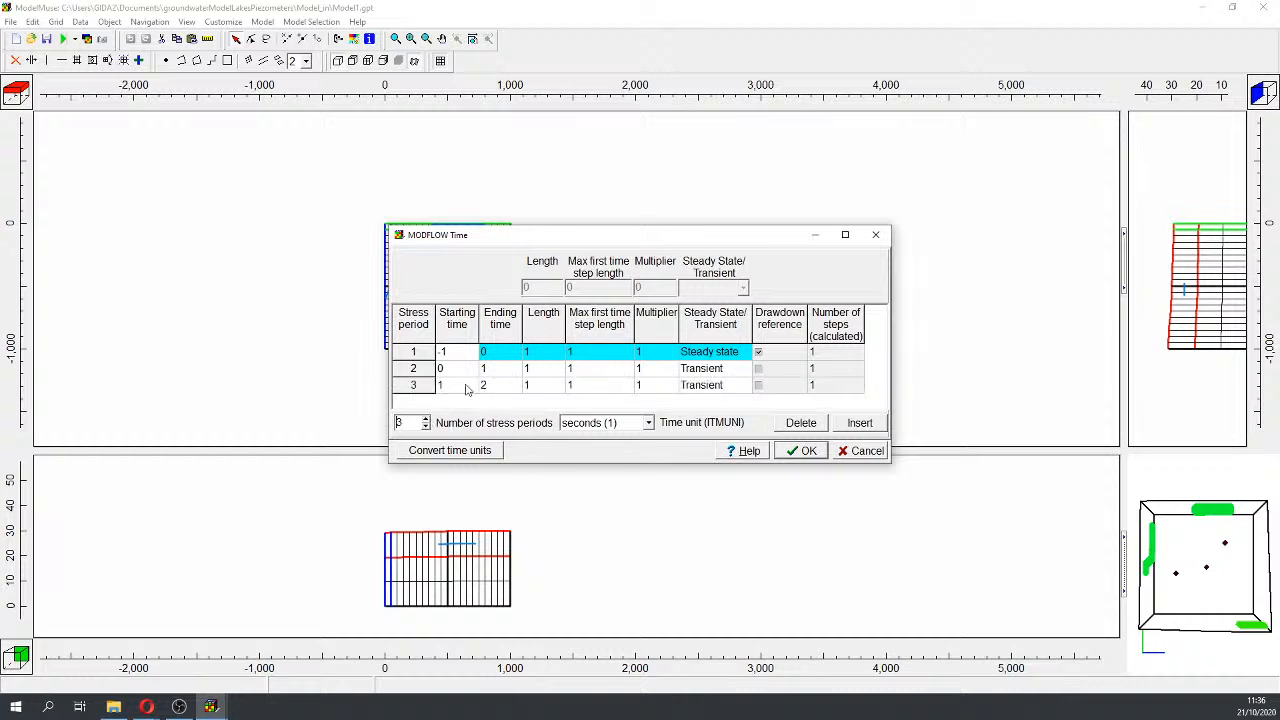
left_click(509, 370)
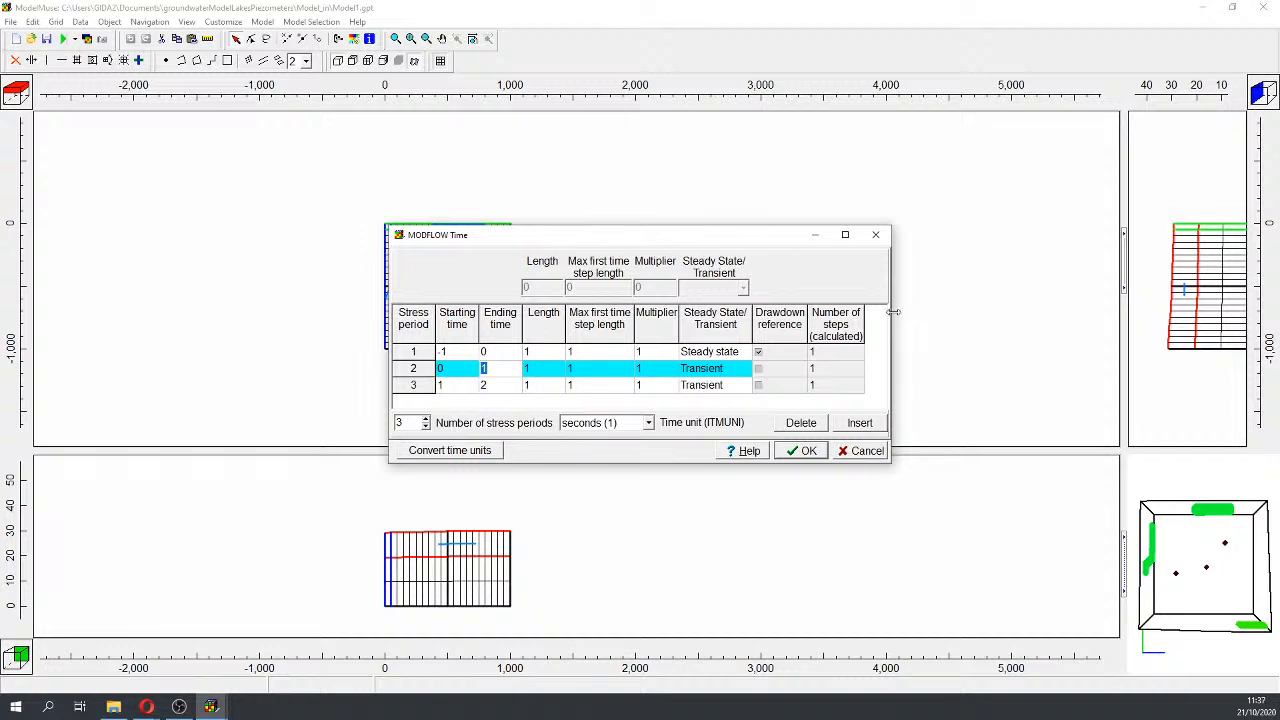
left_click_drag(891, 313, 1048, 303)
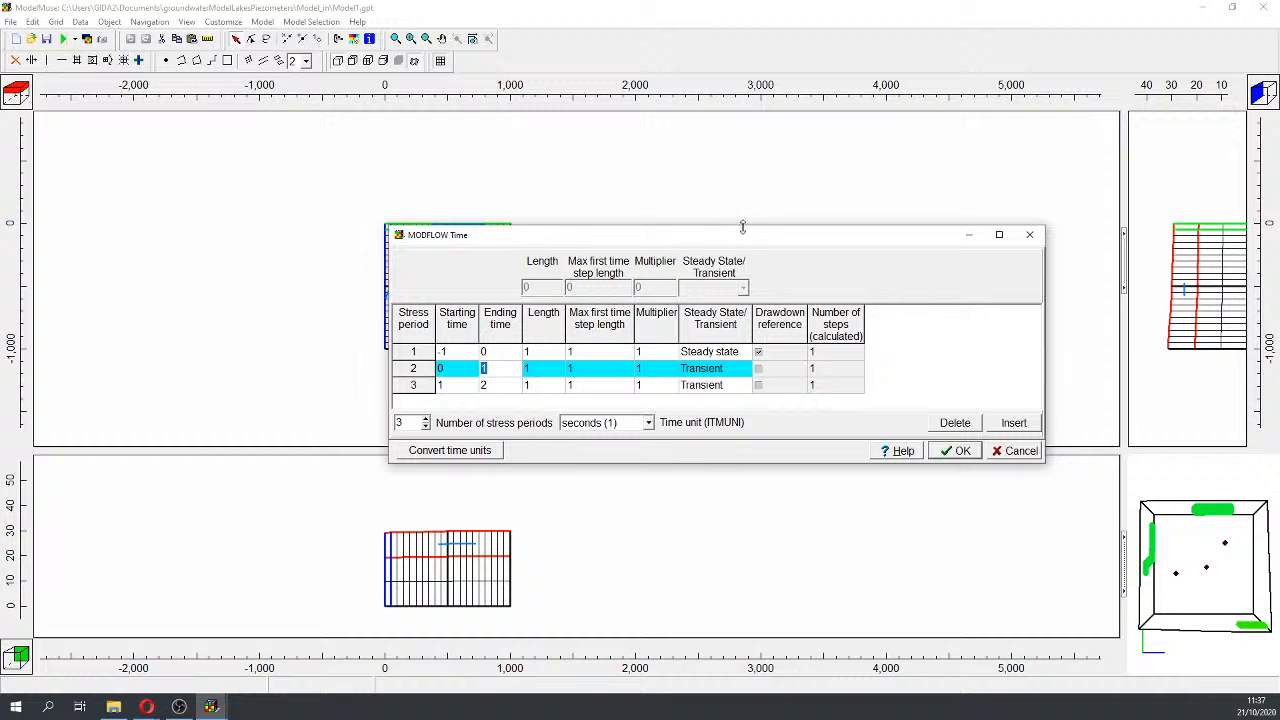
left_click_drag(743, 230, 726, 110)
type("86")
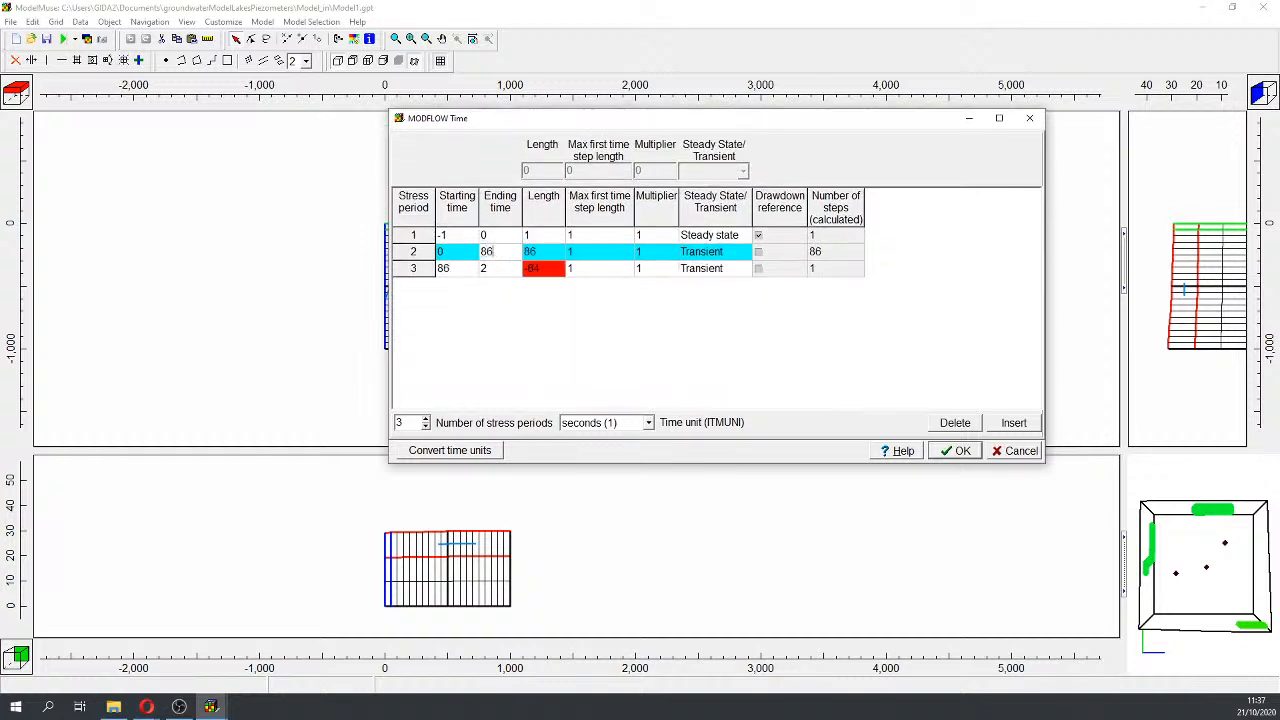
type("4000")
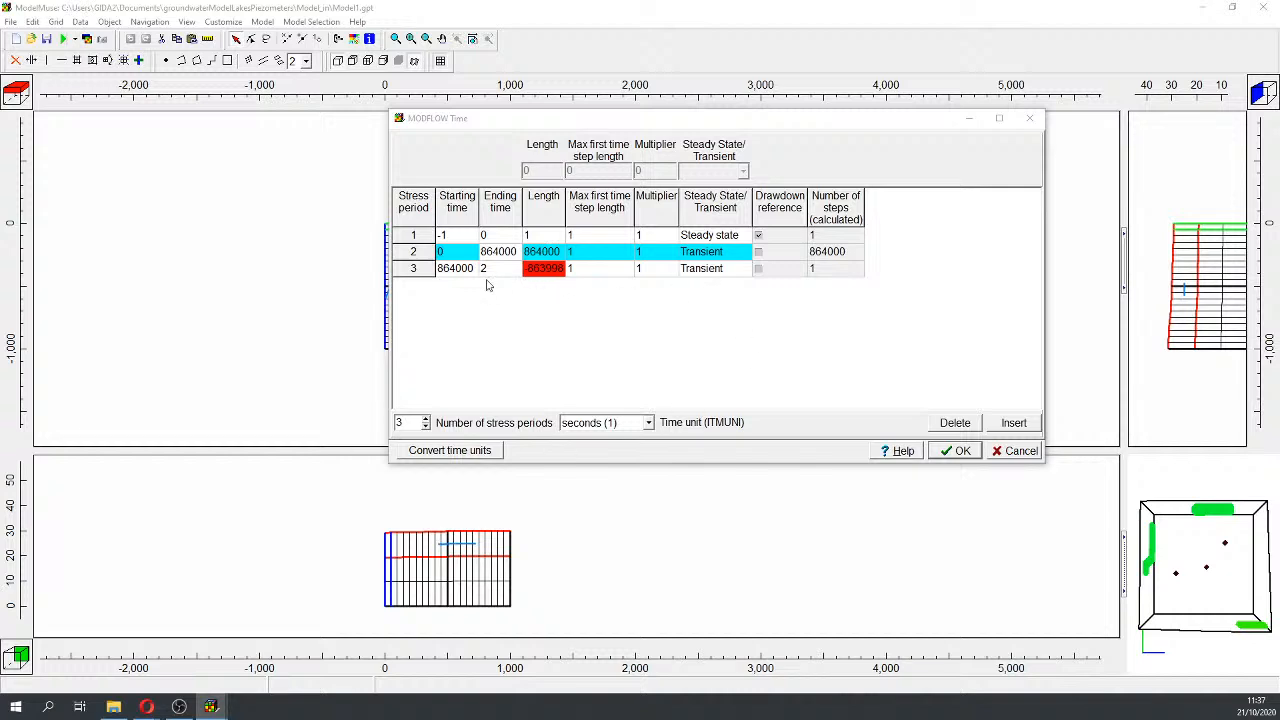
left_click(491, 268)
type("17")
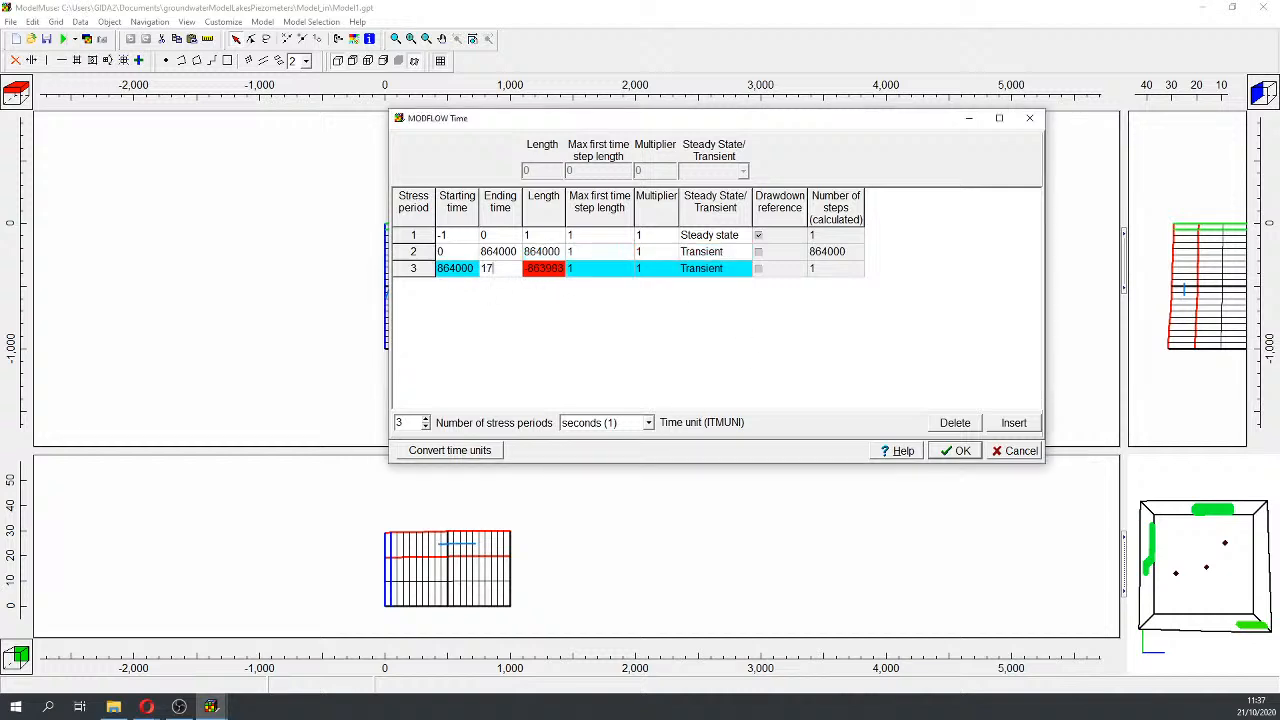
type("8")
key("BackSpace")
type("28000")
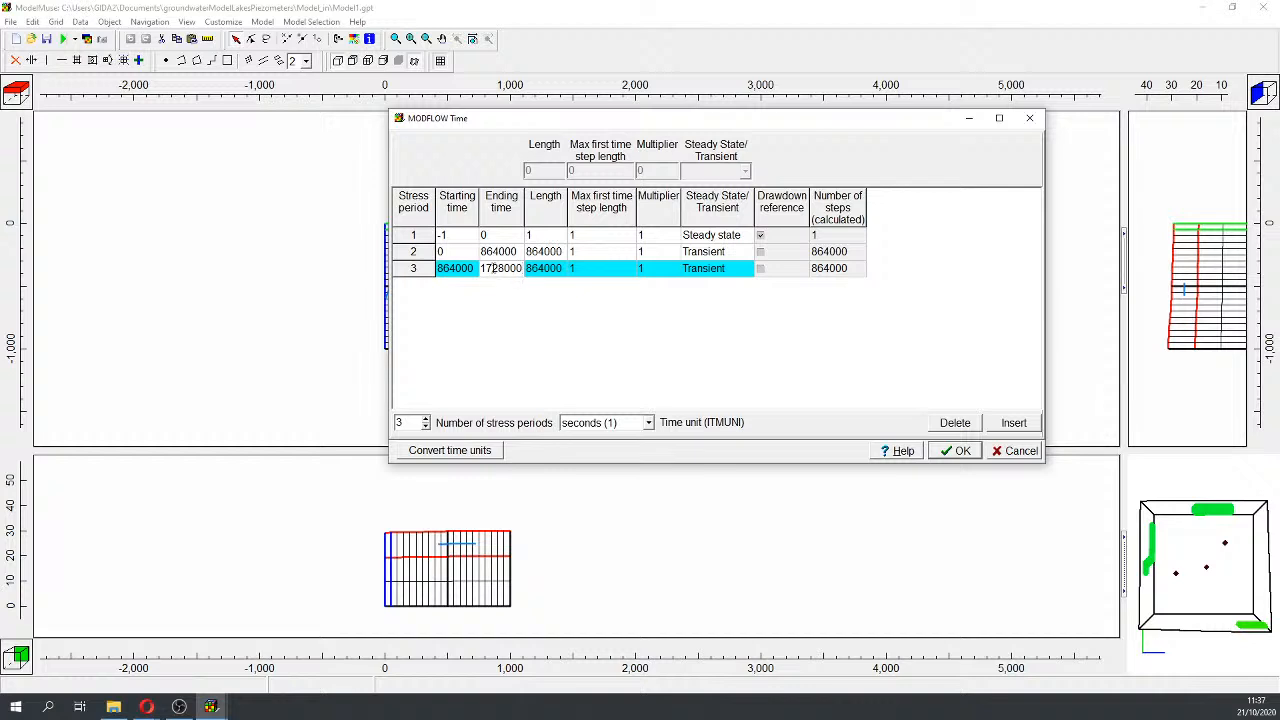
Step: Give periods 2 and 3 ten time steps each, apply, and dismiss the Storage notice
left_click(595, 251)
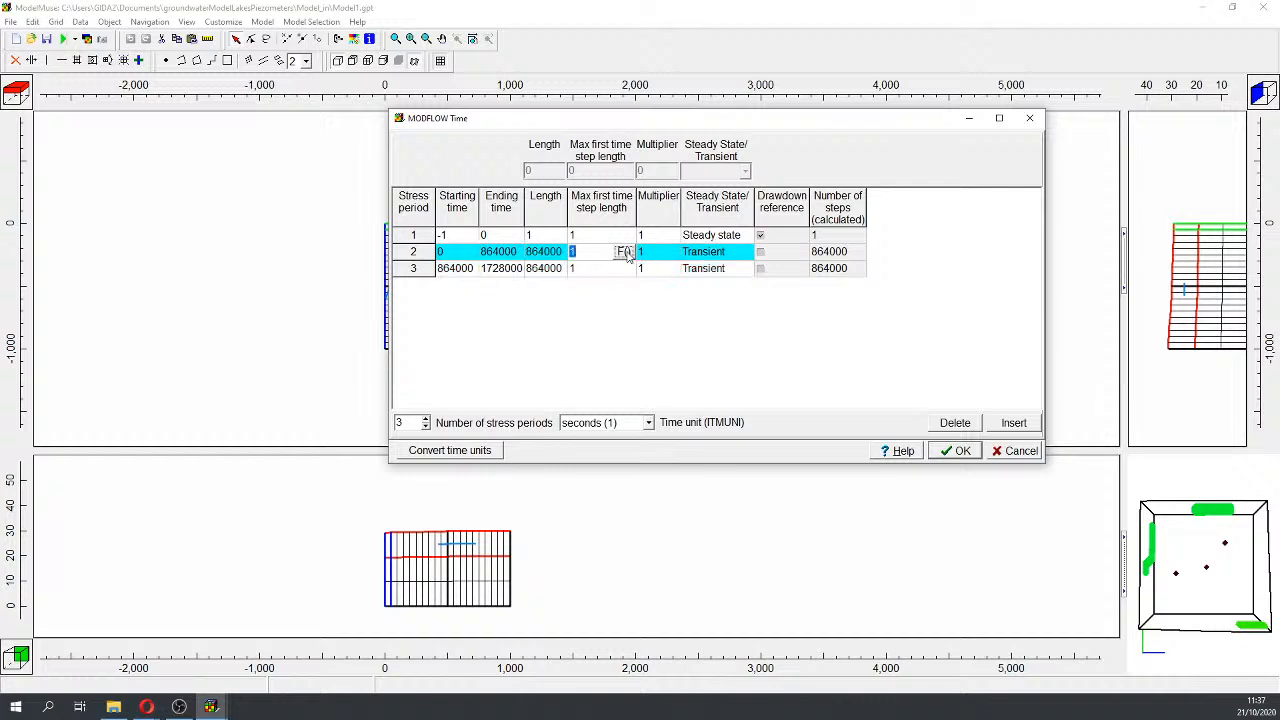
left_click(624, 251)
type("10")
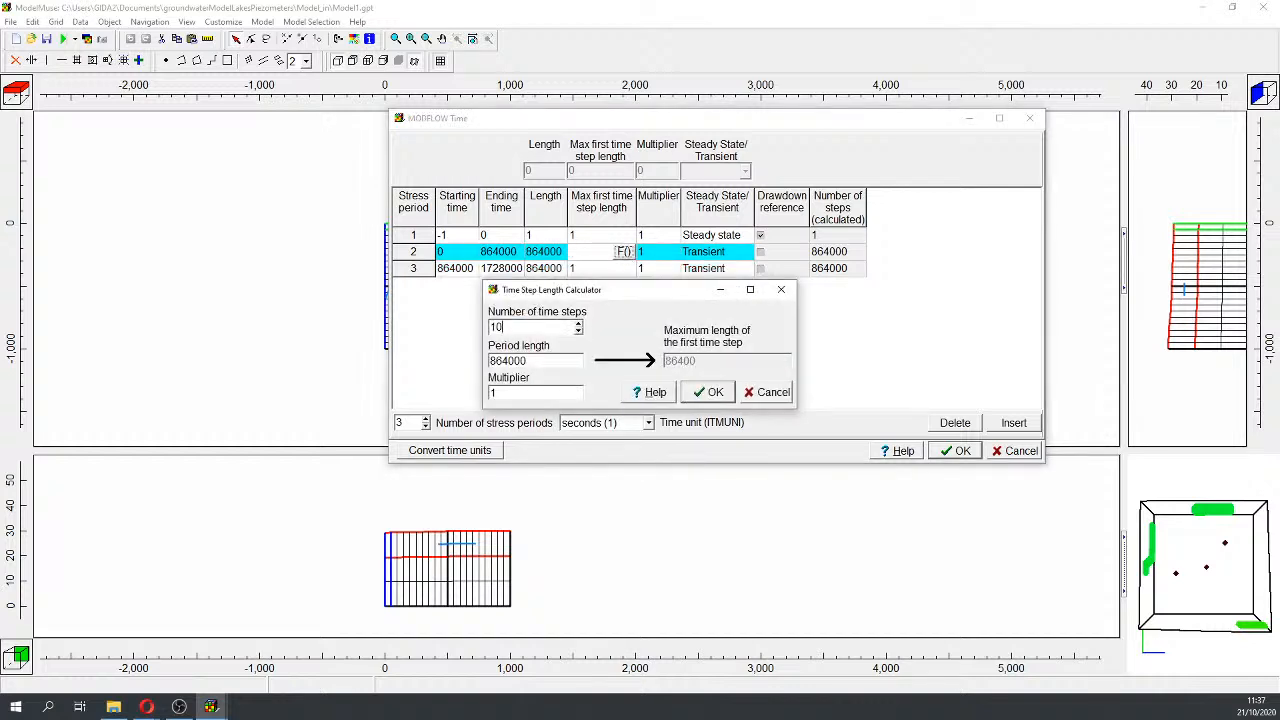
left_click(705, 392)
left_click(615, 272)
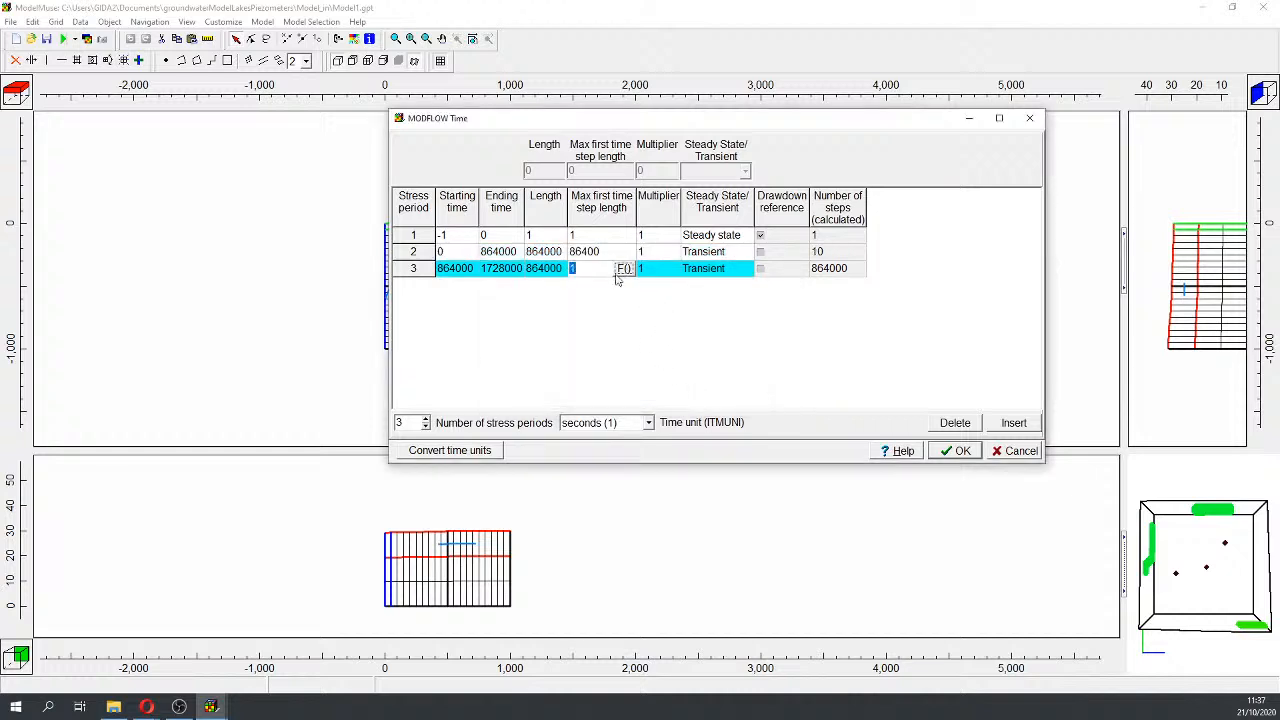
left_click(624, 268)
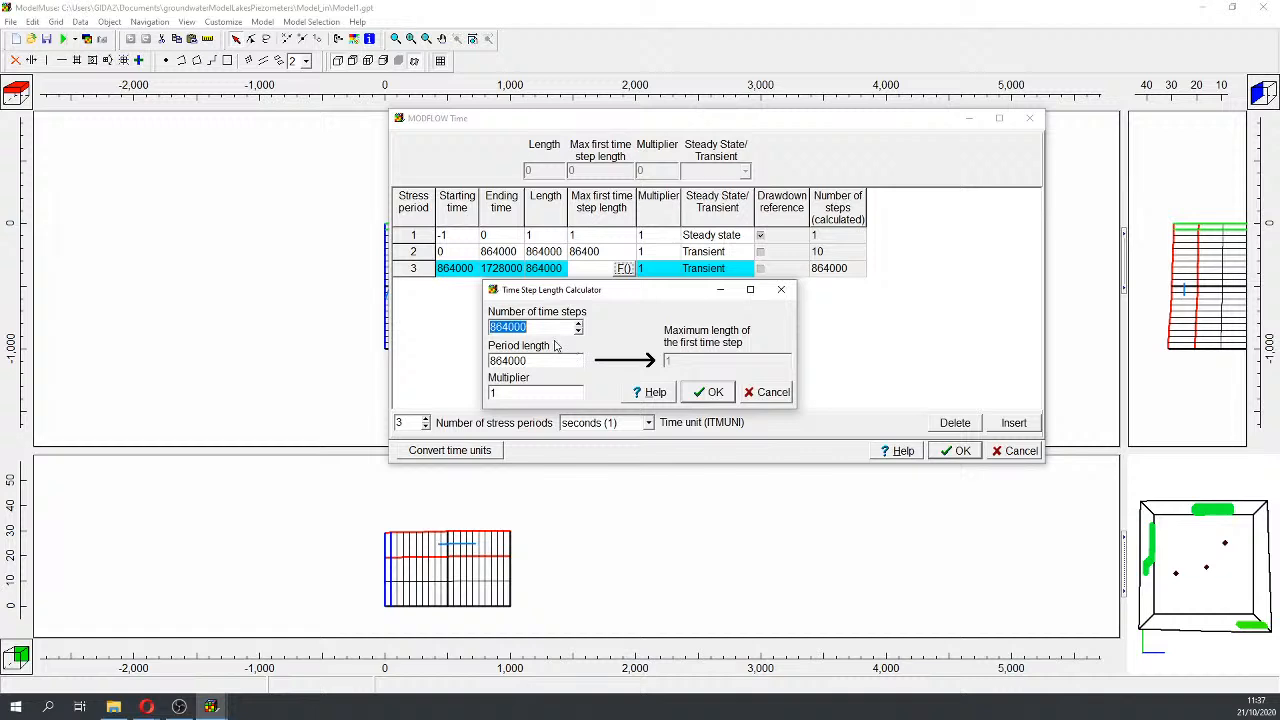
type("10")
key("Return")
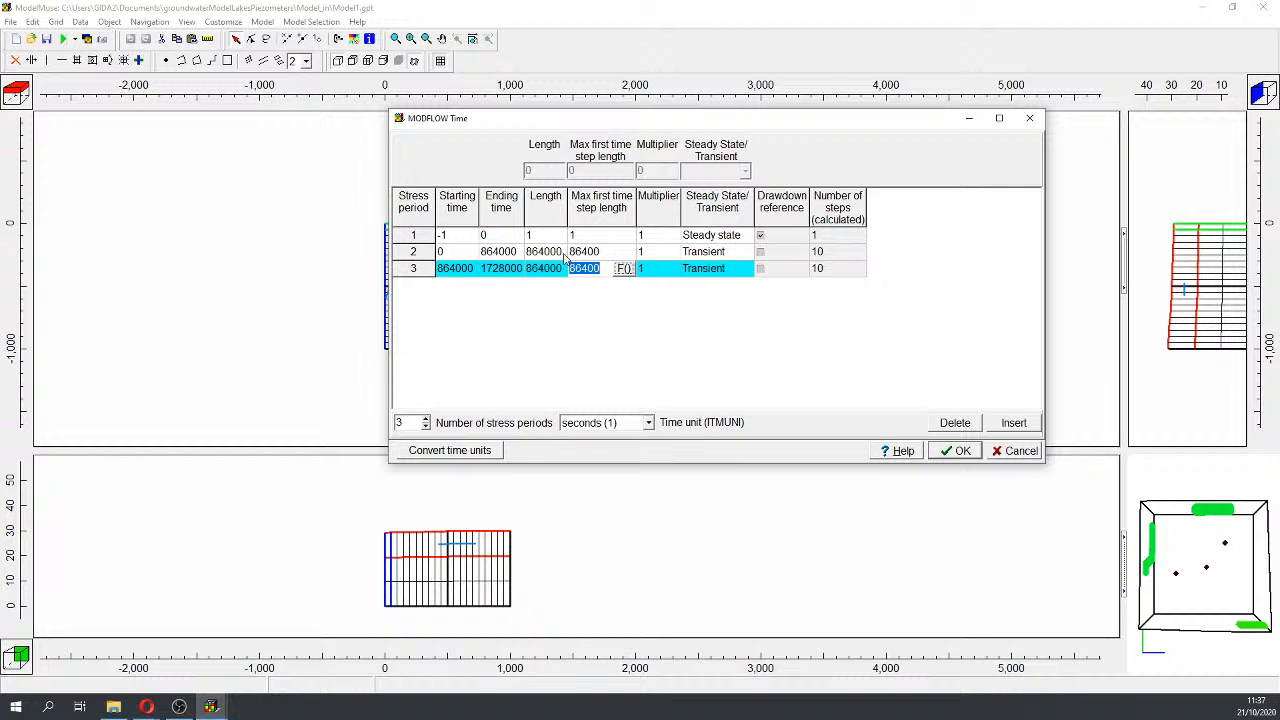
left_click(957, 451)
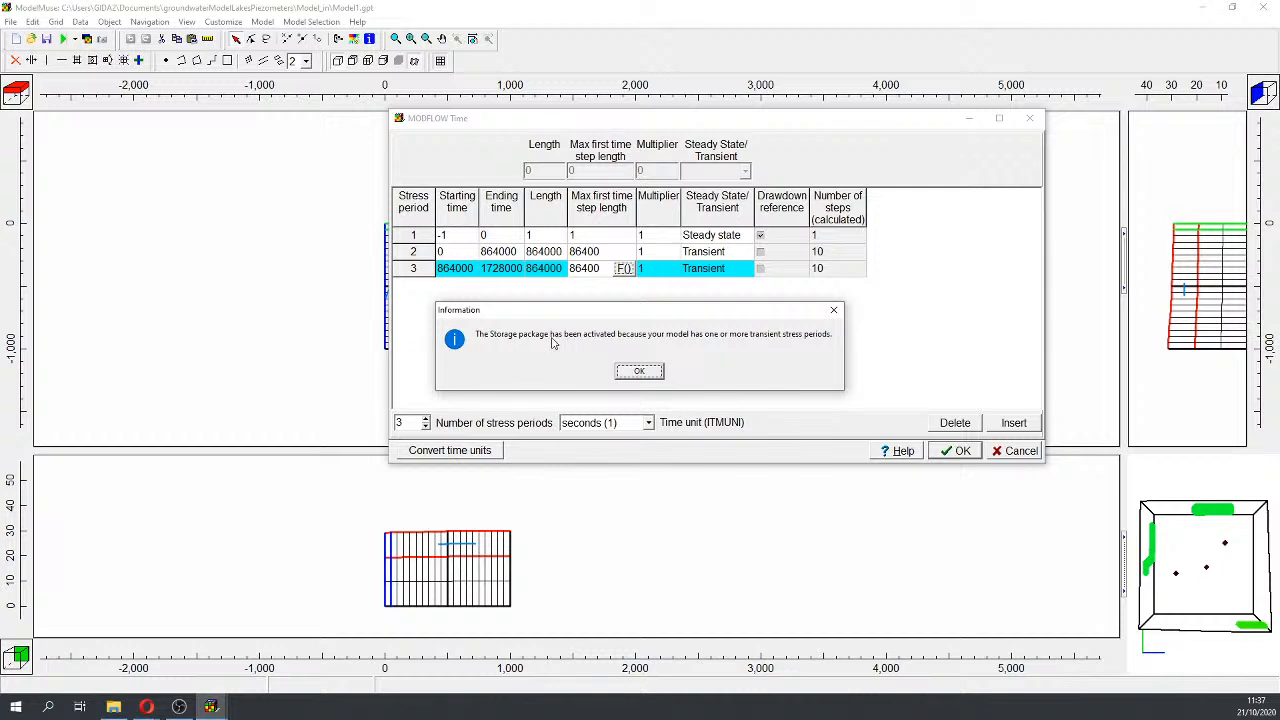
left_click(640, 373)
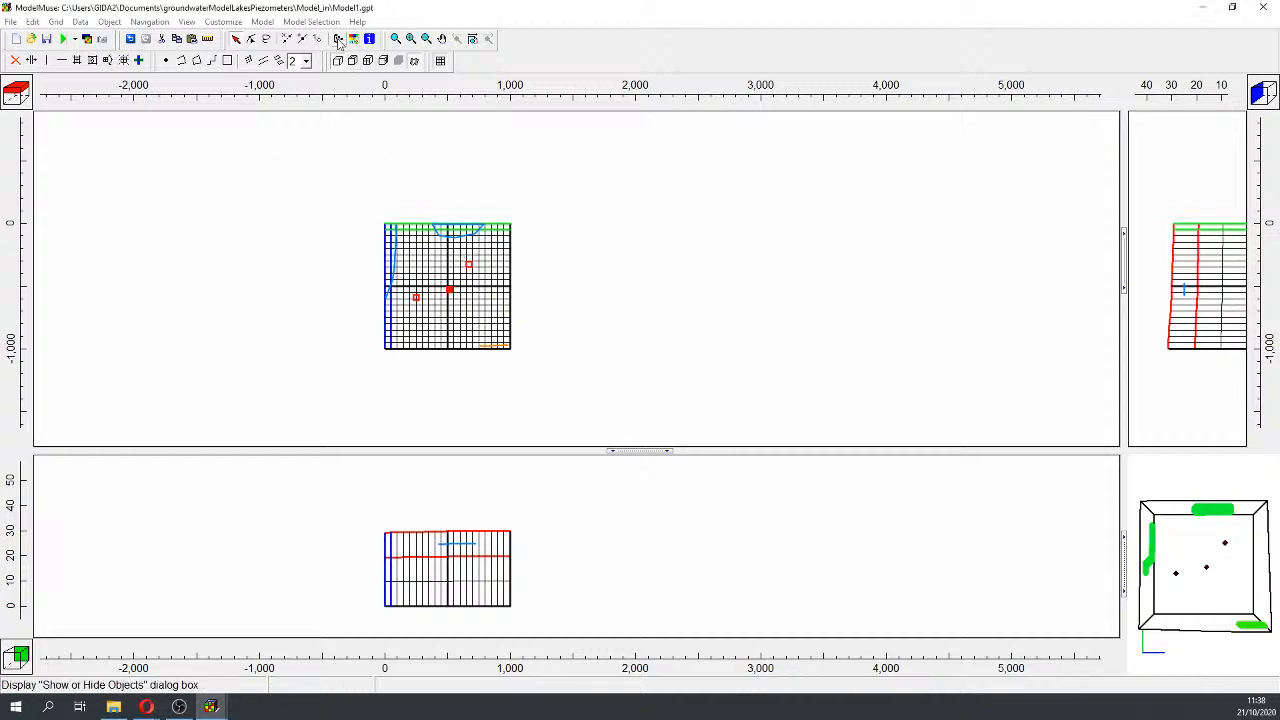
Step: Expand MODFLOW Features > GHB in Show or Hide Objects and select modelLake_1
left_click(414, 61)
left_click_drag(323, 99, 673, 24)
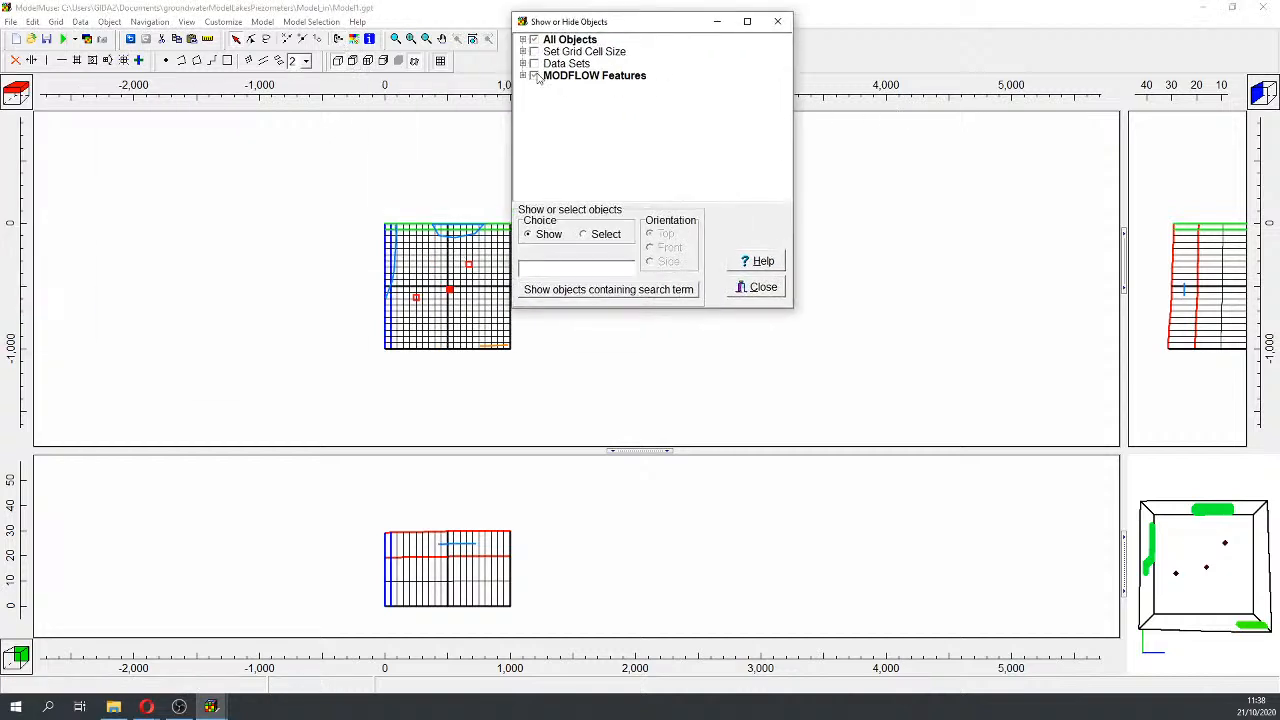
left_click(522, 76)
left_click(534, 88)
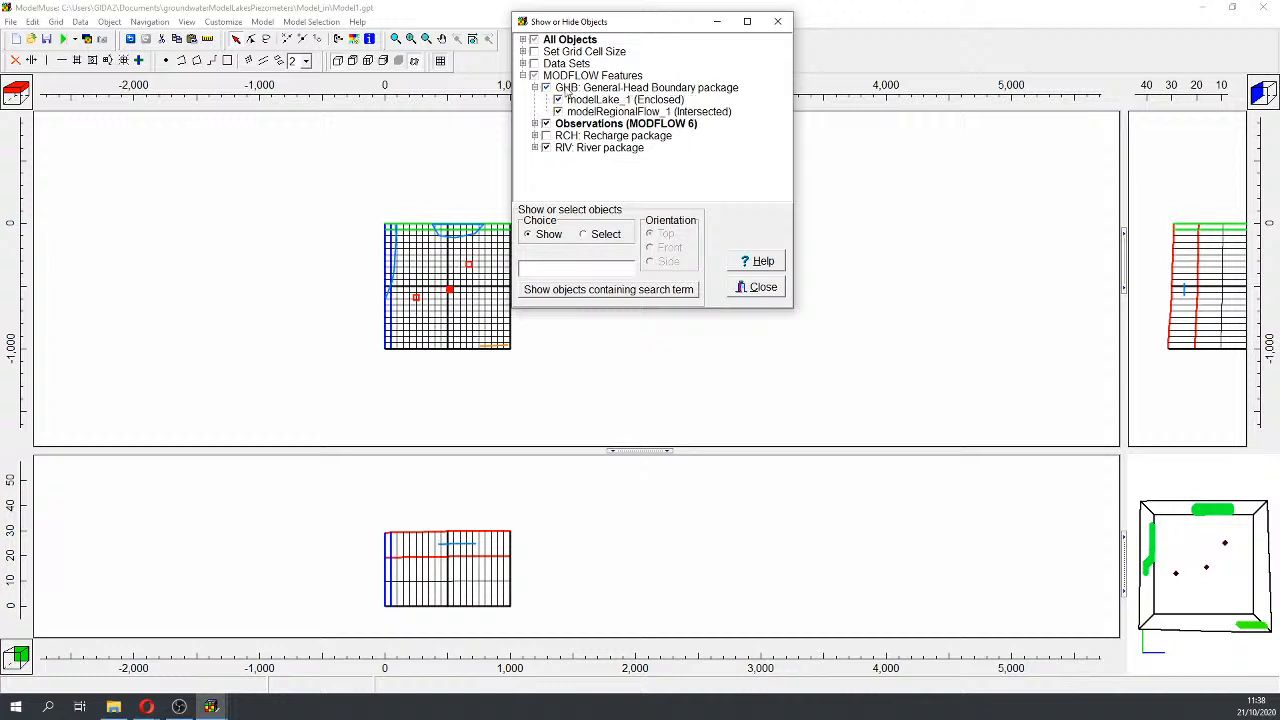
left_click(603, 112)
left_click(604, 101)
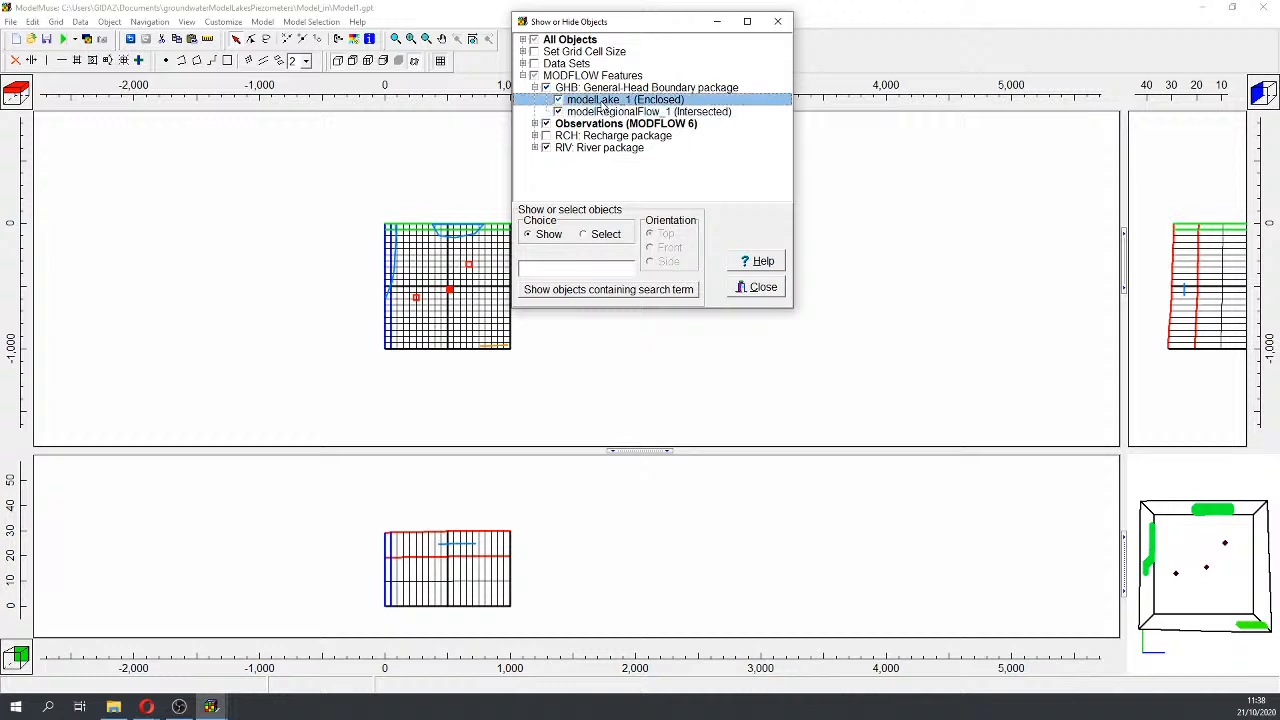
Step: Set the GHB ending time of modelLake_1 and modelRegionalFlow_1 to 1728000 s
double_click(604, 104)
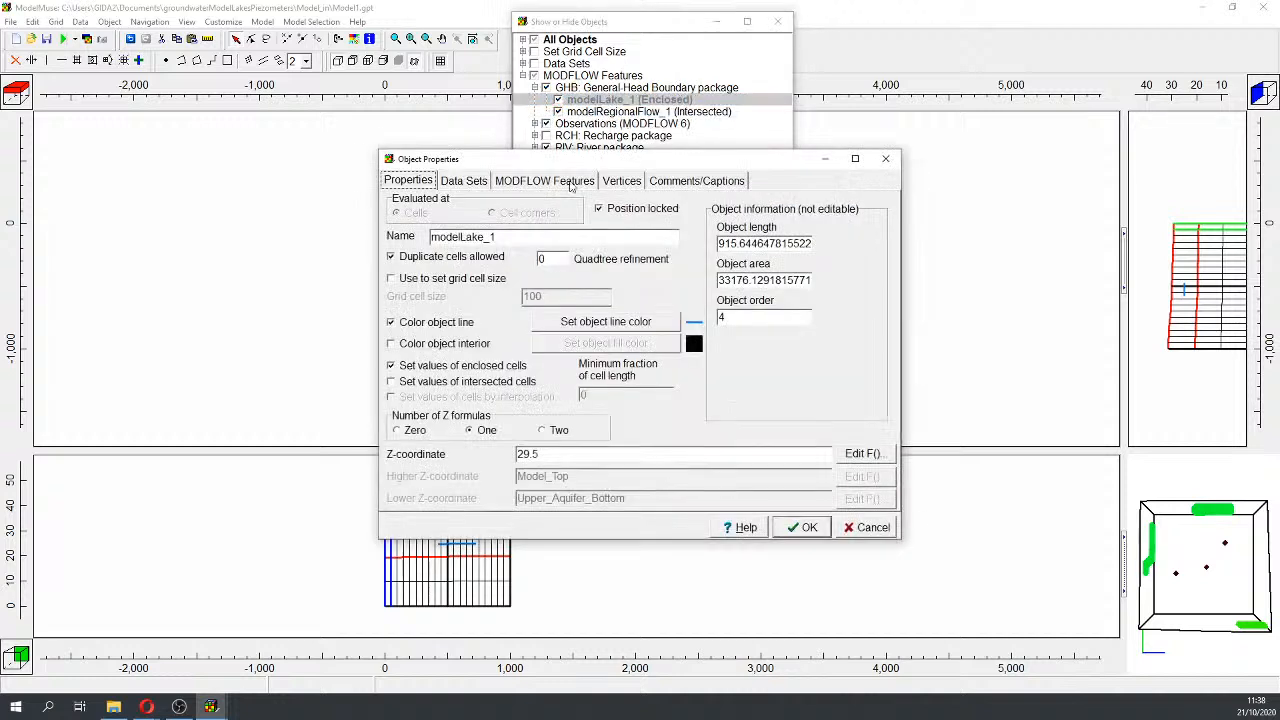
left_click(560, 181)
left_click(569, 327)
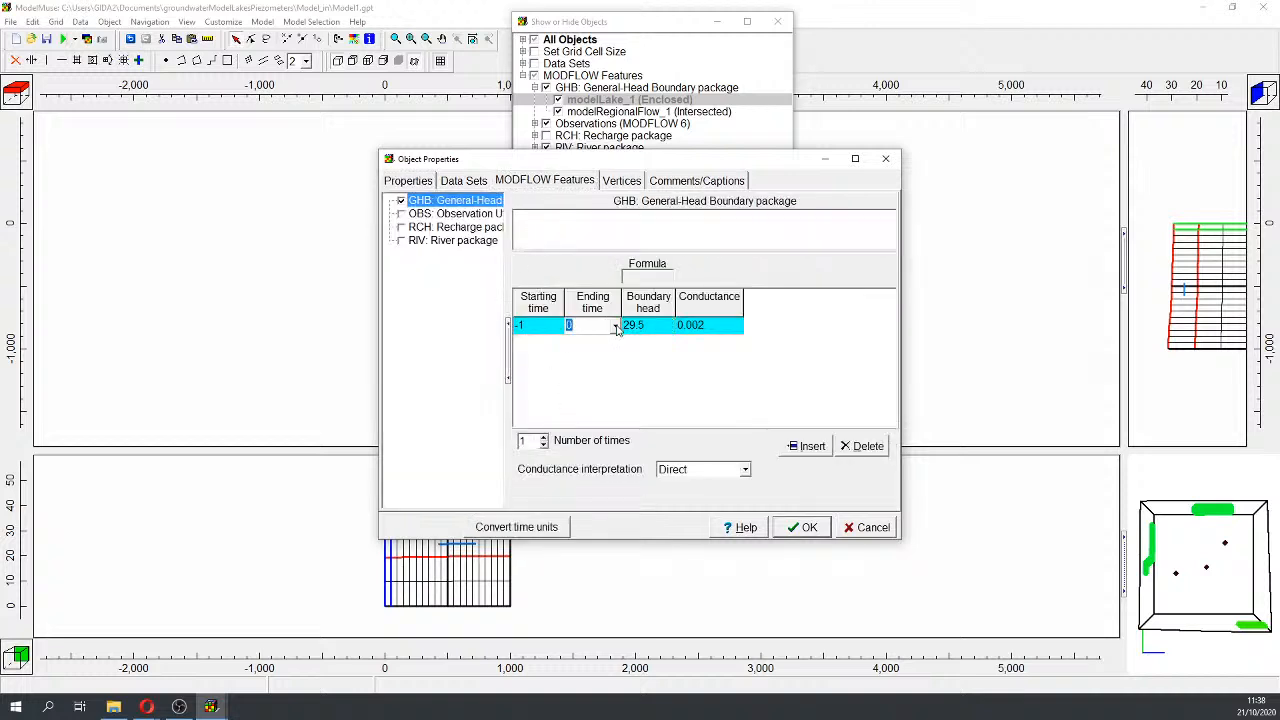
left_click(813, 527)
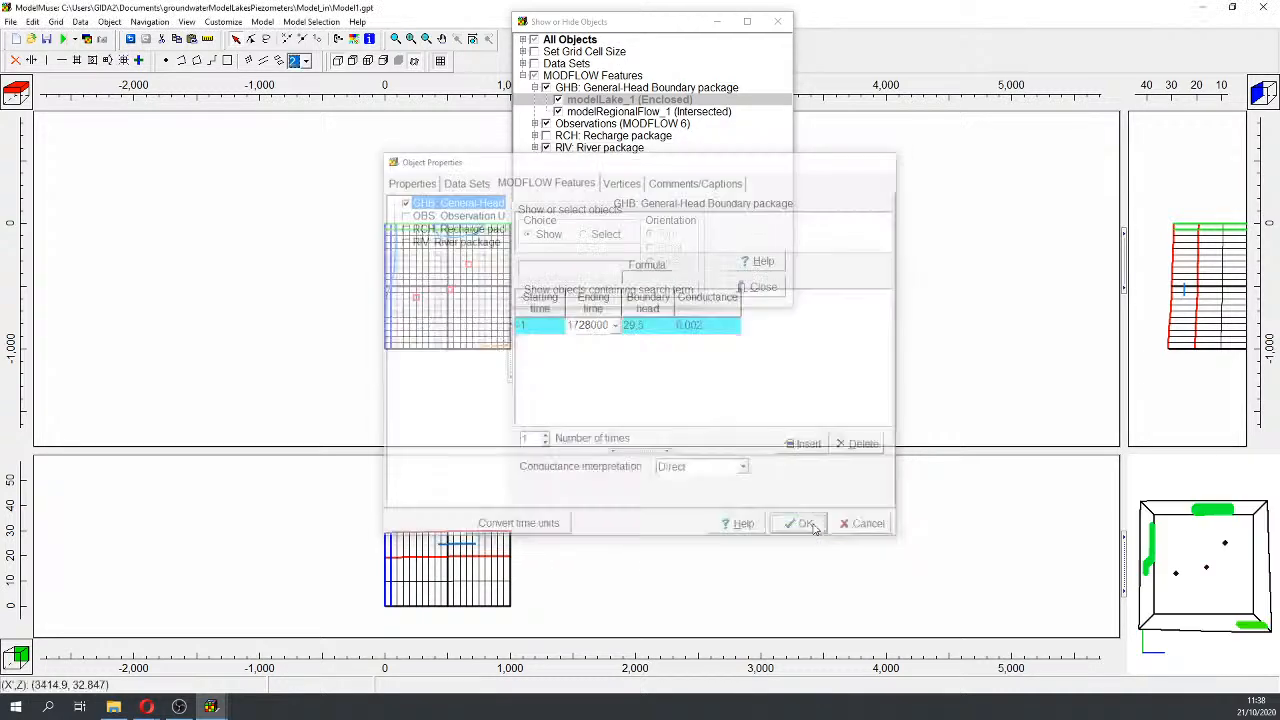
left_click(586, 113)
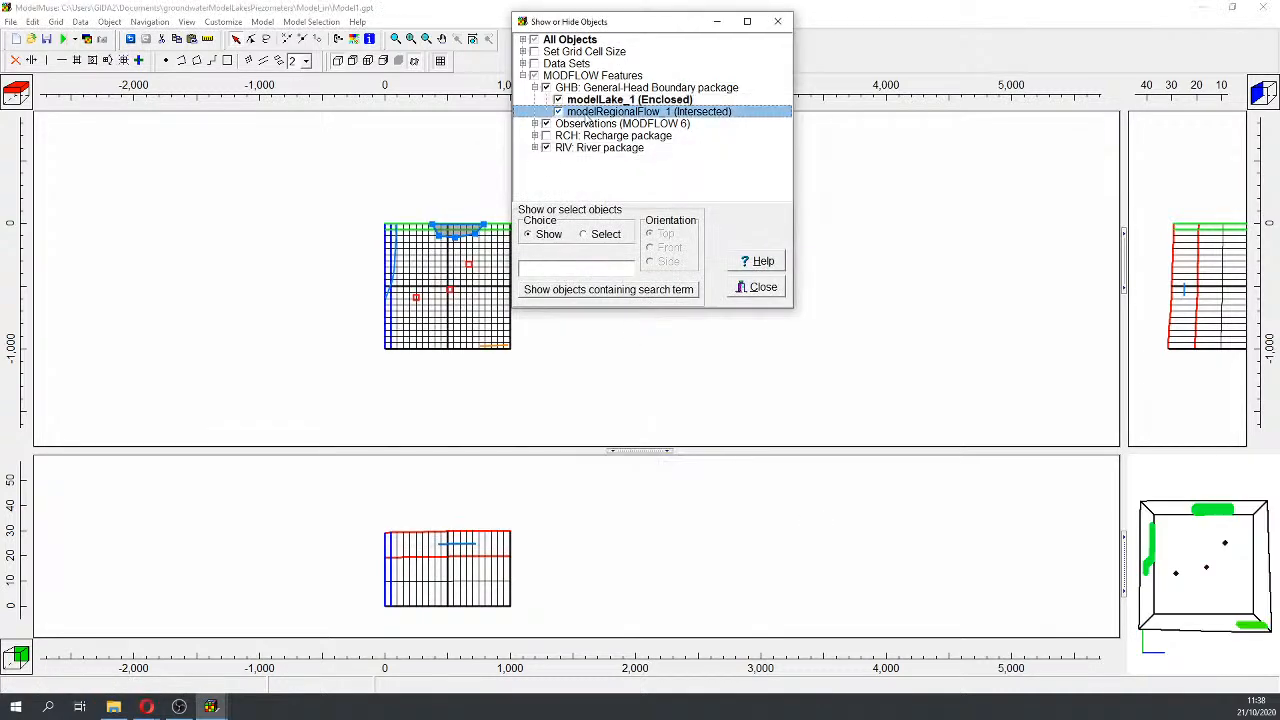
double_click(600, 111)
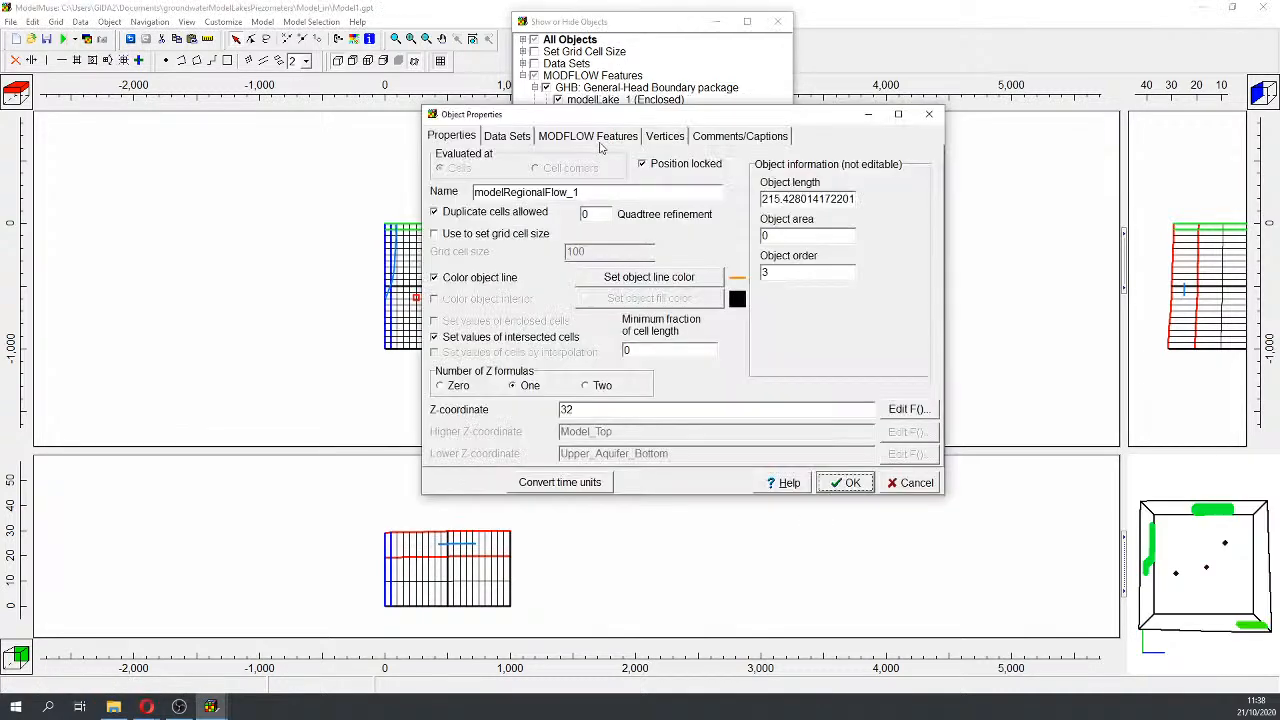
left_click(587, 135)
left_click(632, 280)
left_click(658, 281)
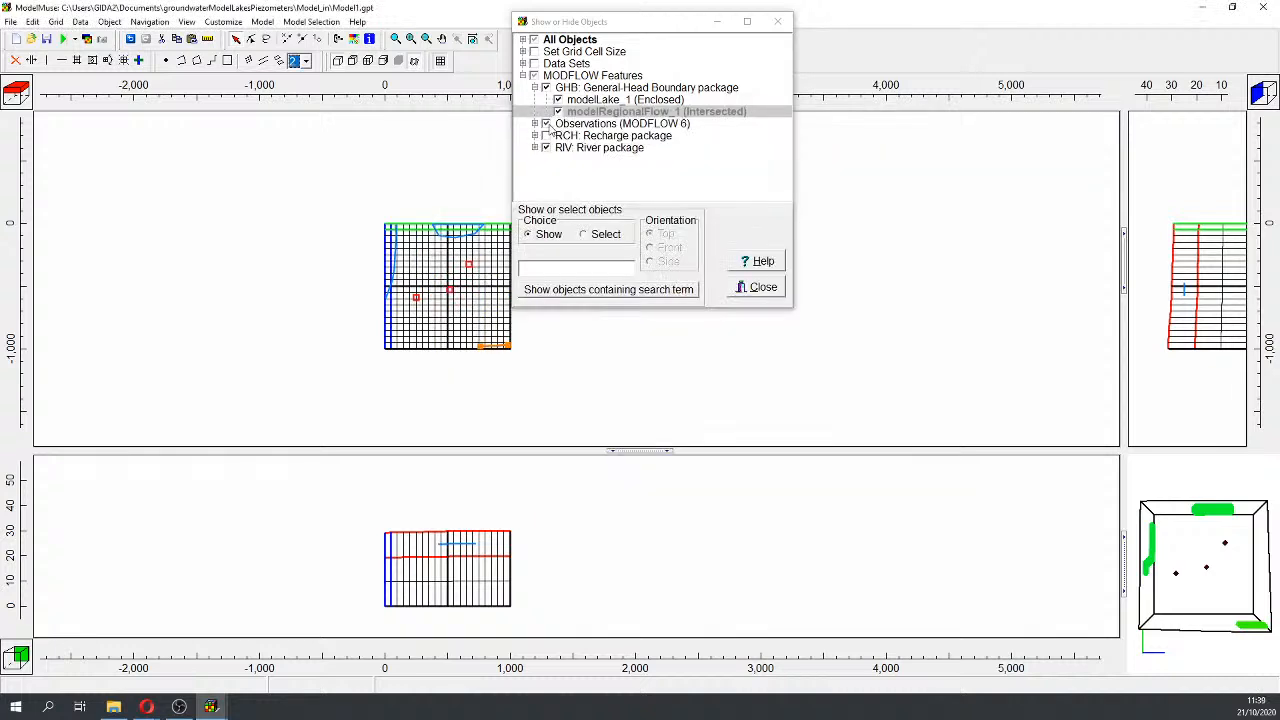
Step: Show modelRecharge, set modelRiver_1's ending time to 1728000 s, and close the object list
left_click(535, 124)
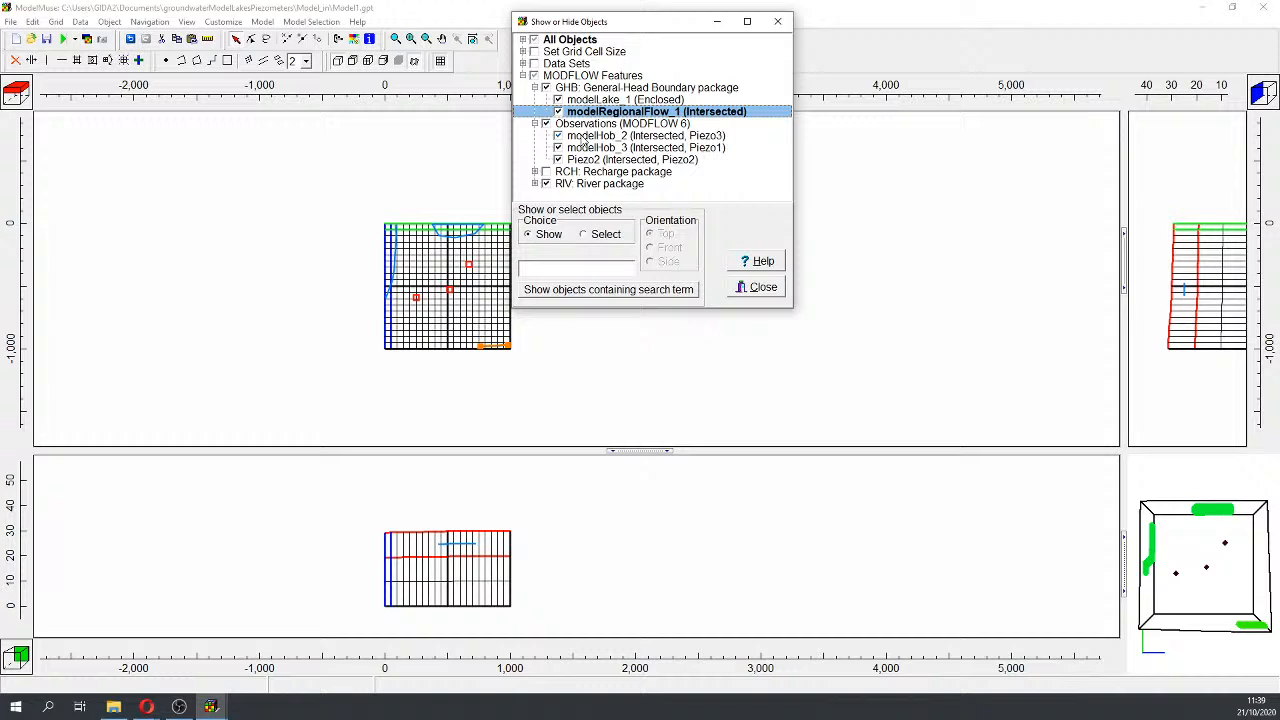
left_click(535, 172)
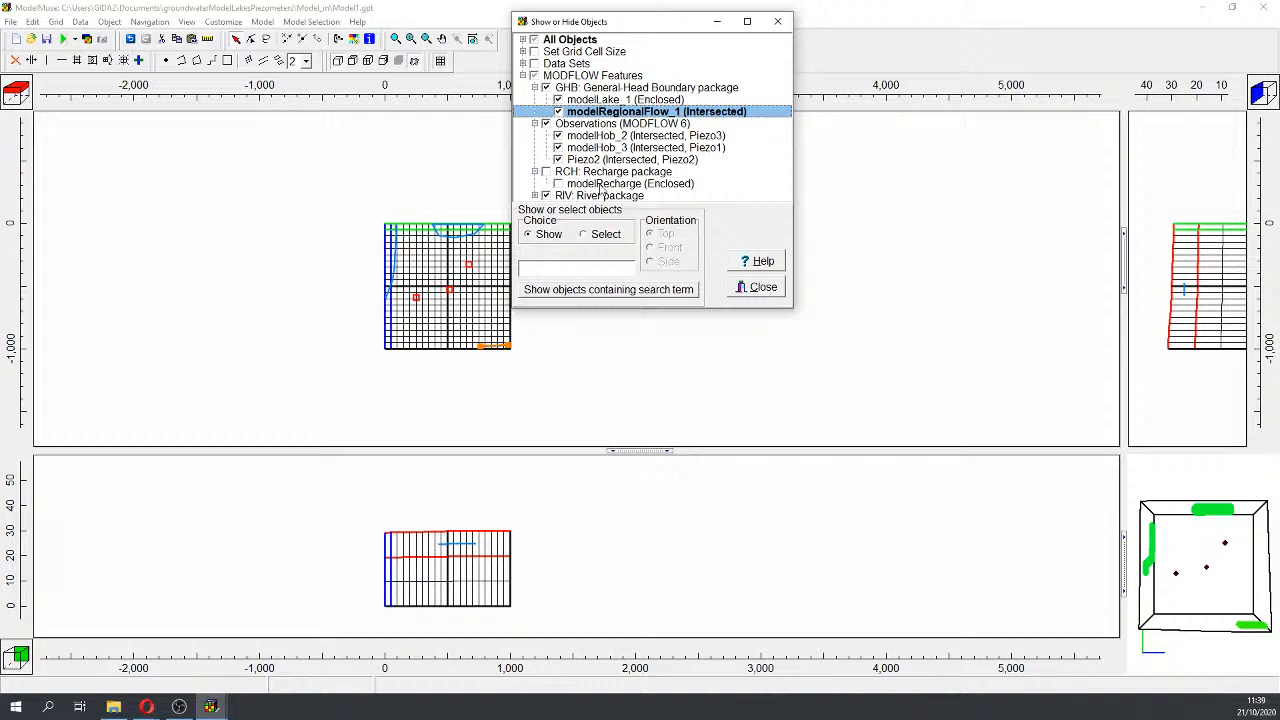
double_click(600, 184)
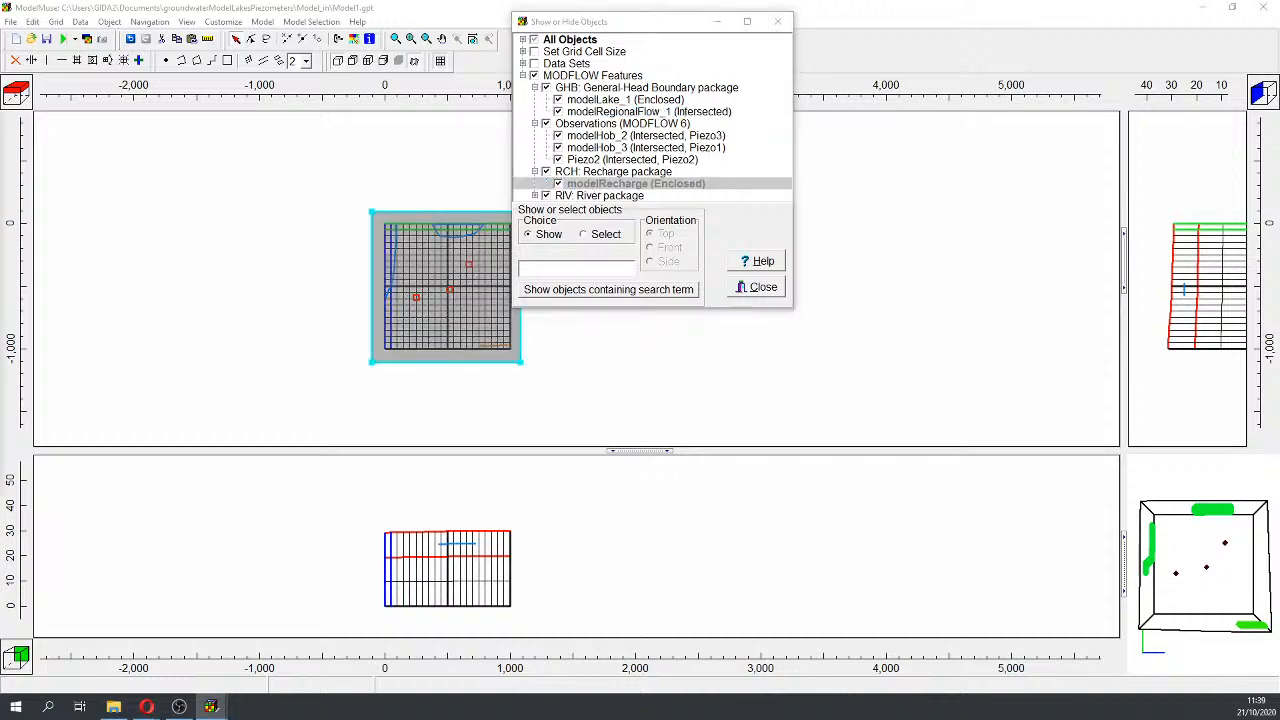
left_click(535, 196)
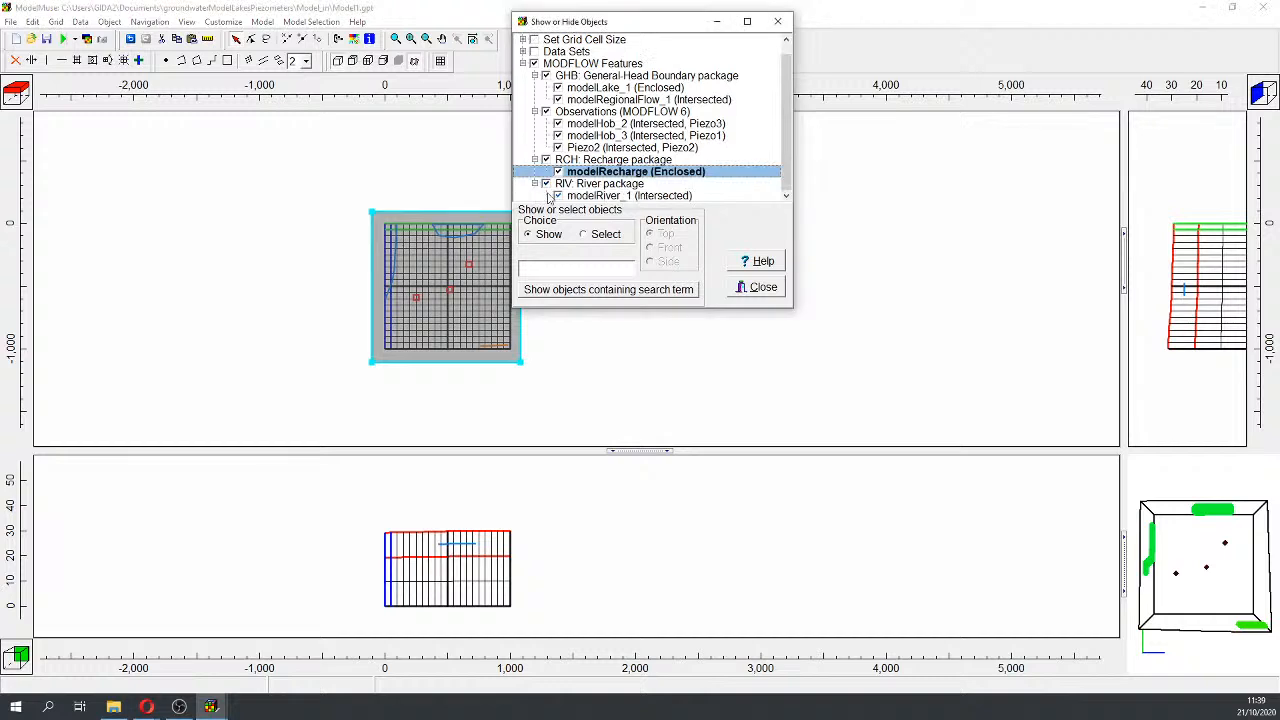
double_click(600, 196)
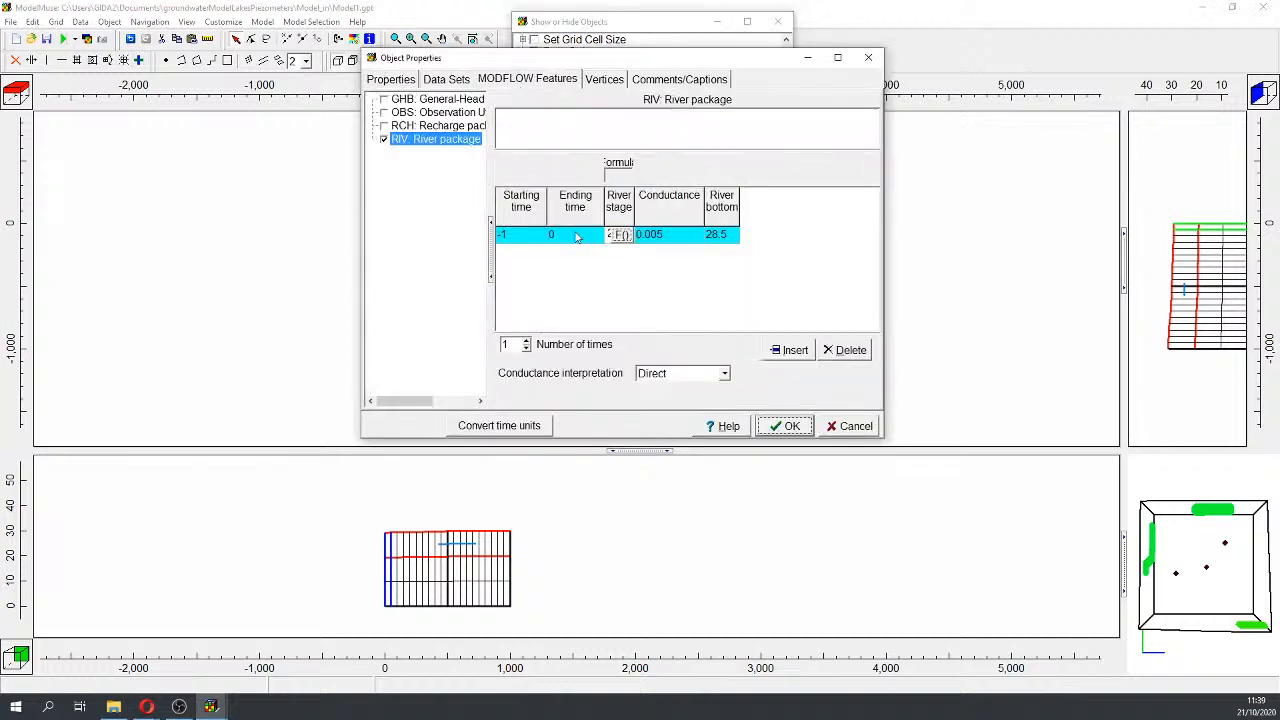
left_click(578, 237)
left_click(597, 236)
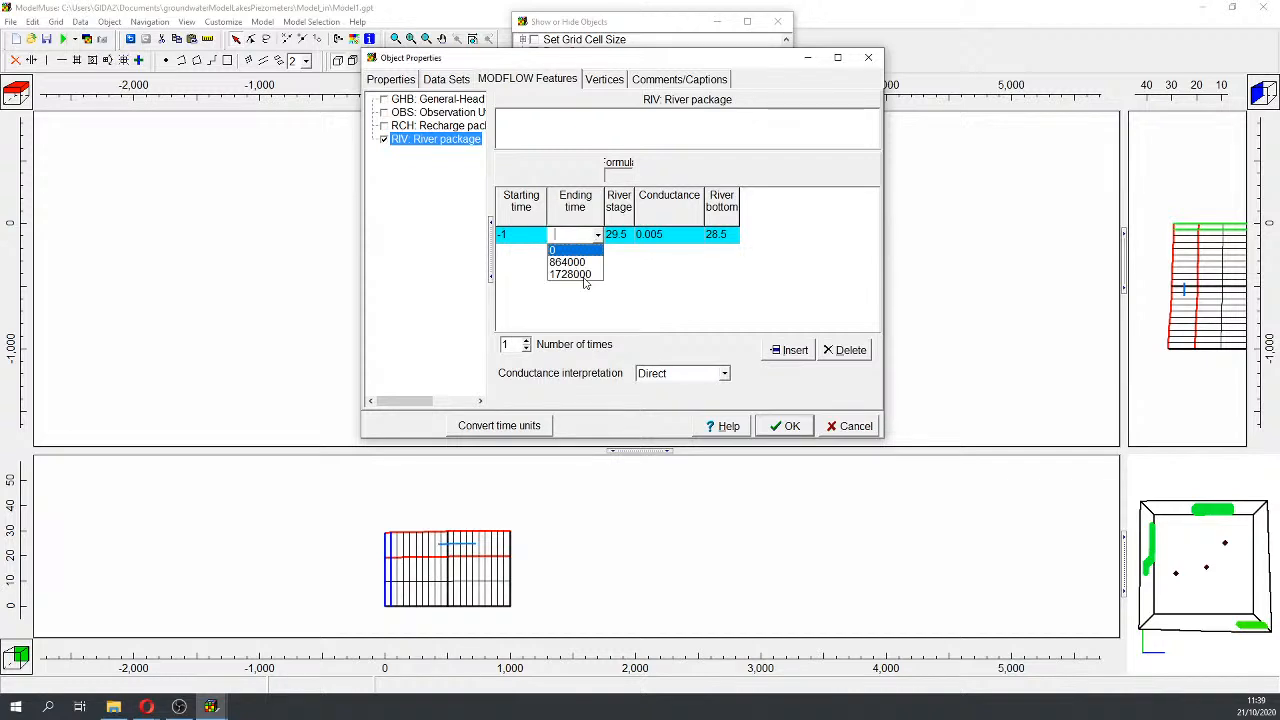
left_click(575, 274)
left_click(785, 426)
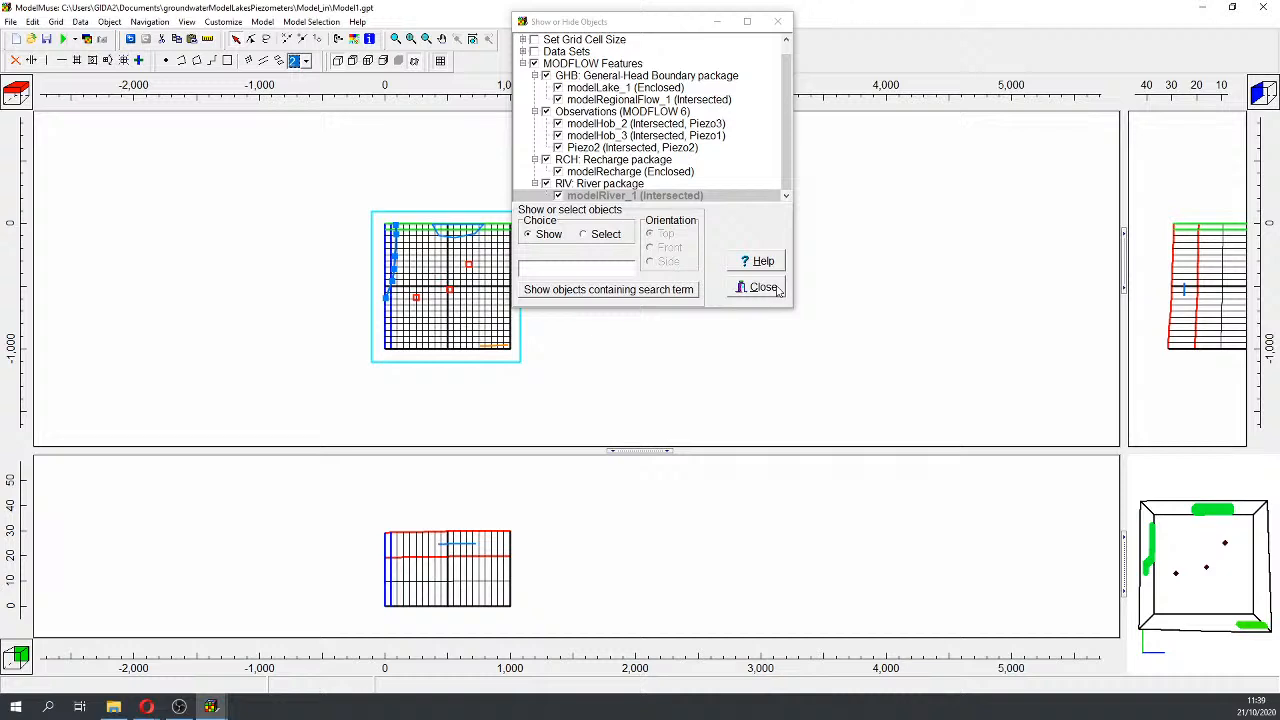
left_click(762, 288)
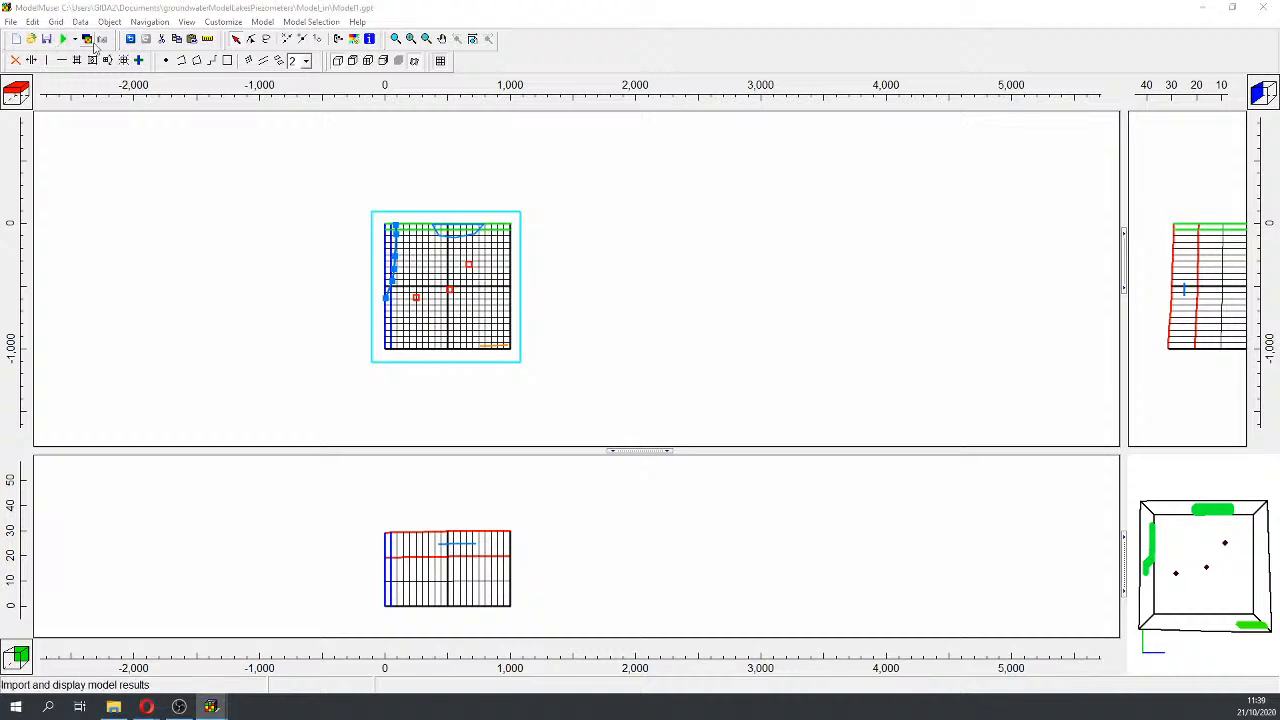
Step: Place a point object near the grid centre and name it multiAquiferWell1
left_click(166, 60)
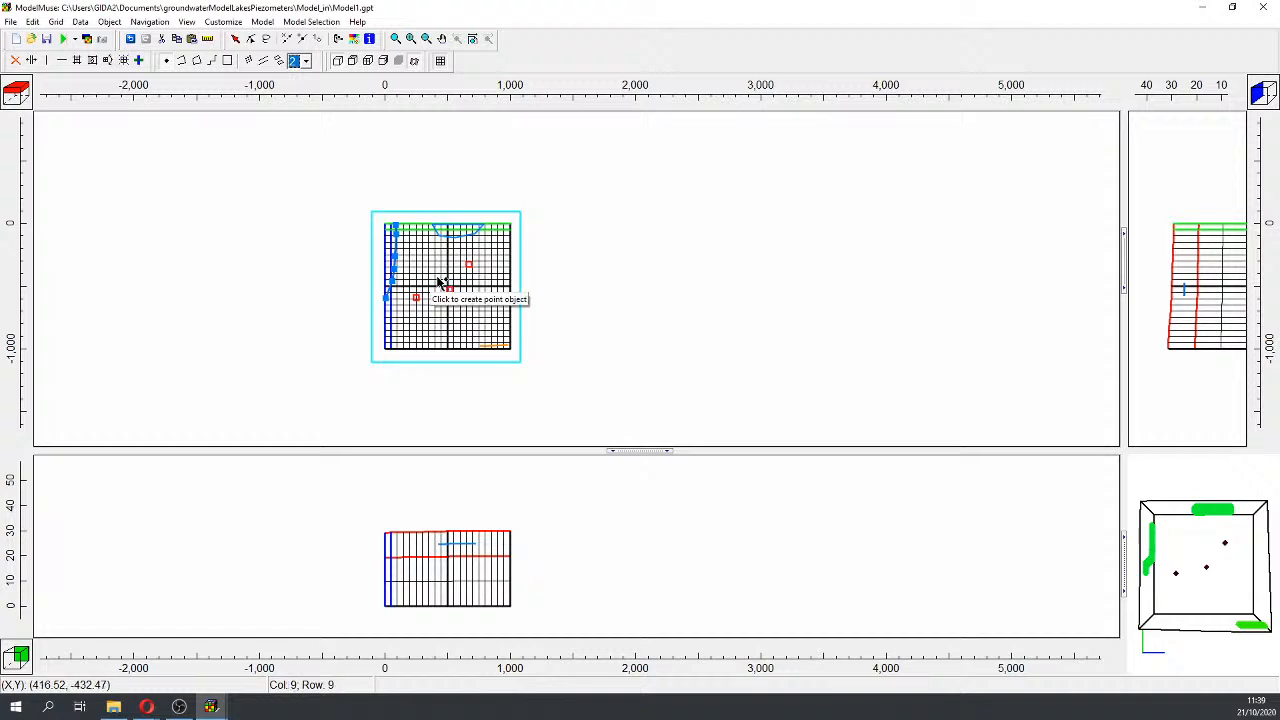
scroll(439, 279, "up", 1)
left_click(470, 41)
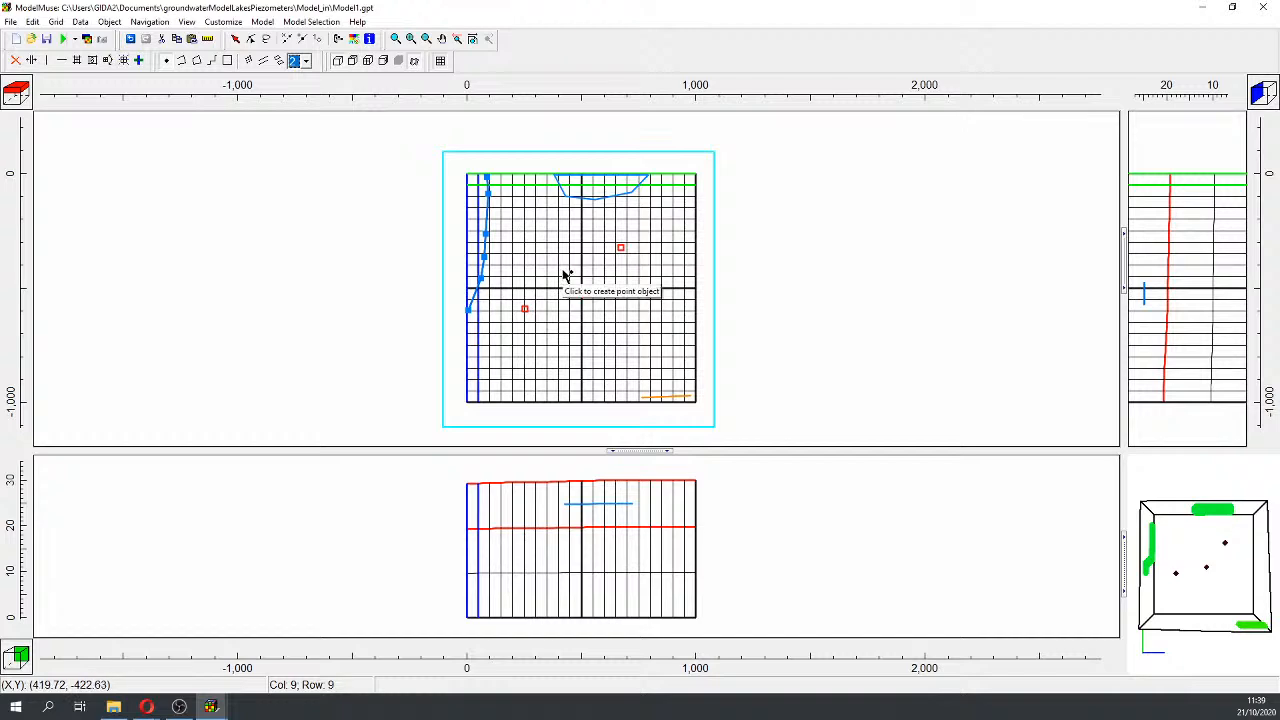
left_click(566, 277)
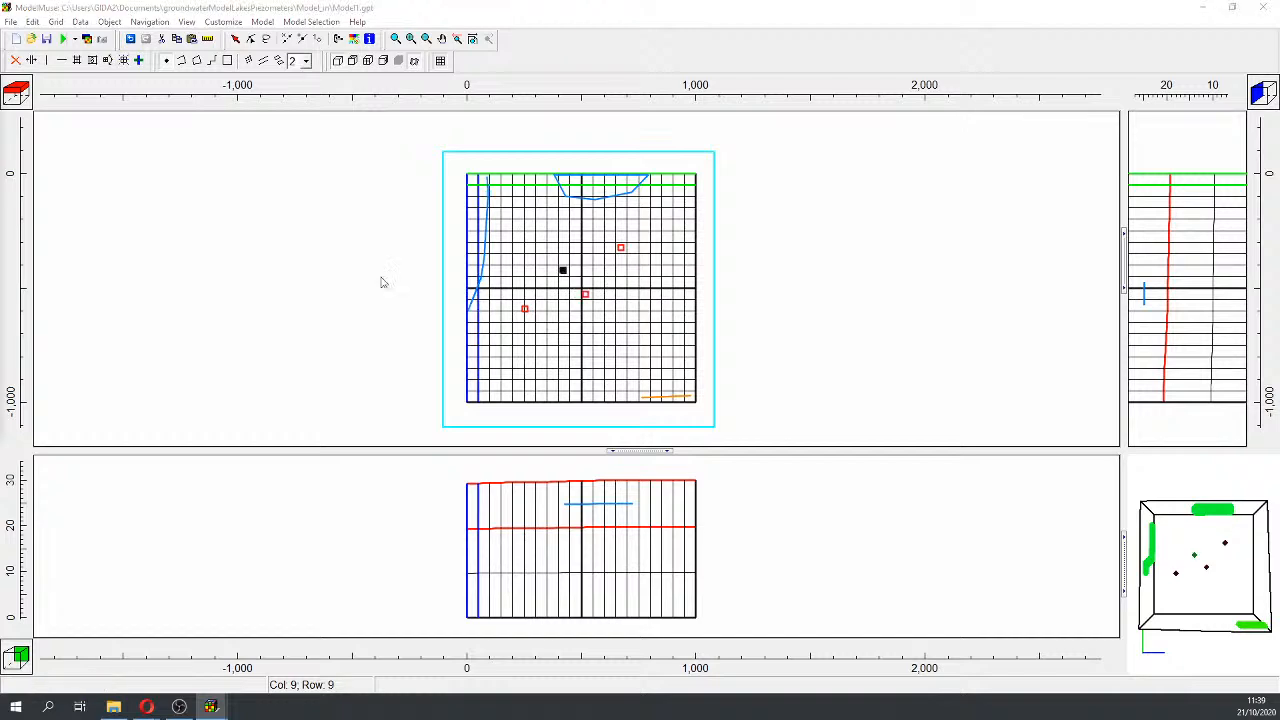
left_click_drag(840, 88, 832, 80)
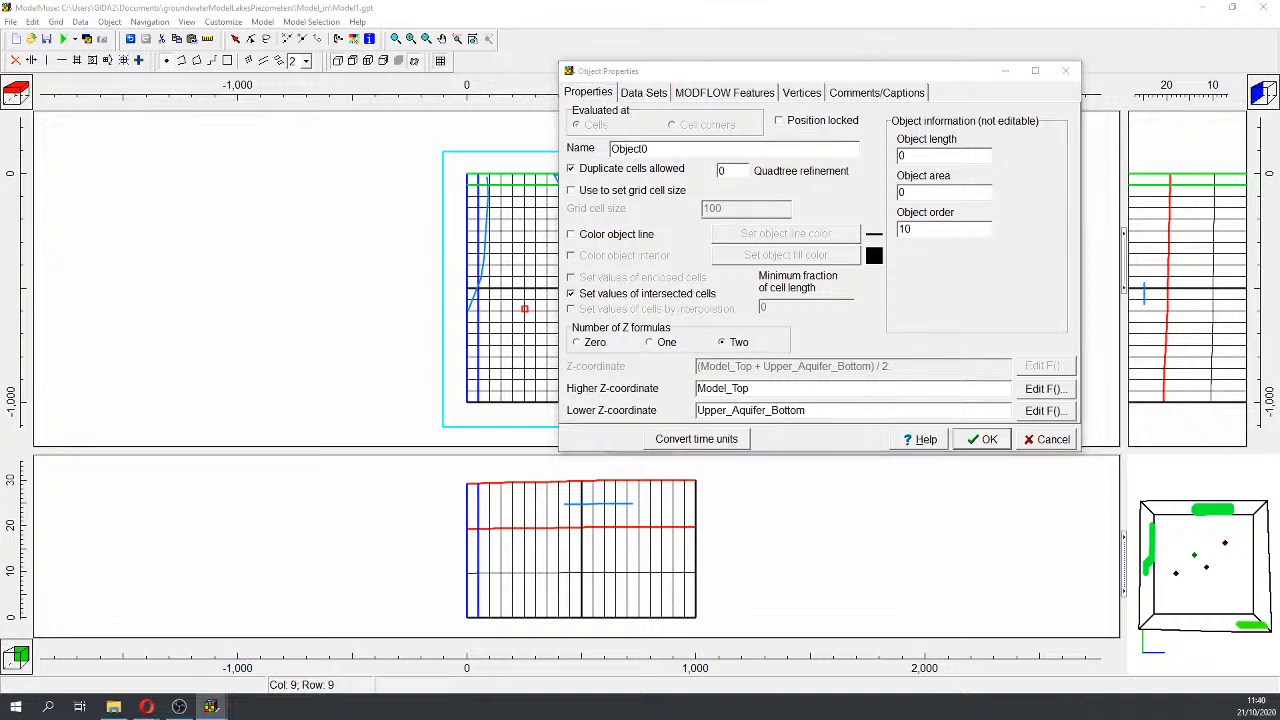
left_click_drag(708, 149, 422, 158)
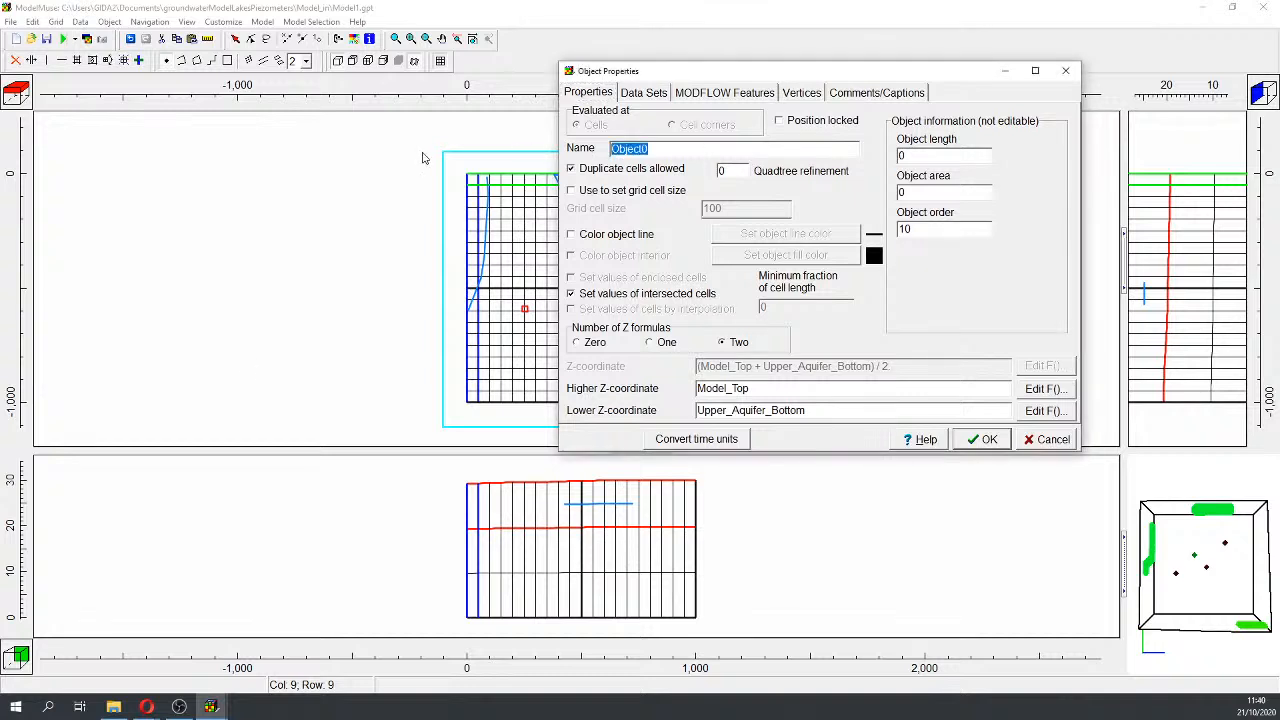
type("multiAquiferWell1")
Step: Give multiAquiferWell1 a light-green line colour and zero Z formulas, then apply
left_click(633, 236)
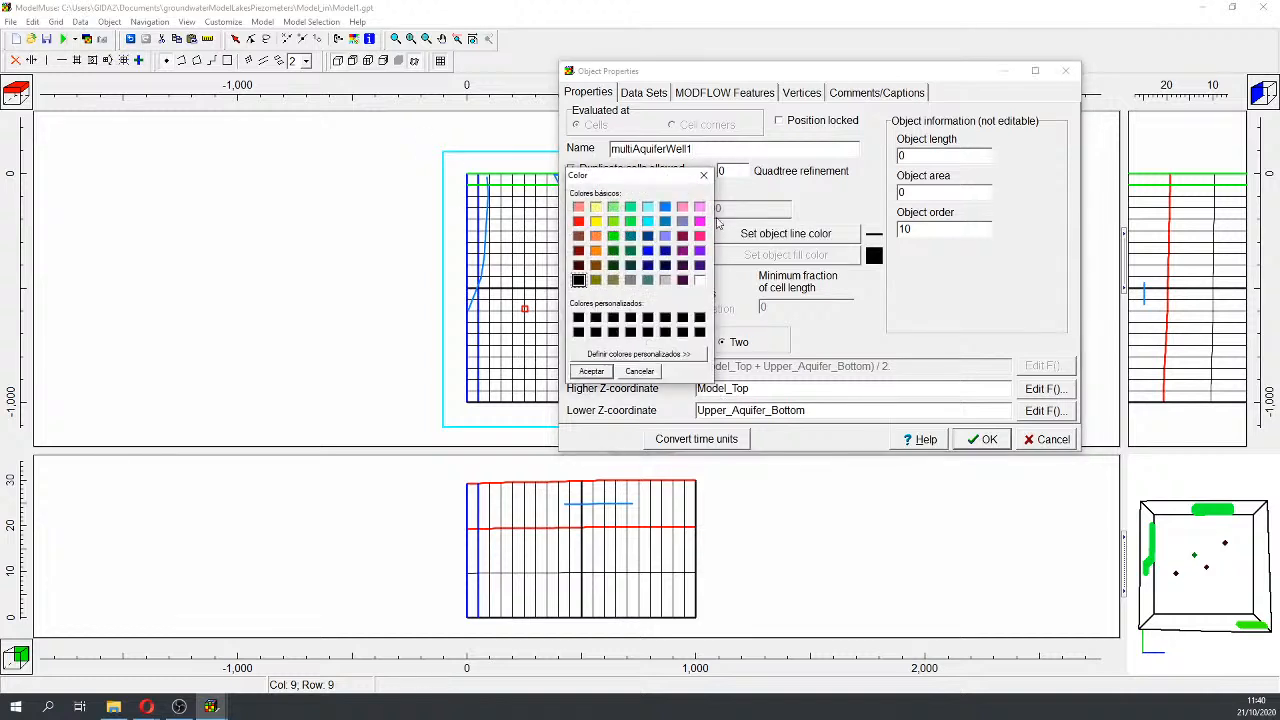
left_click(613, 208)
left_click(596, 371)
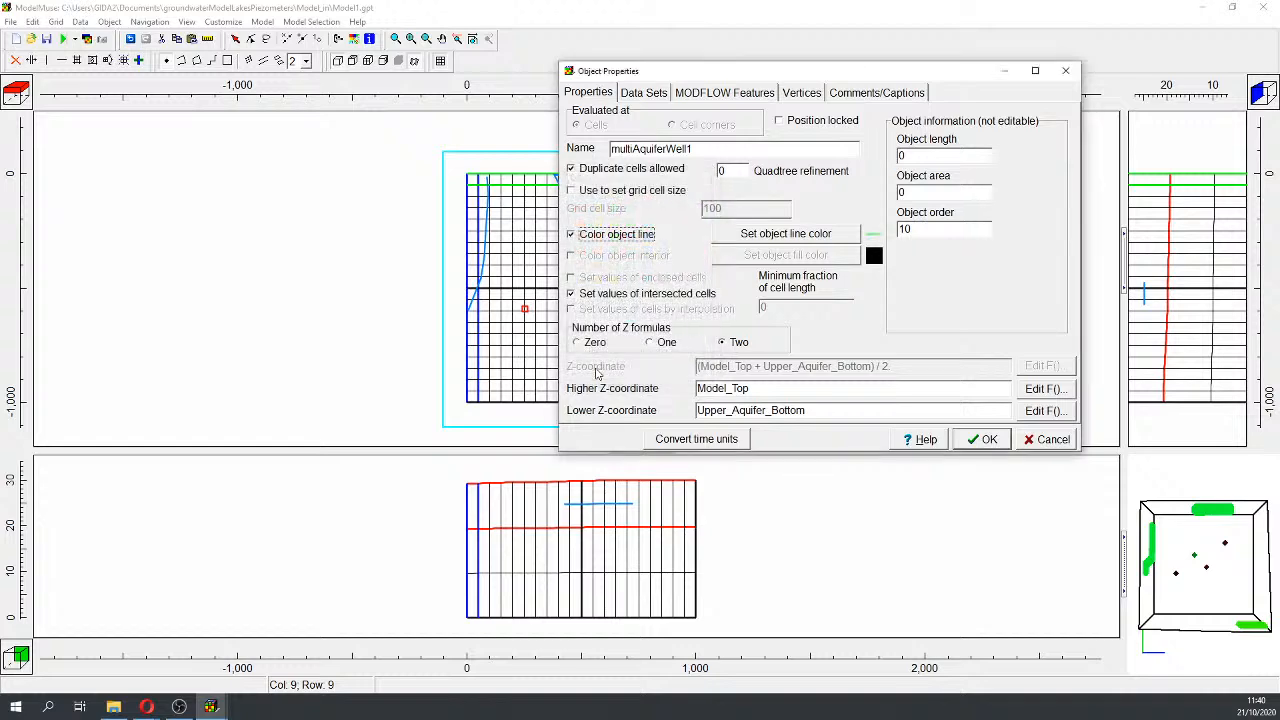
left_click(577, 343)
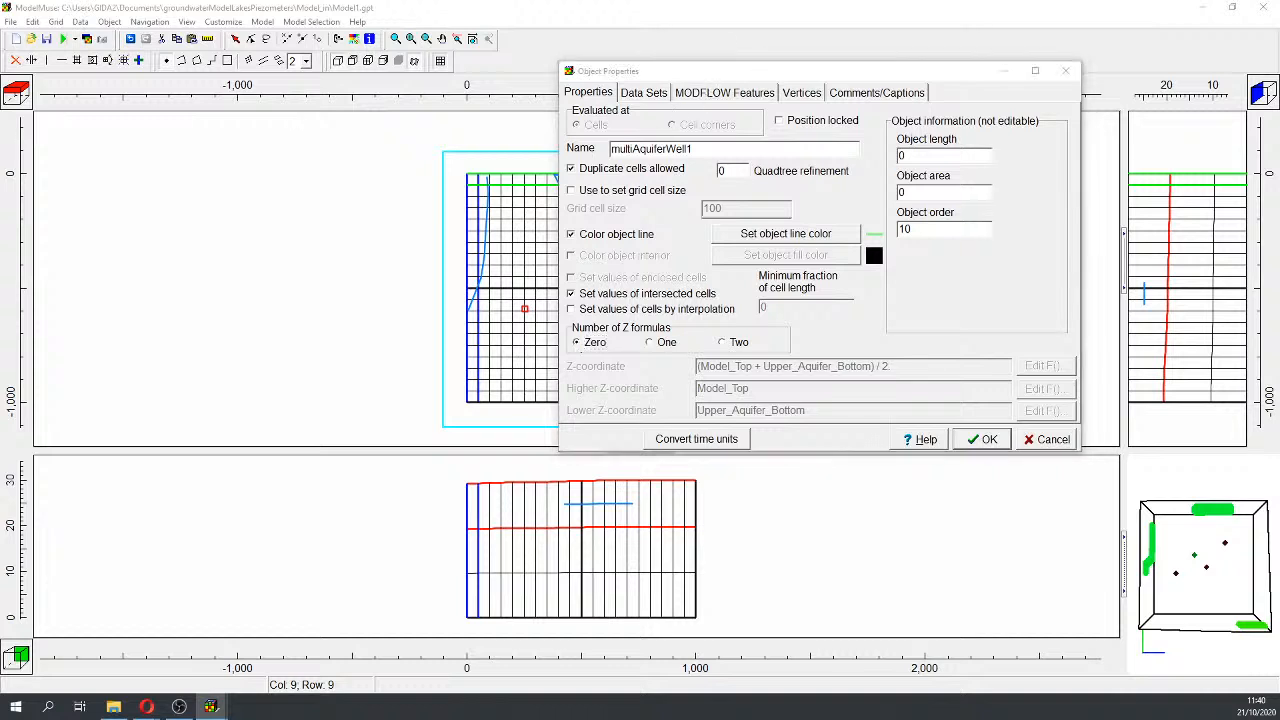
left_click(734, 98)
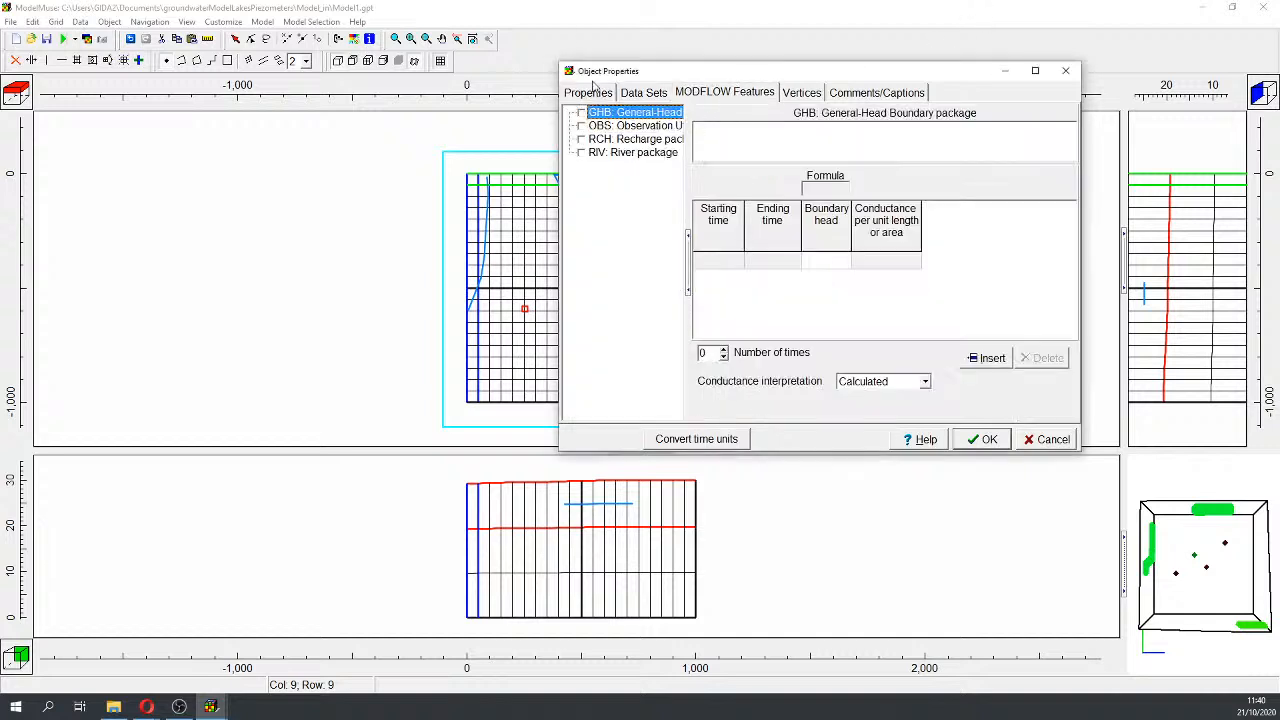
left_click(588, 92)
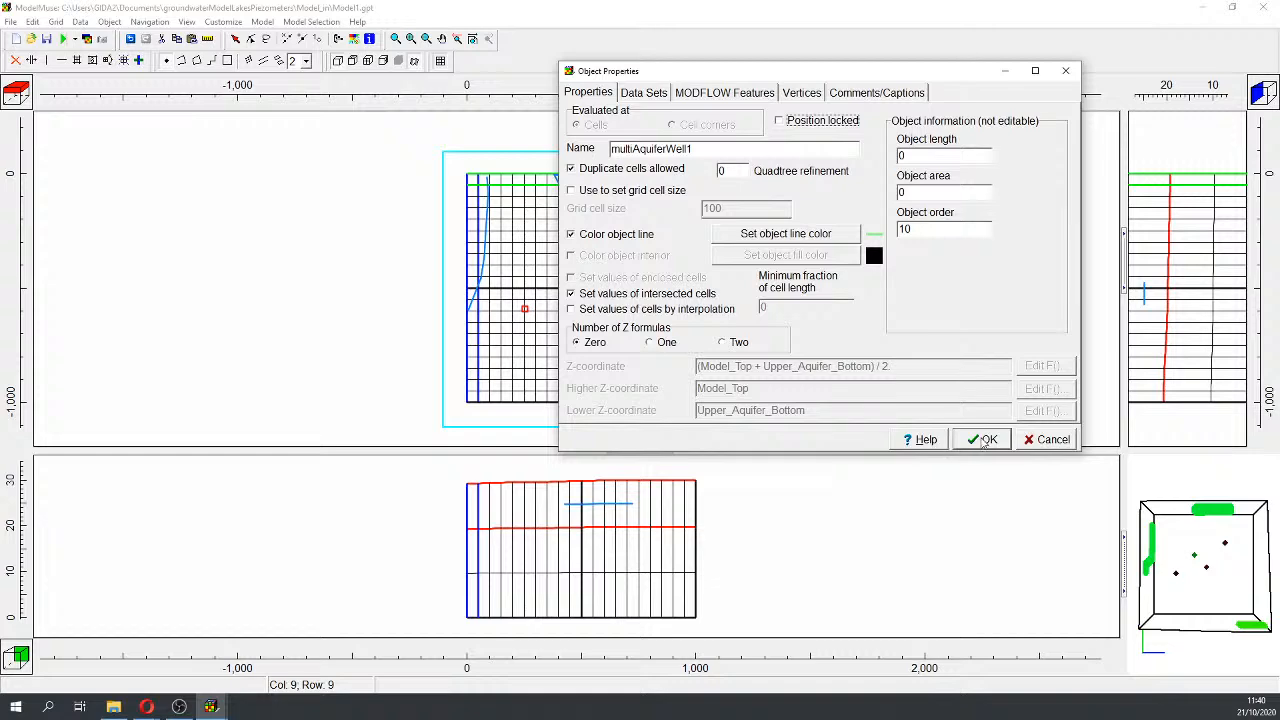
left_click(988, 440)
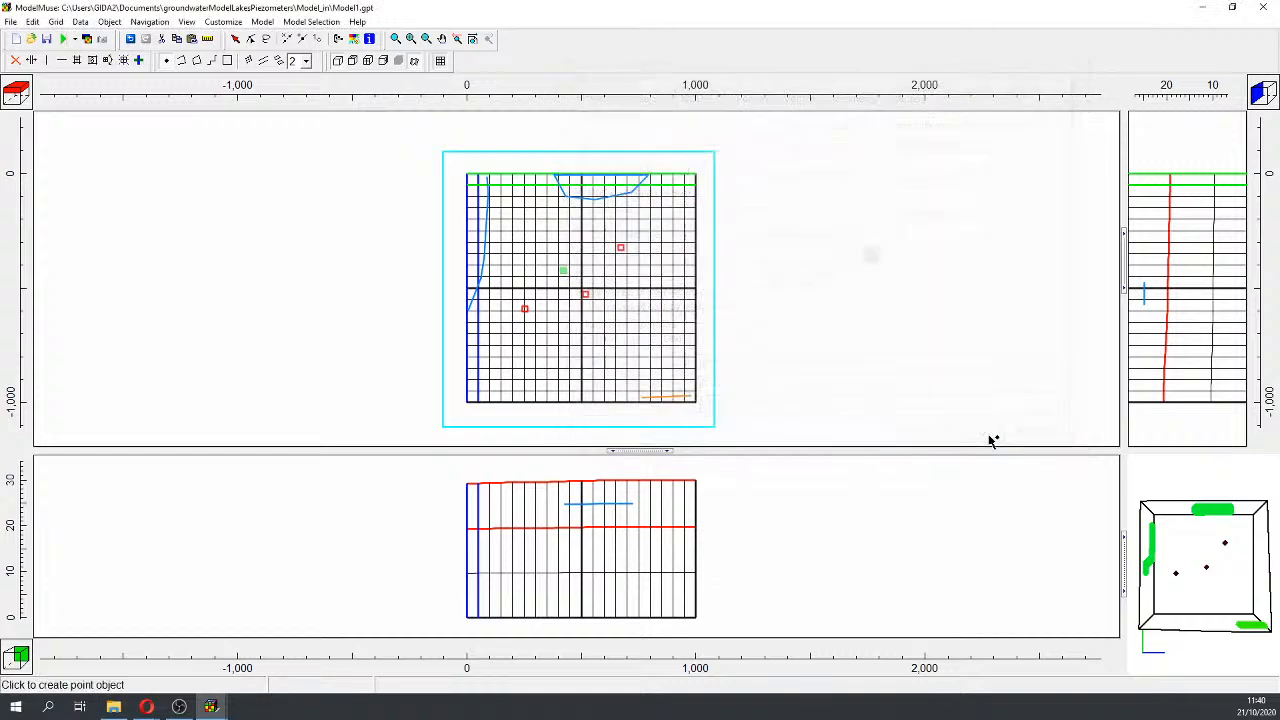
left_click(262, 22)
Step: Enable MAW: Multi-Aquifer Well under Boundary conditions > Head-dependent flux in MODFLOW Packages
left_click(275, 54)
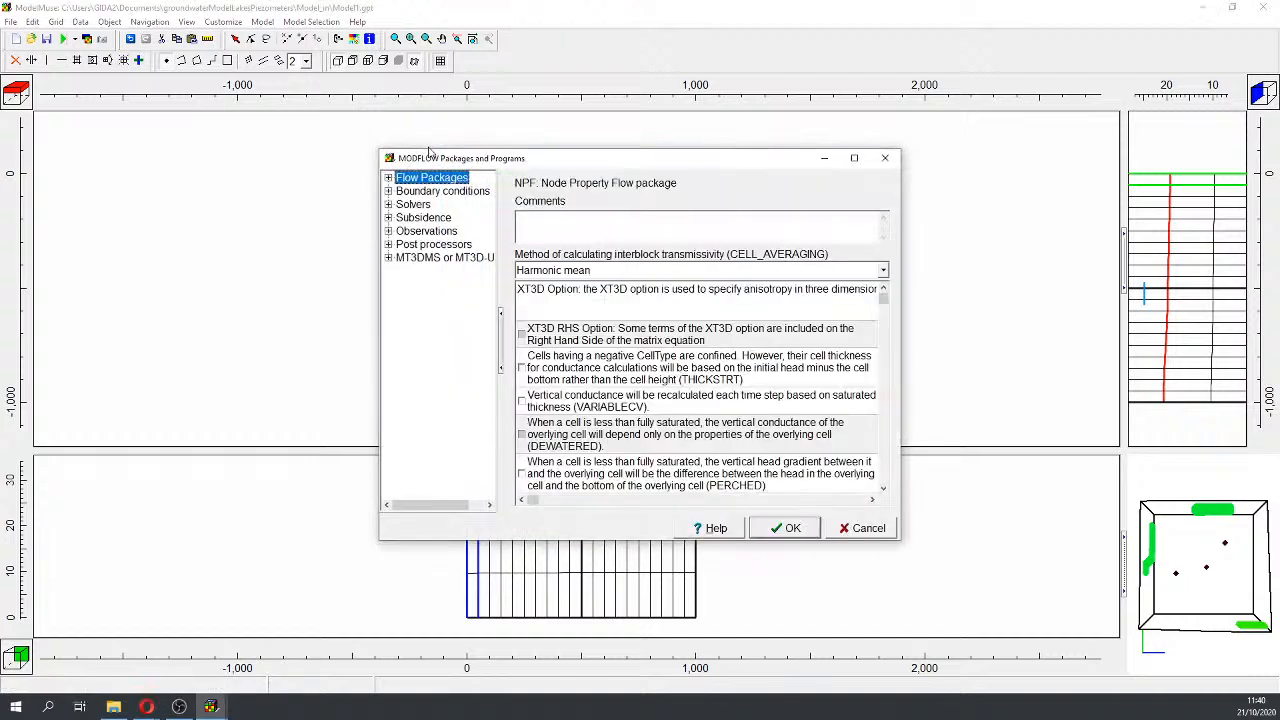
left_click(388, 191)
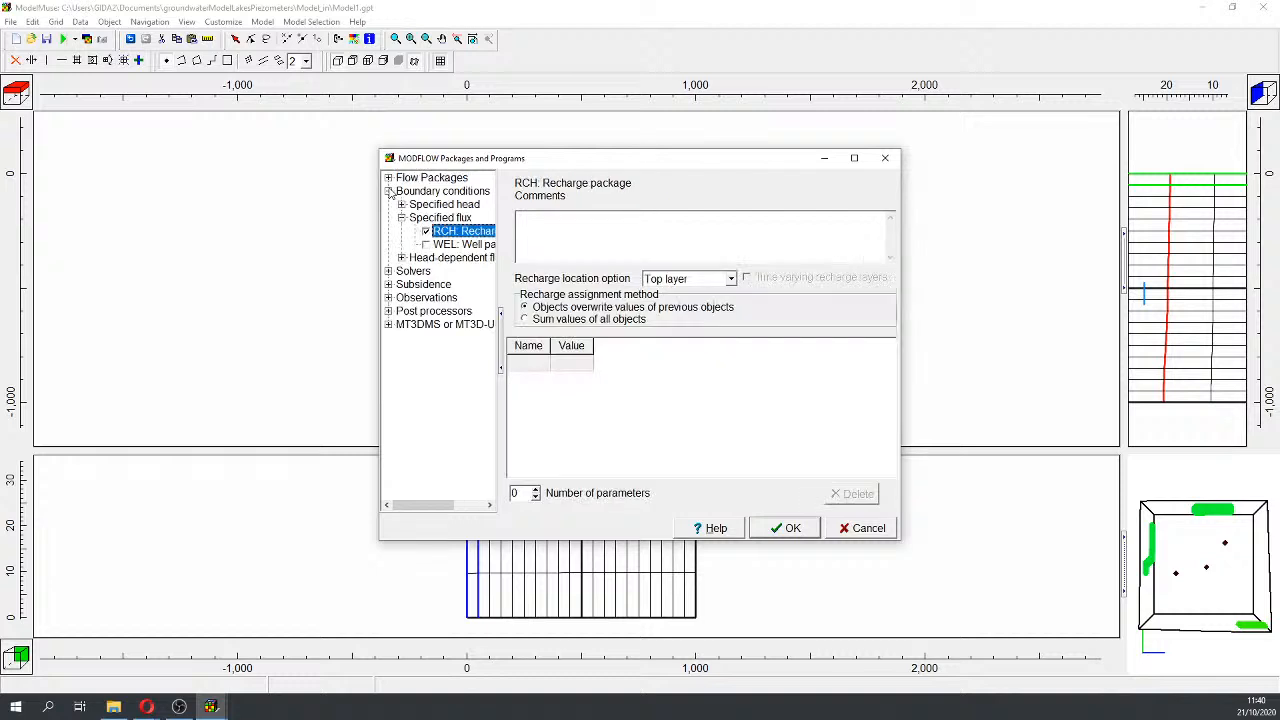
left_click(401, 257)
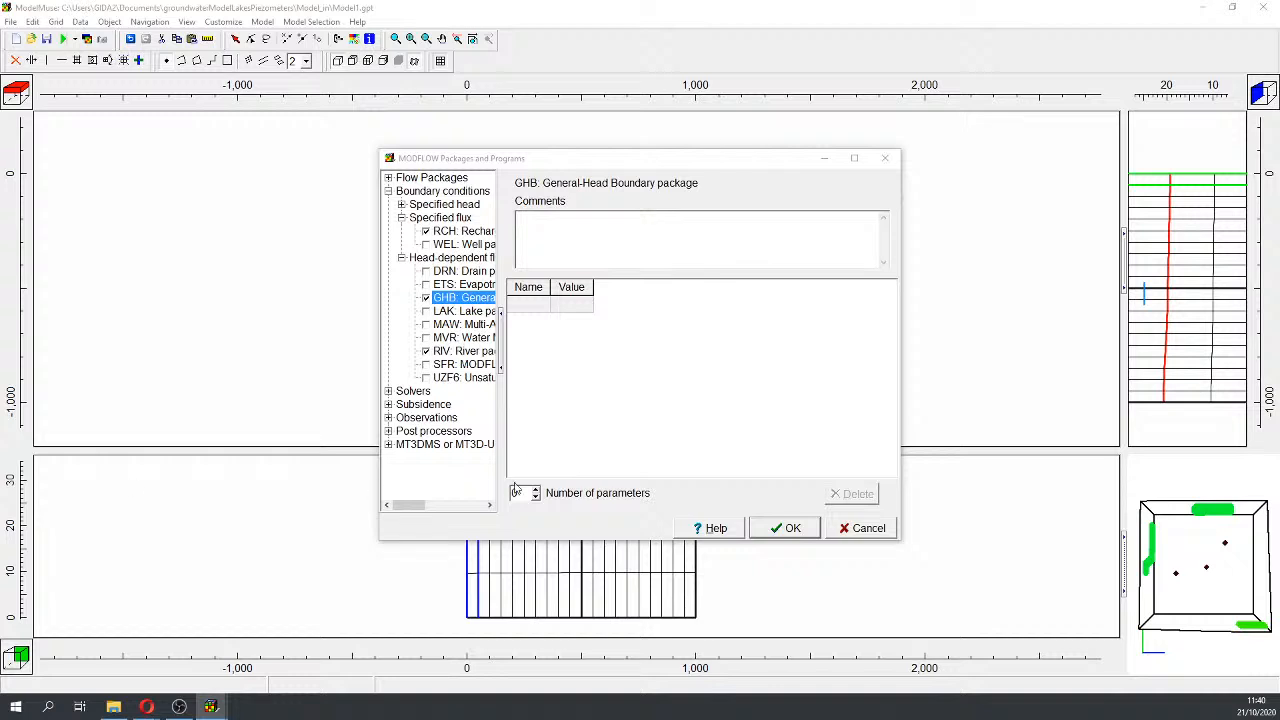
left_click(426, 325)
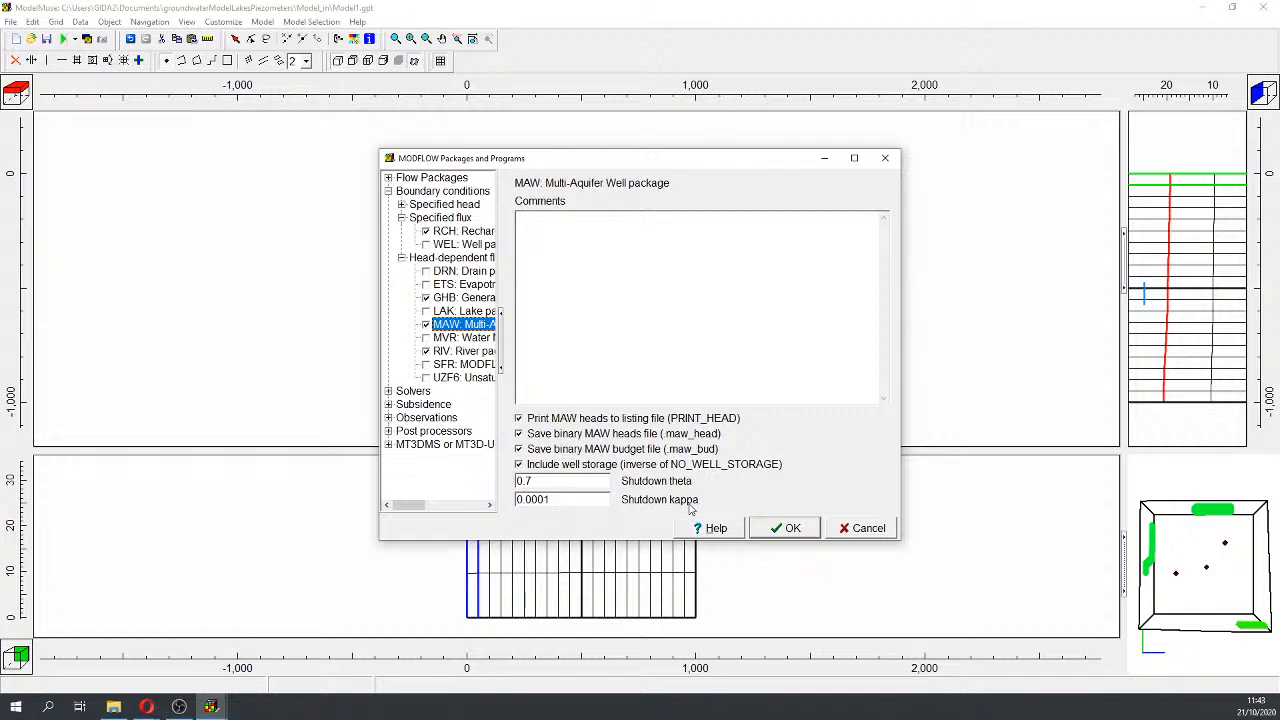
Step: Accept the MAW options (heads and budget output, shutdown theta 0.7, kappa 0.0001)
left_click(783, 530)
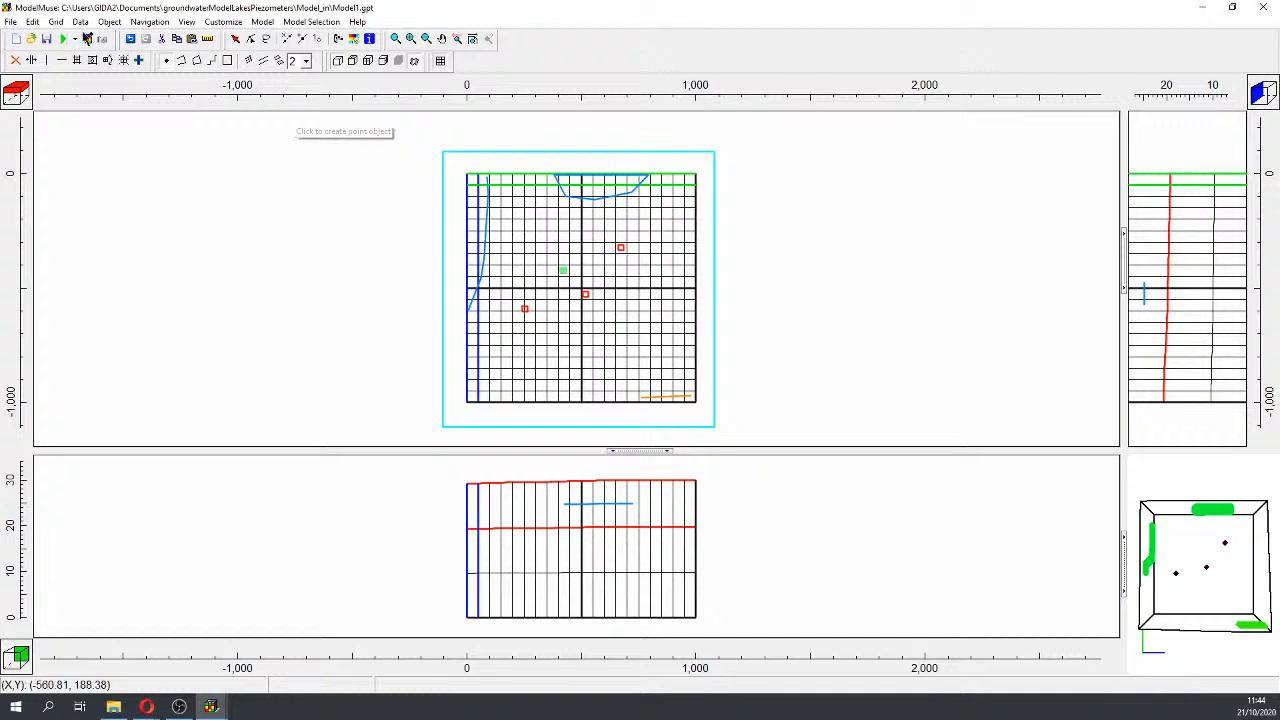
Step: Switch to the Select Objects tool and open Object Properties for the green multiAquiferWell1 point
left_click(235, 39)
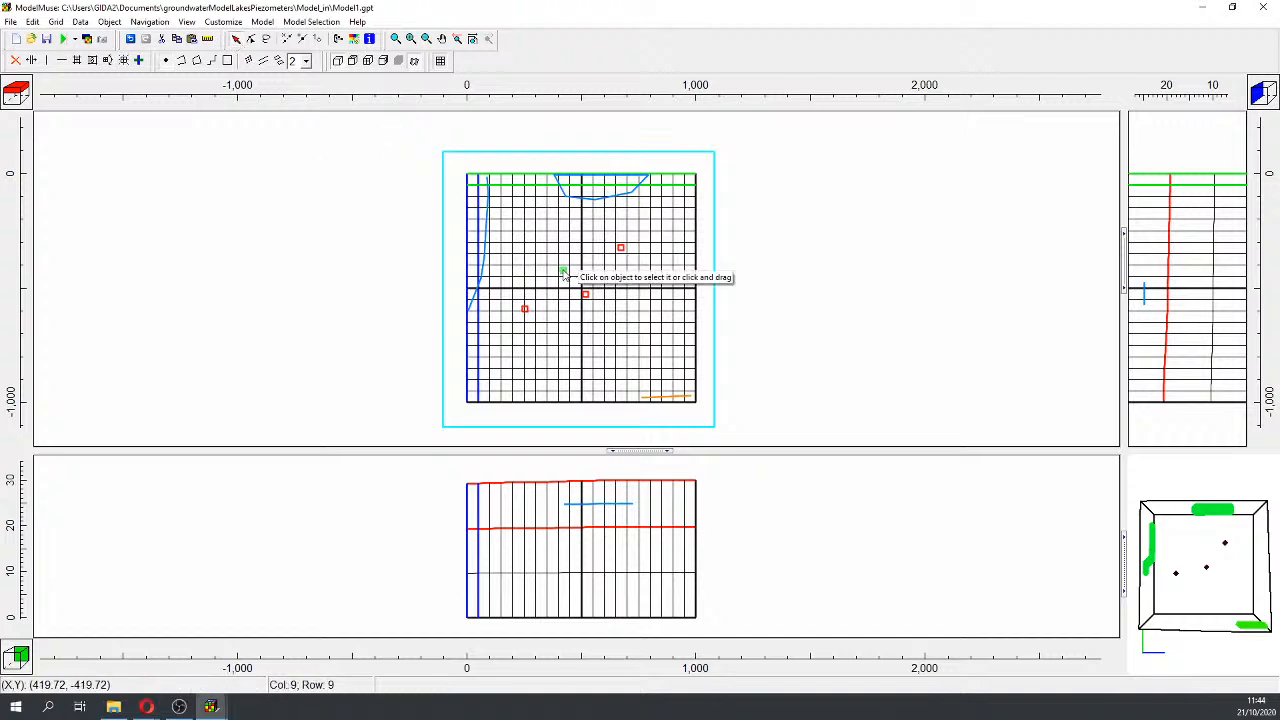
double_click(563, 273)
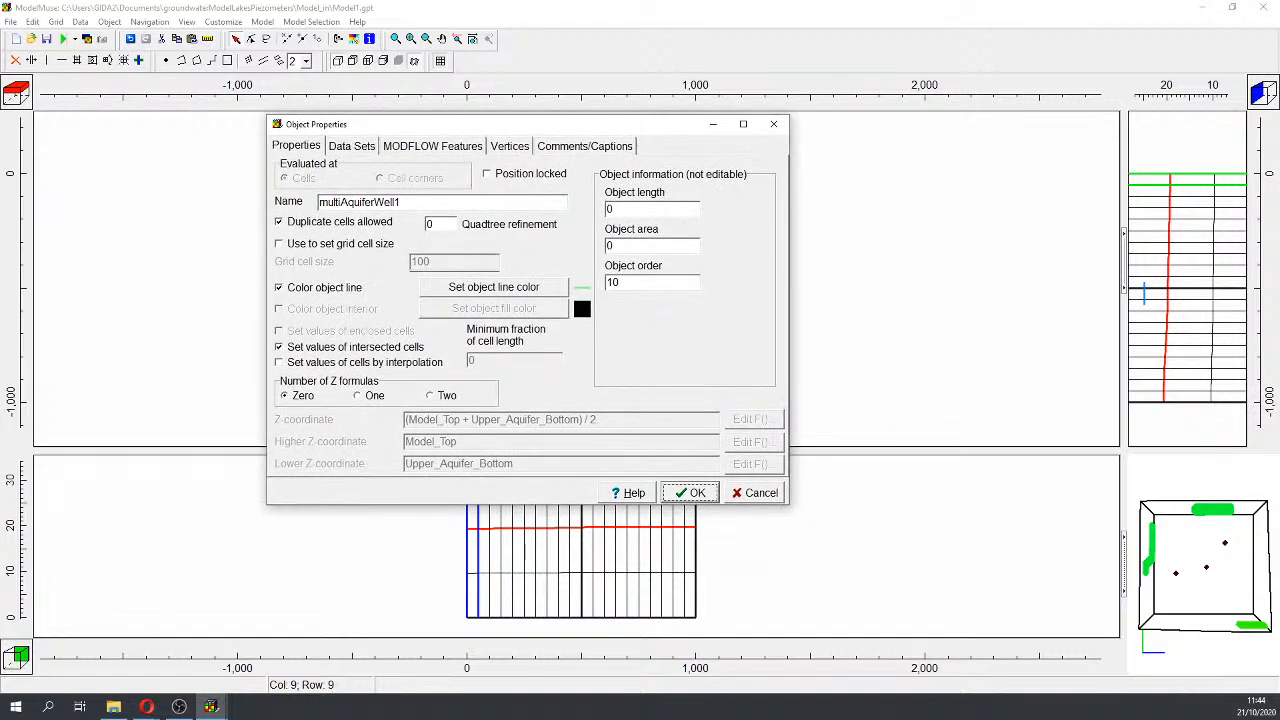
Step: Enable MAW on the well with radius 1 and bottom Lower_Aquifer_Bottom
key("Return")
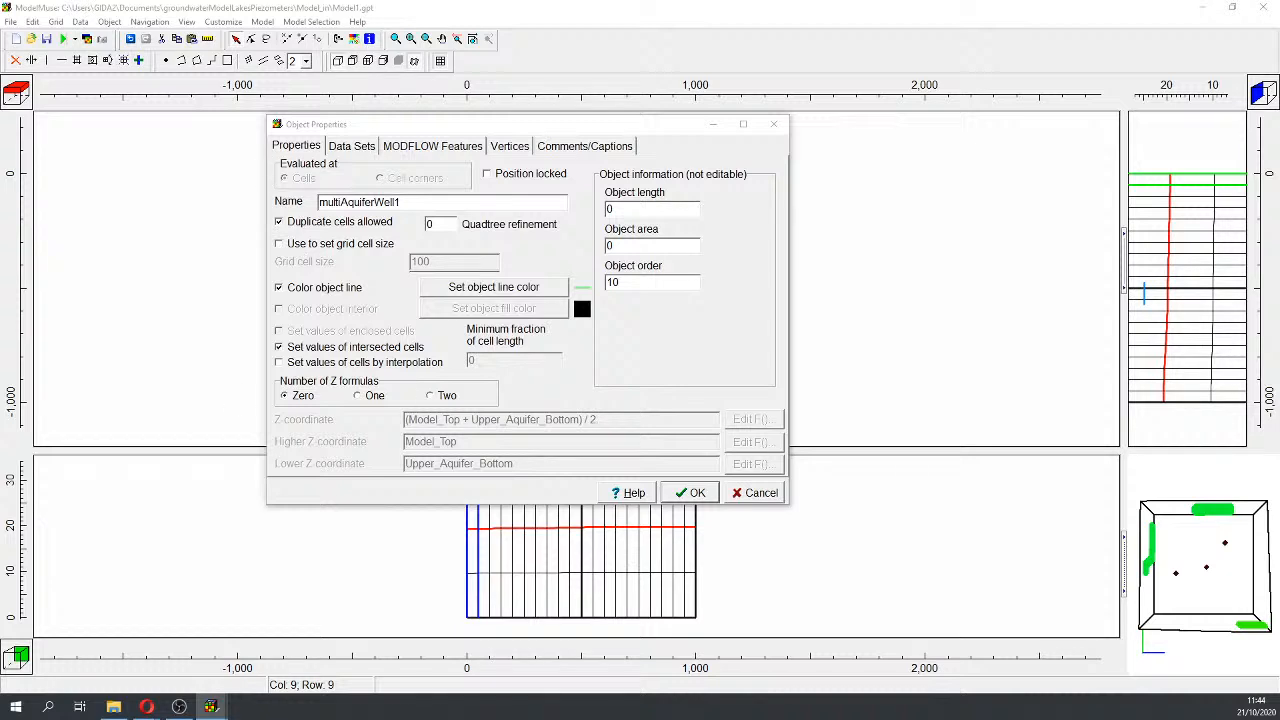
left_click(422, 150)
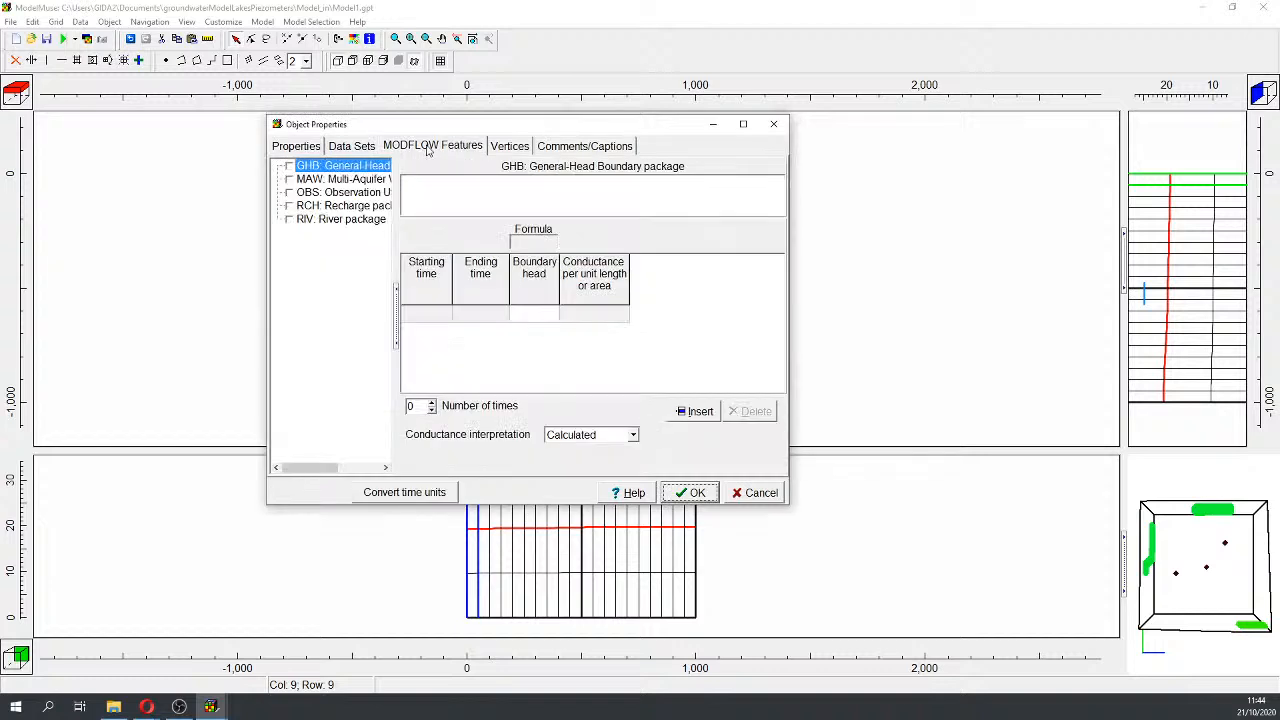
left_click(289, 179)
left_click(515, 221)
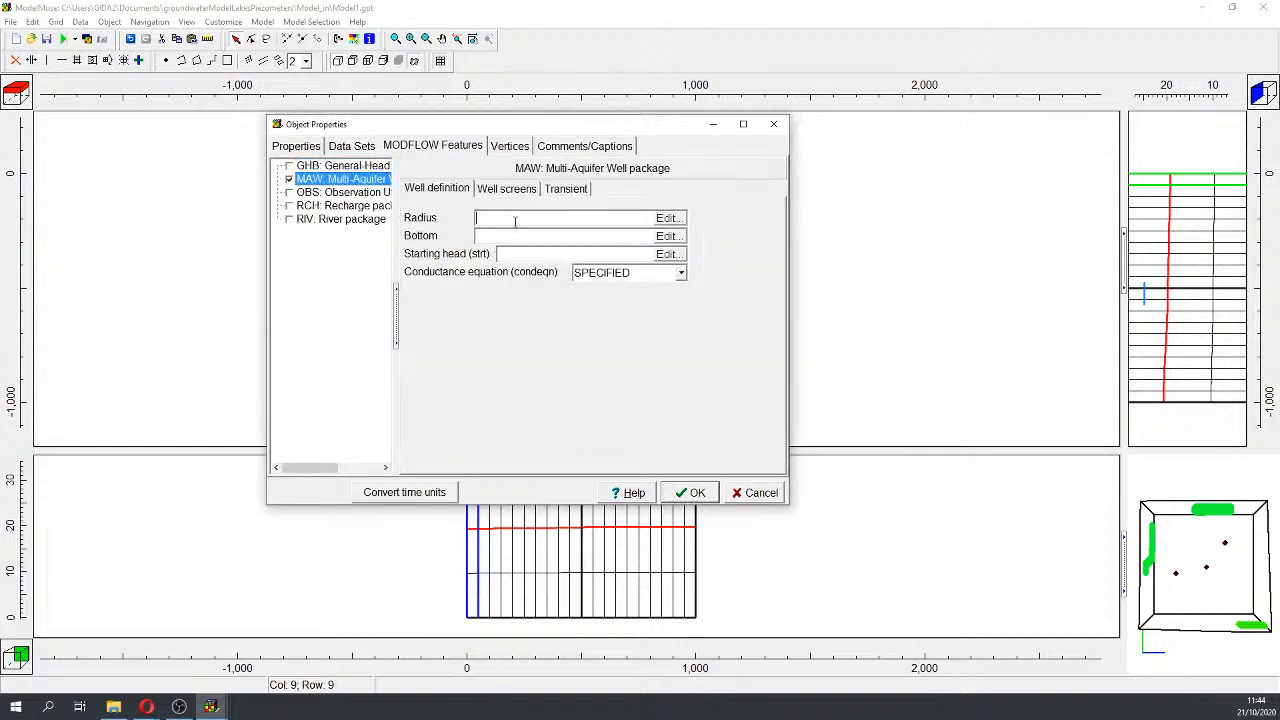
type("1")
left_click(670, 237)
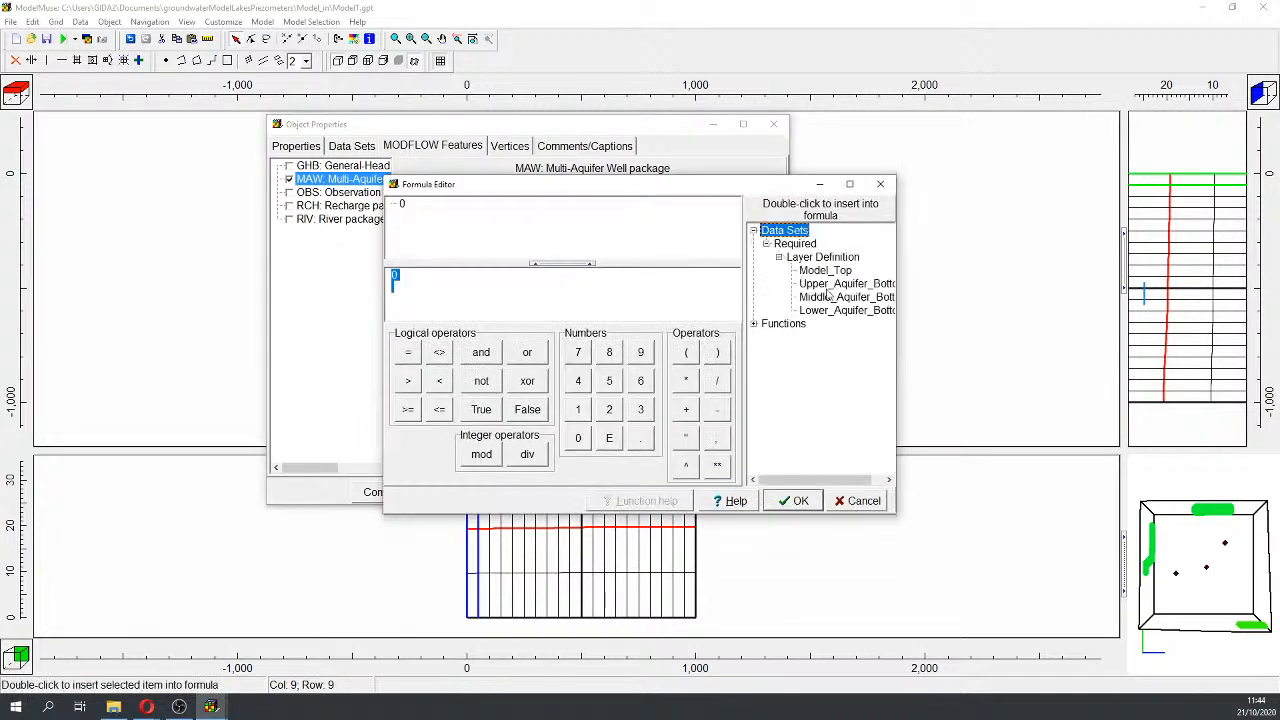
left_click(788, 501)
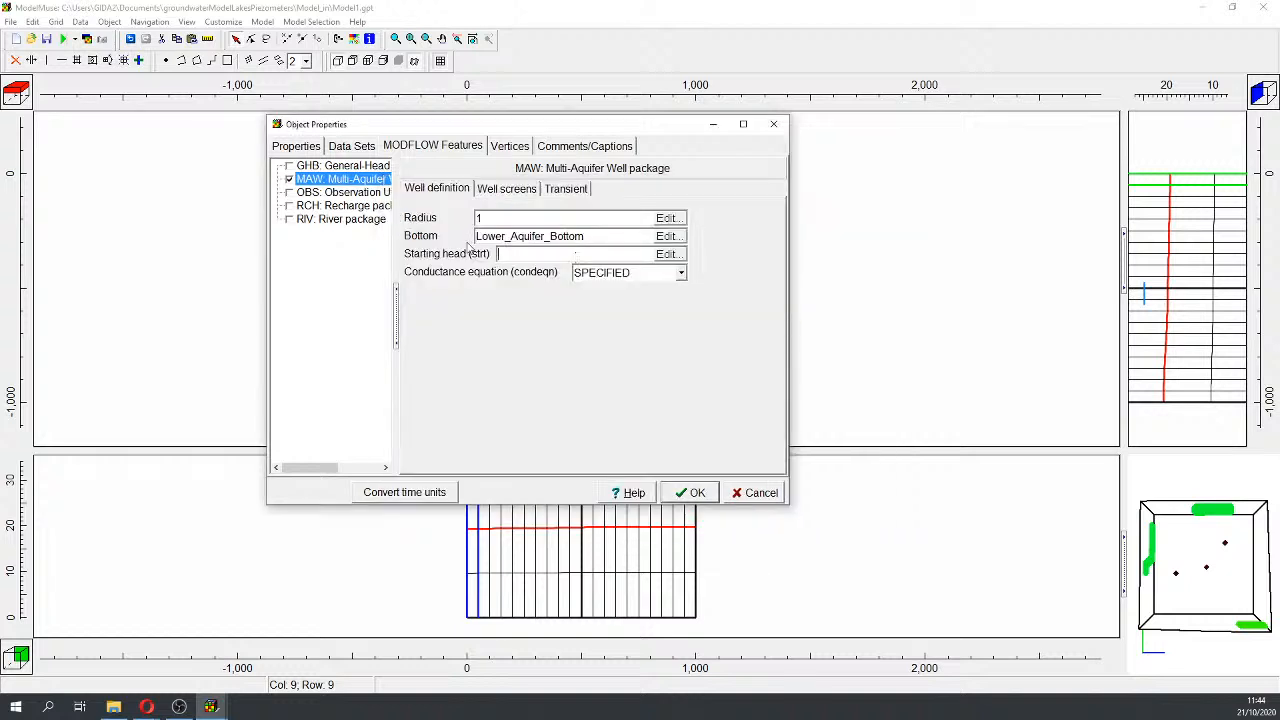
left_click(669, 255)
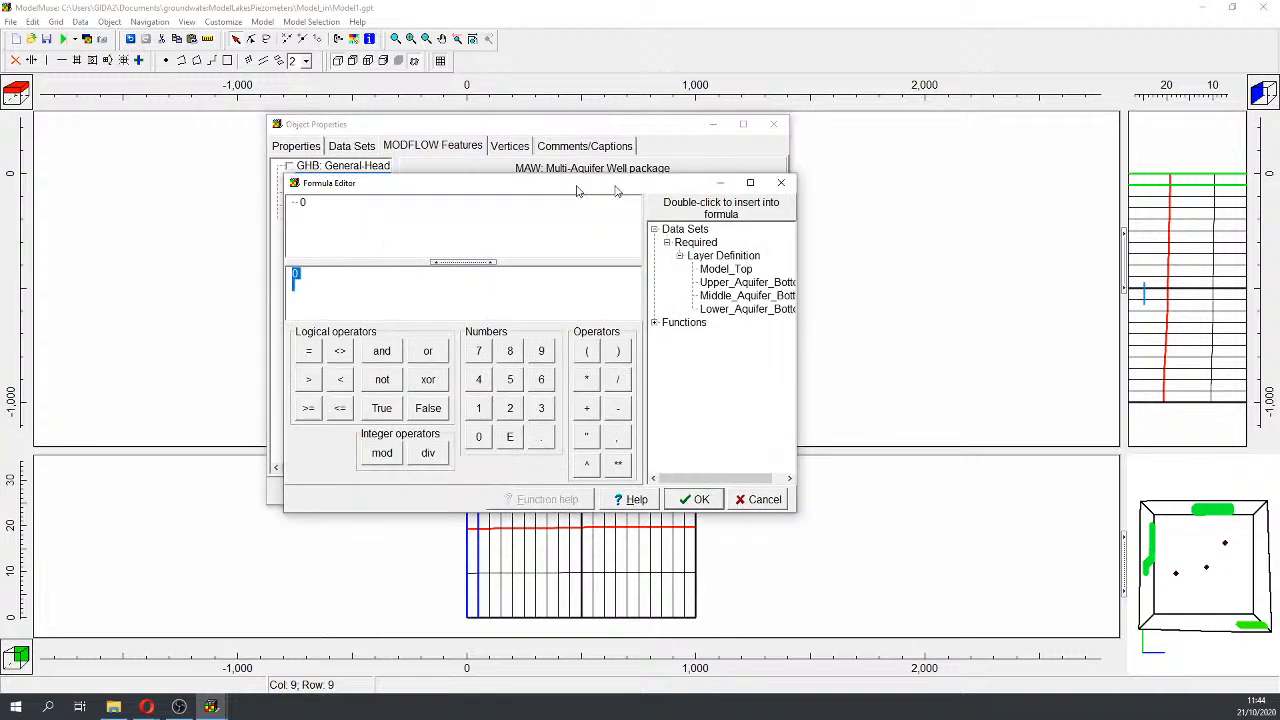
Step: Use Model_Top as the well's starting head and select the THIEM conductance equation
double_click(725, 269)
left_click(694, 499)
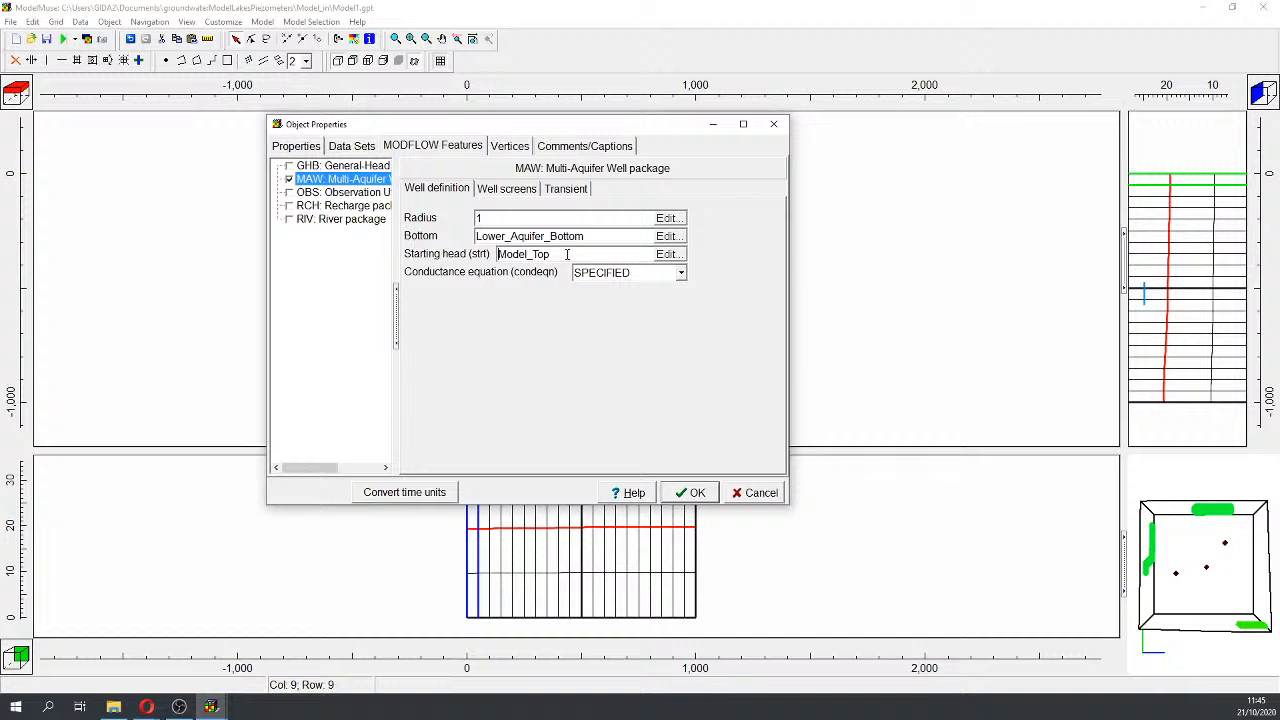
left_click(627, 273)
left_click(632, 306)
Step: Add three well screens; screen 1 runs from Model_Top to Upper_Aquifer_Bottom
left_click(507, 189)
left_click(442, 453)
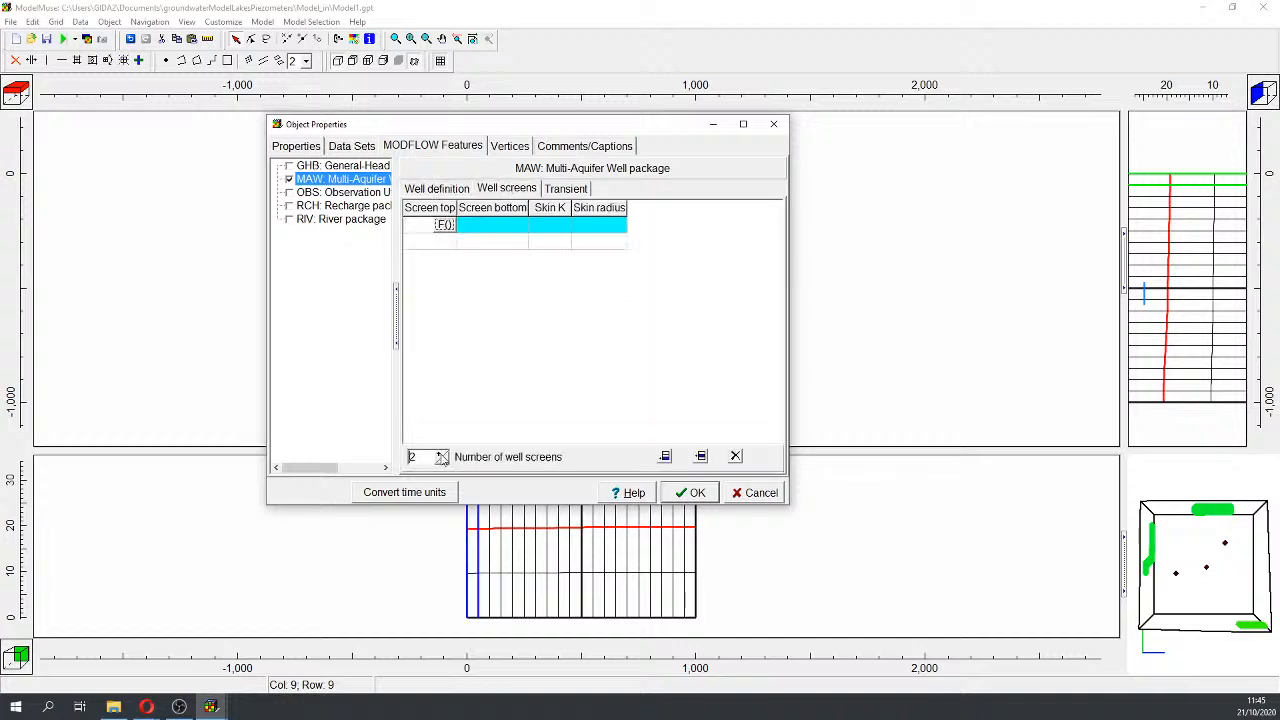
left_click(442, 453)
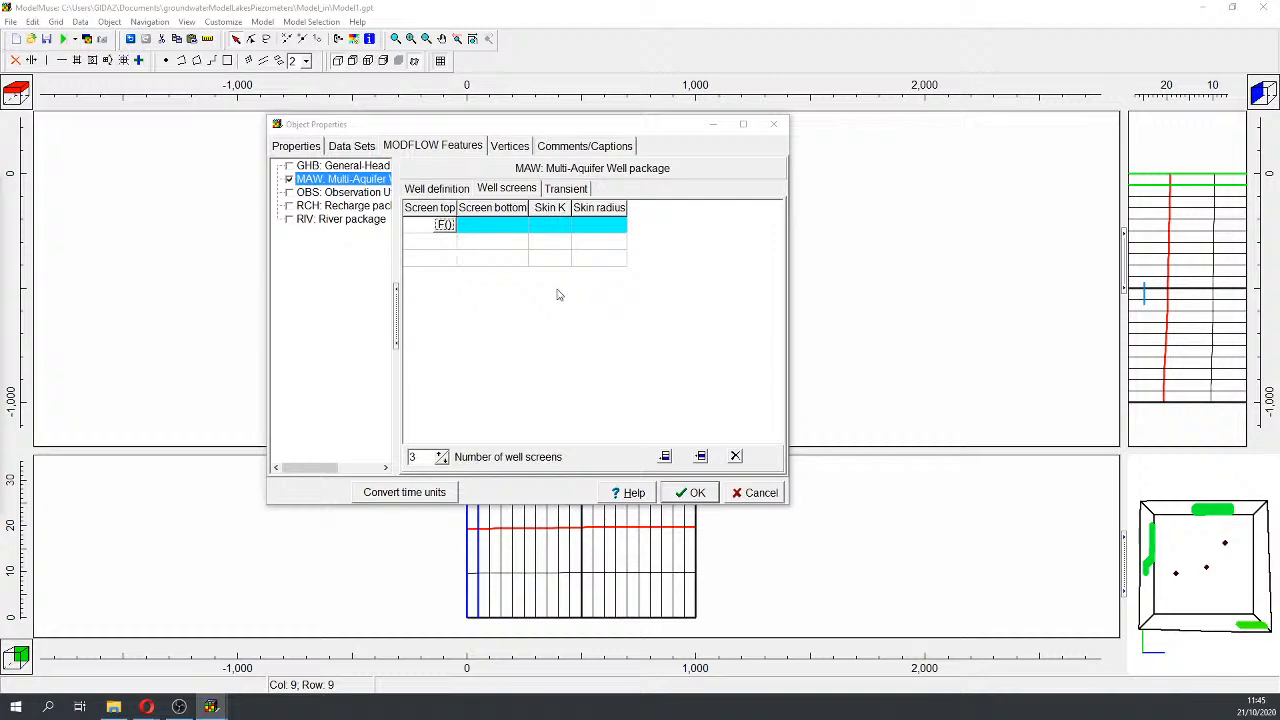
left_click(444, 225)
left_click_drag(1127, 183, 780, 62)
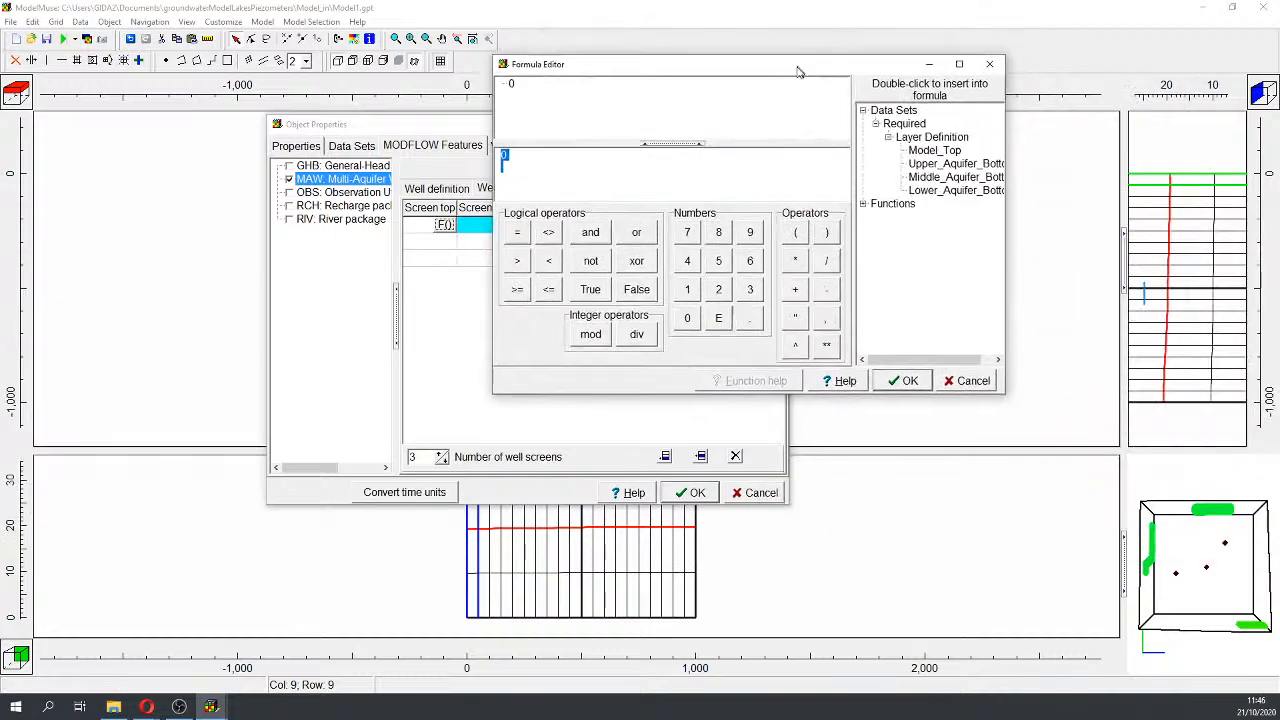
double_click(930, 153)
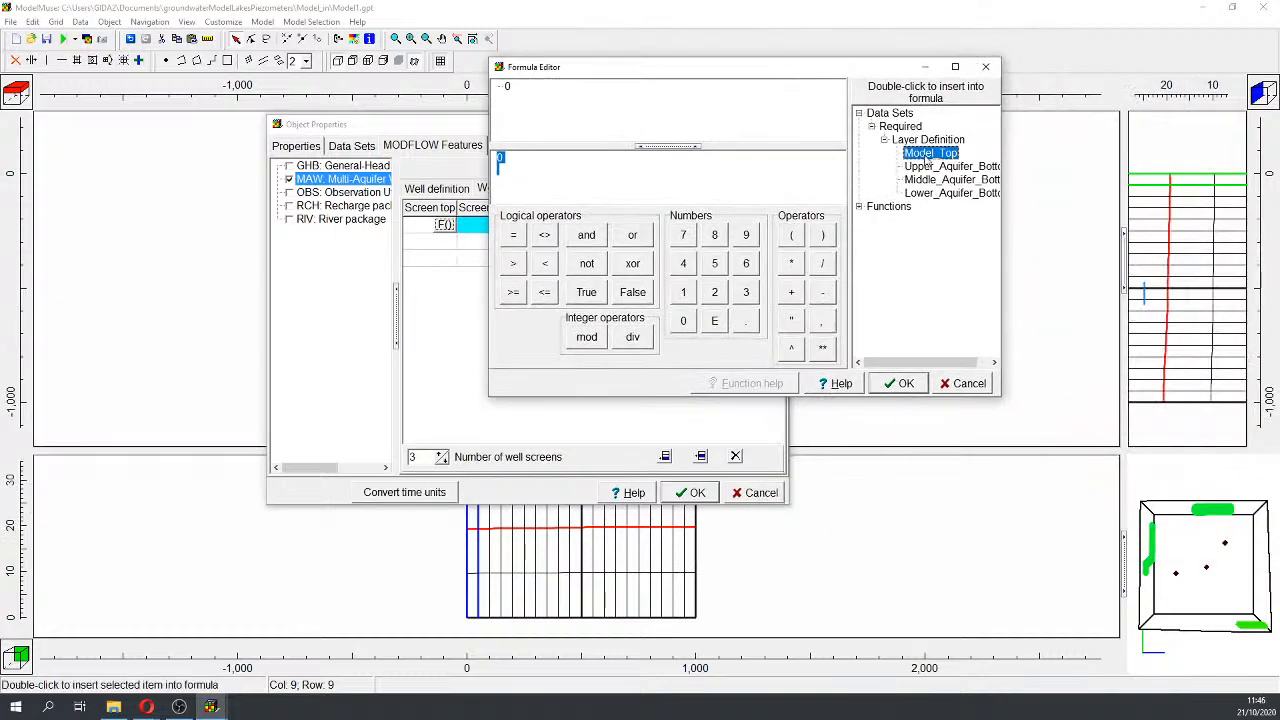
left_click(898, 383)
left_click(520, 230)
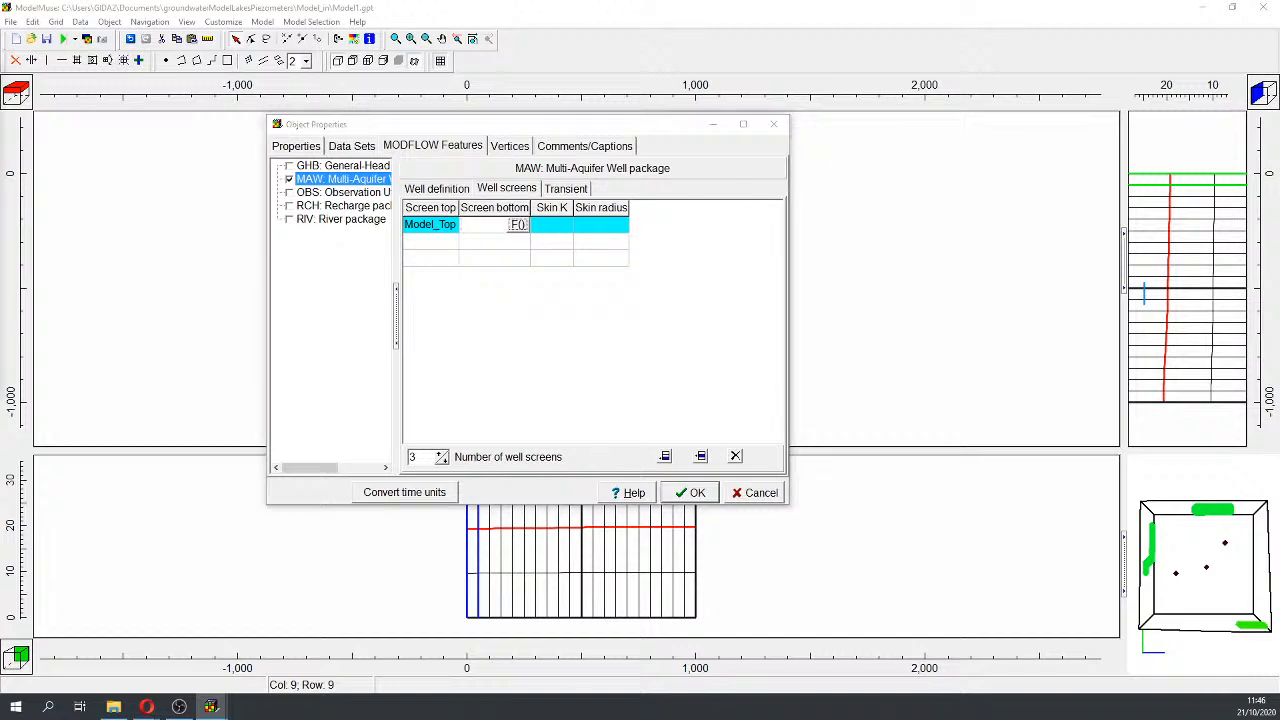
left_click(518, 224)
double_click(627, 156)
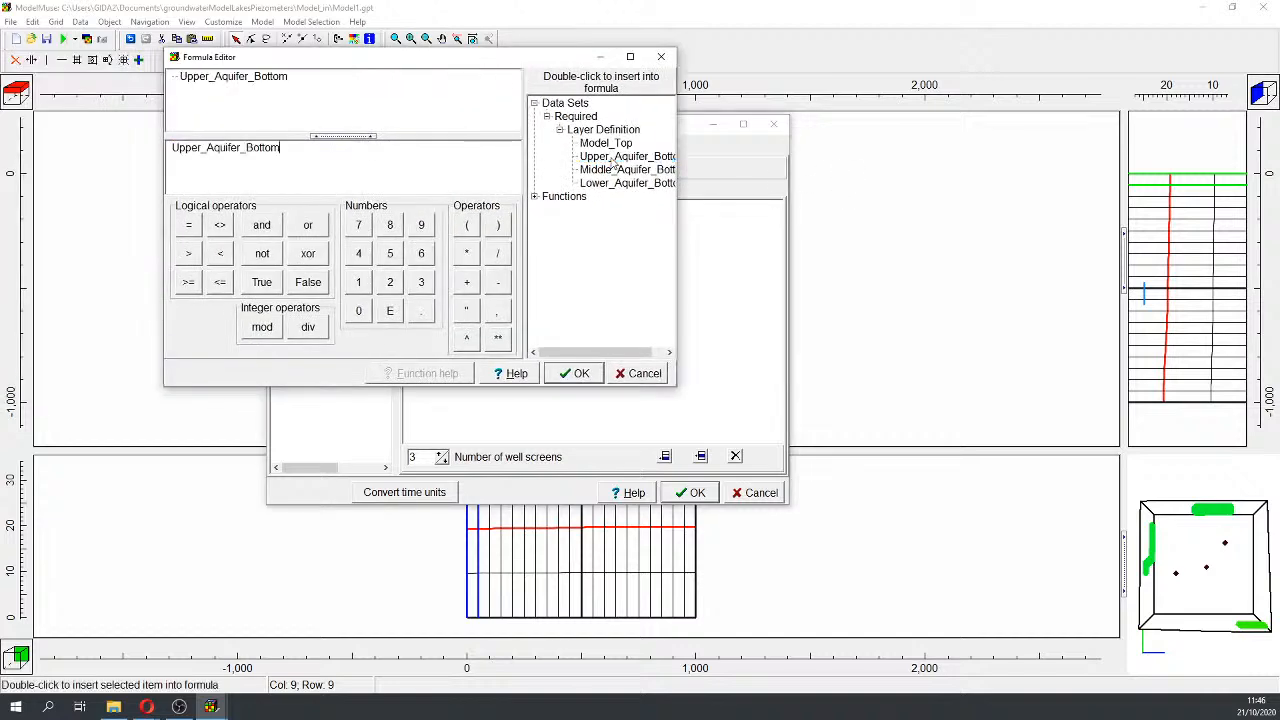
left_click(578, 373)
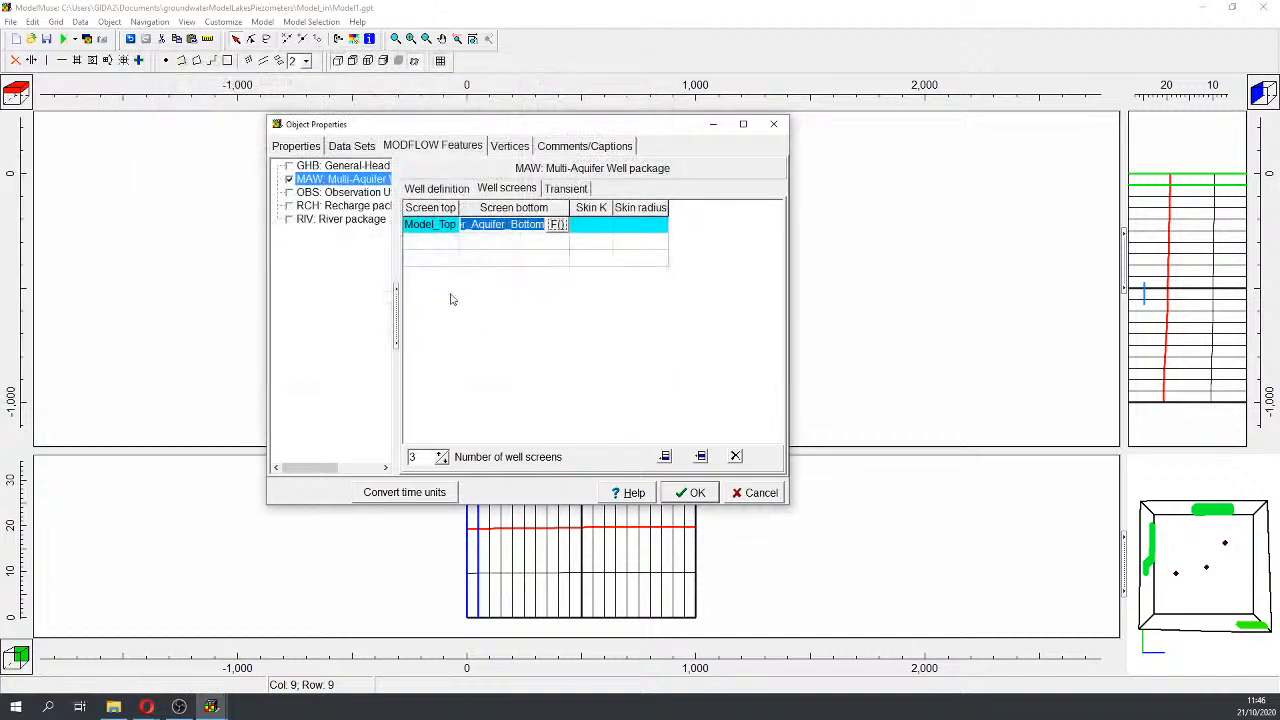
Step: Set screen 2 from Upper_Aquifer_Bottom down to Middle_Aquifer_Bottom
left_click(449, 243)
left_click(447, 242)
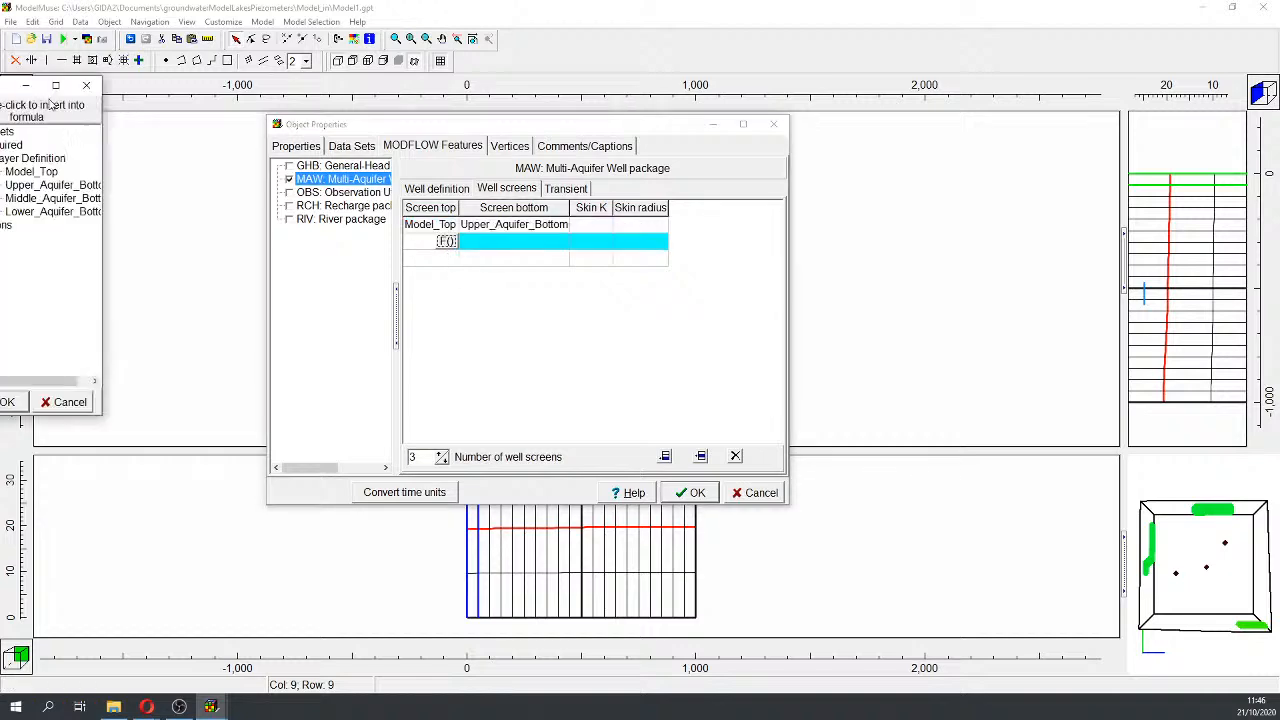
double_click(702, 186)
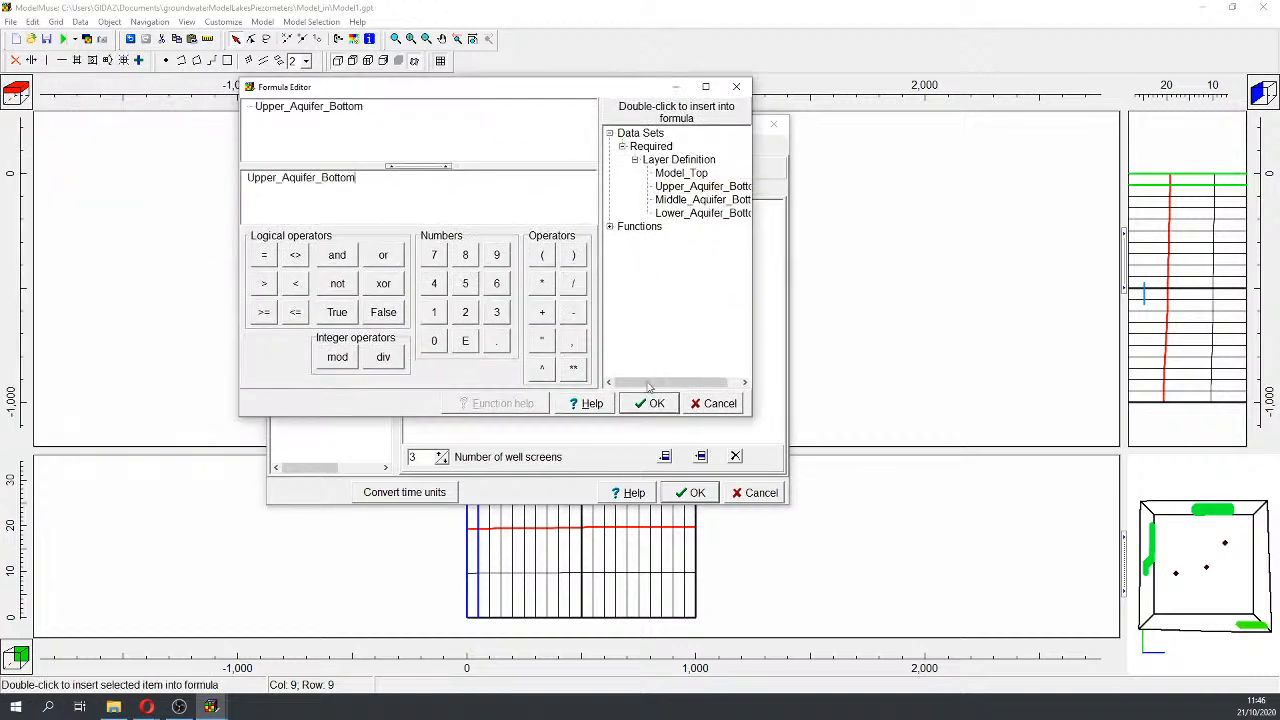
left_click(648, 405)
left_click(604, 242)
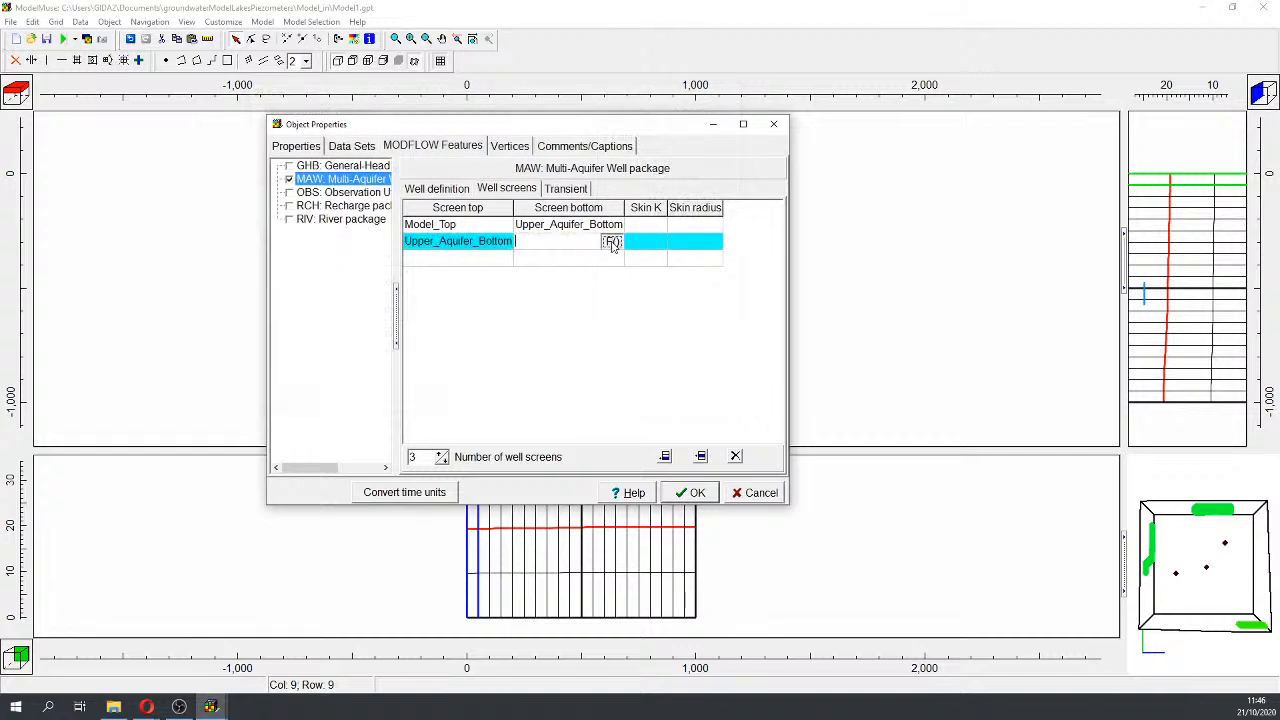
left_click(611, 241)
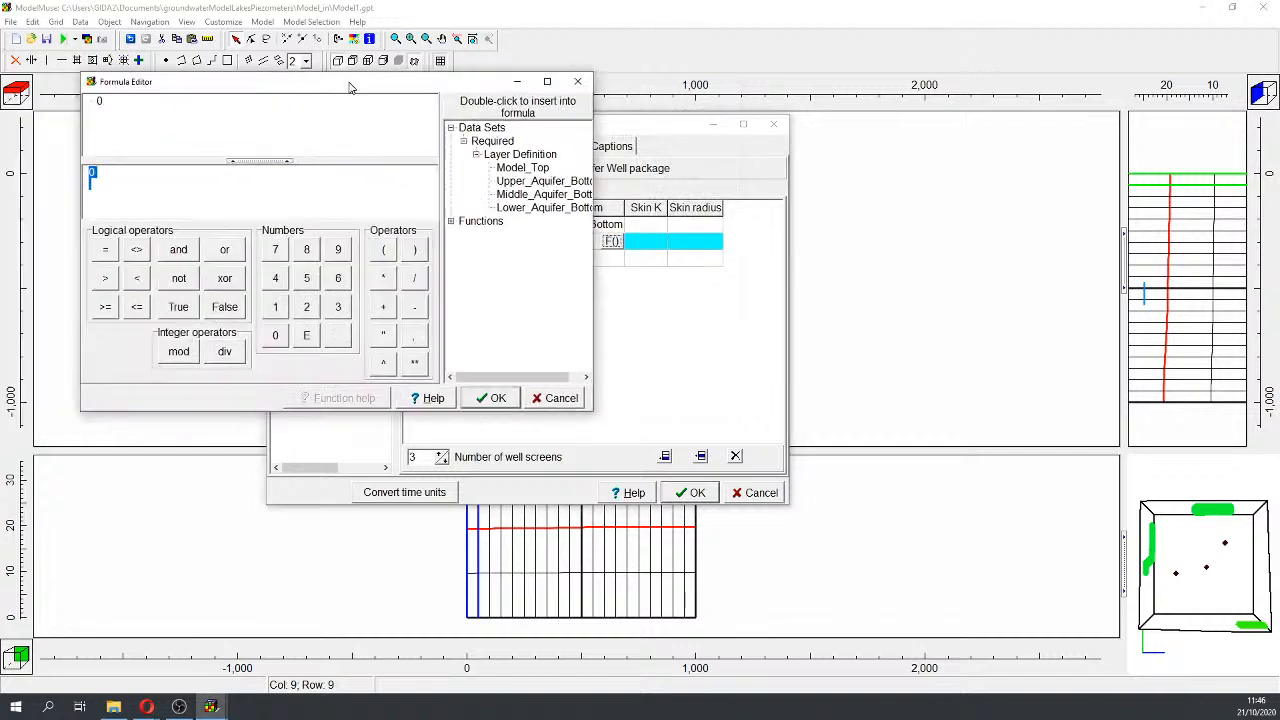
double_click(543, 194)
left_click(490, 398)
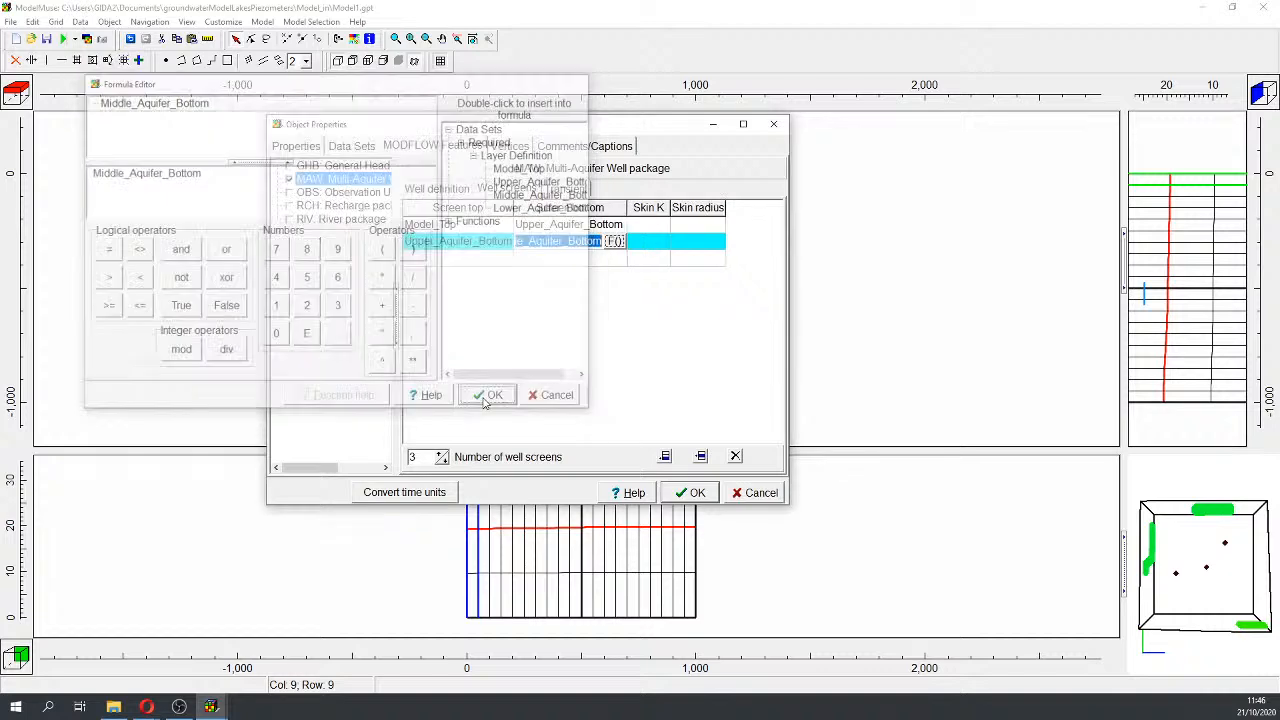
Step: Set screen 3 from Middle_Aquifer_Bottom down to Lower_Aquifer_Bottom
left_click(495, 262)
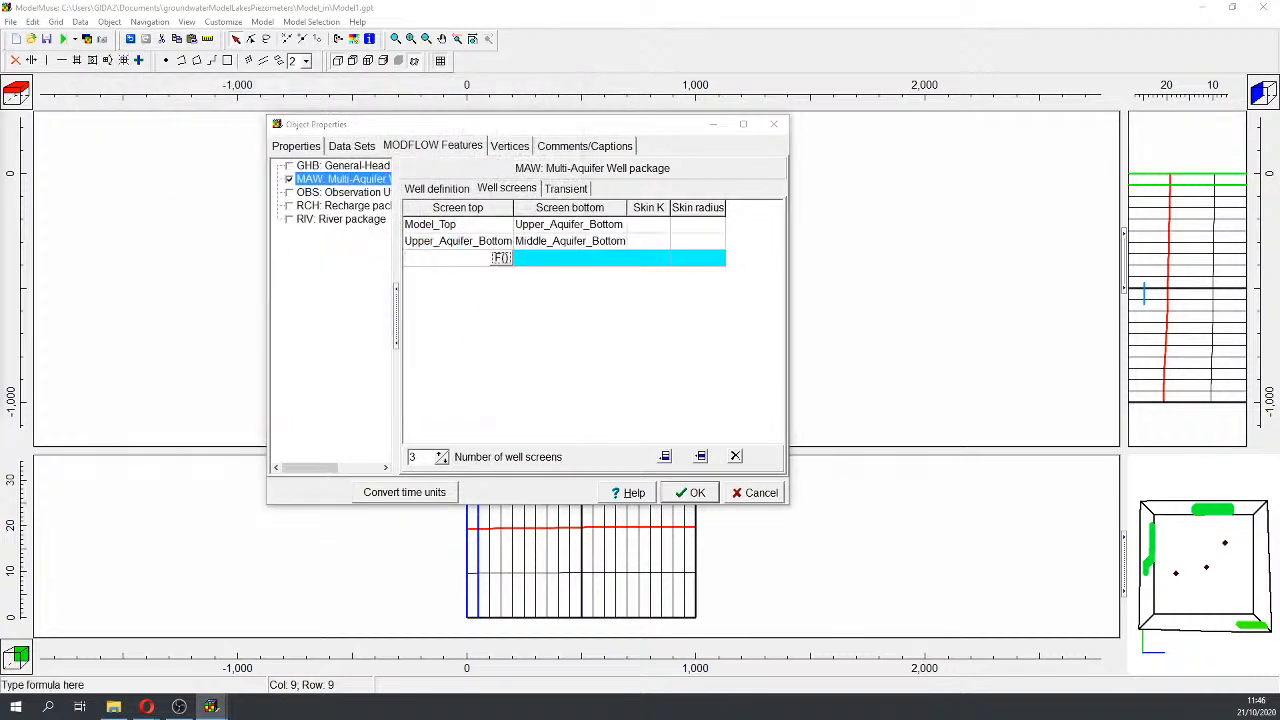
left_click(500, 258)
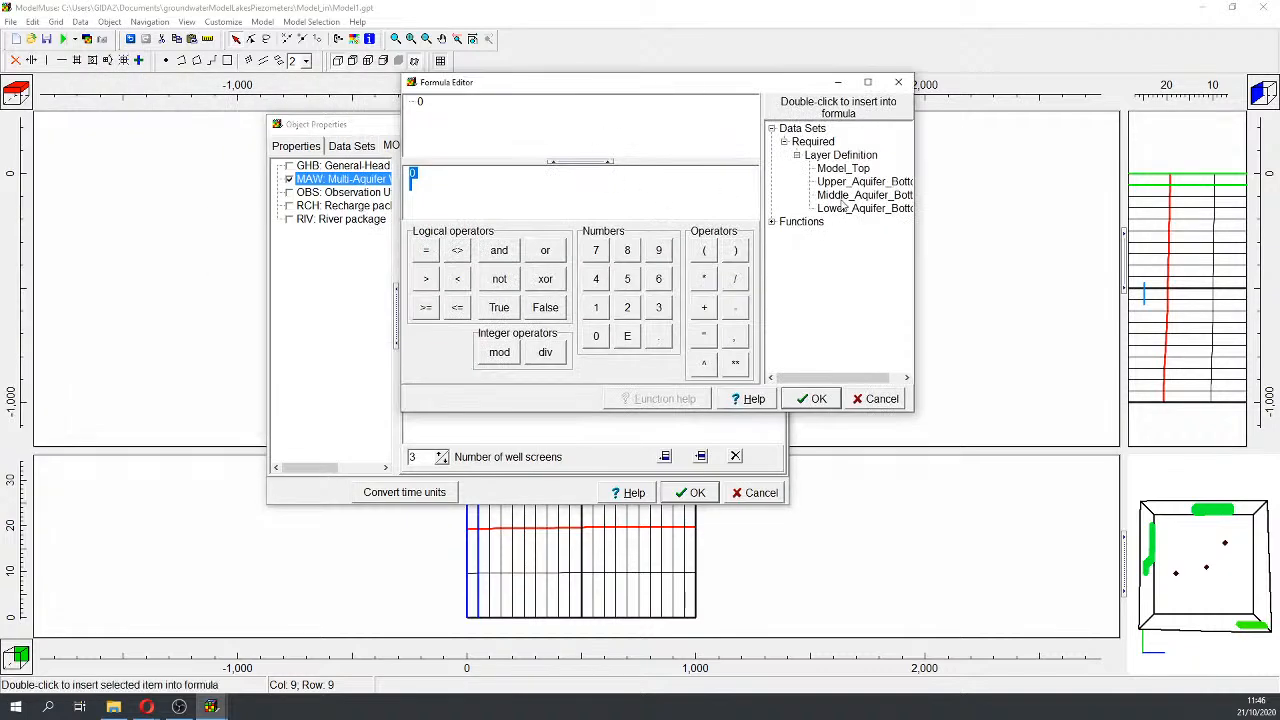
double_click(845, 195)
left_click(811, 398)
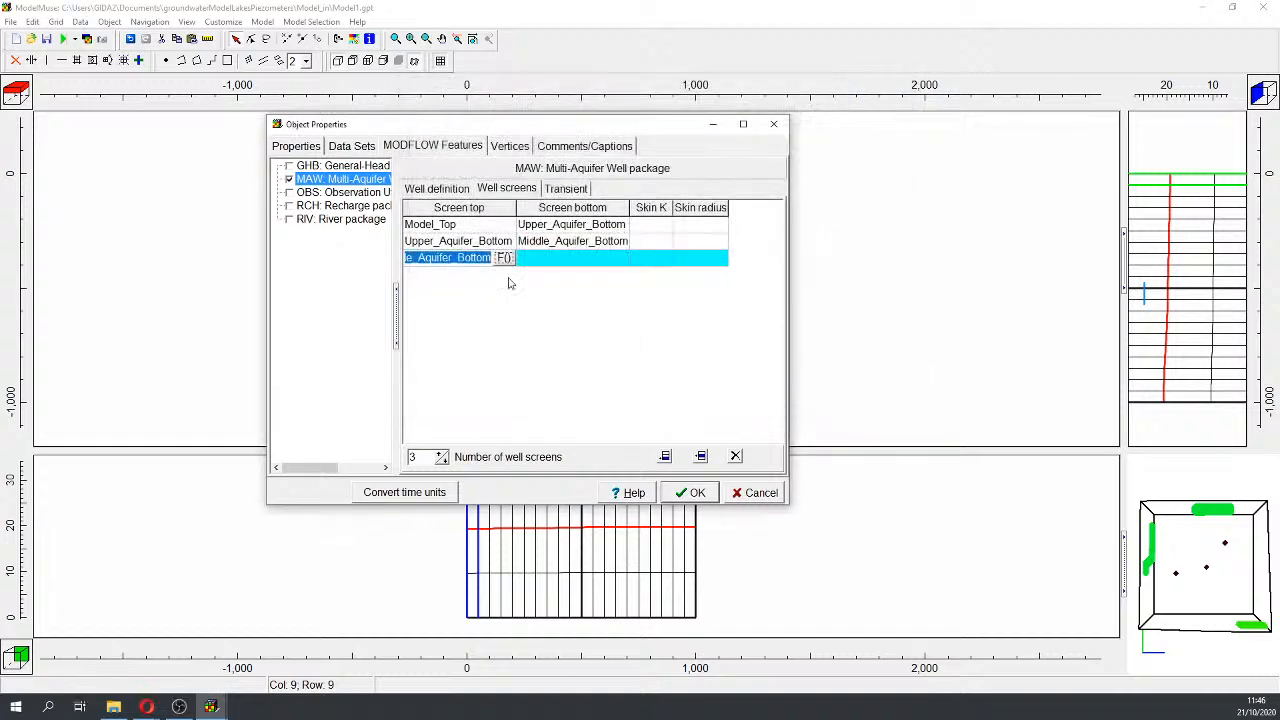
left_click(591, 262)
left_click(618, 258)
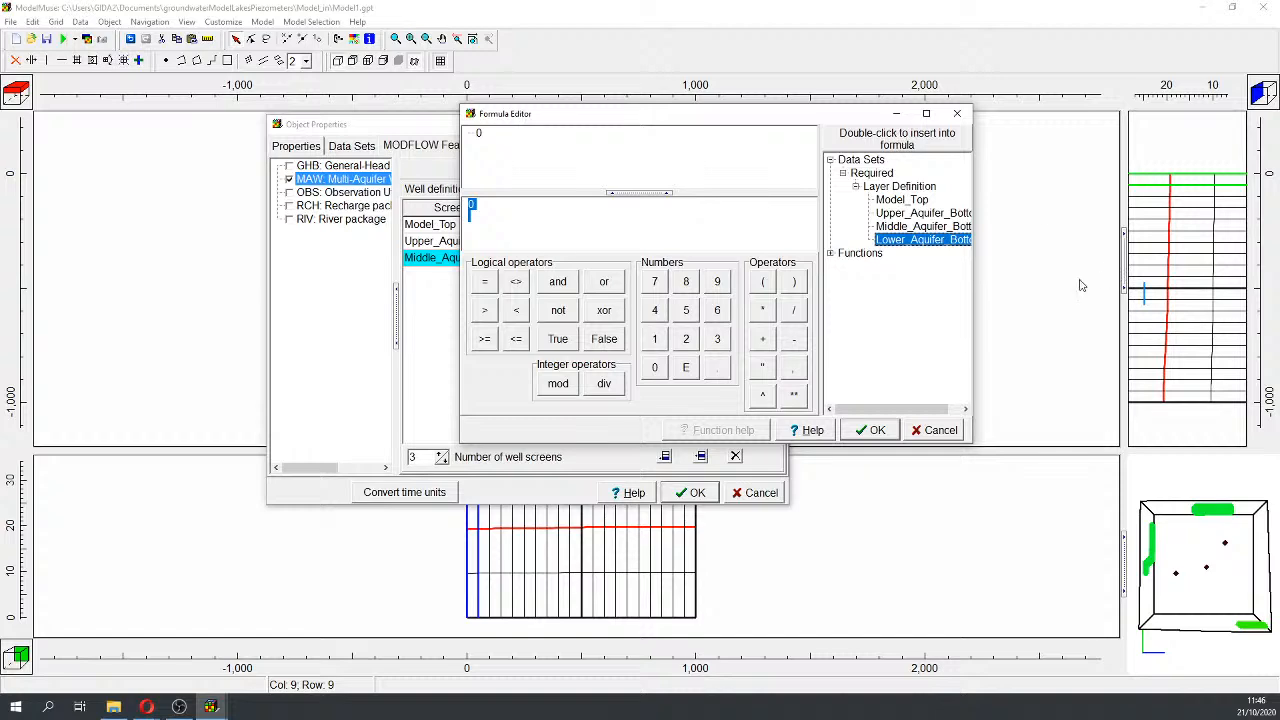
double_click(923, 240)
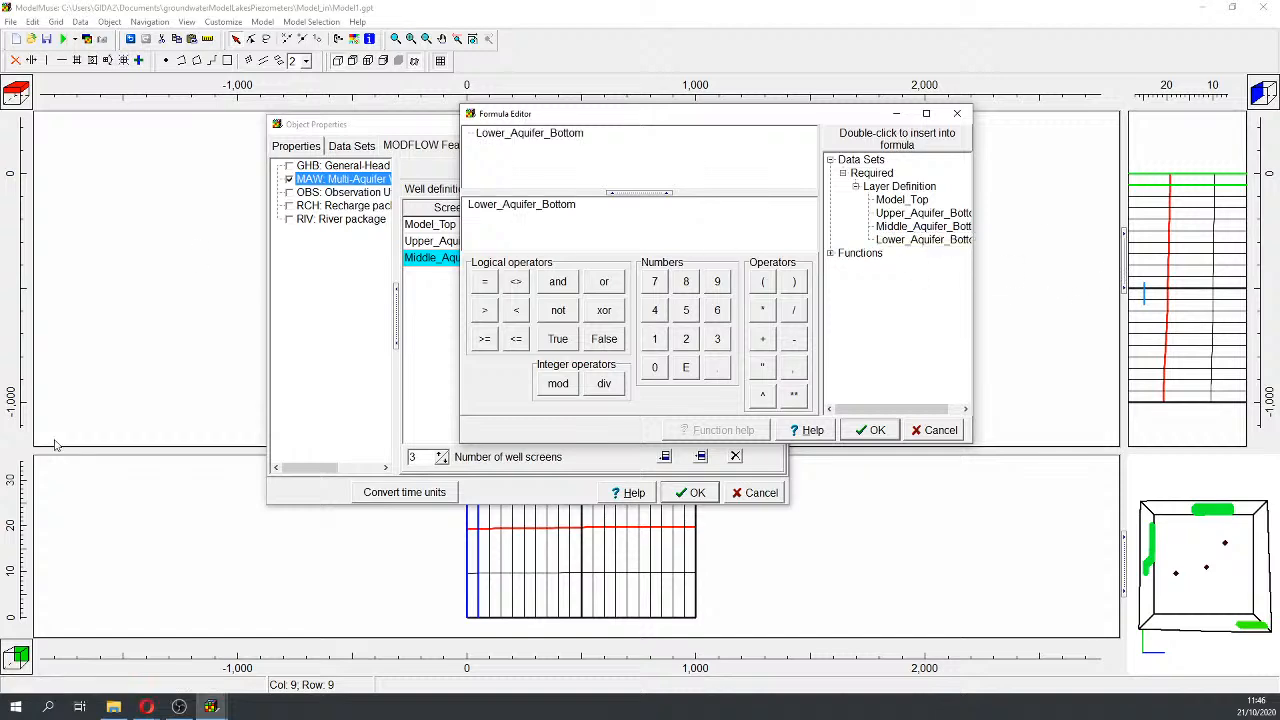
left_click(870, 430)
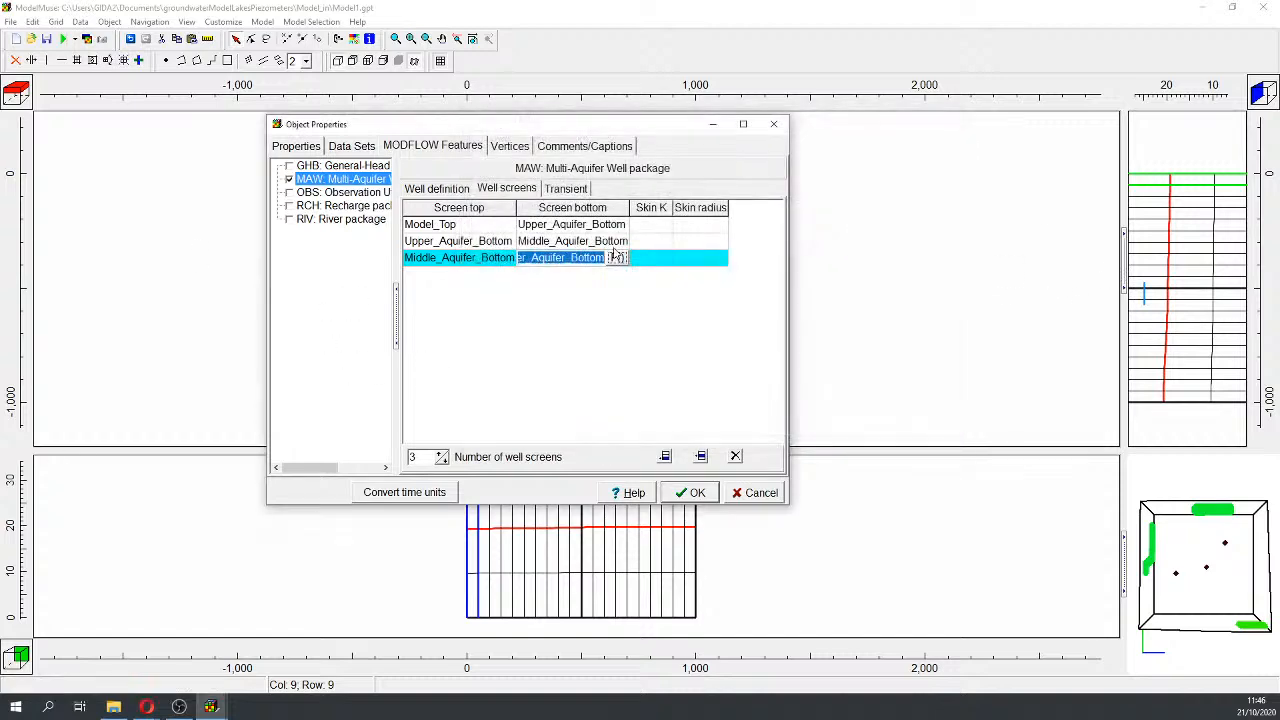
Step: Enter Skin K 999 and Skin radius 999 for all three screens
left_click(658, 225)
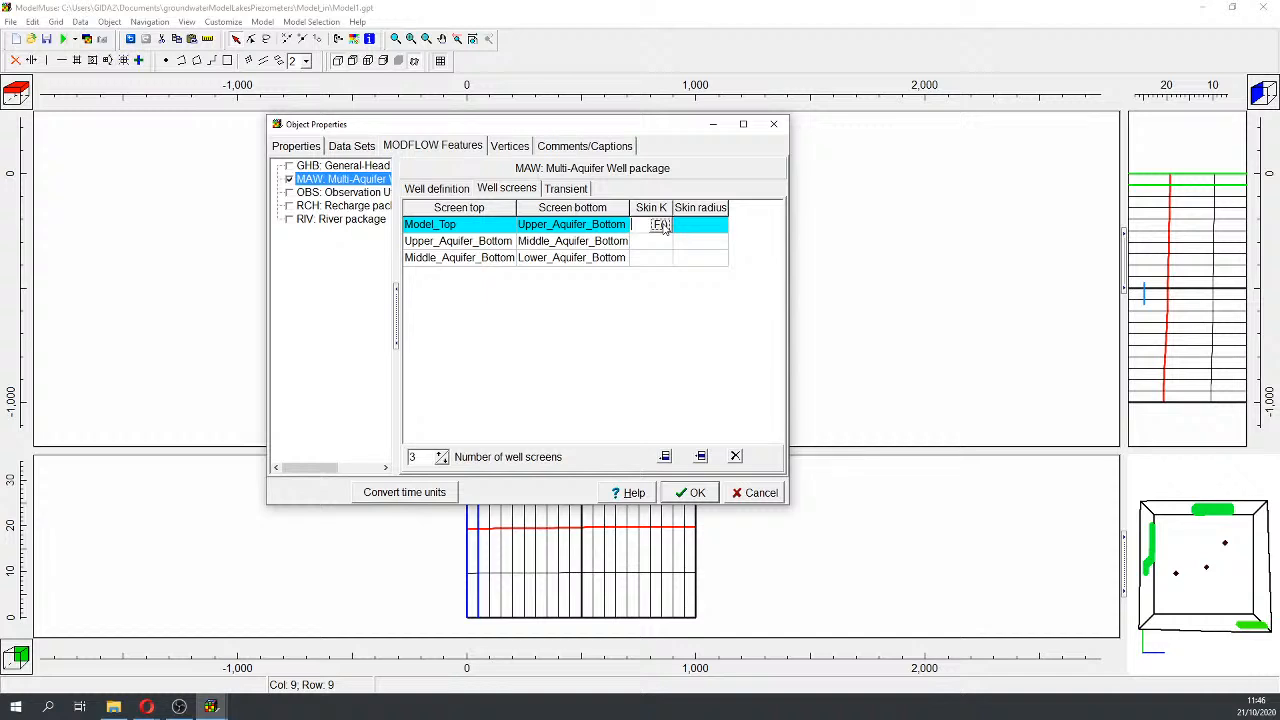
type("999")
left_click(640, 241)
type("999")
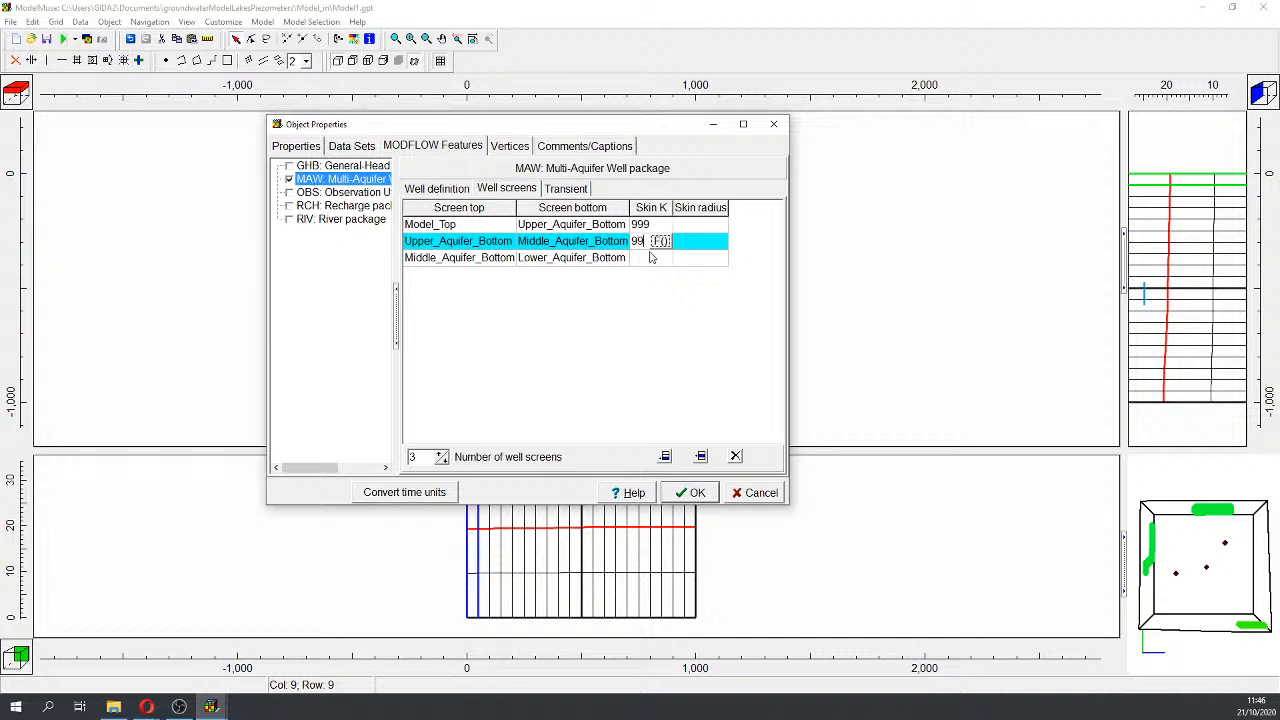
left_click(640, 257)
type("999")
left_click(692, 224)
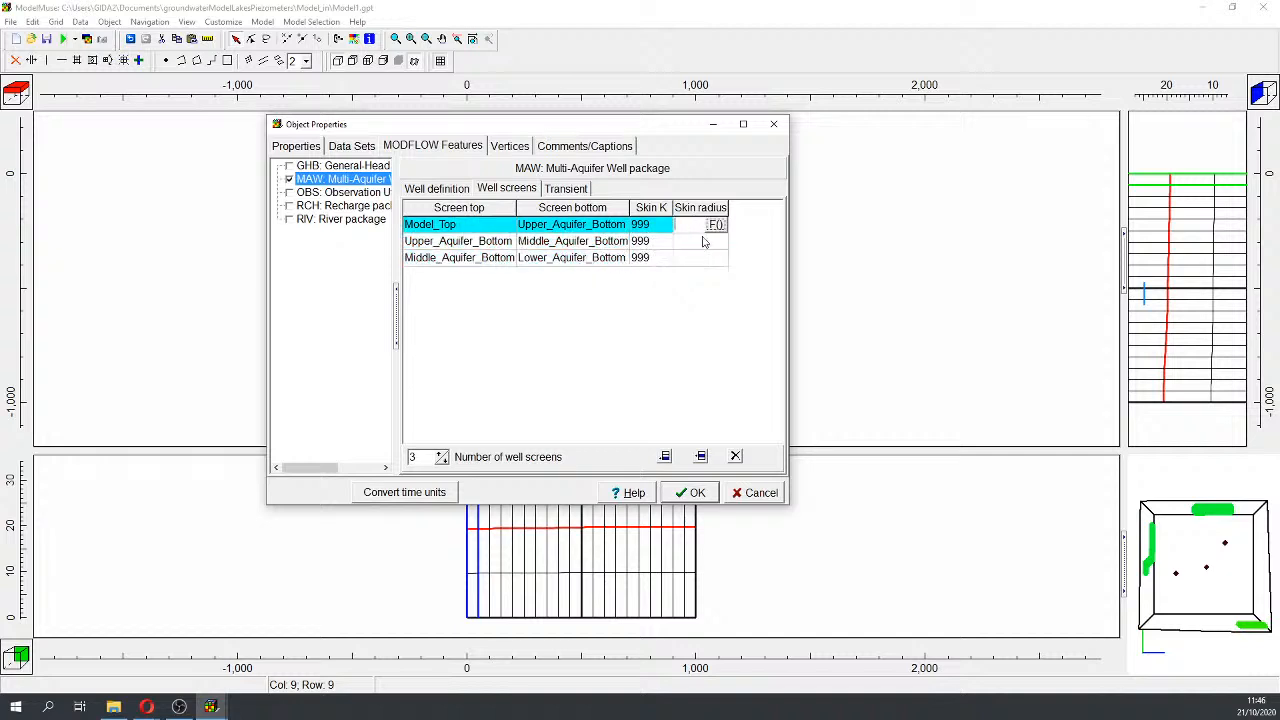
type("999")
left_click(698, 241)
type("999")
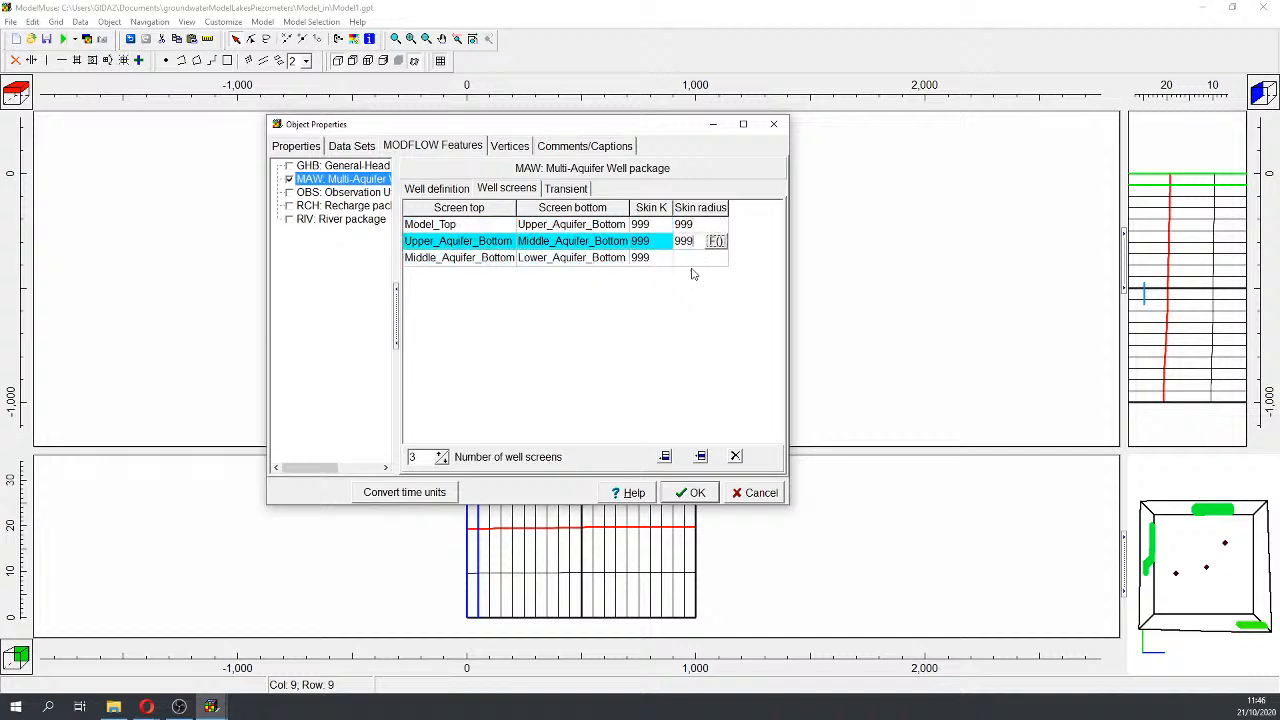
left_click(698, 257)
type("999")
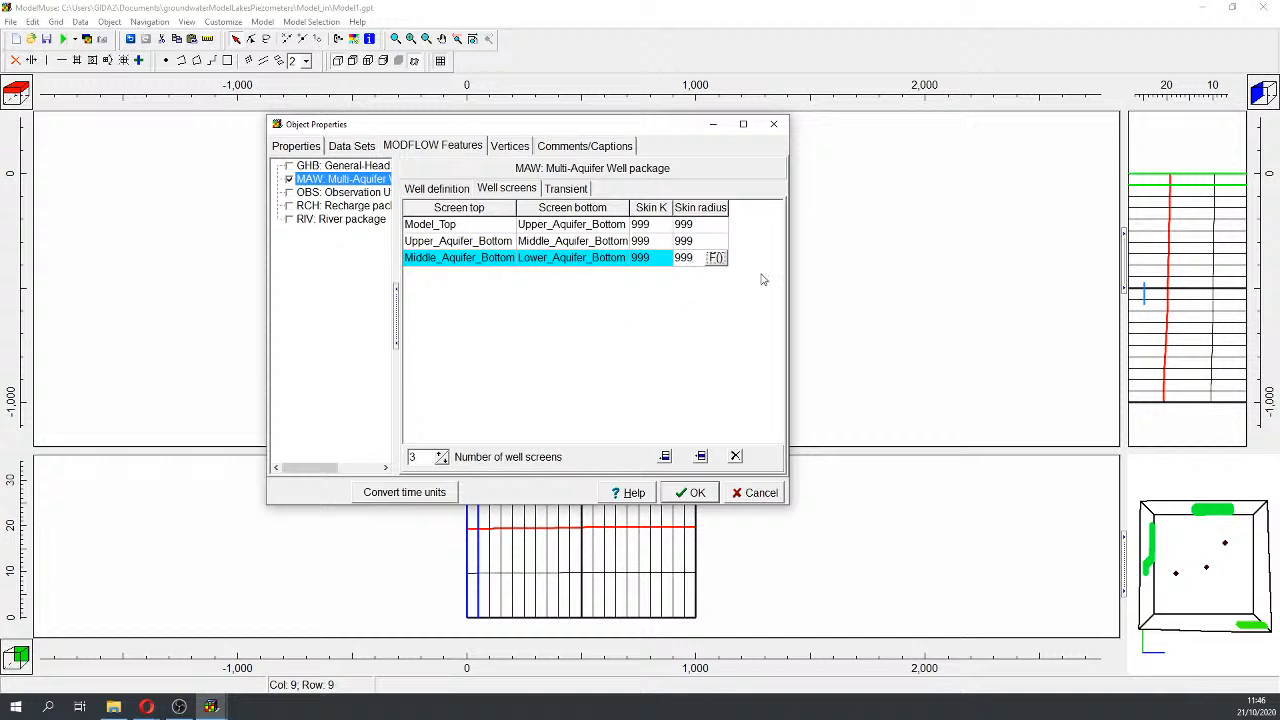
Step: Create three transient periods starting at -1, 0 and 864000
left_click(560, 190)
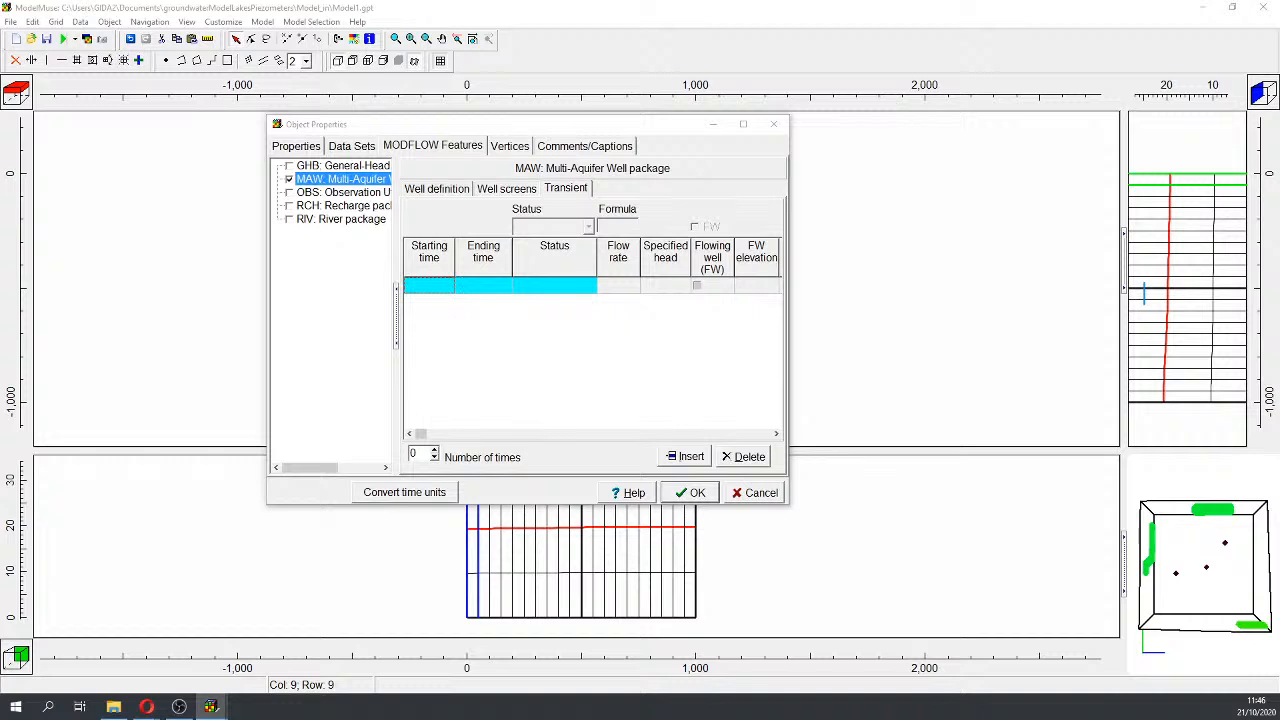
left_click(442, 289)
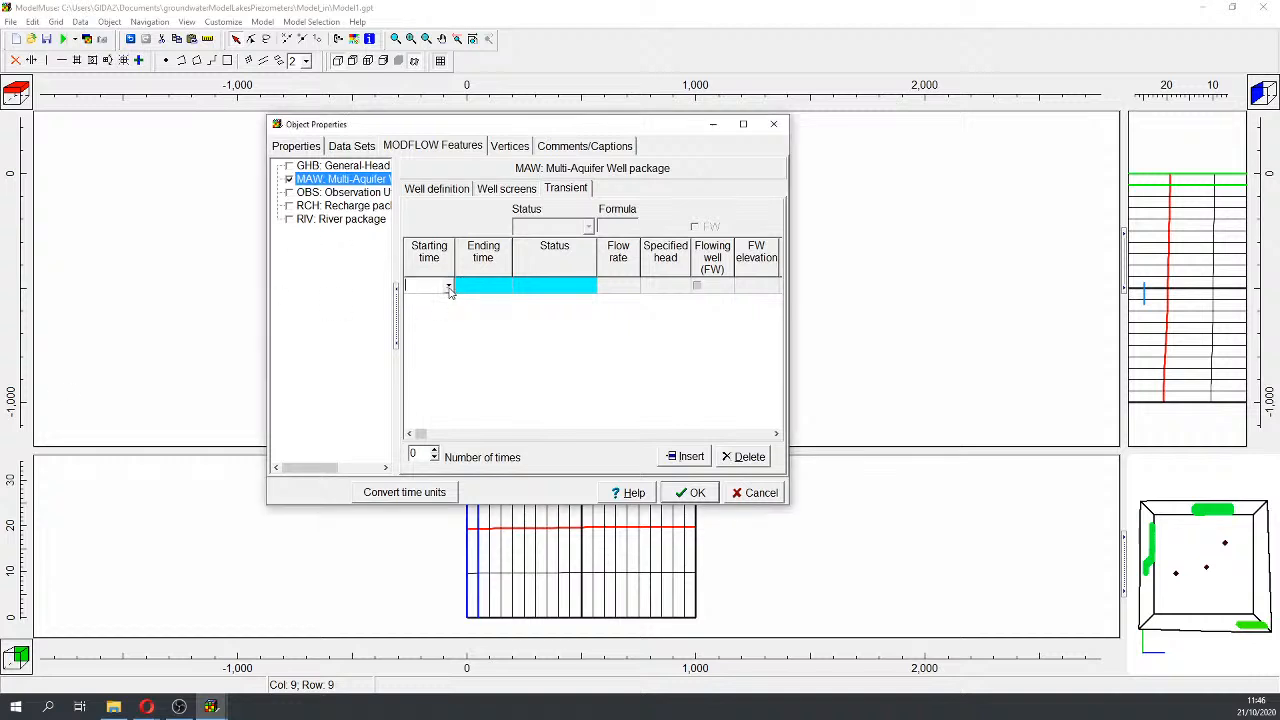
left_click(449, 287)
left_click(450, 301)
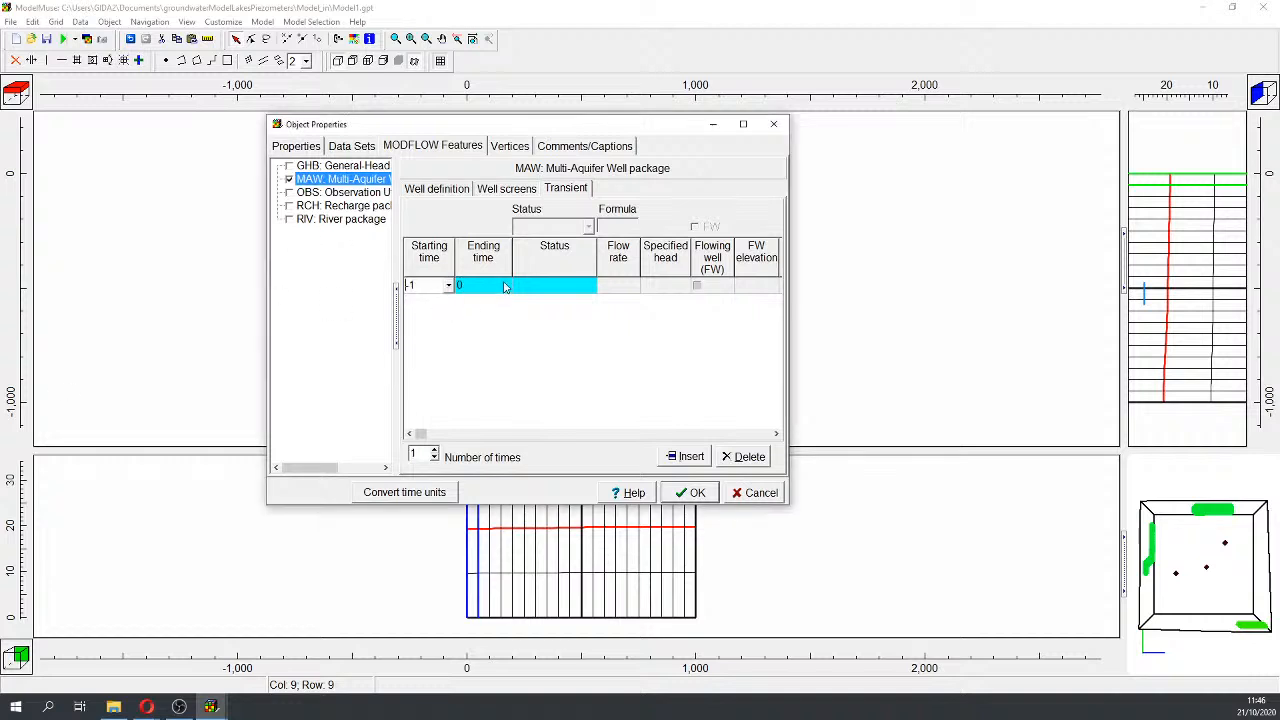
left_click(434, 450)
left_click(434, 450)
left_click(443, 308)
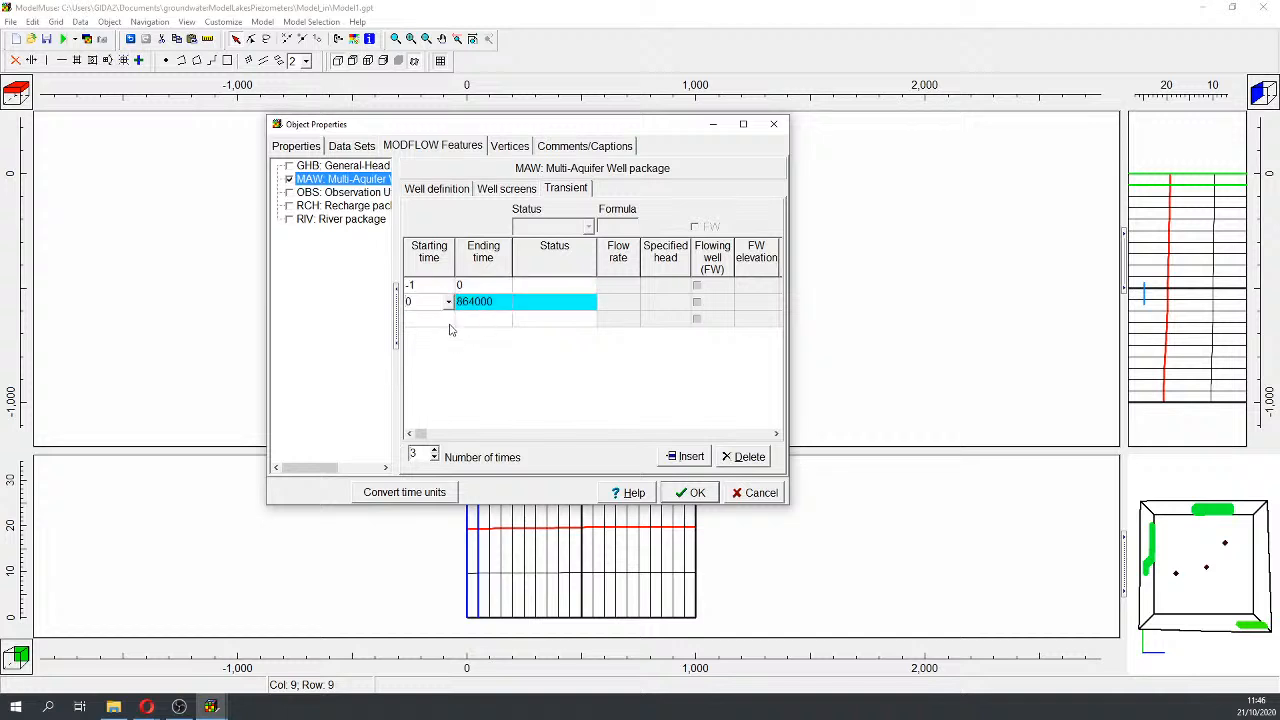
left_click(449, 322)
left_click(449, 323)
left_click(449, 323)
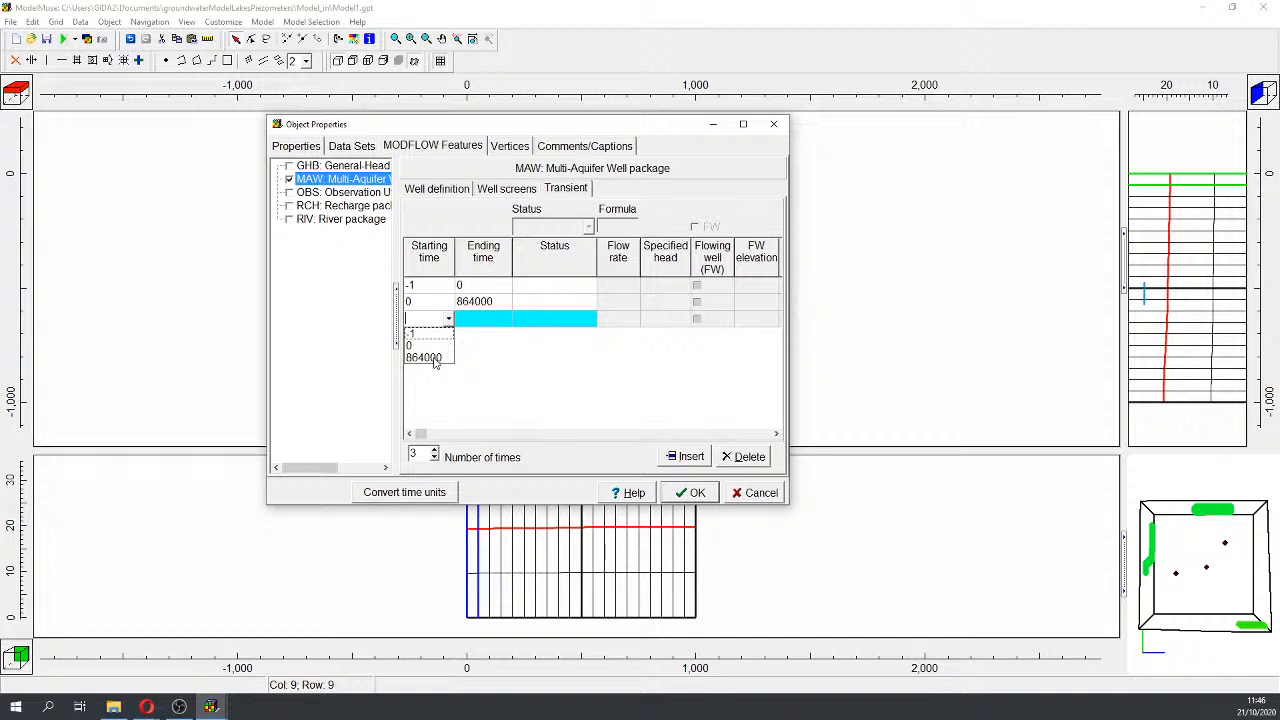
left_click(434, 361)
Step: Set the status of all three periods to Active
left_click(547, 291)
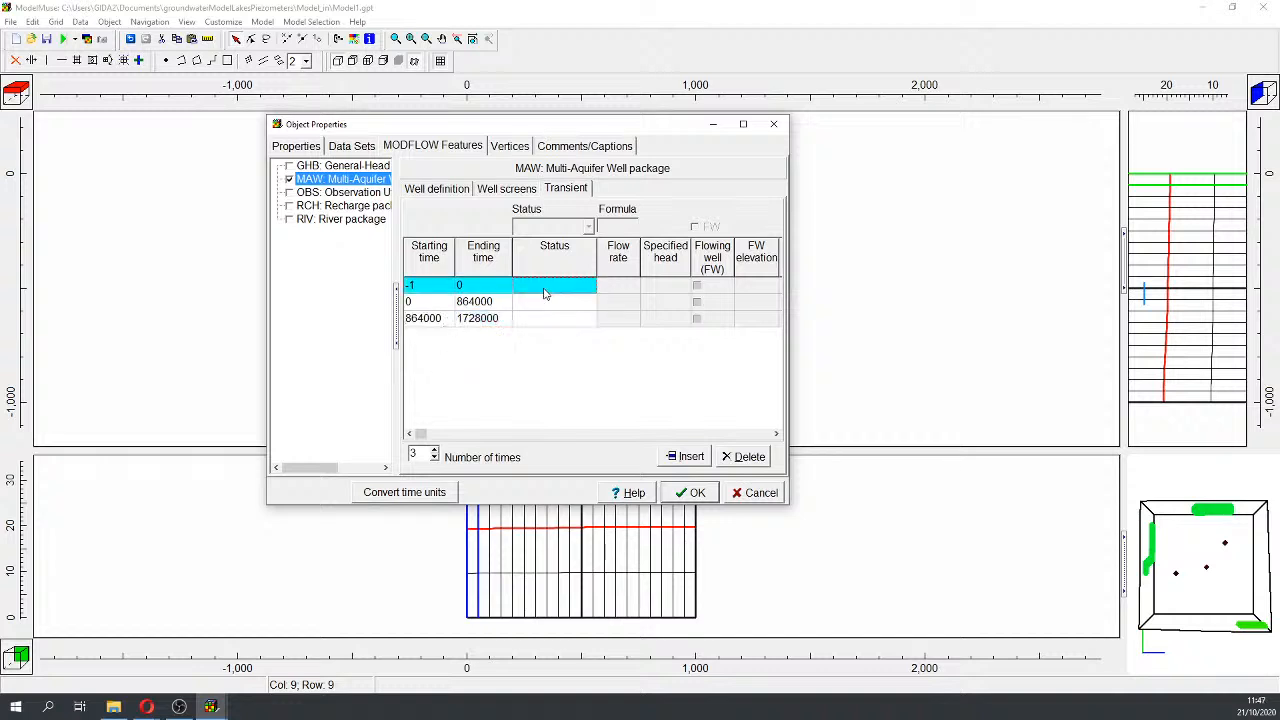
left_click(575, 290)
left_click(590, 289)
left_click(563, 298)
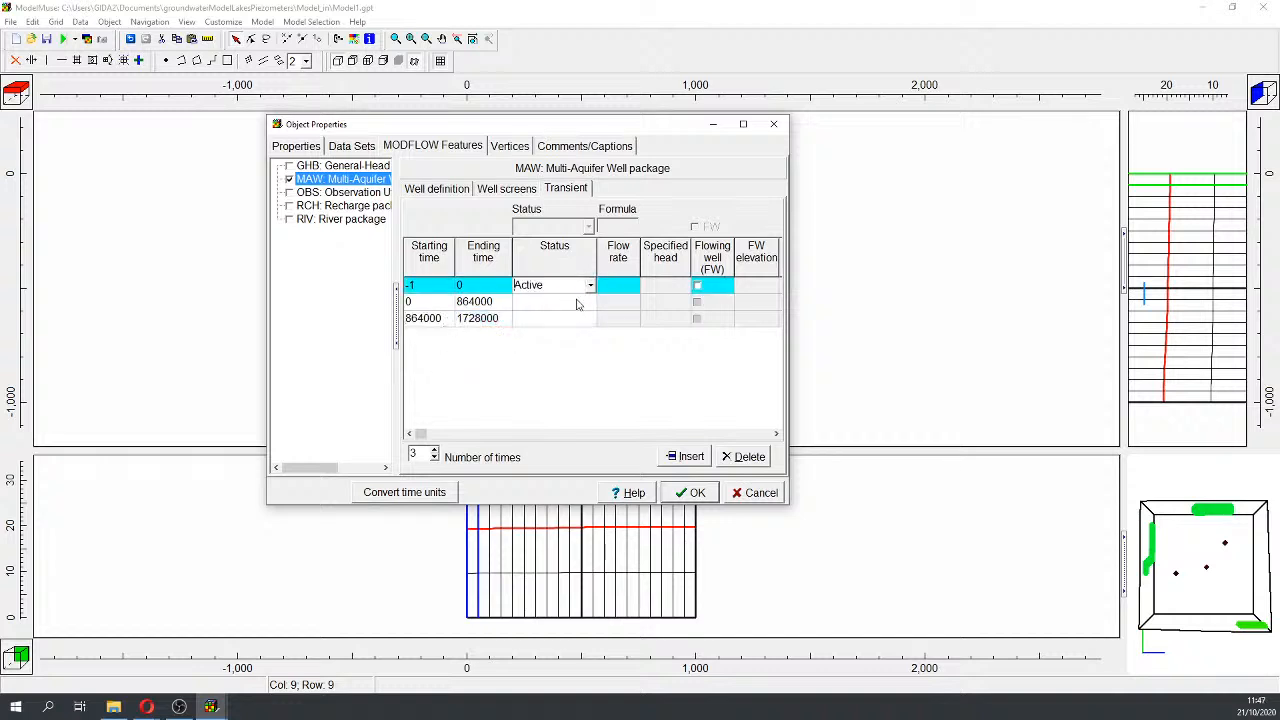
left_click(590, 309)
left_click(590, 305)
left_click(590, 302)
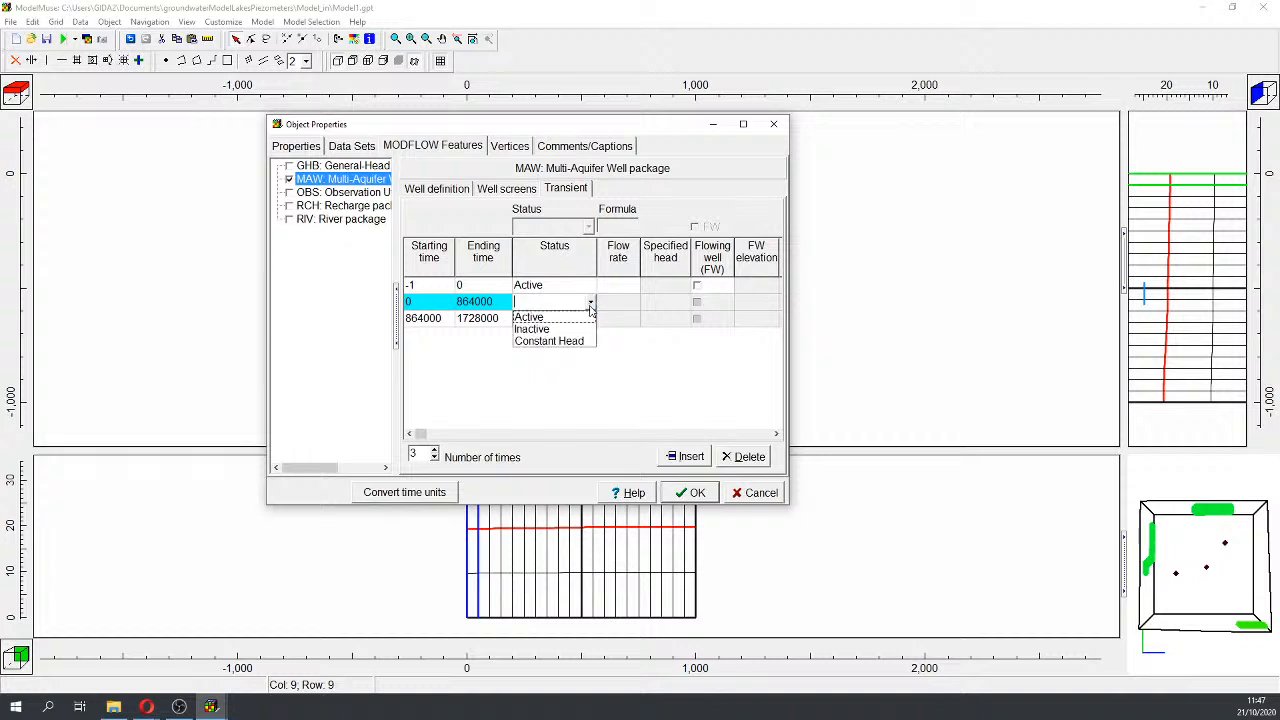
left_click(572, 316)
left_click(576, 321)
left_click(588, 320)
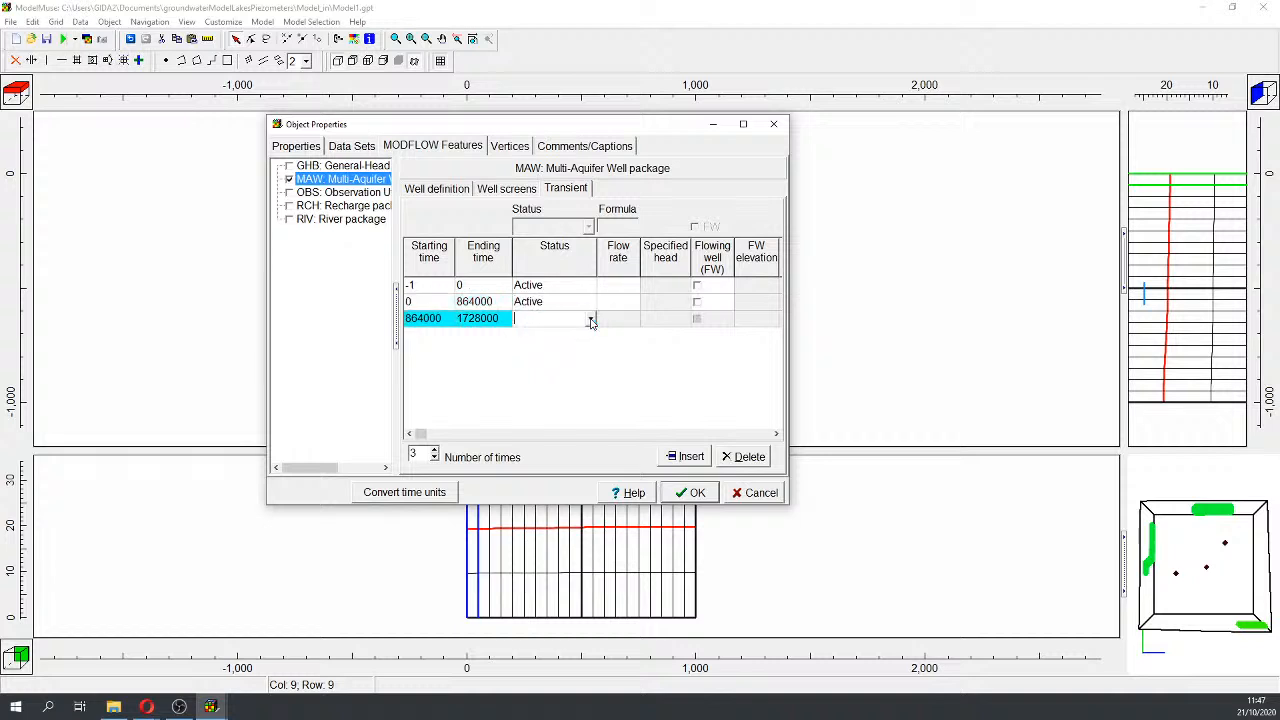
left_click(590, 318)
left_click(565, 331)
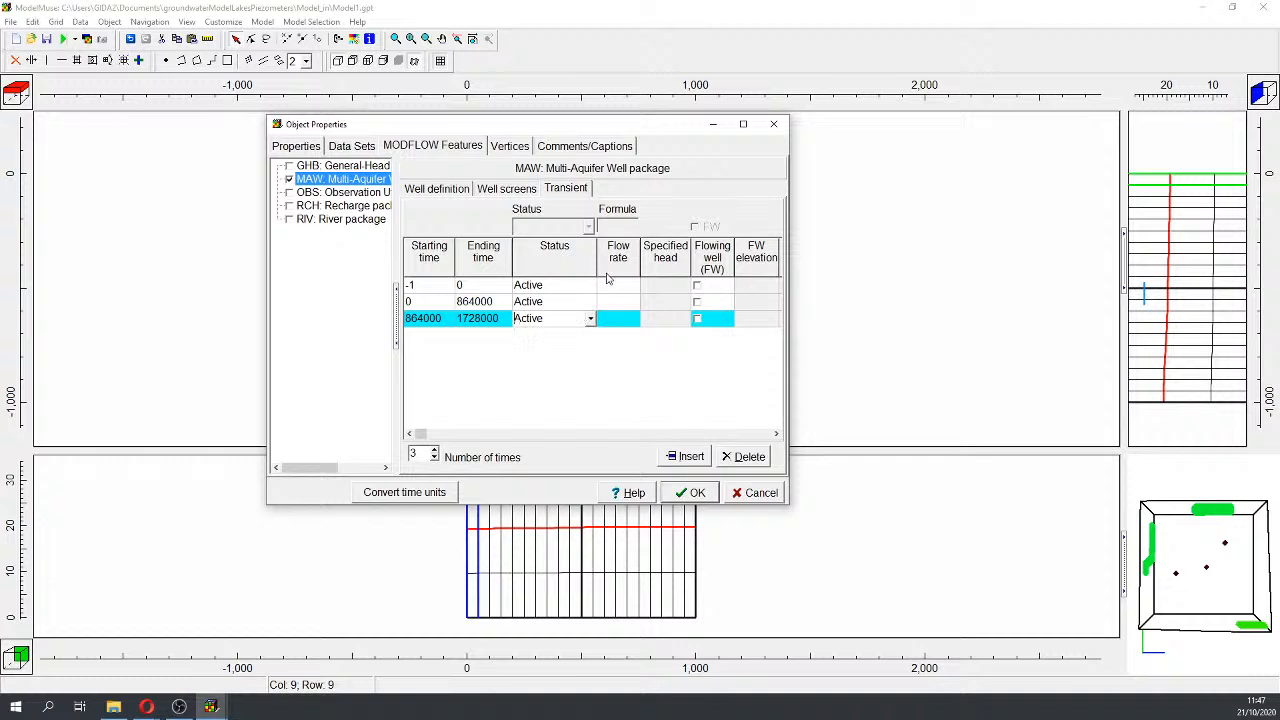
Step: Enter flow rates -0.003, -0.03 and -0.06 for the three periods
left_click(615, 290)
left_click(614, 290)
type("-")
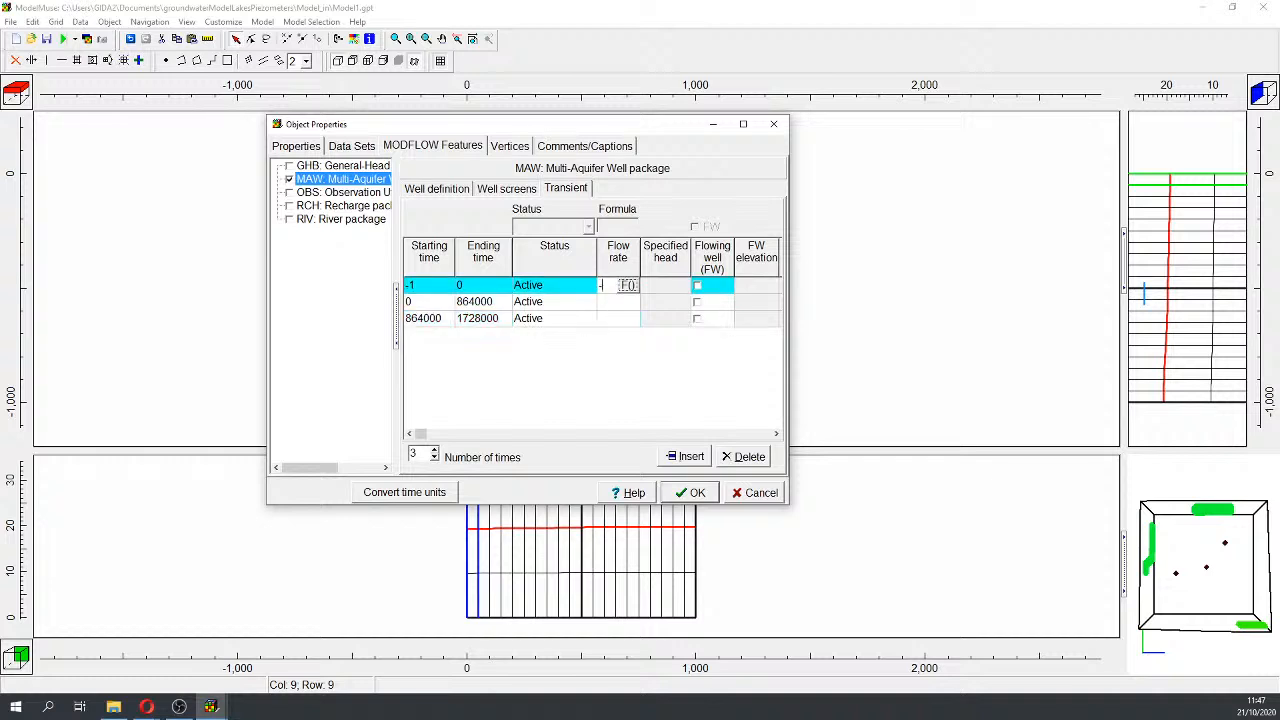
type("0.003")
left_click(617, 305)
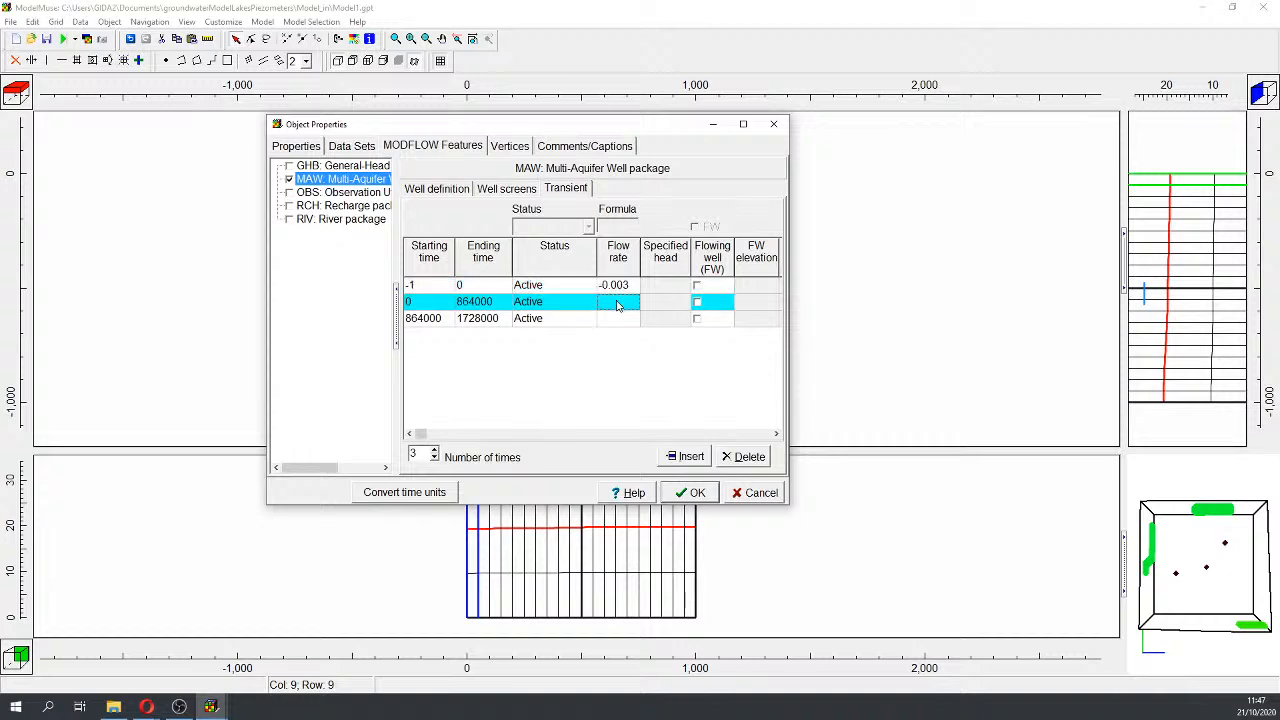
left_click(618, 302)
type("-0")
type(".03")
key("Return")
left_click(623, 318)
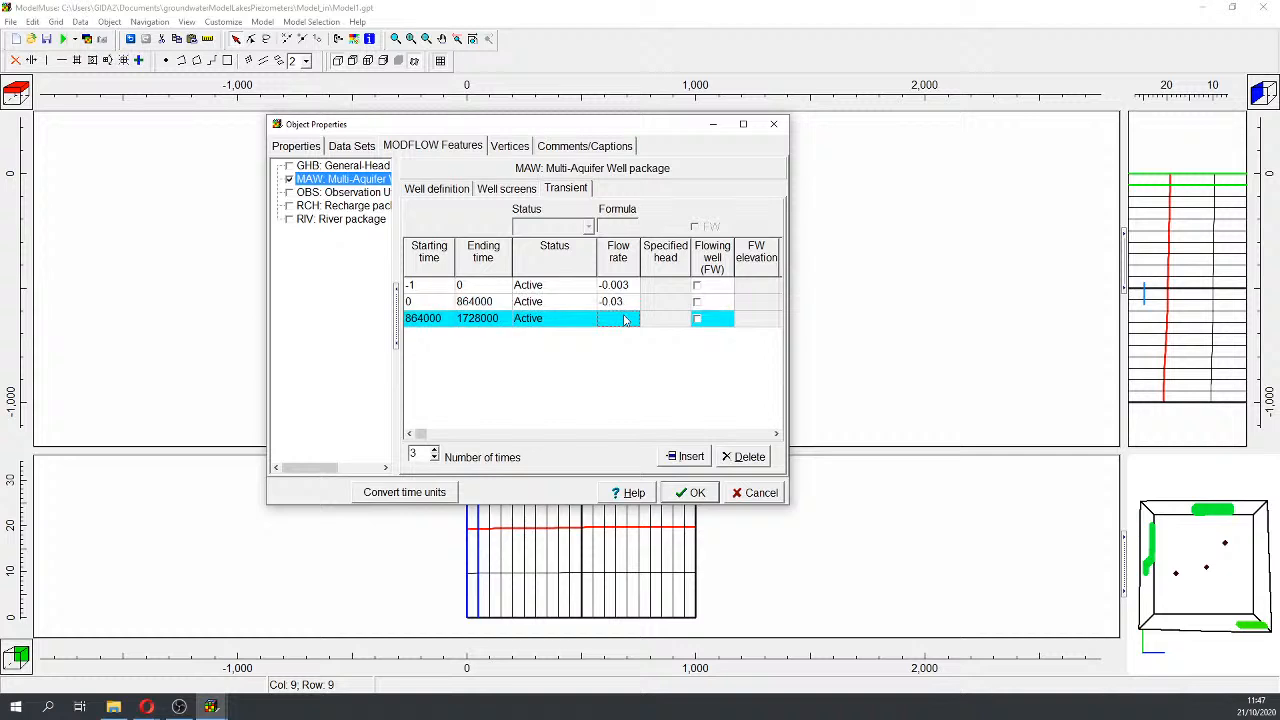
type("-0.0")
type("6")
key("Return")
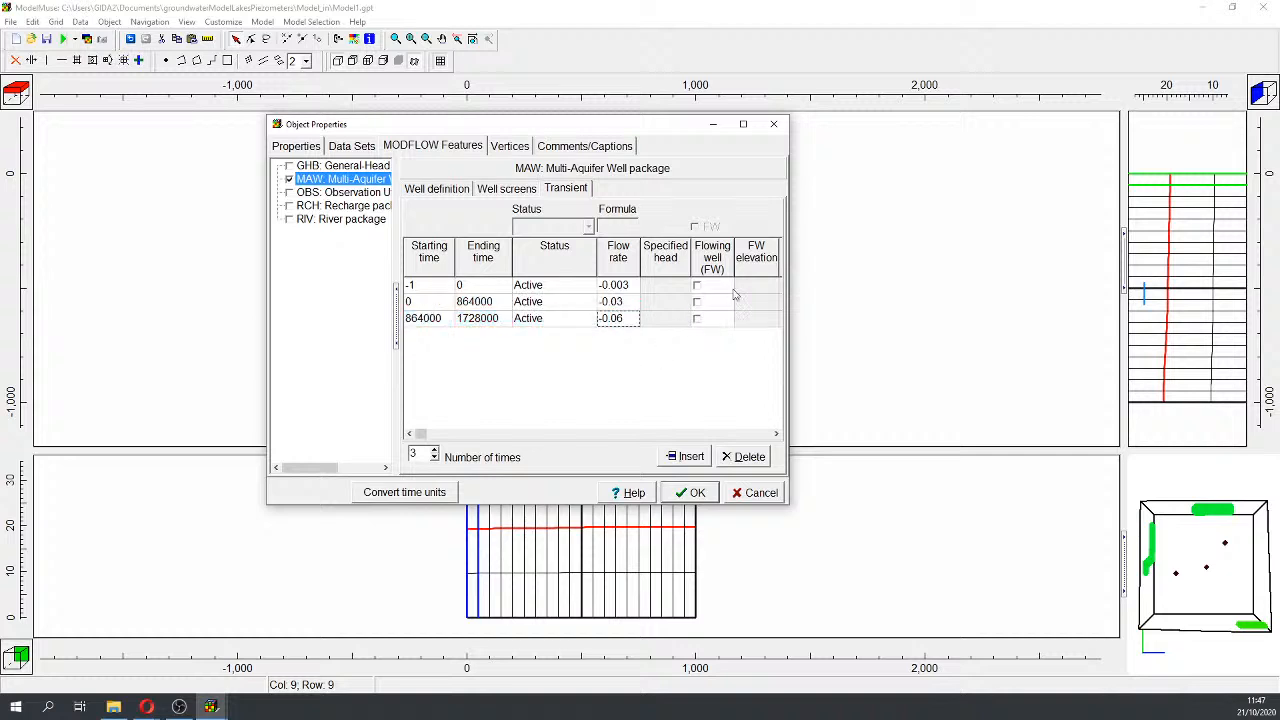
Step: Widen the dialog to review the transient columns, then confirm the well settings with OK
left_click_drag(789, 250, 1123, 260)
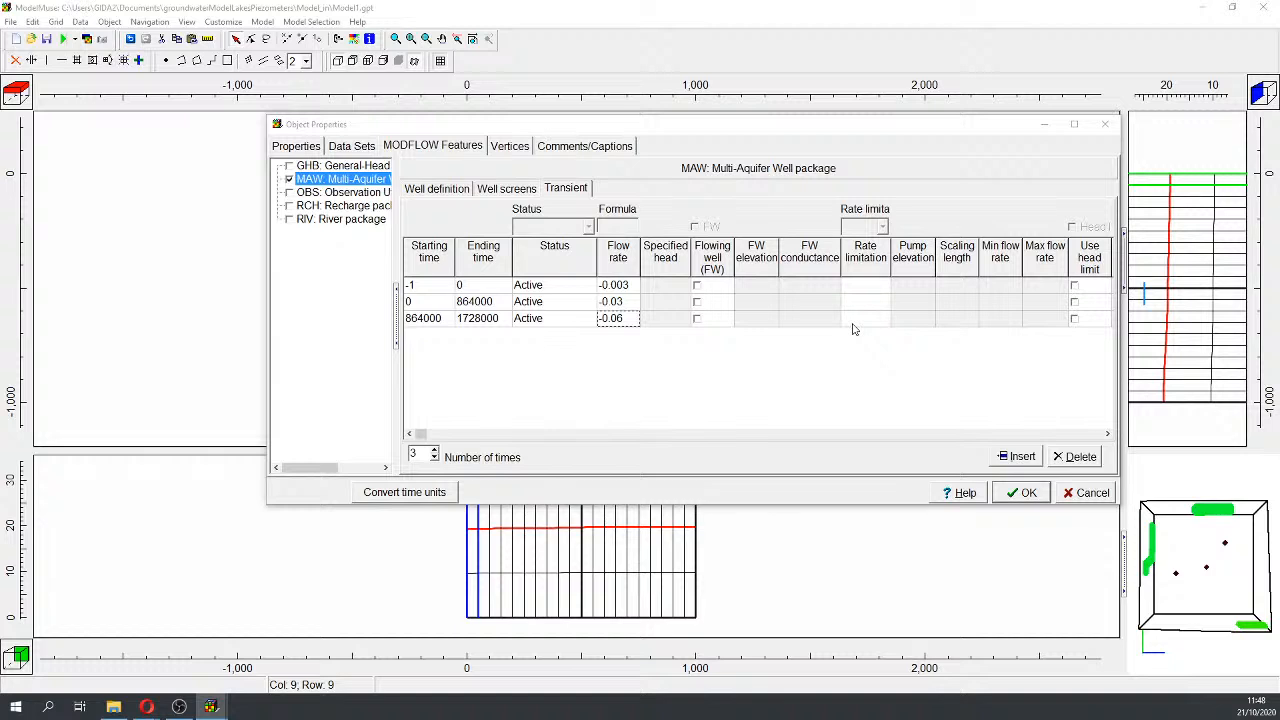
left_click(1030, 494)
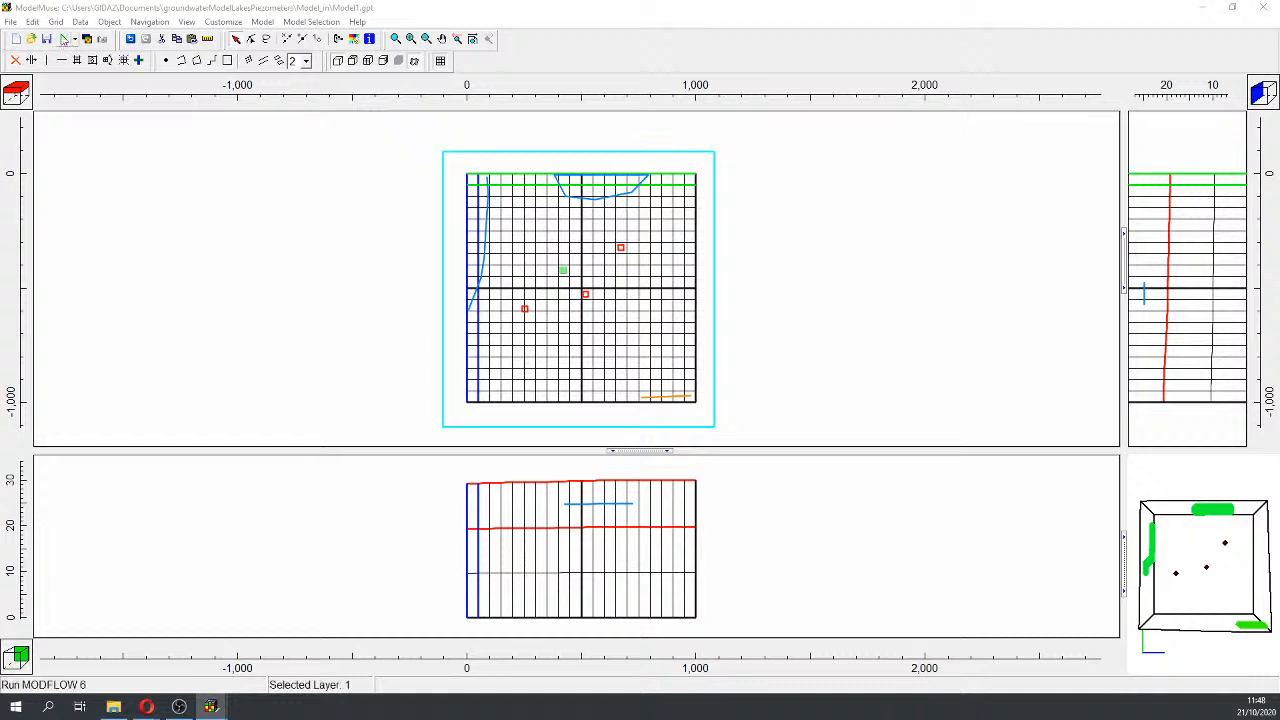
Step: Save the project as Model1.gpt in the Model_out folder and acknowledge the warning
left_click(10, 21)
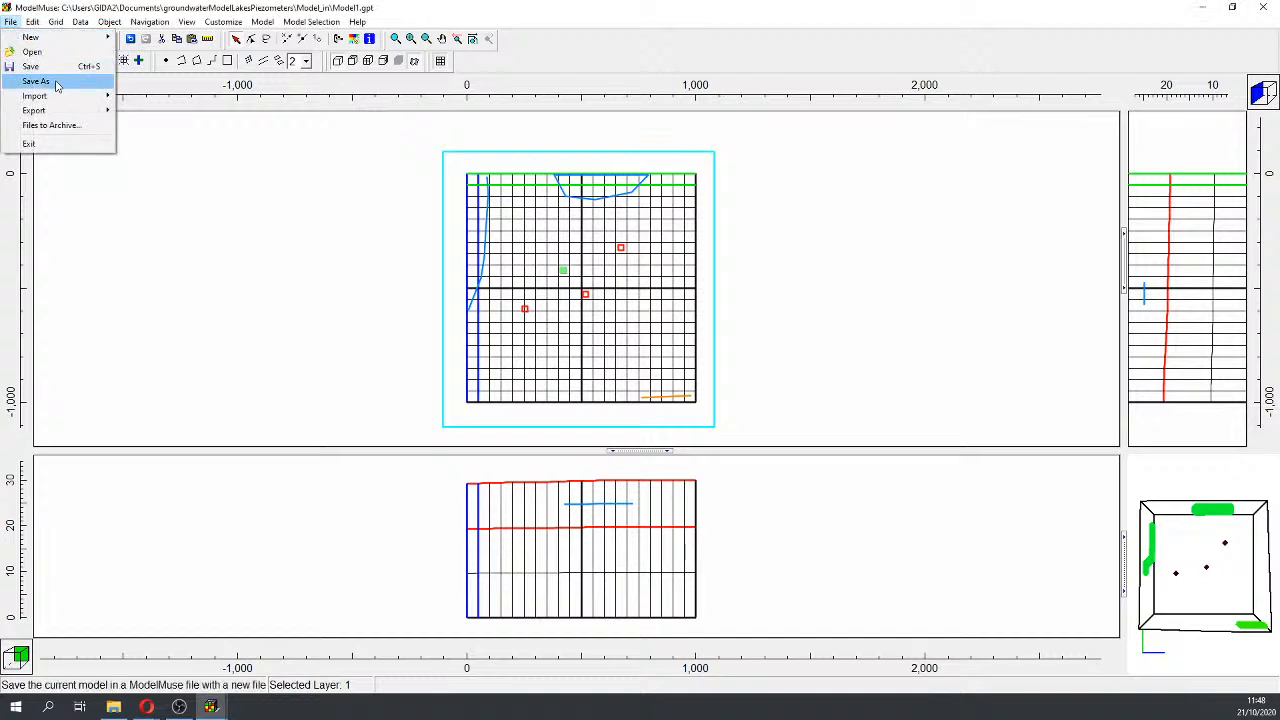
left_click(50, 80)
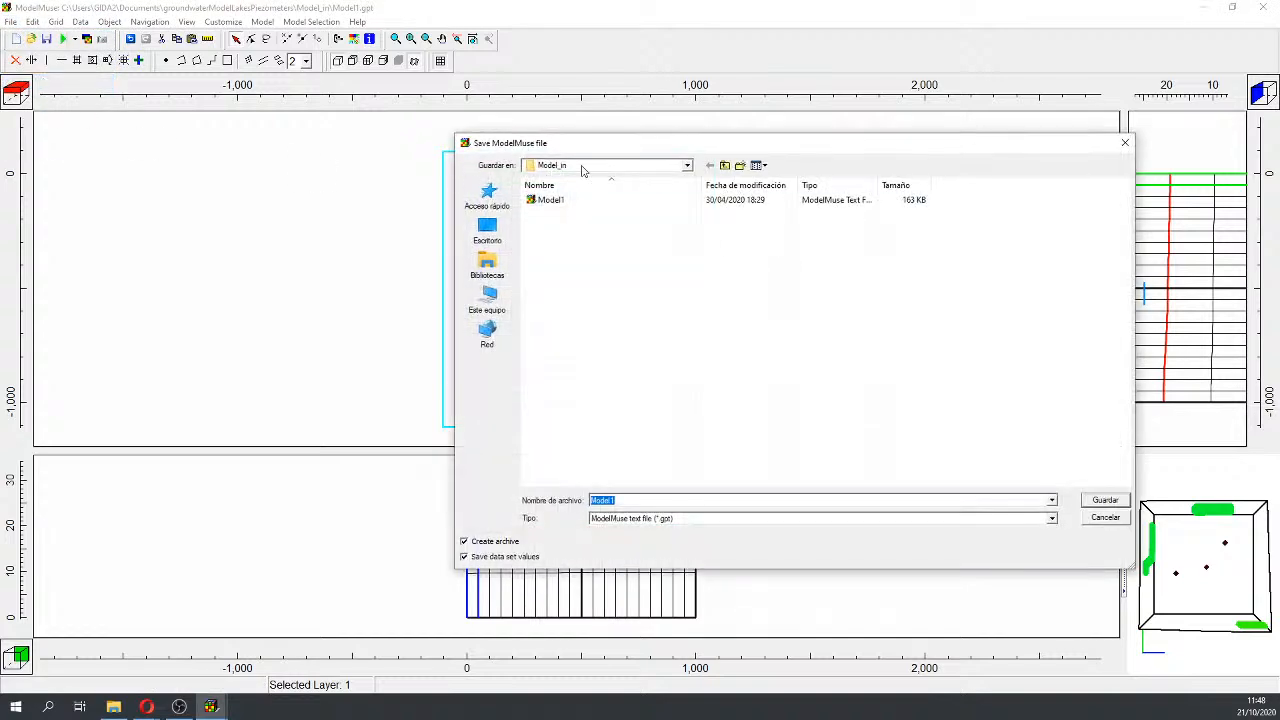
left_click(725, 166)
double_click(572, 214)
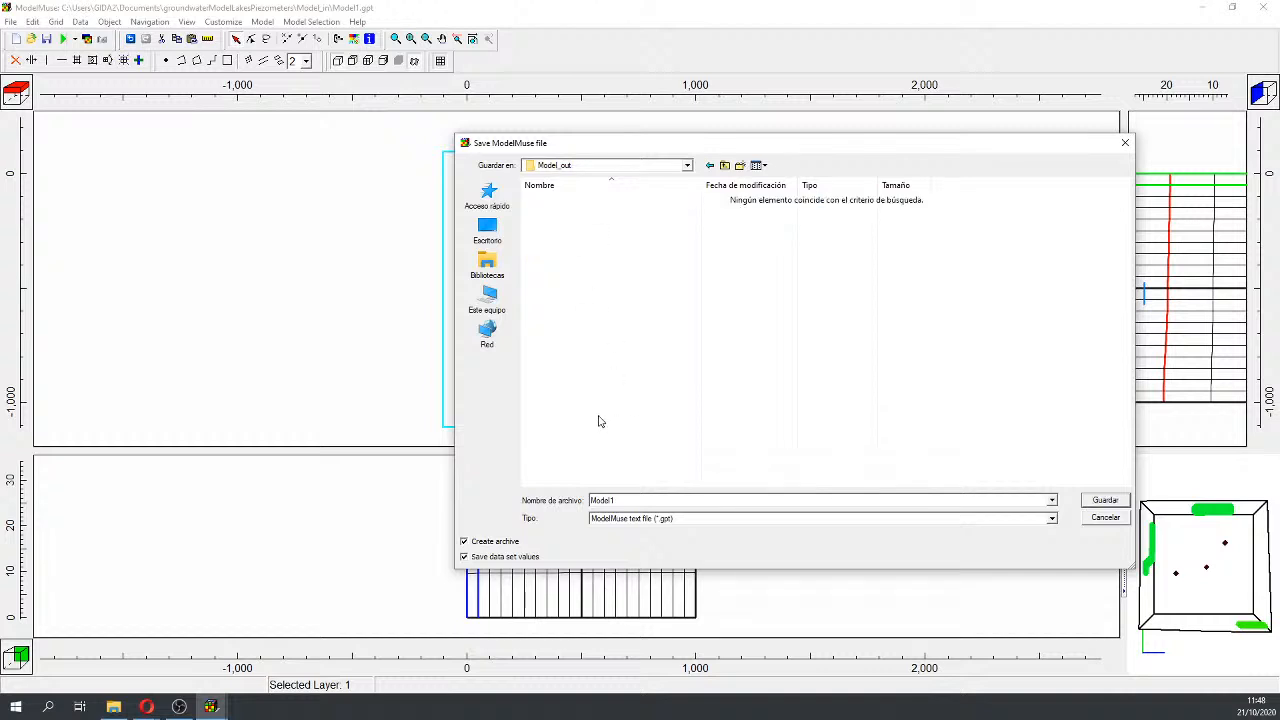
left_click(1105, 500)
left_click(643, 380)
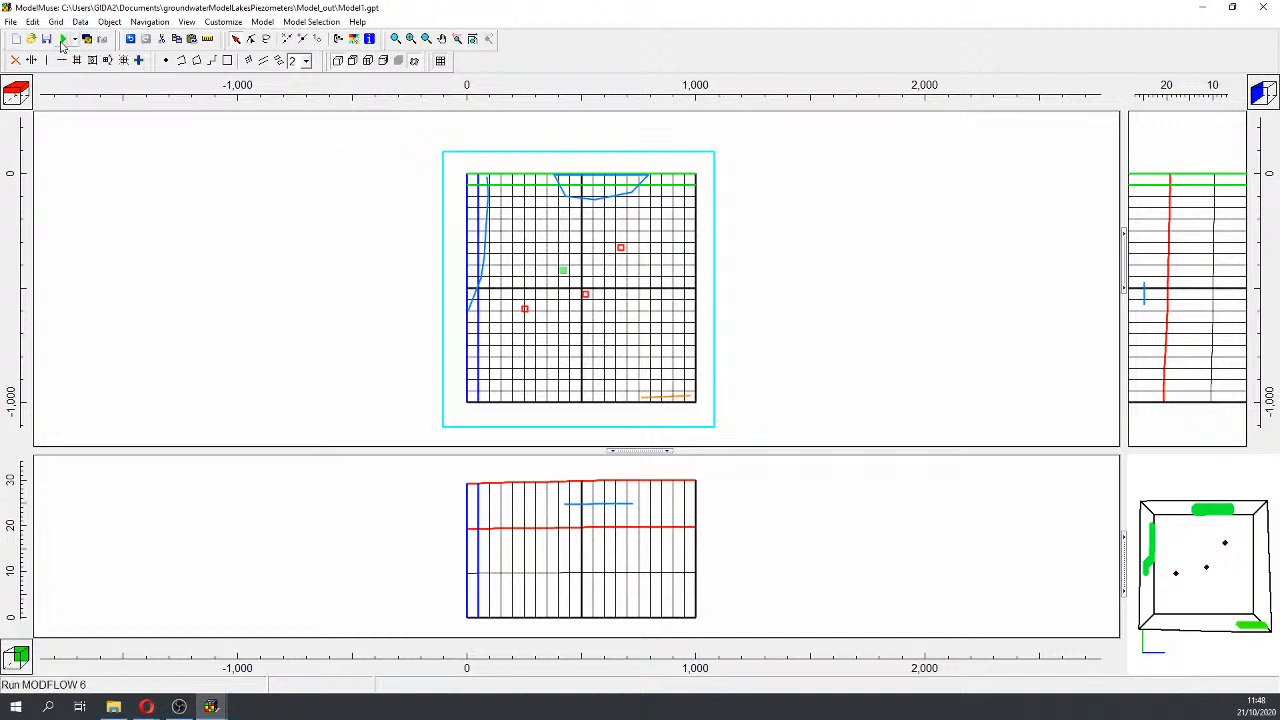
Step: Run MODFLOW 6 for Model1, then close the run monitor and Errors and Warnings list
left_click(62, 44)
left_click(1102, 378)
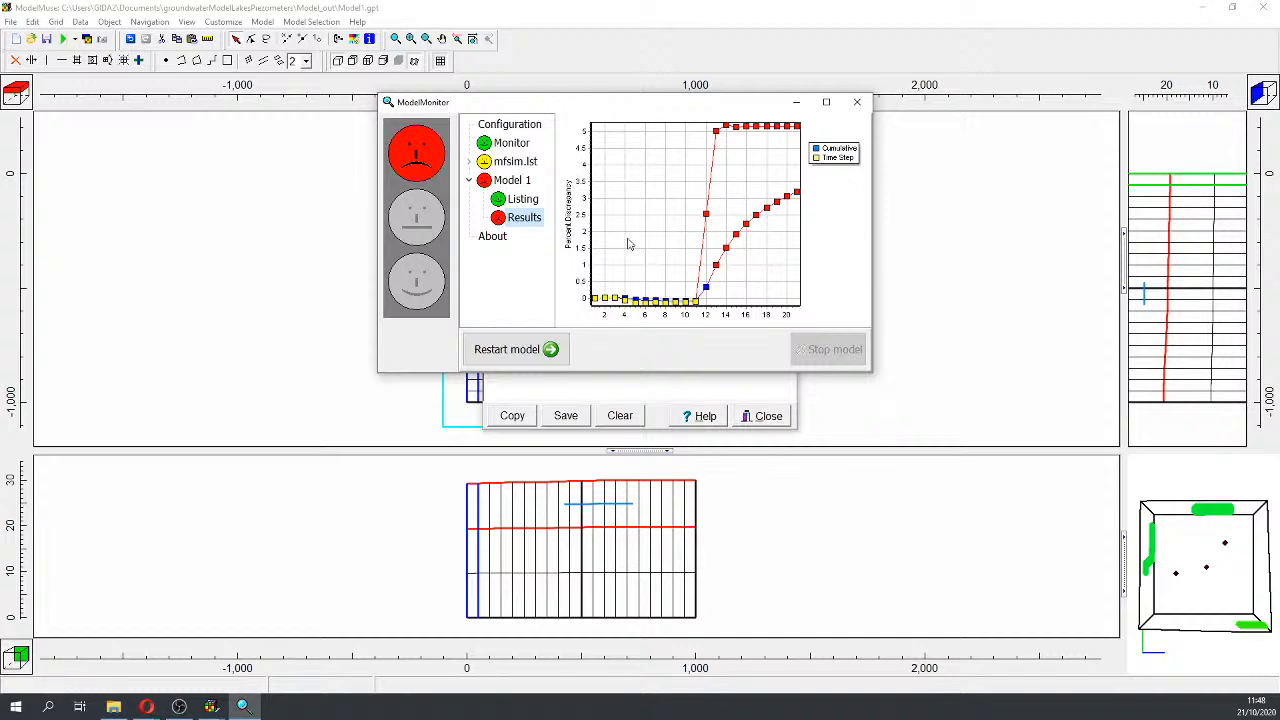
left_click(856, 103)
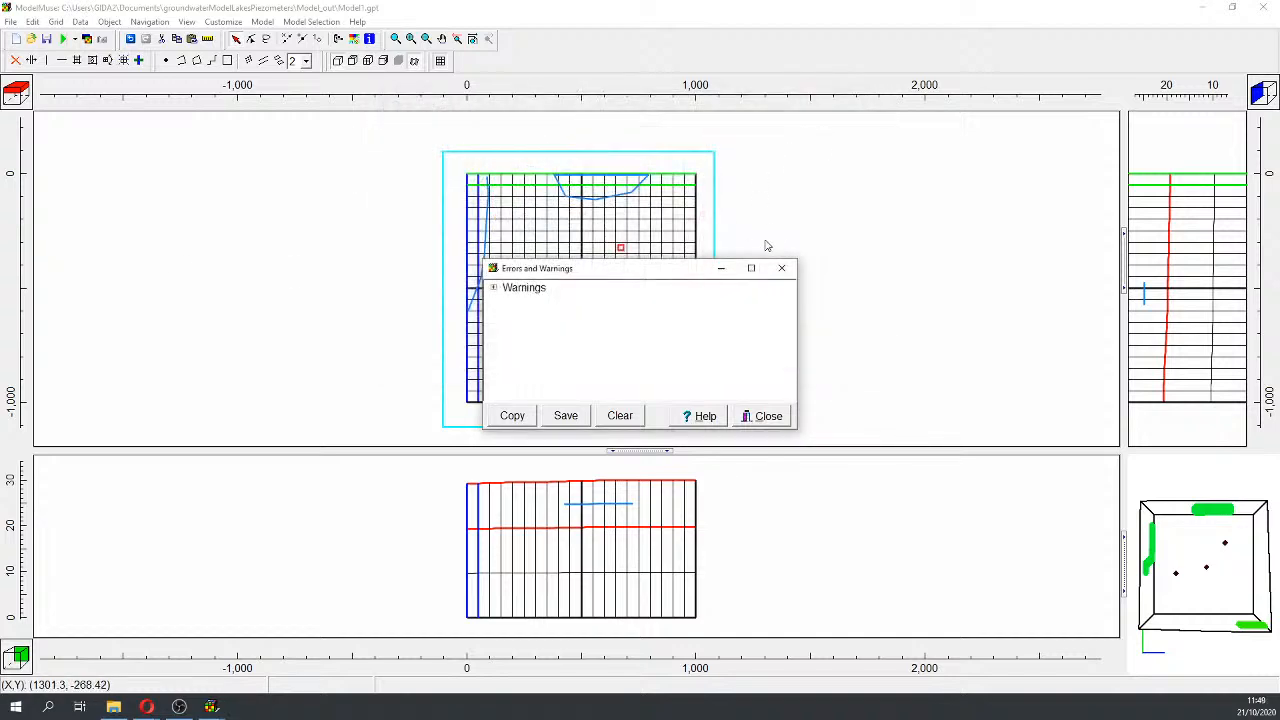
left_click(783, 269)
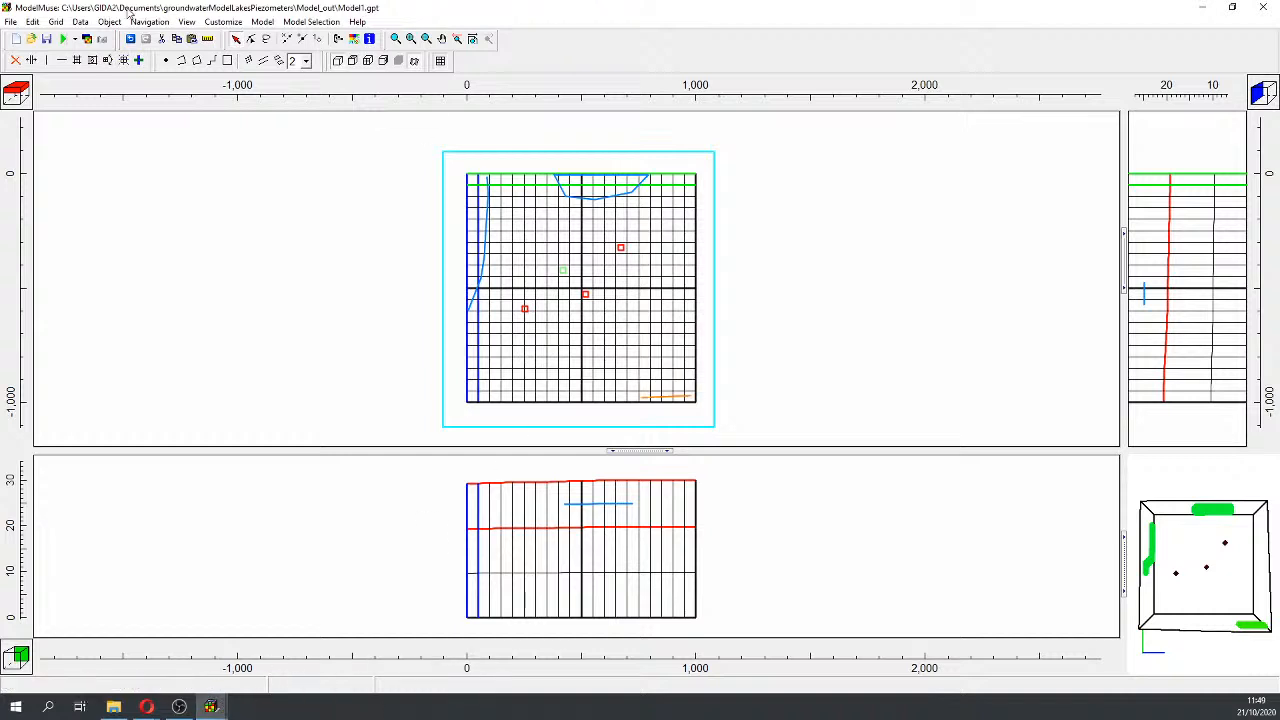
Step: Select a grid cell's column and row, then switch to File Explorer
left_click(140, 61)
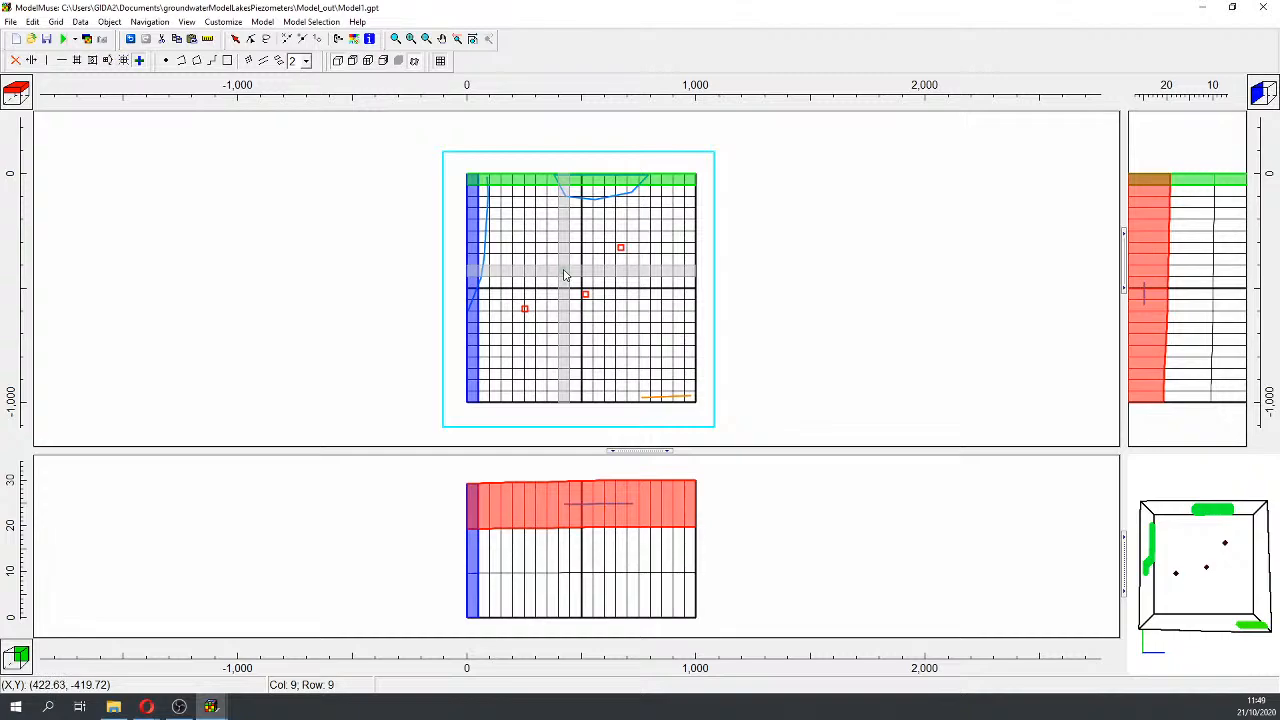
left_click(565, 272)
left_click(114, 707)
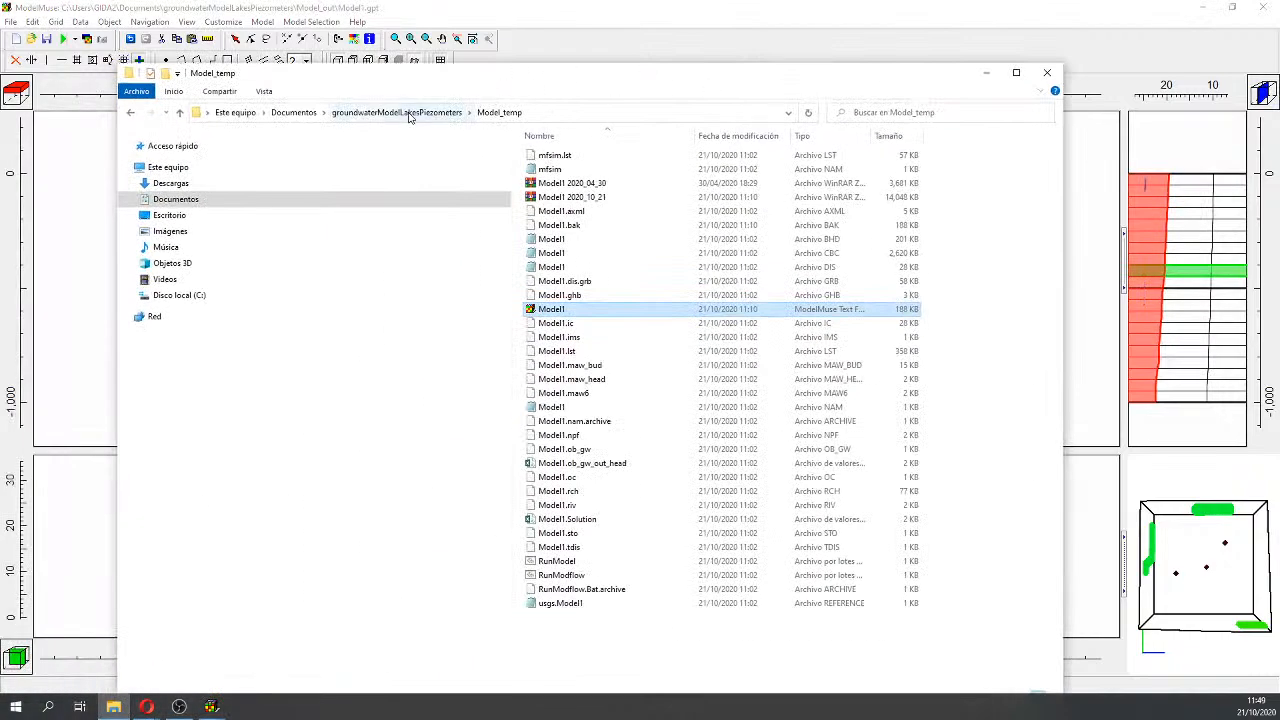
Step: Go to the Model_out folder and open Model1.lst in Notepad++
left_click(405, 112)
double_click(558, 170)
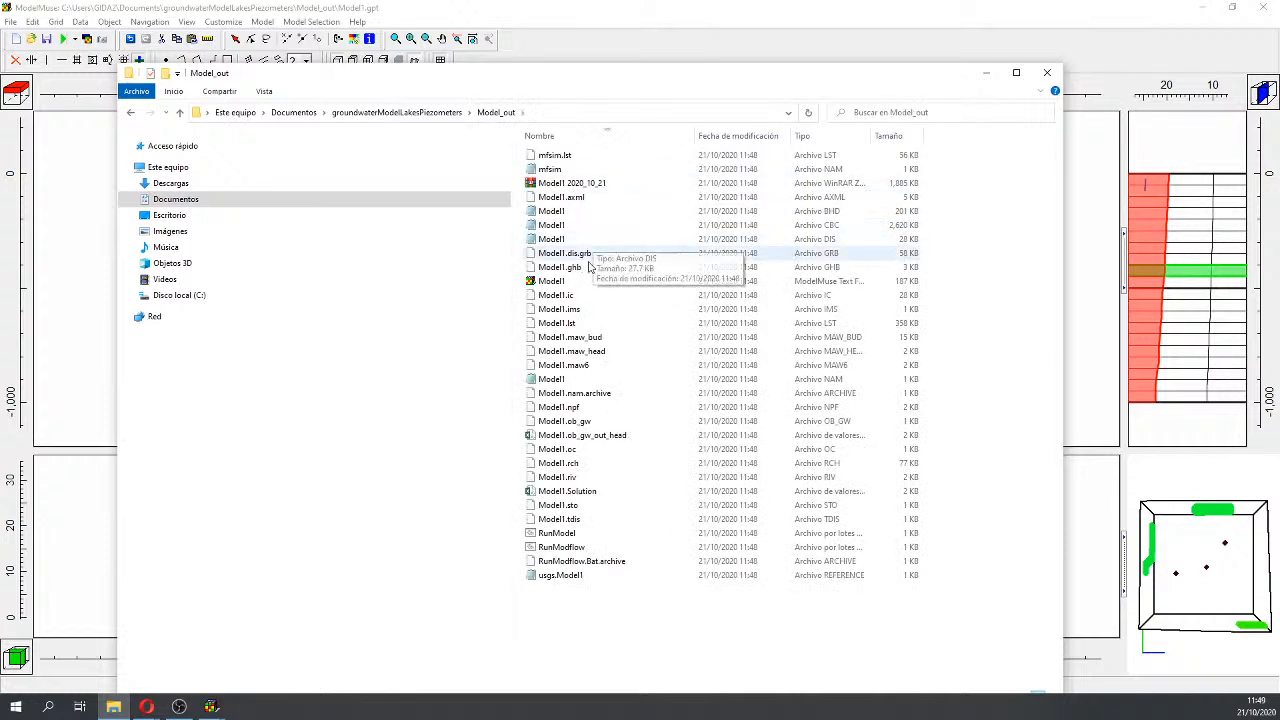
double_click(566, 322)
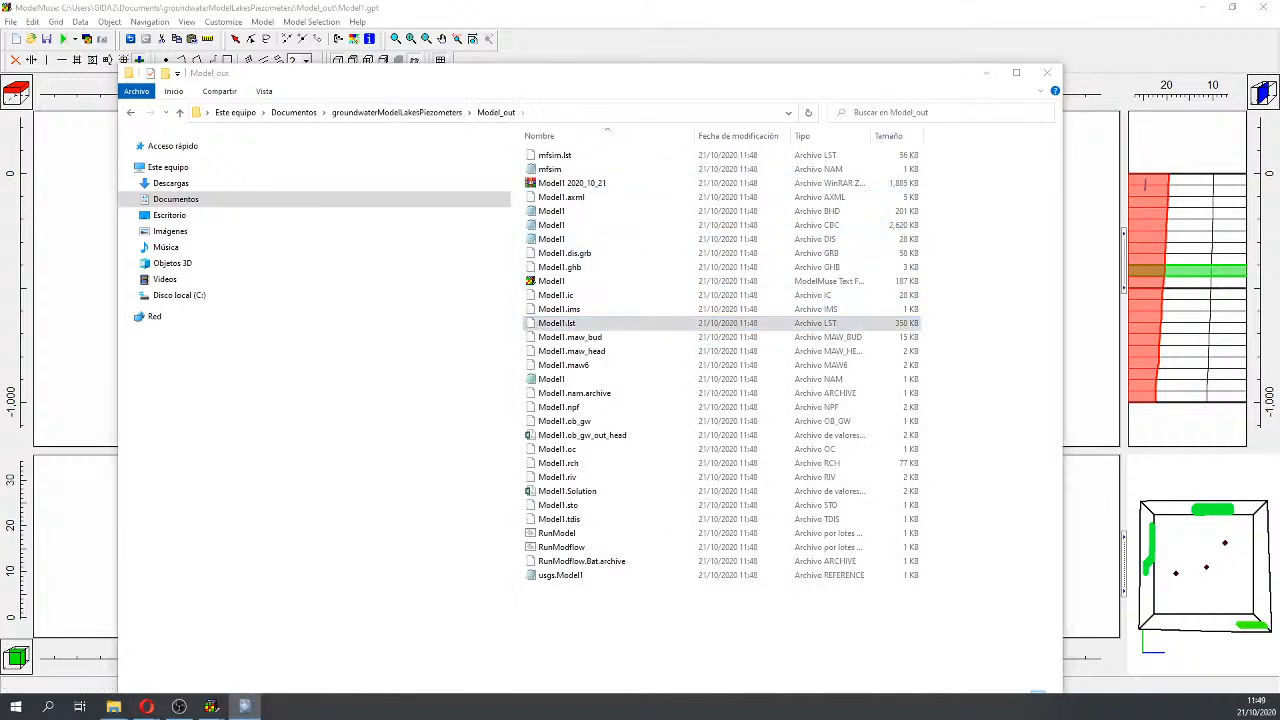
right_click(610, 326)
left_click(640, 364)
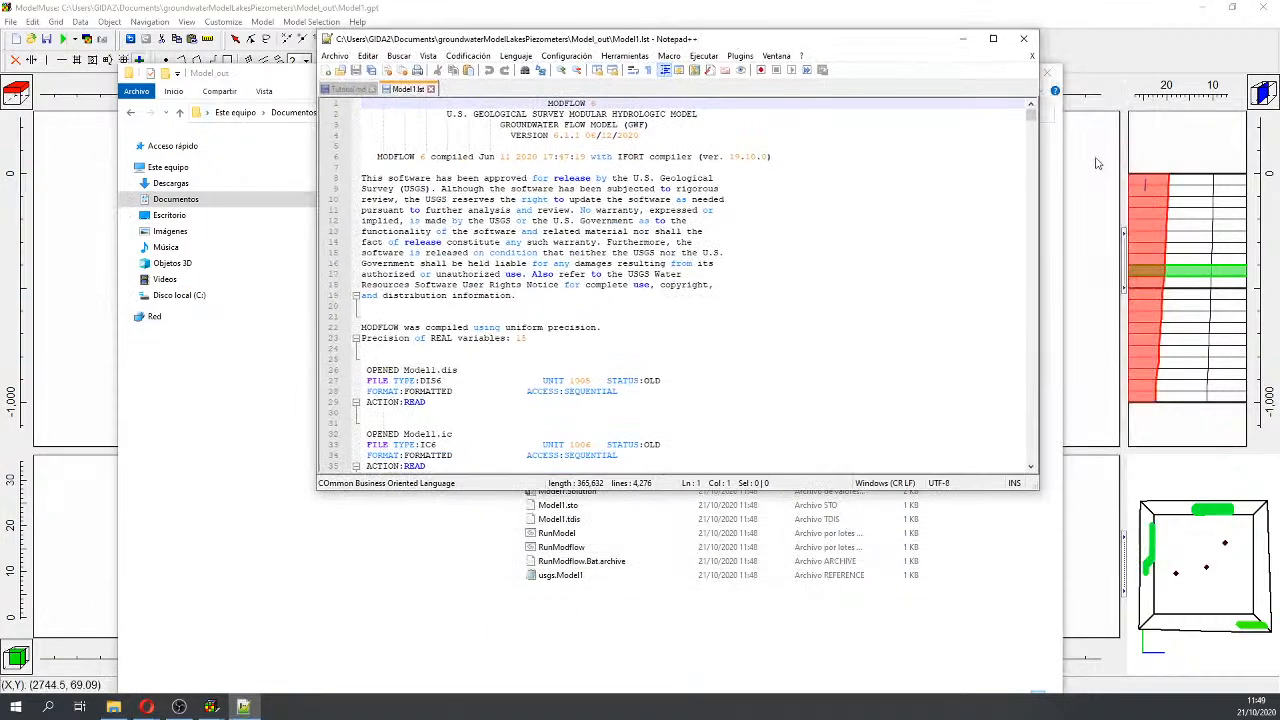
Step: Find the MAW rate 5.6946E-02 in Model1.lst's volume budget, then close Notepad++
left_click_drag(1030, 120, 1030, 448)
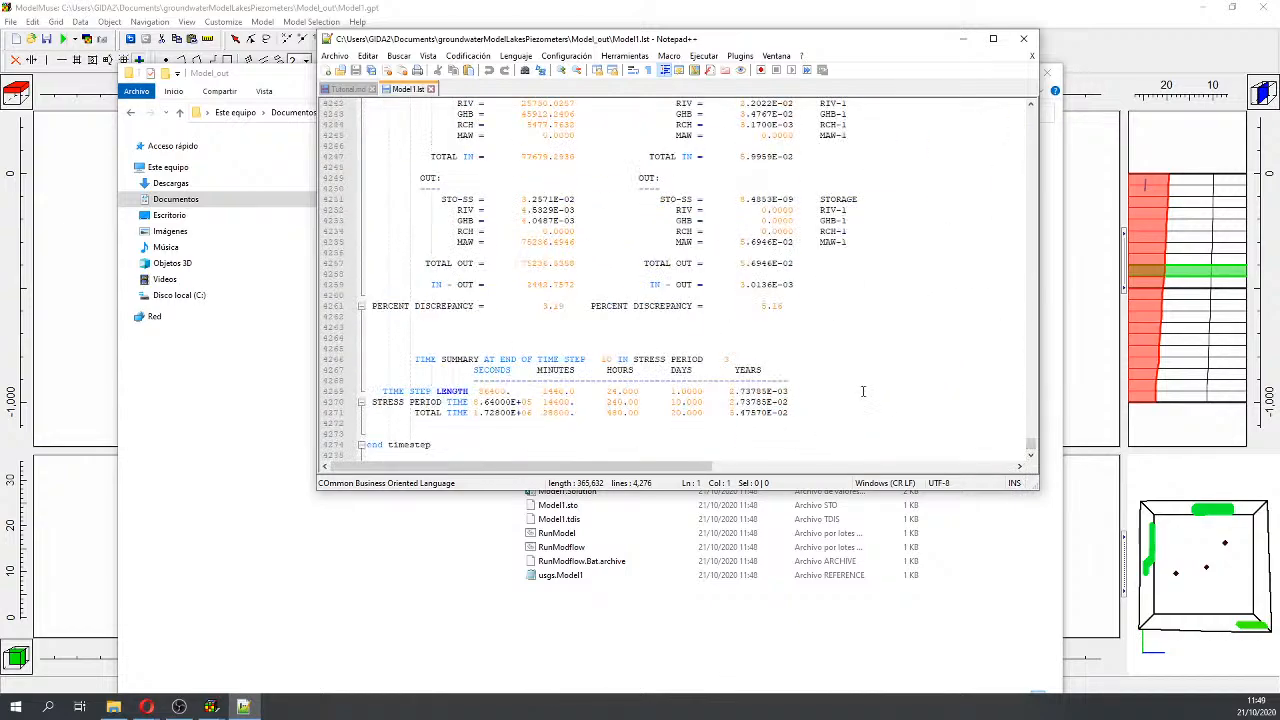
scroll(845, 380, "up", 2)
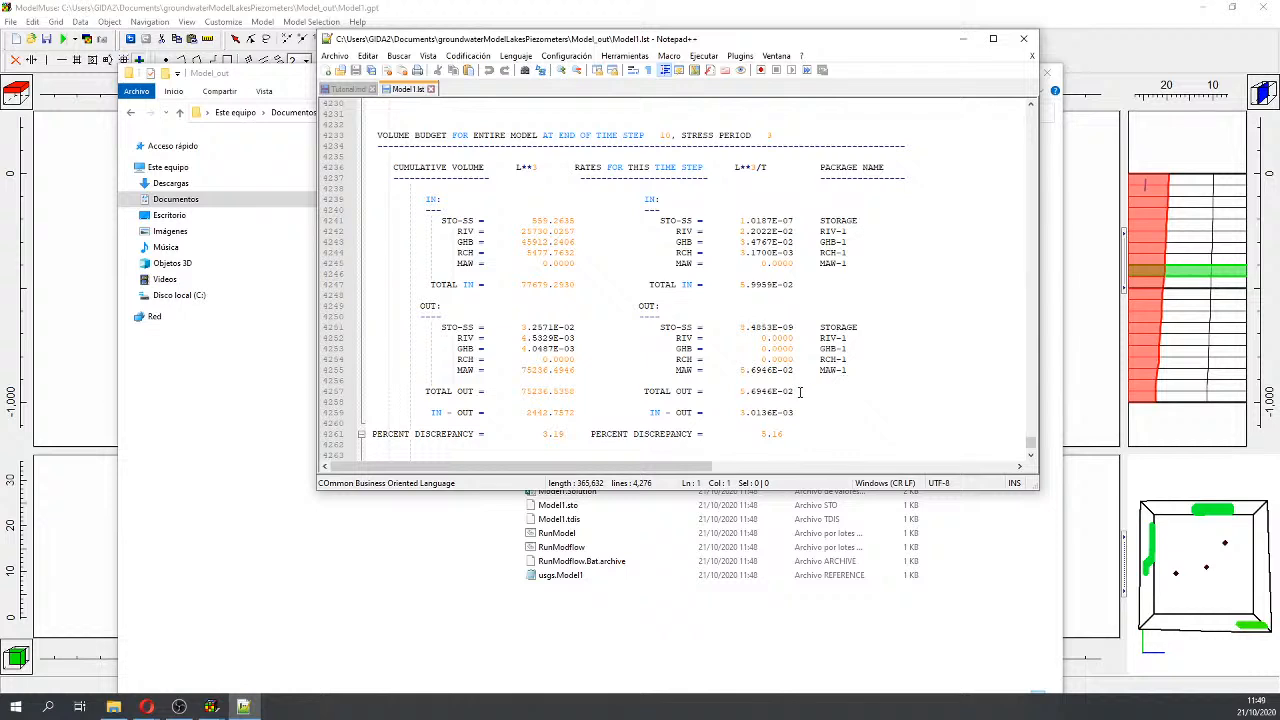
left_click_drag(739, 370, 799, 373)
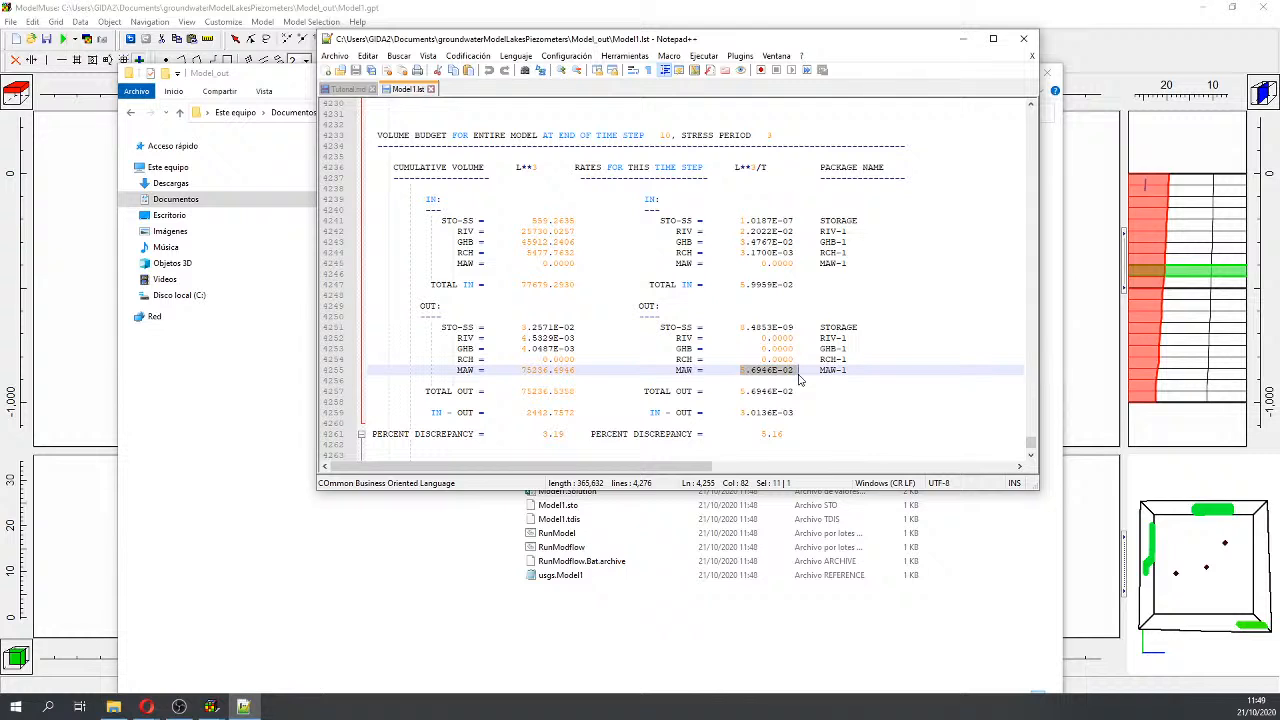
left_click(1023, 40)
Step: Turn on the Newton formulation for the IMS solver in MODFLOW Packages and Programs
left_click(1046, 73)
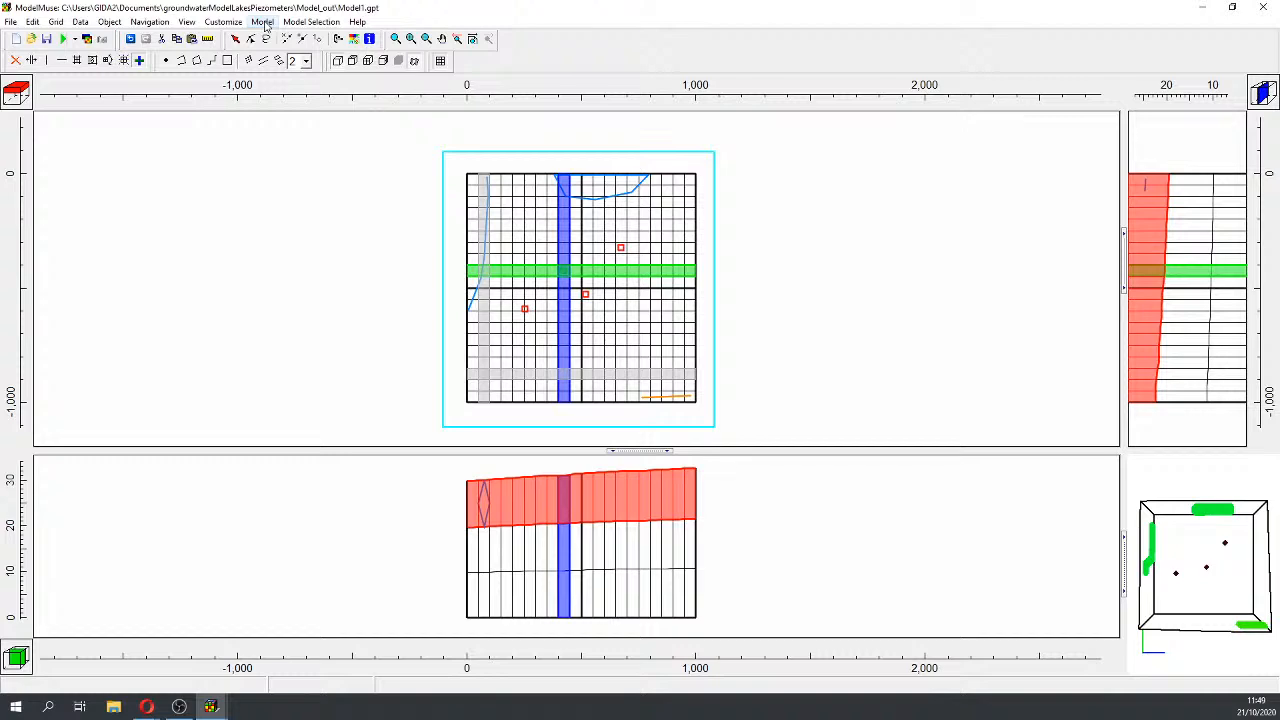
left_click(263, 22)
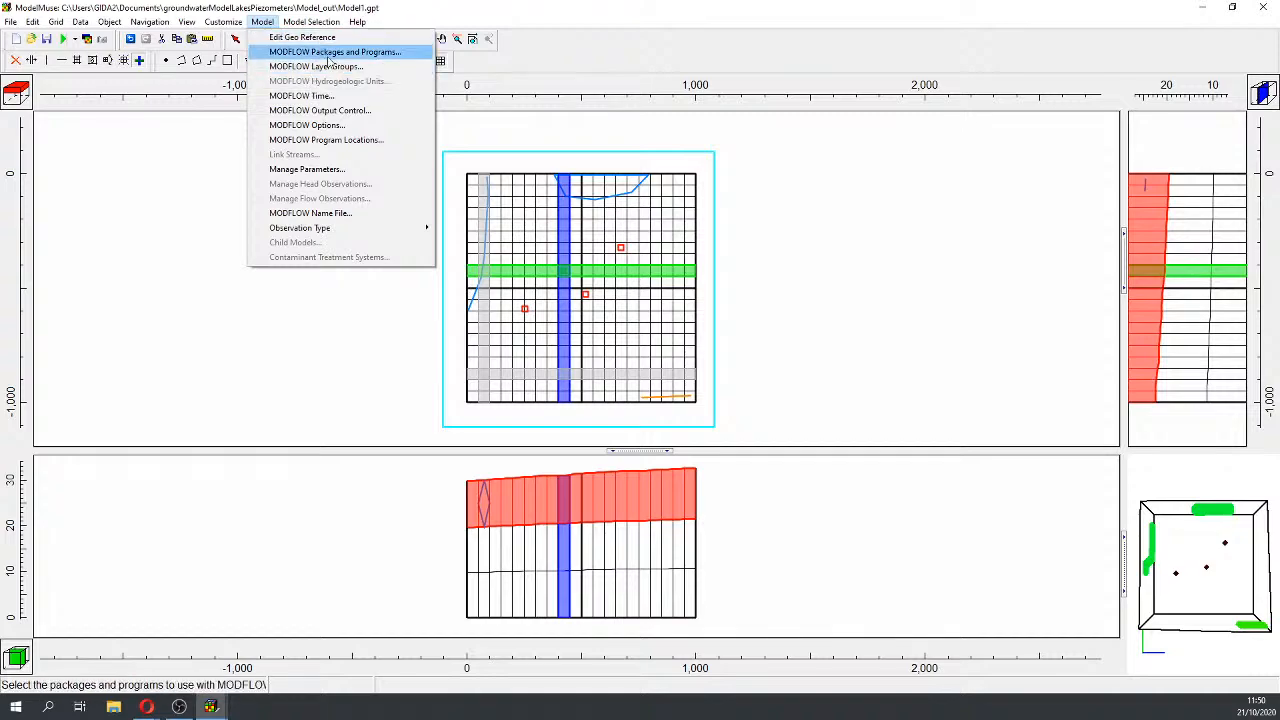
left_click(328, 55)
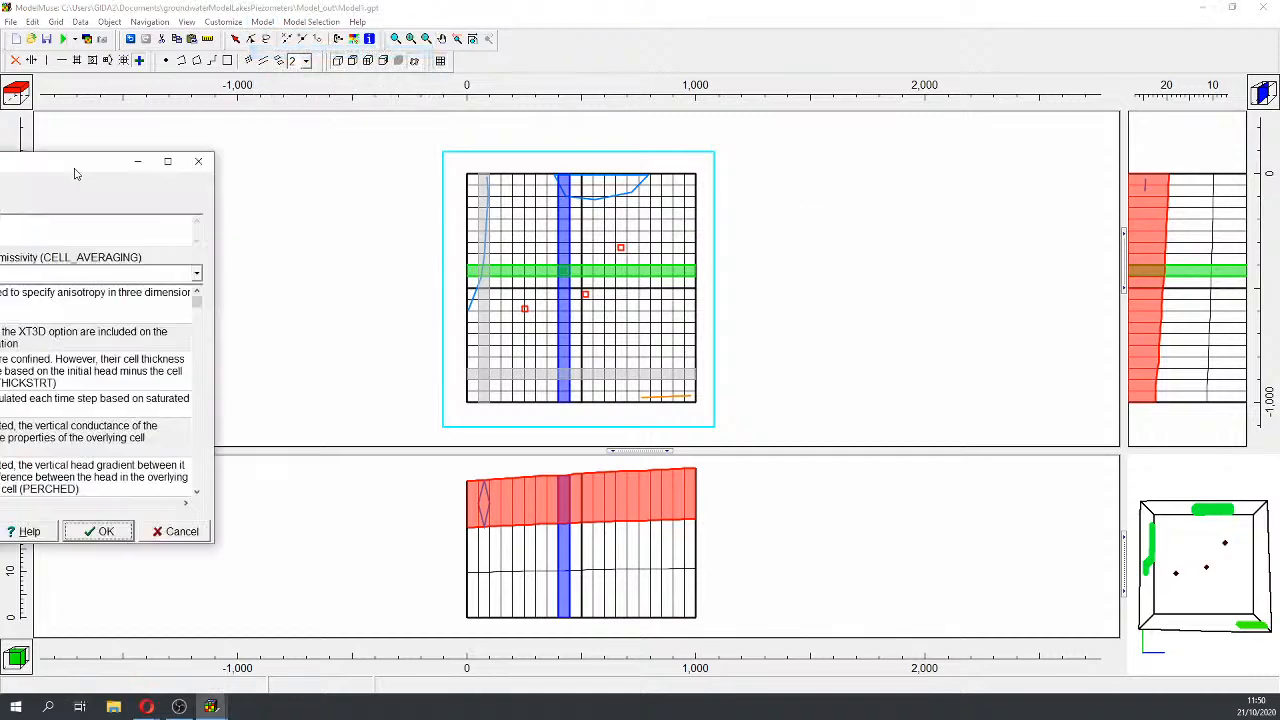
left_click(367, 176)
left_click(395, 189)
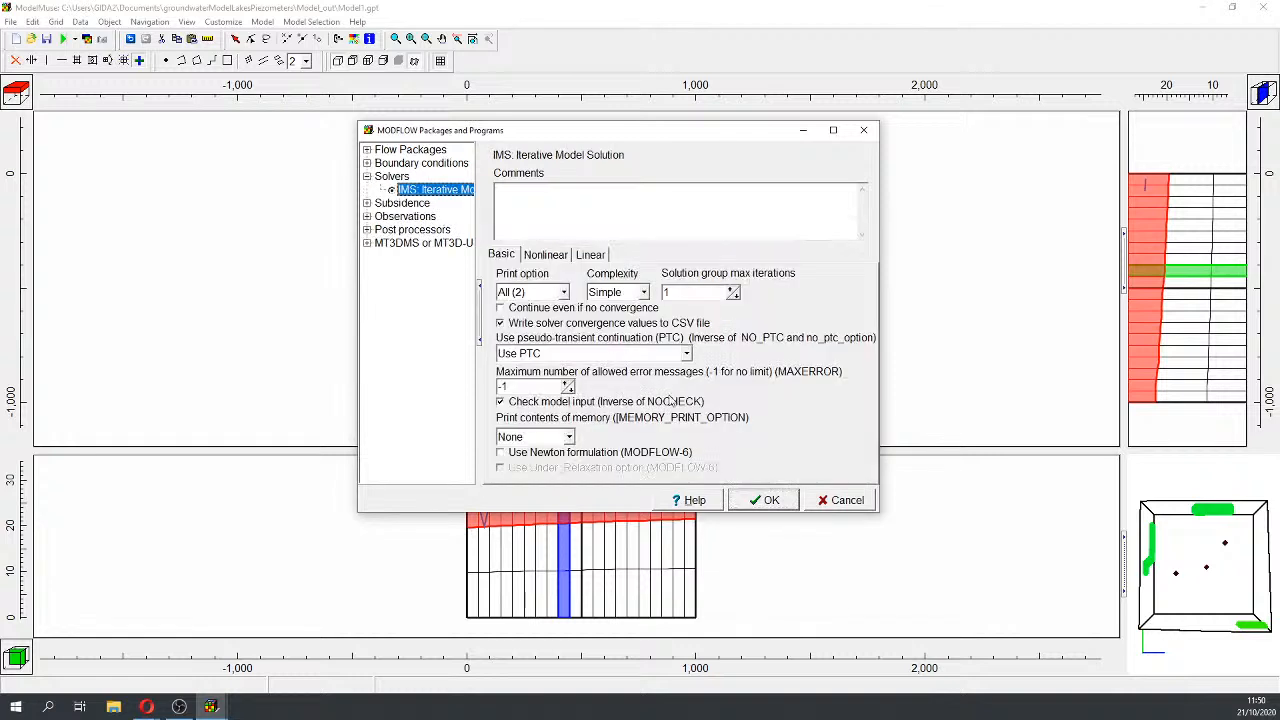
left_click(512, 455)
left_click(766, 500)
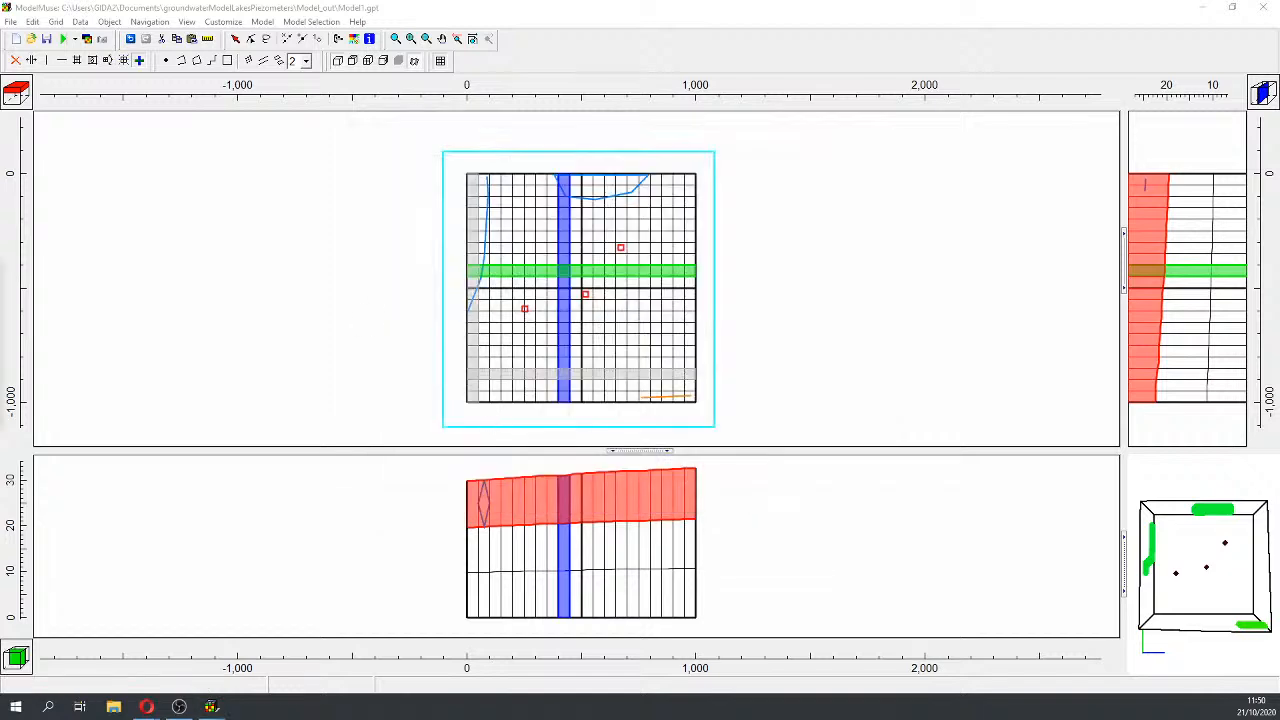
Step: Rerun MODFLOW 6, saving as Model1 and overwriting the existing Model1.nam
left_click(62, 39)
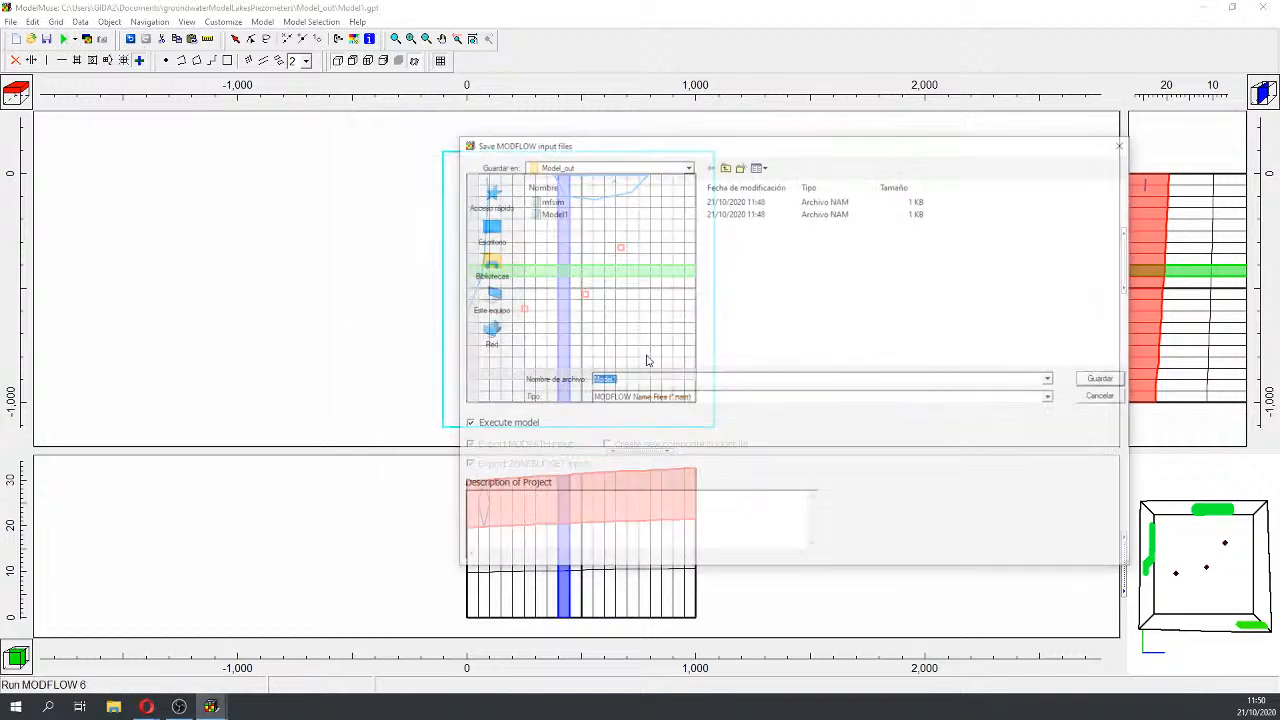
left_click(1105, 379)
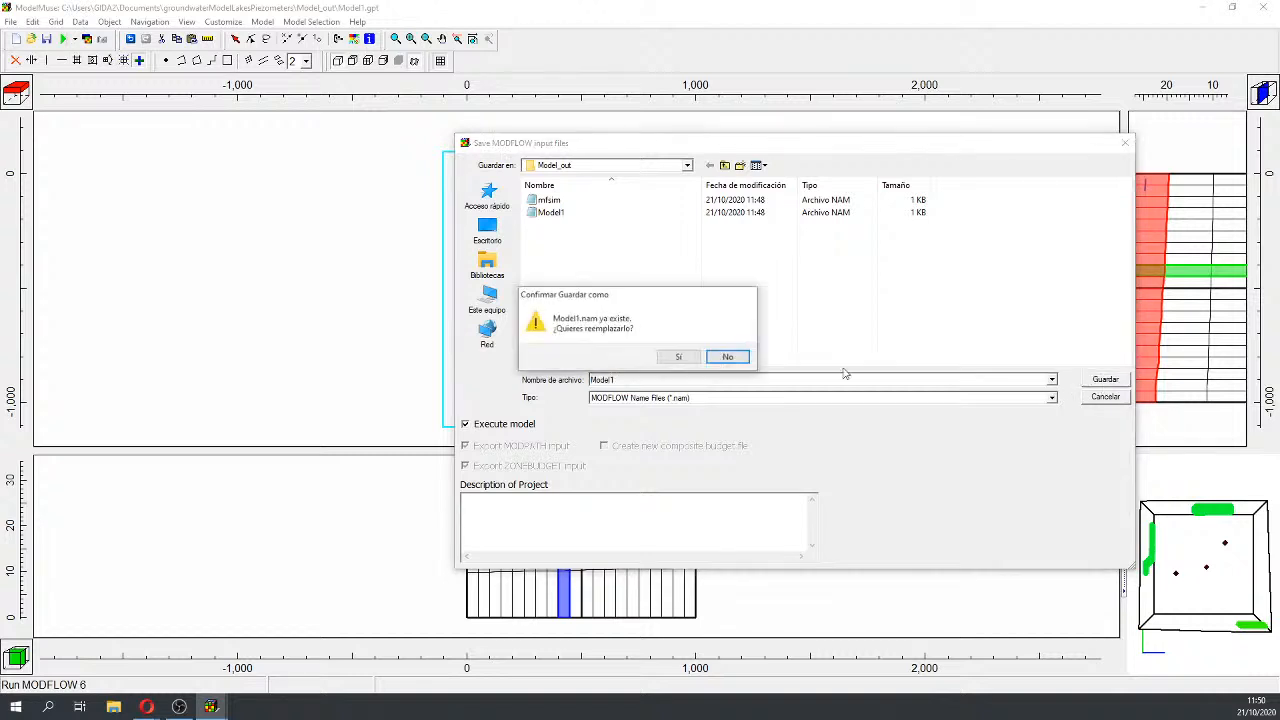
left_click(677, 355)
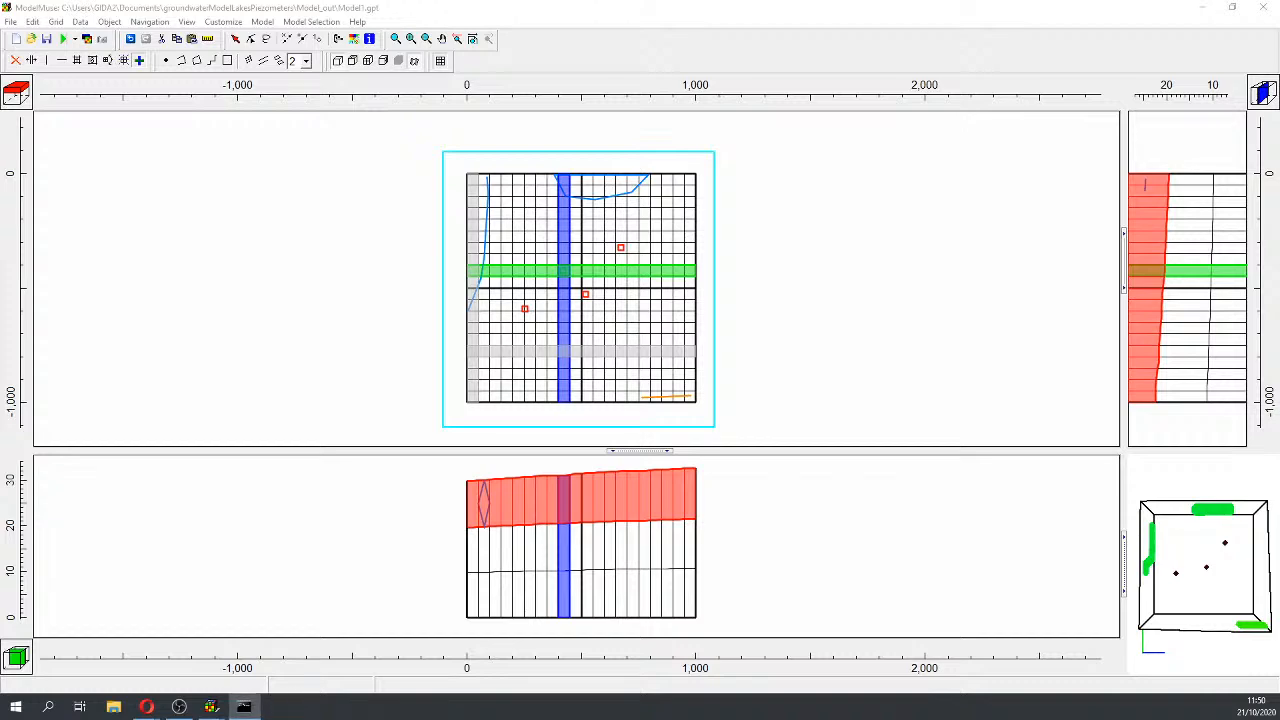
Step: Review the MODFLOW Program Locations without changes, then return to the Model menu
left_click(262, 21)
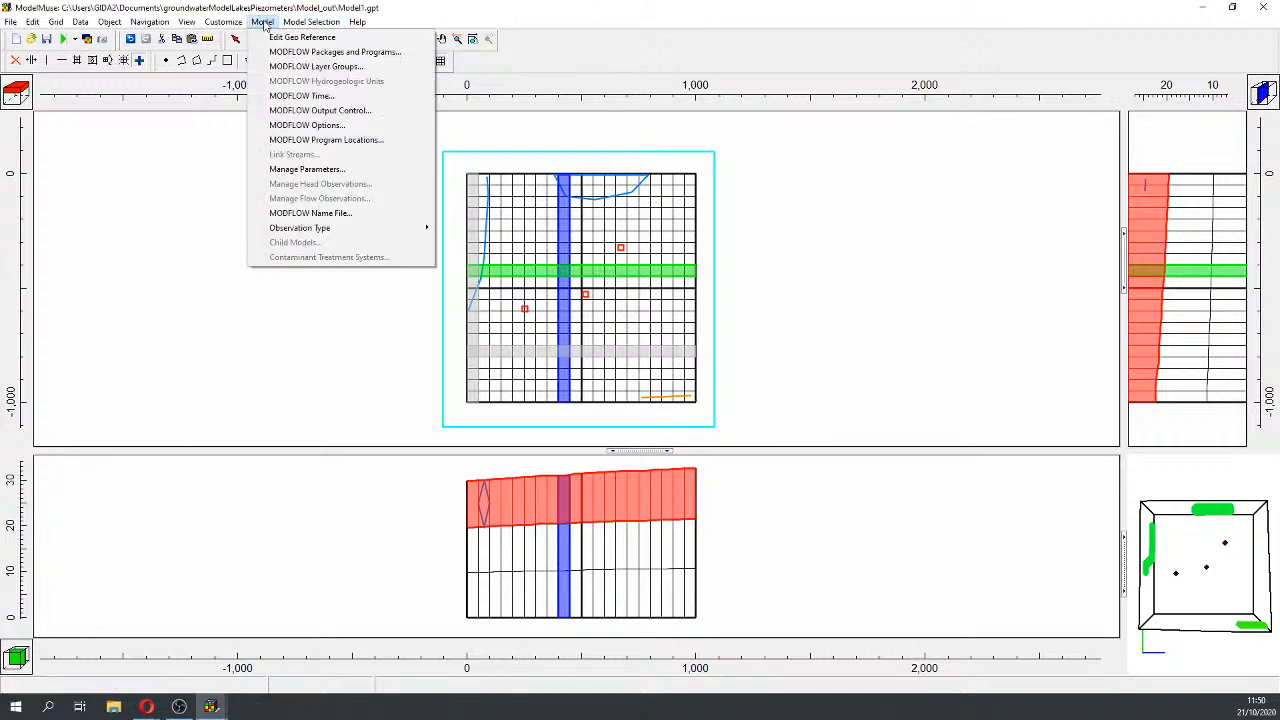
left_click(318, 139)
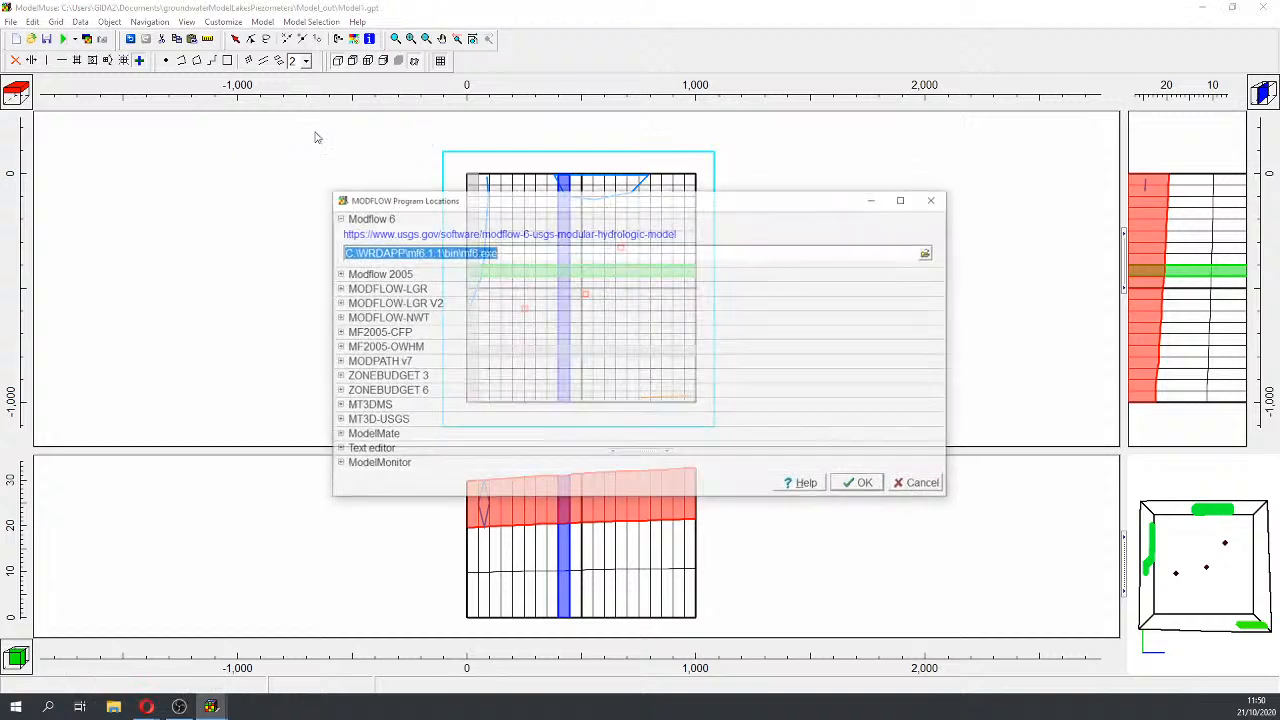
left_click(931, 200)
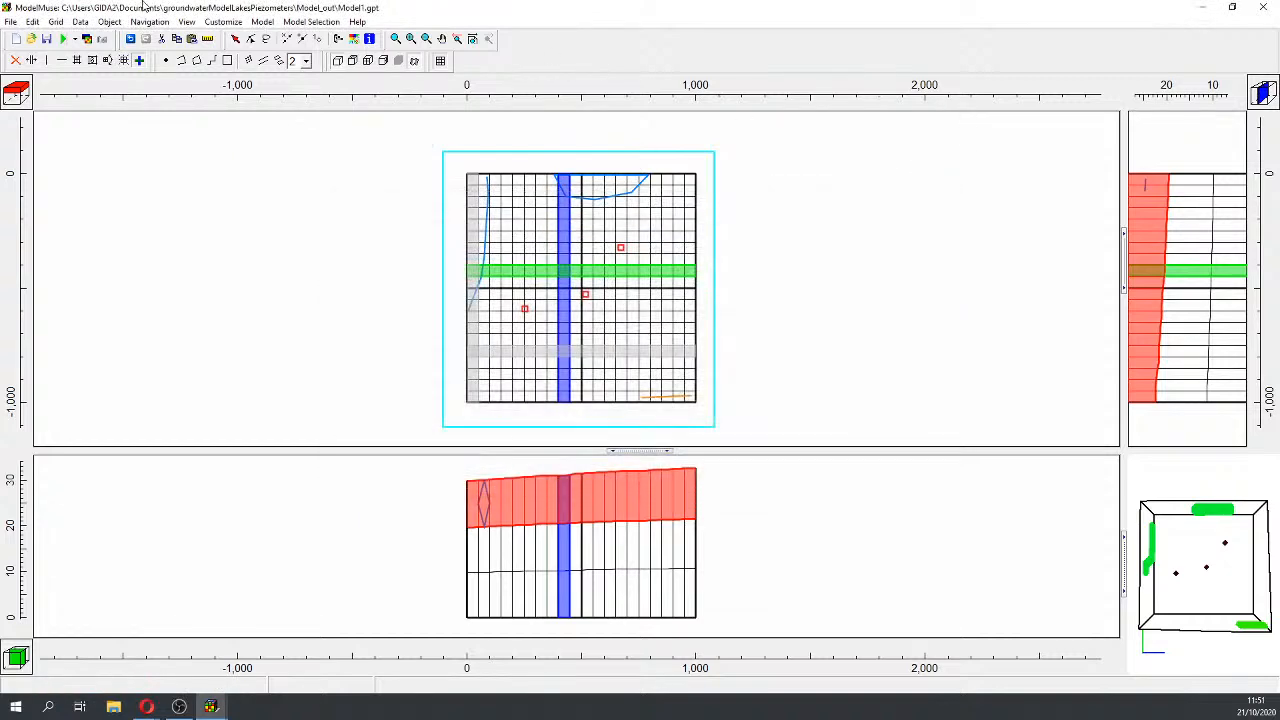
left_click(262, 21)
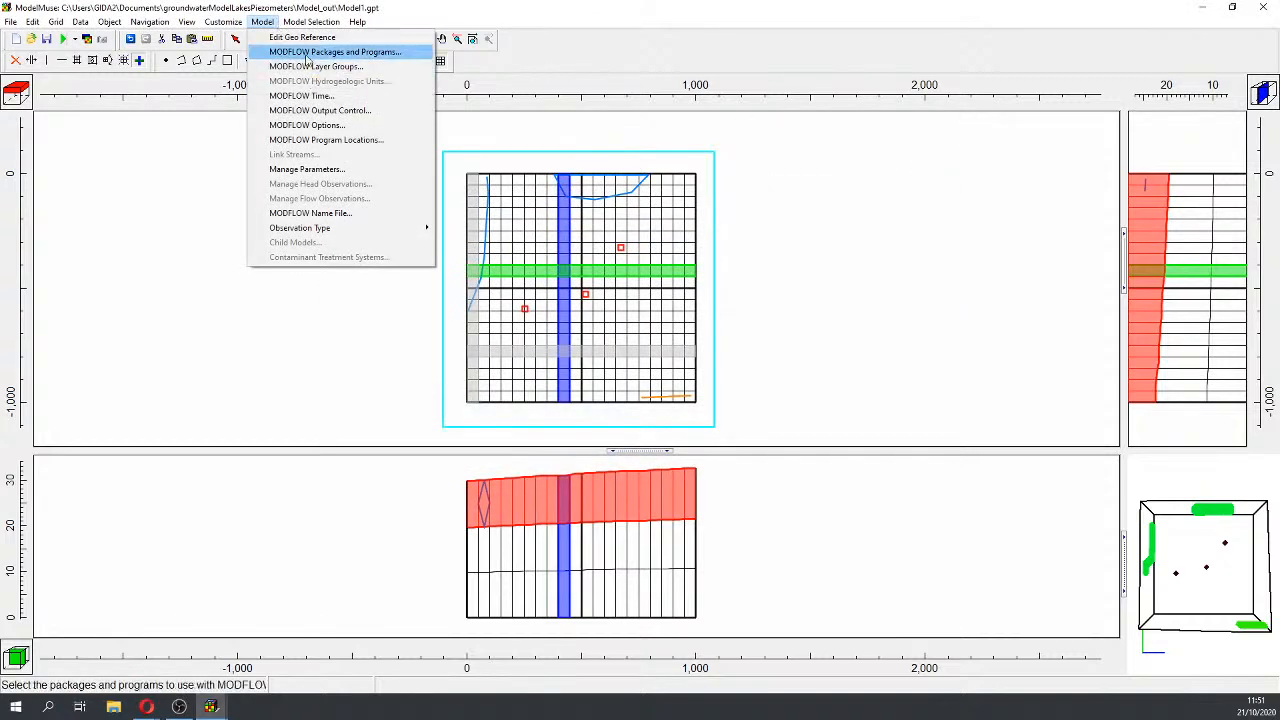
Step: Turn off the Newton formulation in the IMS solver settings
left_click(306, 54)
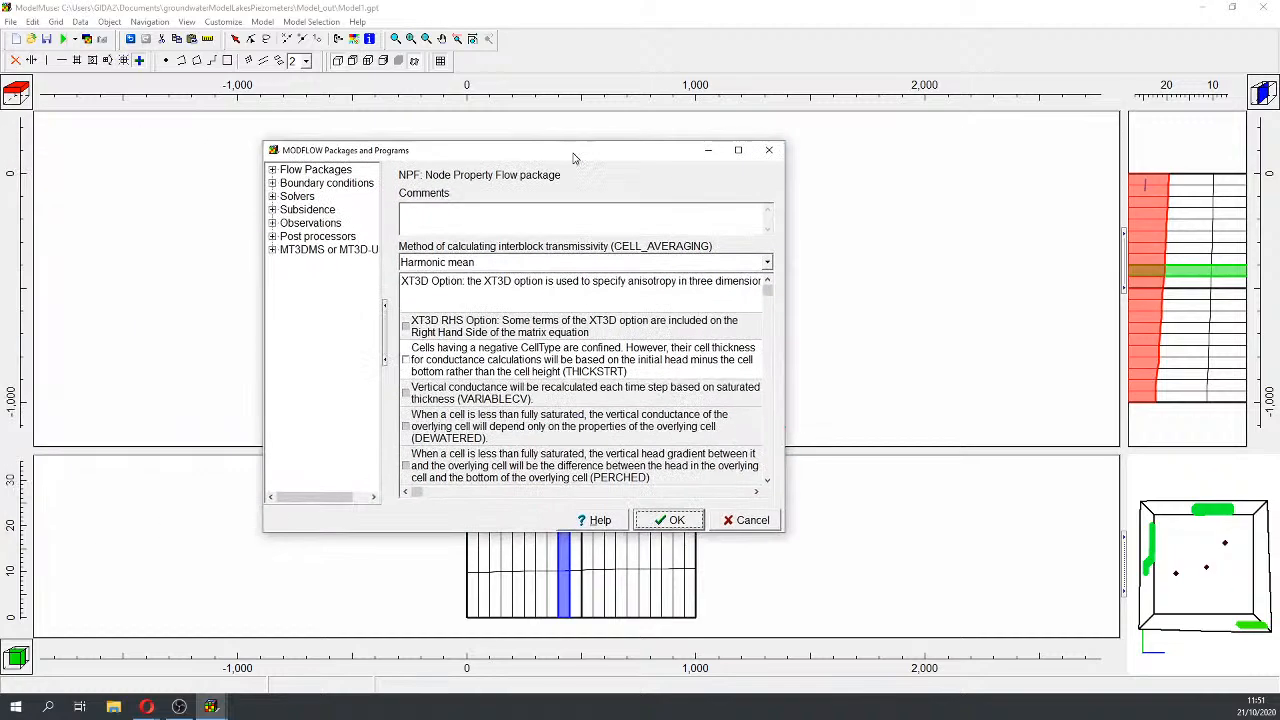
left_click(282, 199)
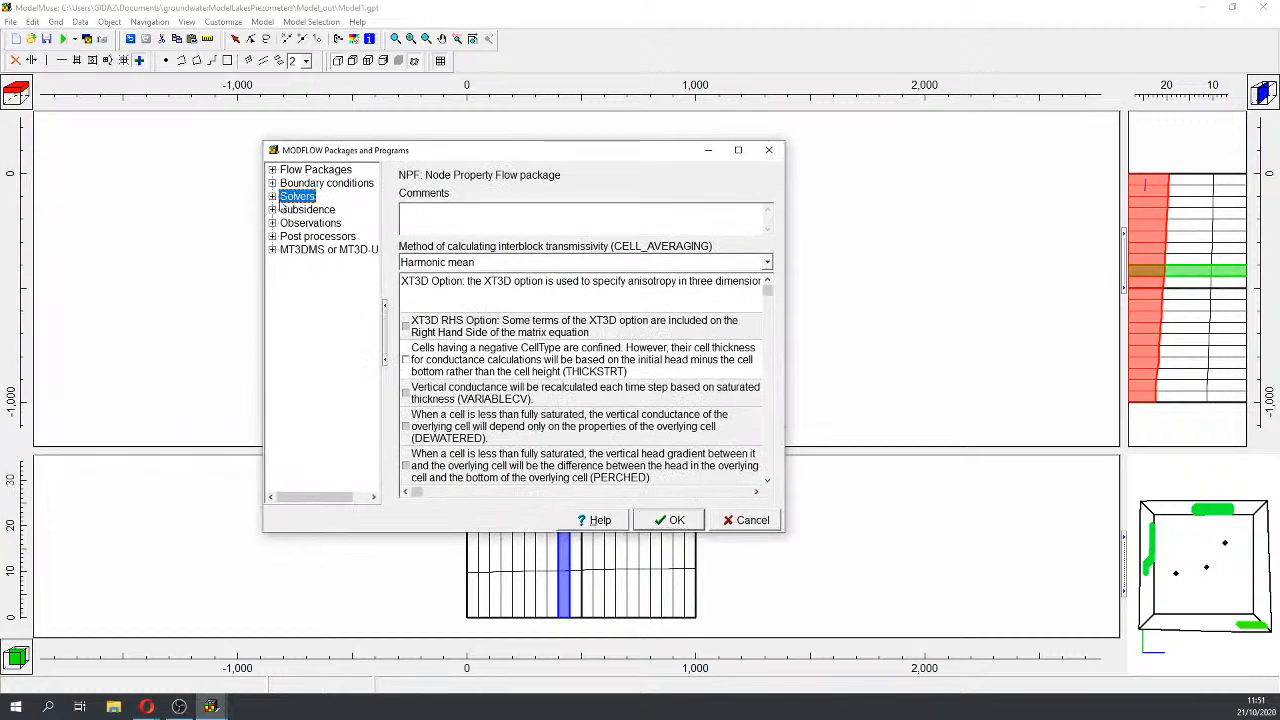
left_click(273, 199)
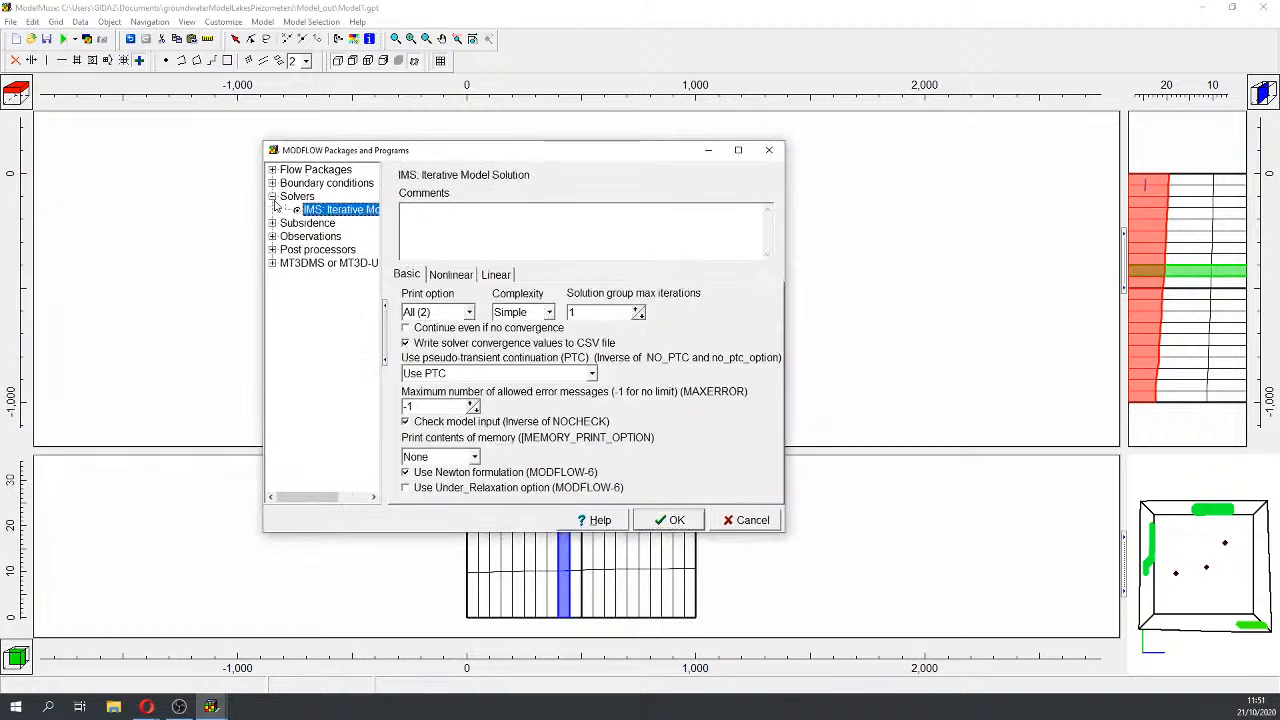
left_click(406, 473)
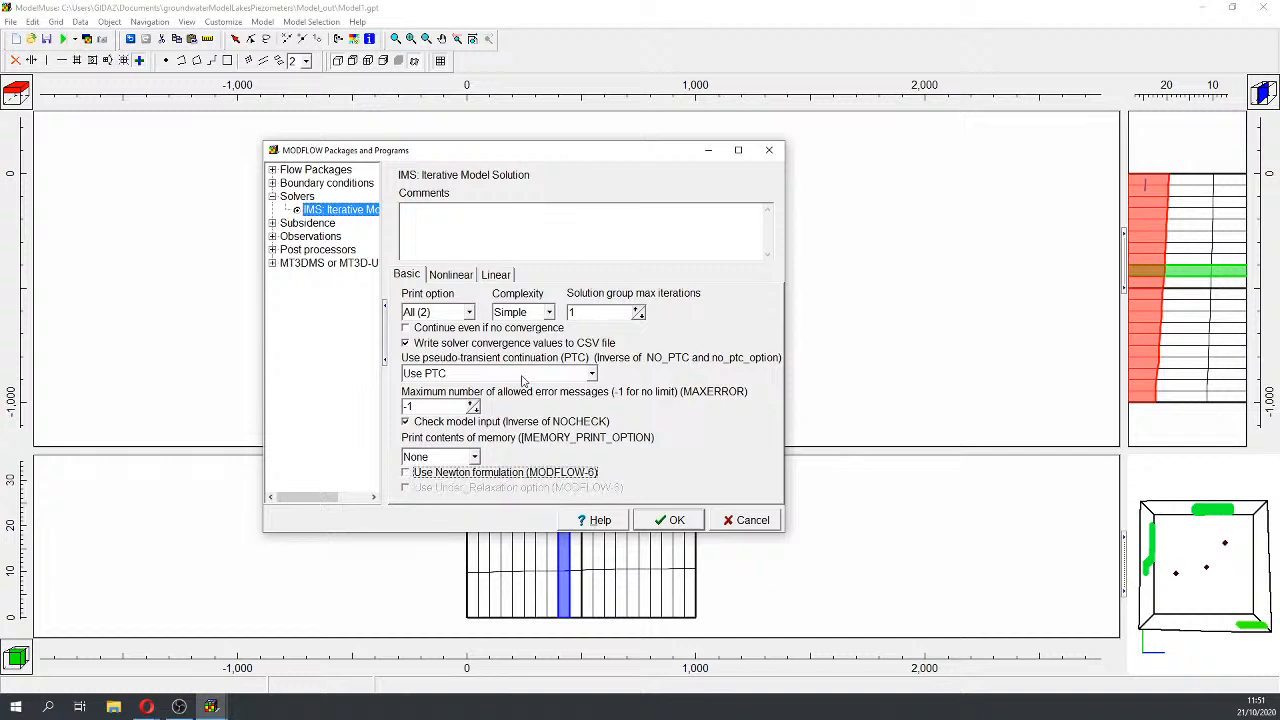
Step: Override the IMS linear Inner maximum iterations to 250 and apply
left_click(442, 278)
left_click(495, 276)
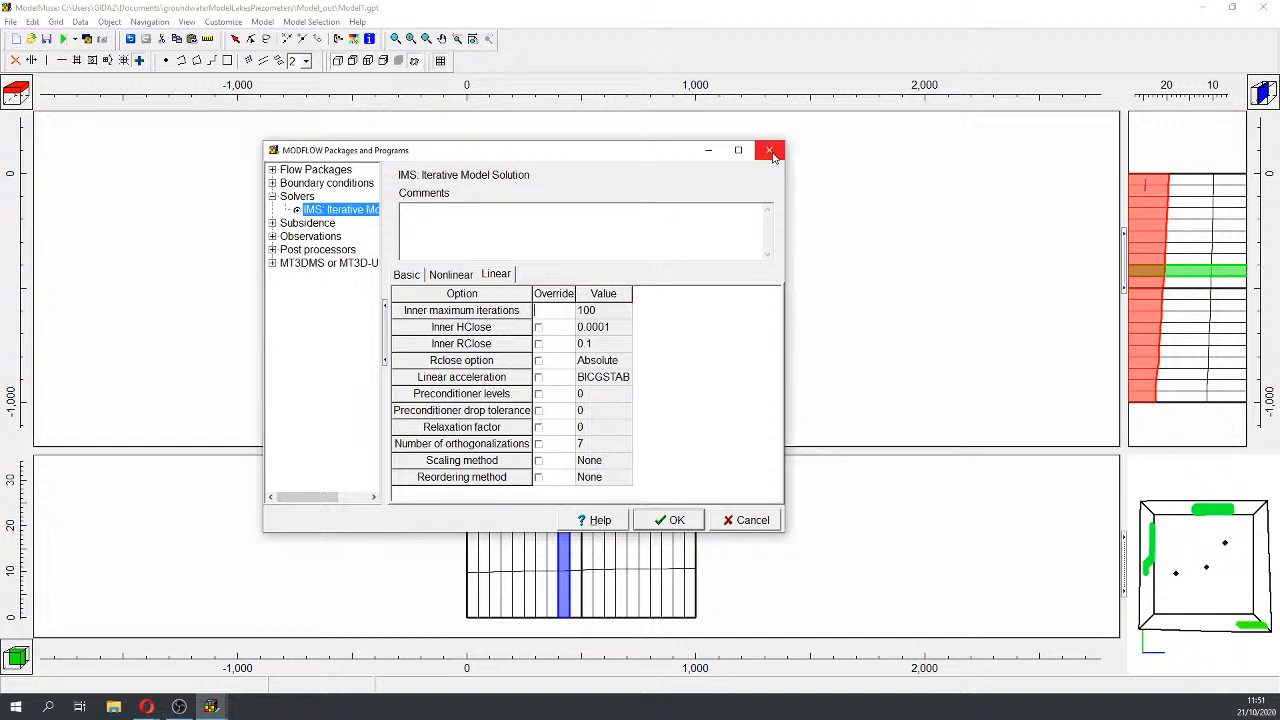
left_click(597, 314)
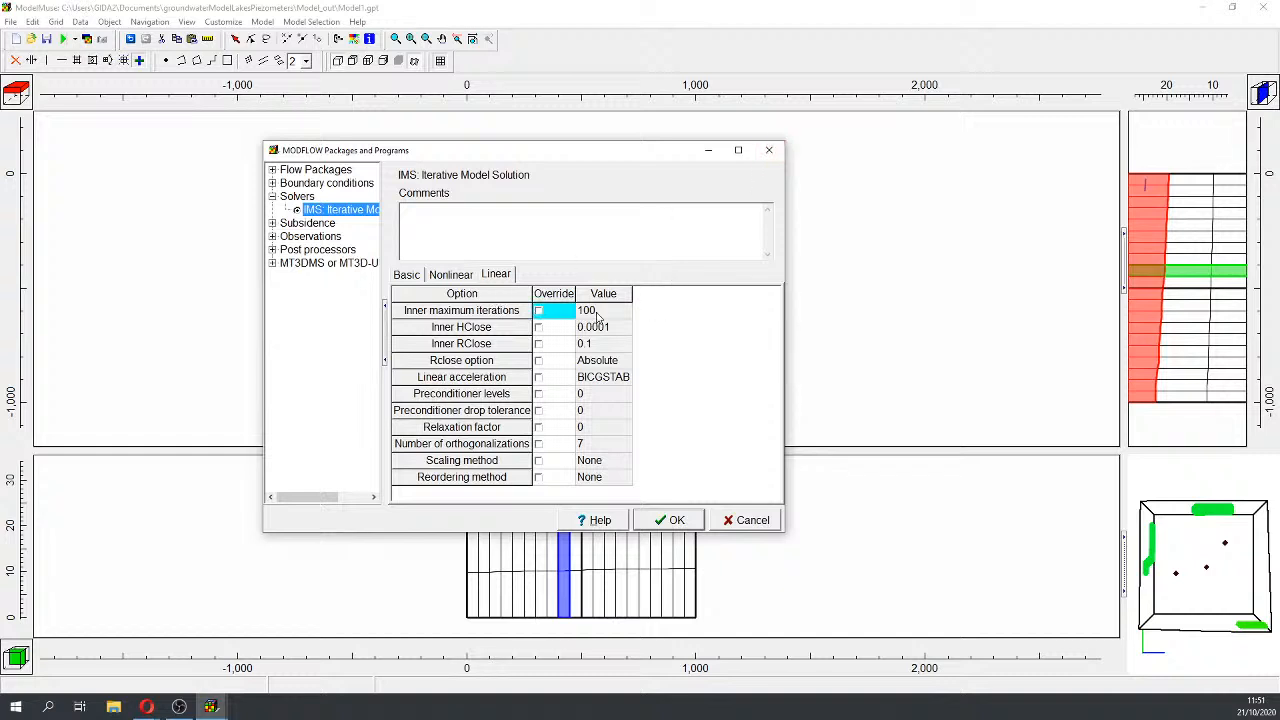
left_click(540, 314)
left_click(594, 313)
type("250")
left_click(676, 520)
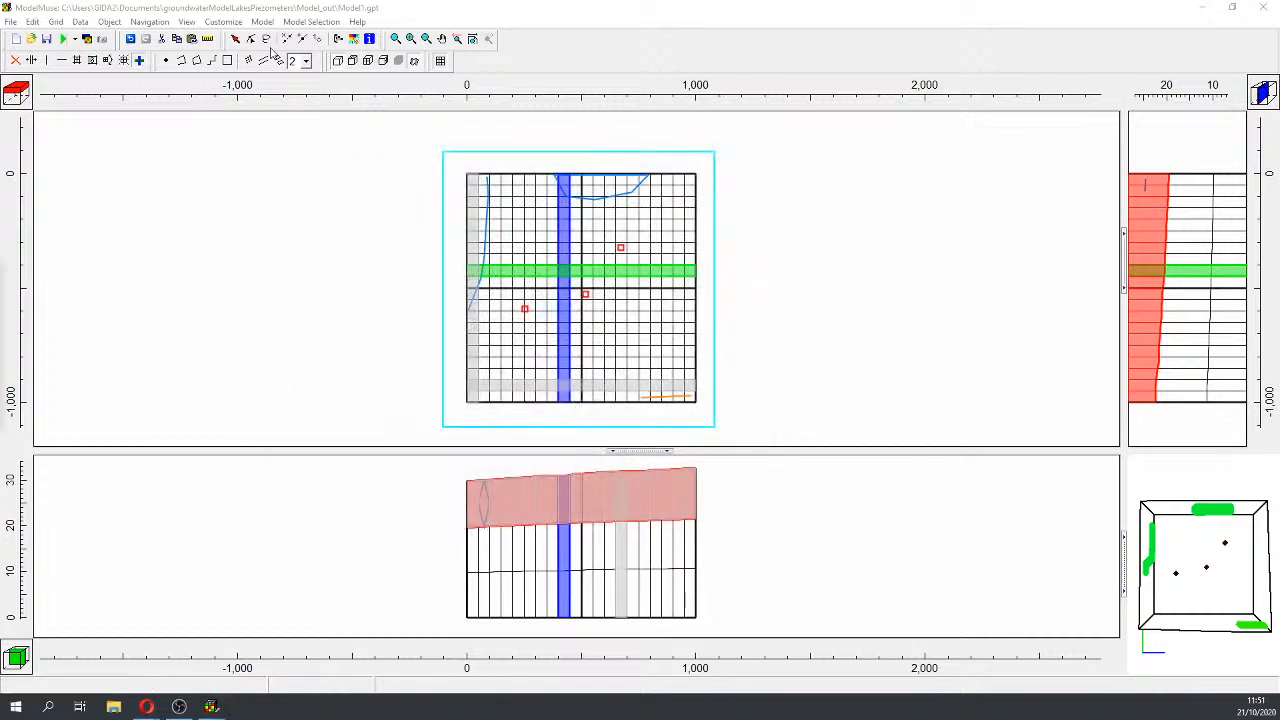
Step: Export and run Model1 again, overwriting Model1.nam, then close the run monitor
left_click(62, 39)
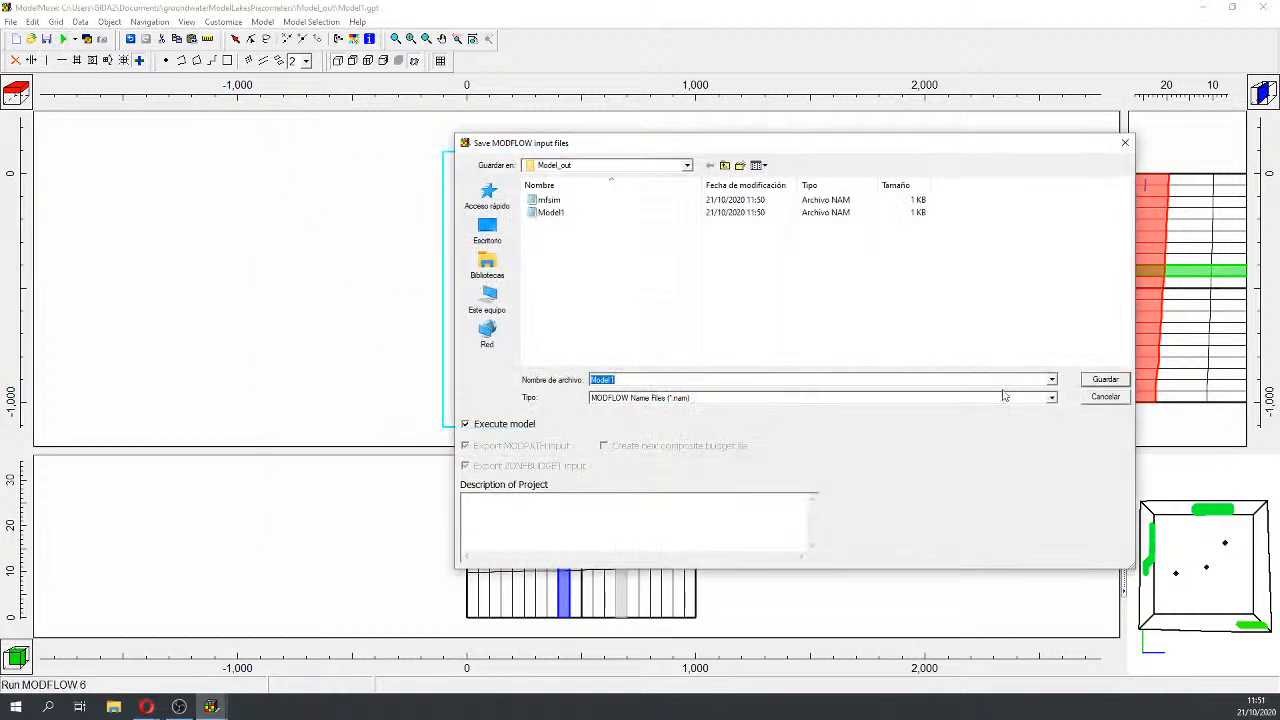
left_click(1100, 380)
left_click(696, 357)
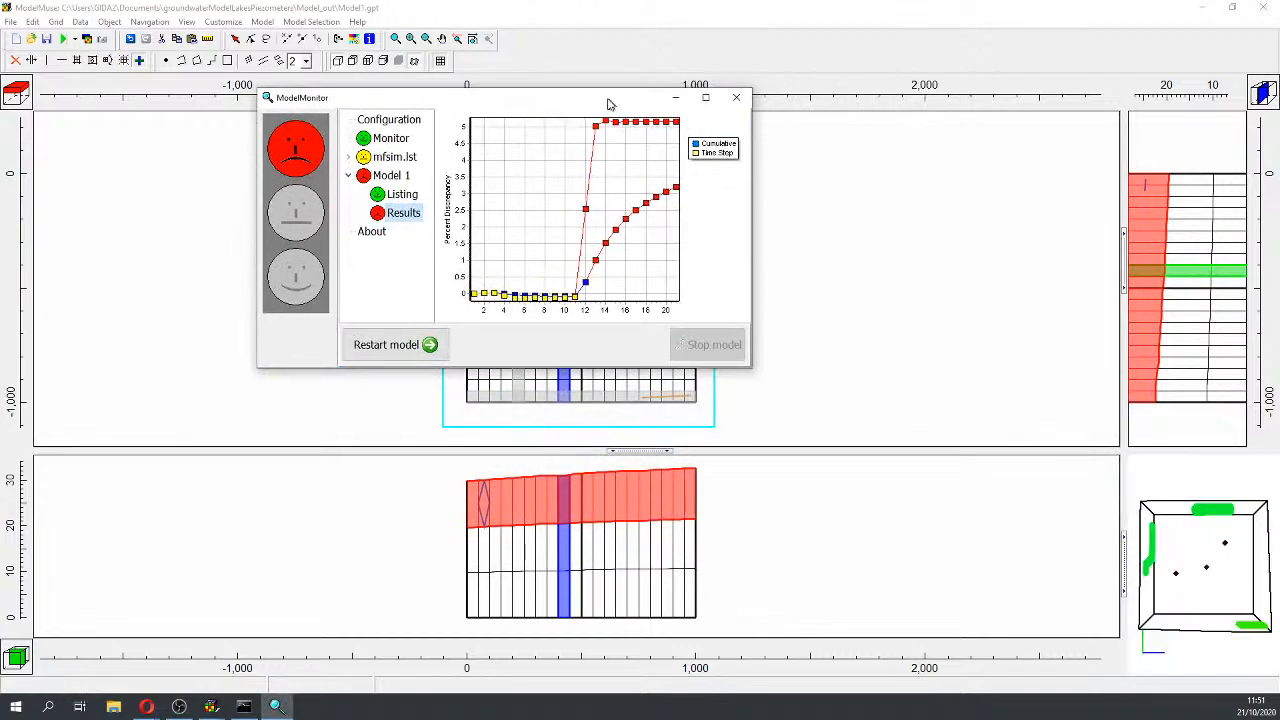
left_click(736, 100)
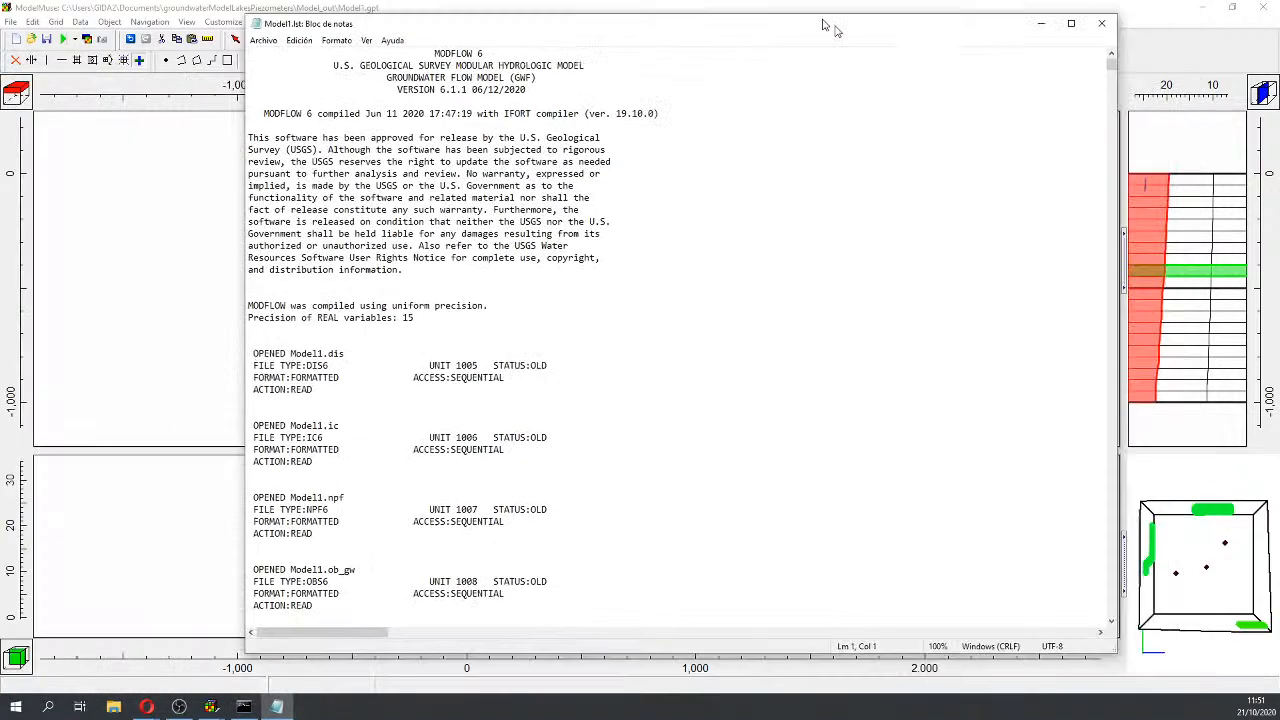
Step: Check Model1.lst's final budget: MAW outflow 5.6946E-02, 5.16 percent discrepancy; close it
left_click_drag(1093, 58, 1118, 625)
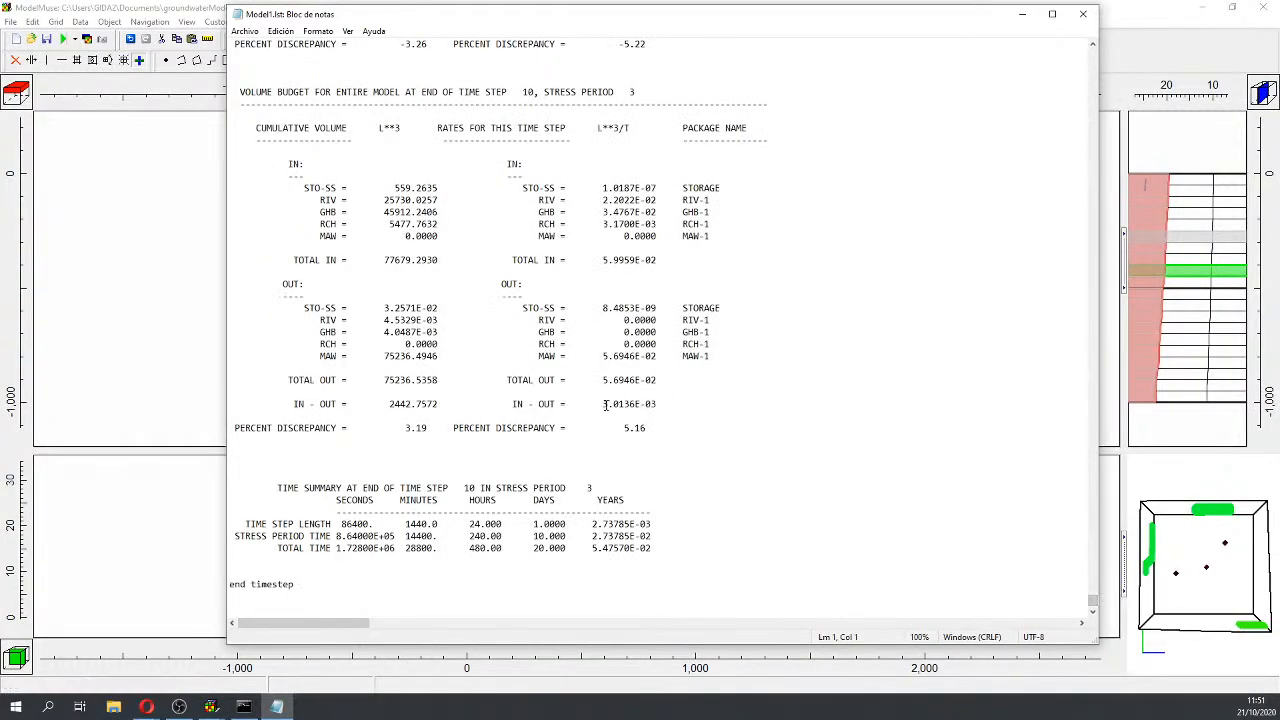
left_click_drag(604, 406, 678, 408)
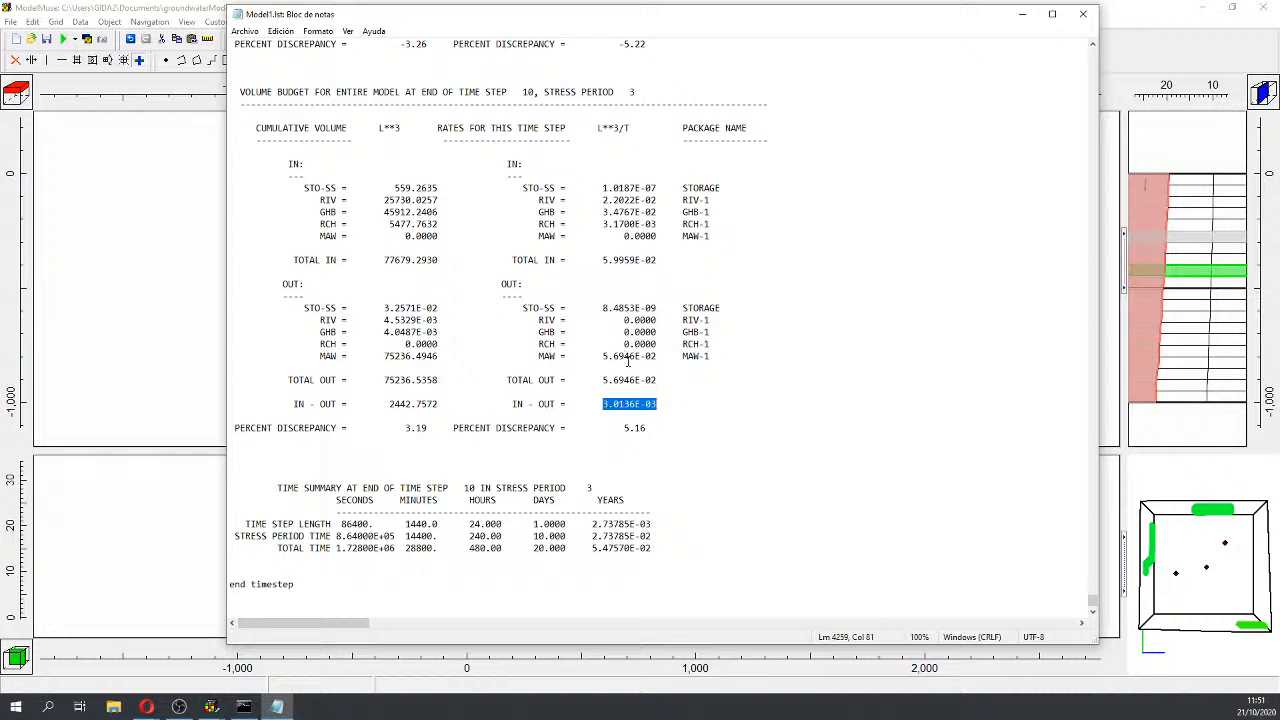
left_click_drag(597, 356, 664, 358)
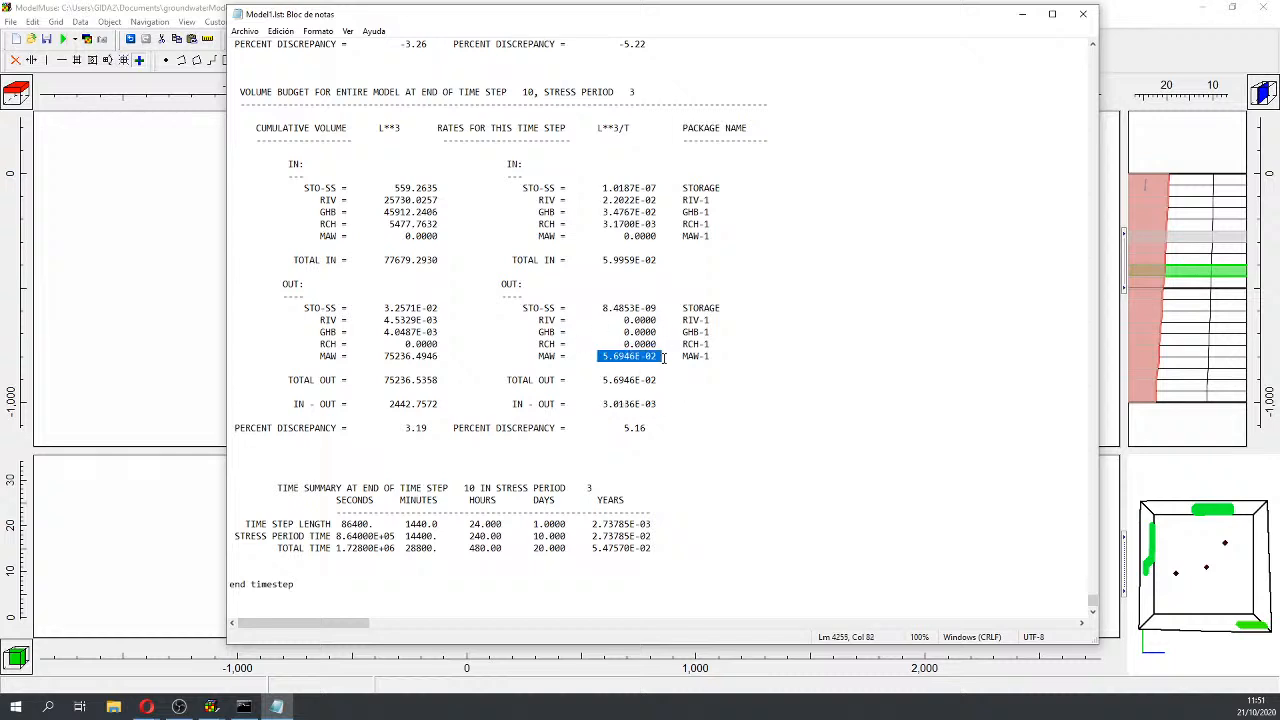
left_click(1082, 14)
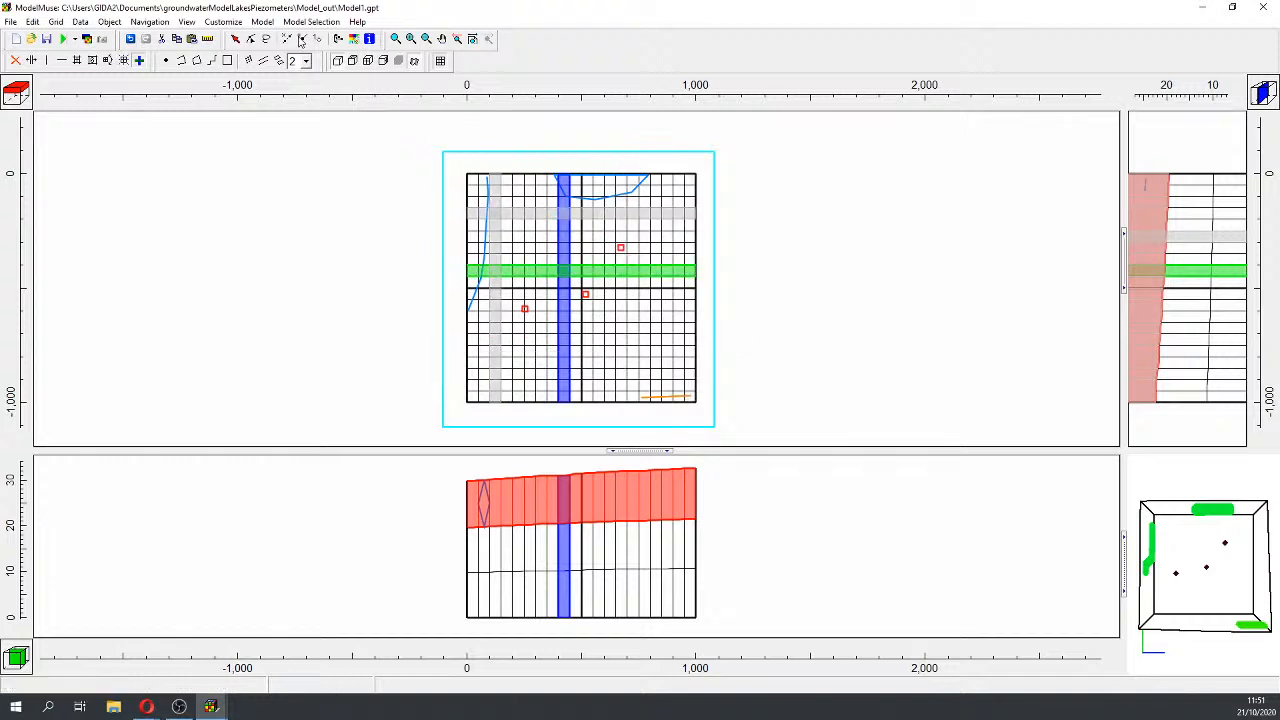
Step: Change multiAquiferWell1's MAW flow rate for period 864000–1728000 to -0.045
left_click(235, 38)
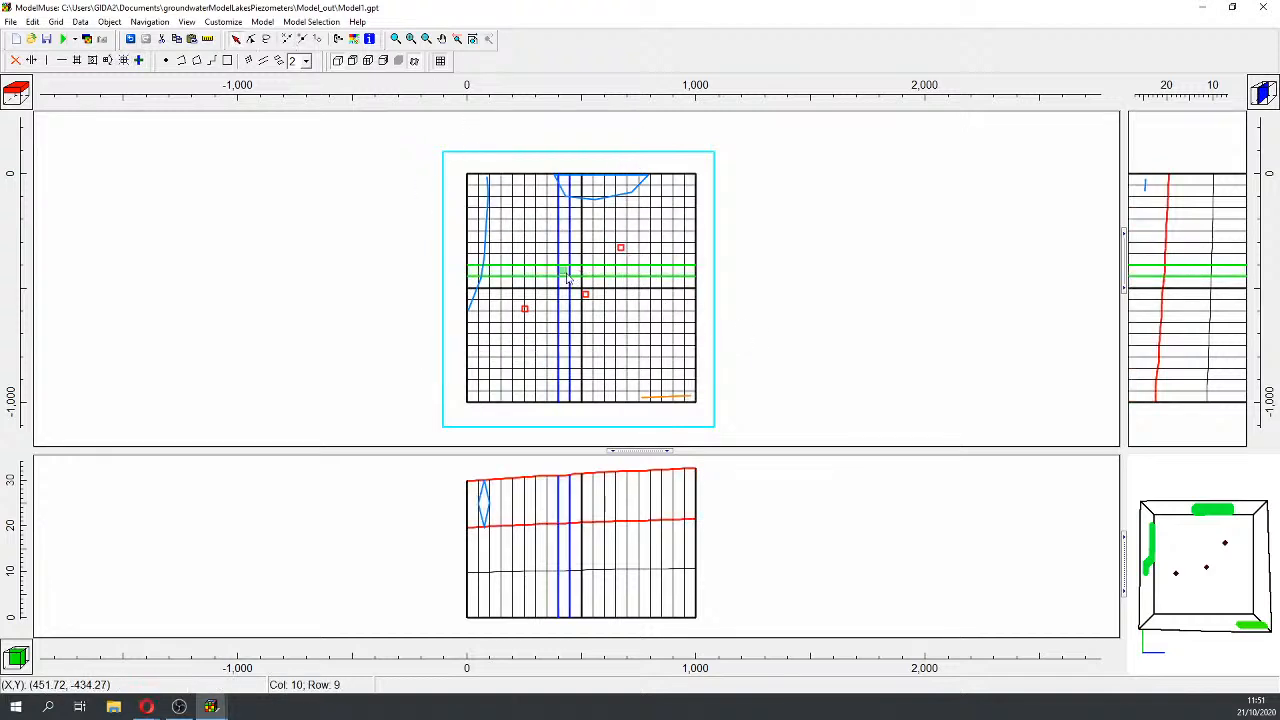
double_click(563, 273)
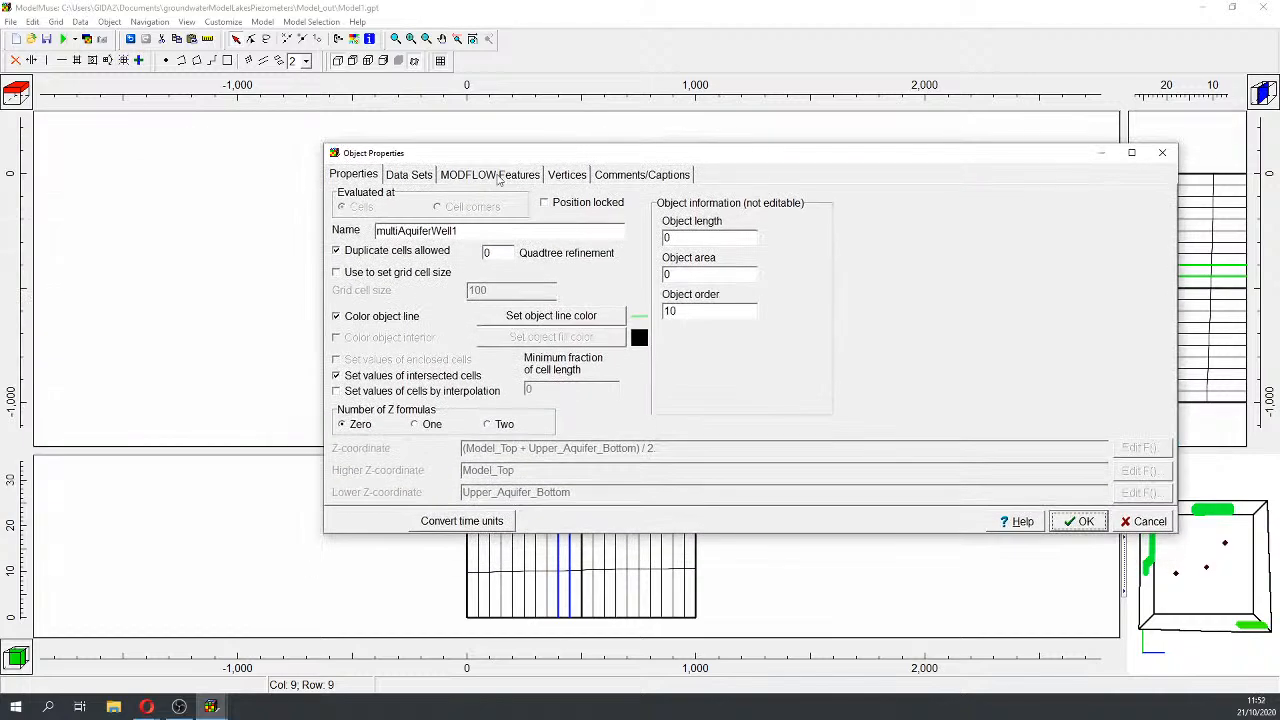
left_click(490, 174)
left_click(430, 205)
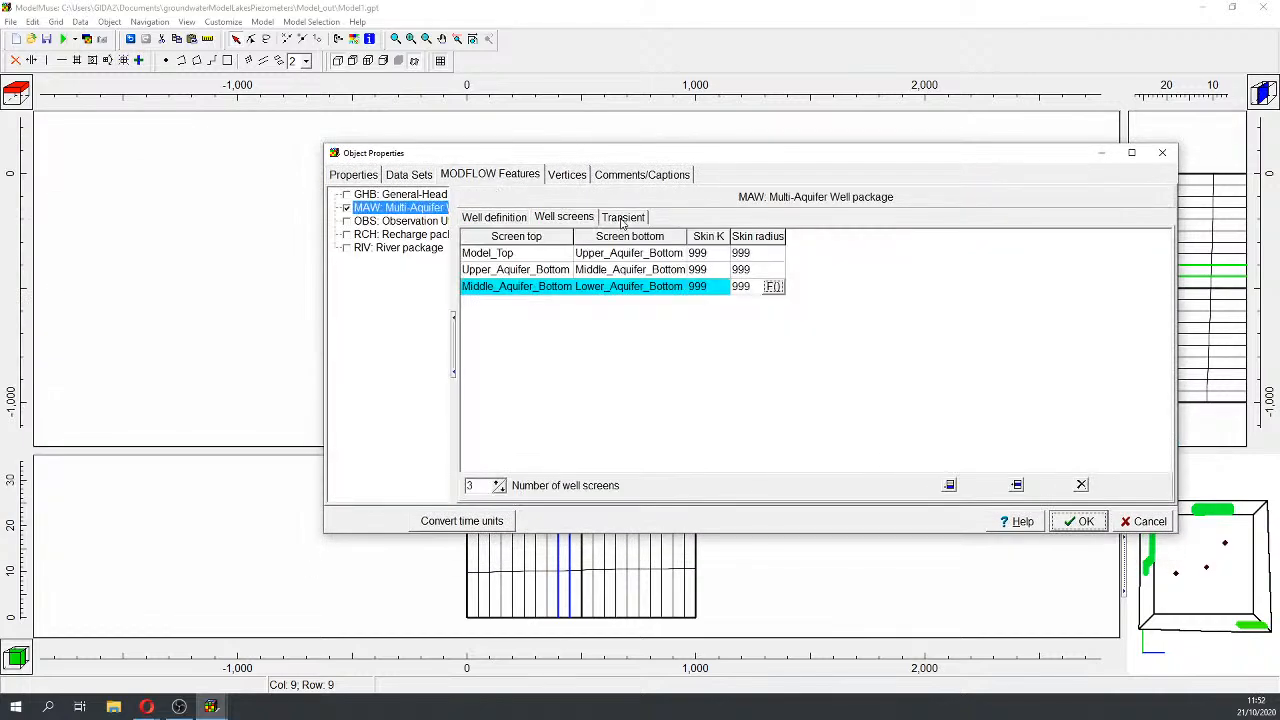
left_click(622, 217)
left_click(681, 351)
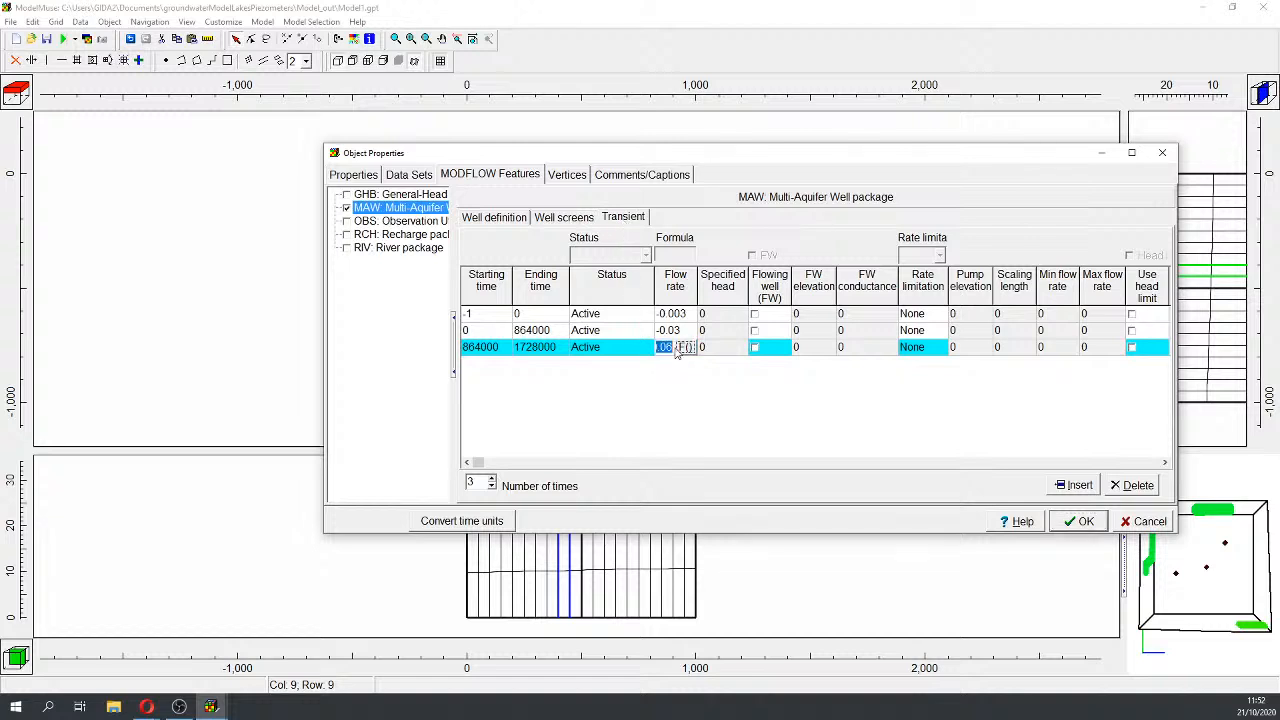
left_click(669, 347)
left_click_drag(669, 347, 680, 347)
type("45")
left_click(727, 402)
left_click(1094, 521)
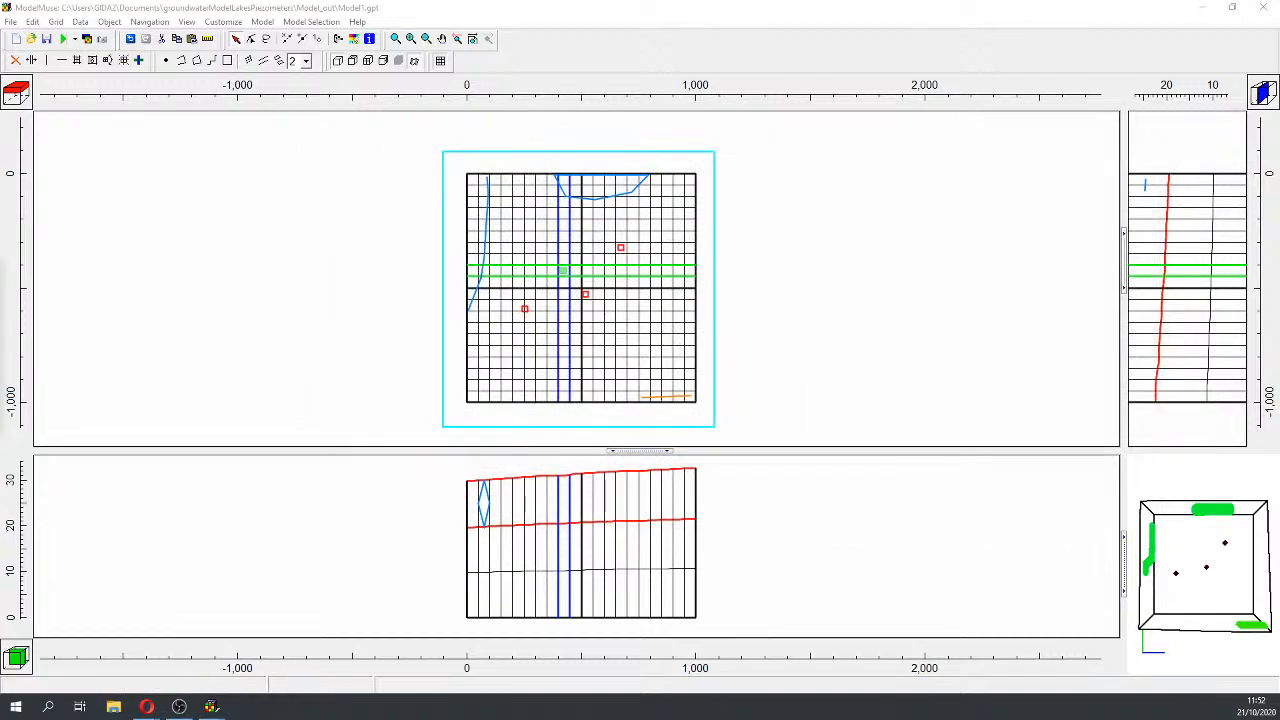
Step: Rerun Model1 with the -0.045 well rate, overwriting Model1.nam, and scroll the new listing
left_click(63, 38)
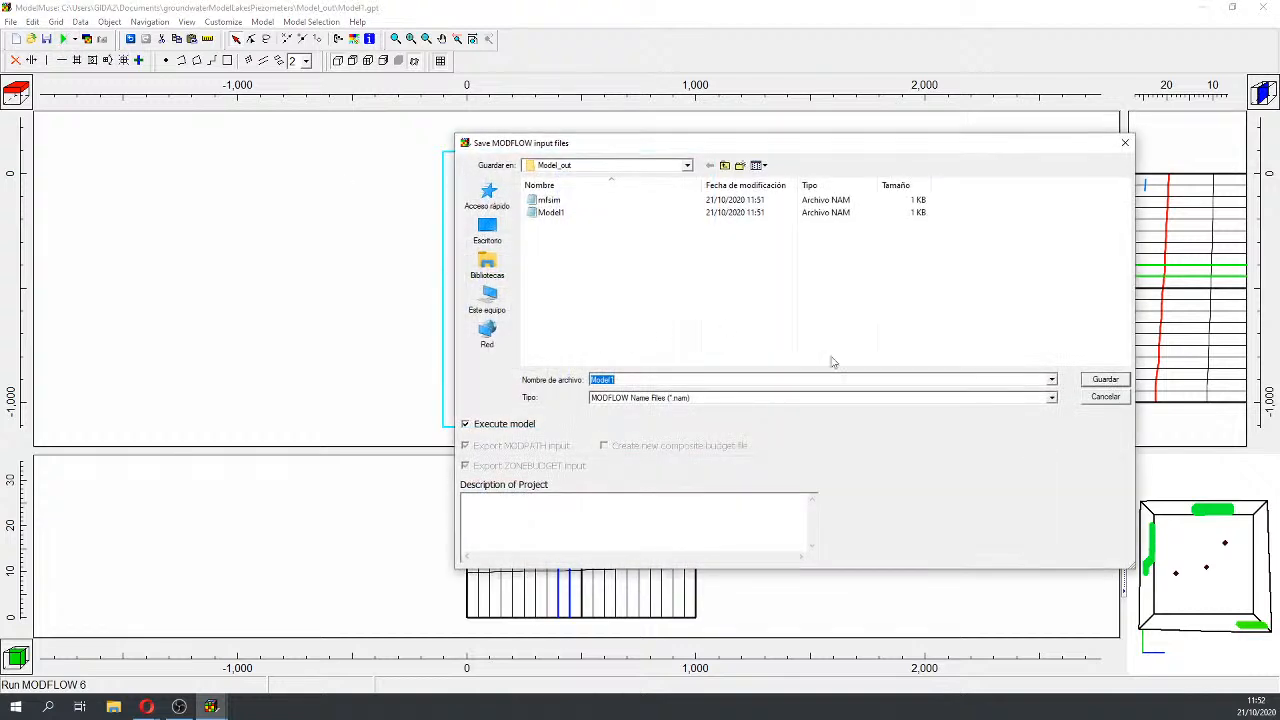
left_click(1105, 380)
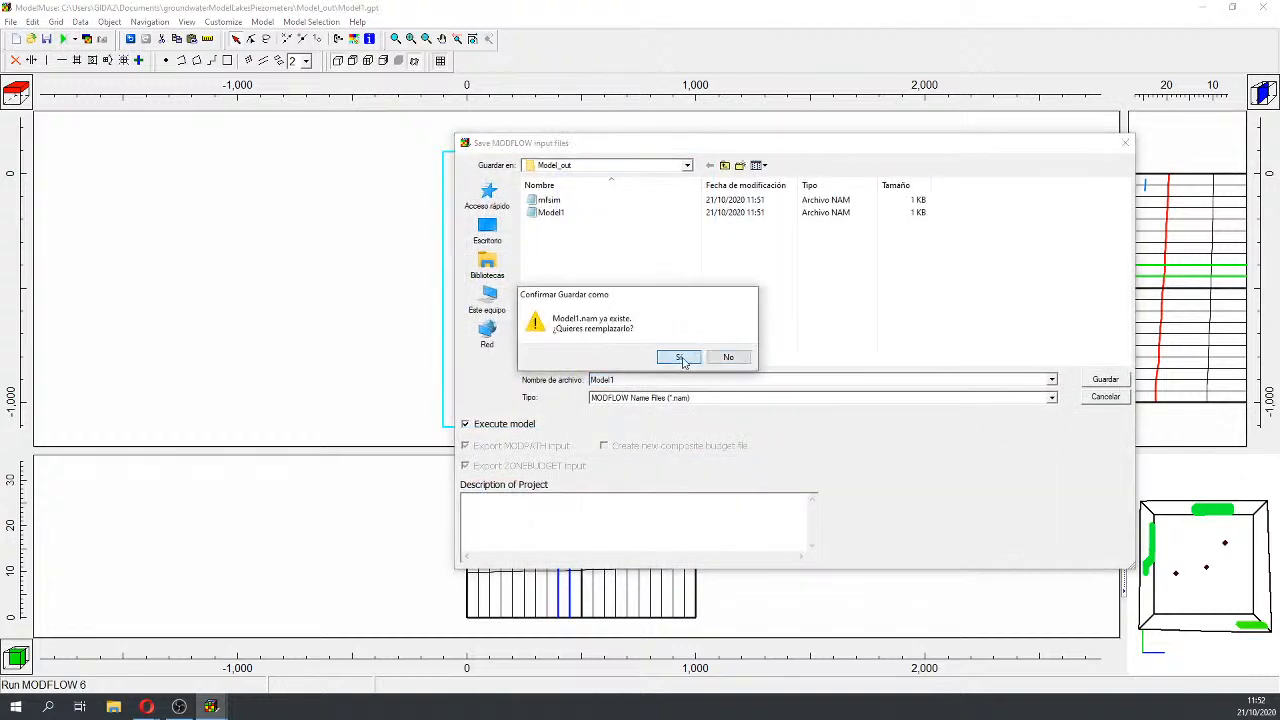
left_click(679, 358)
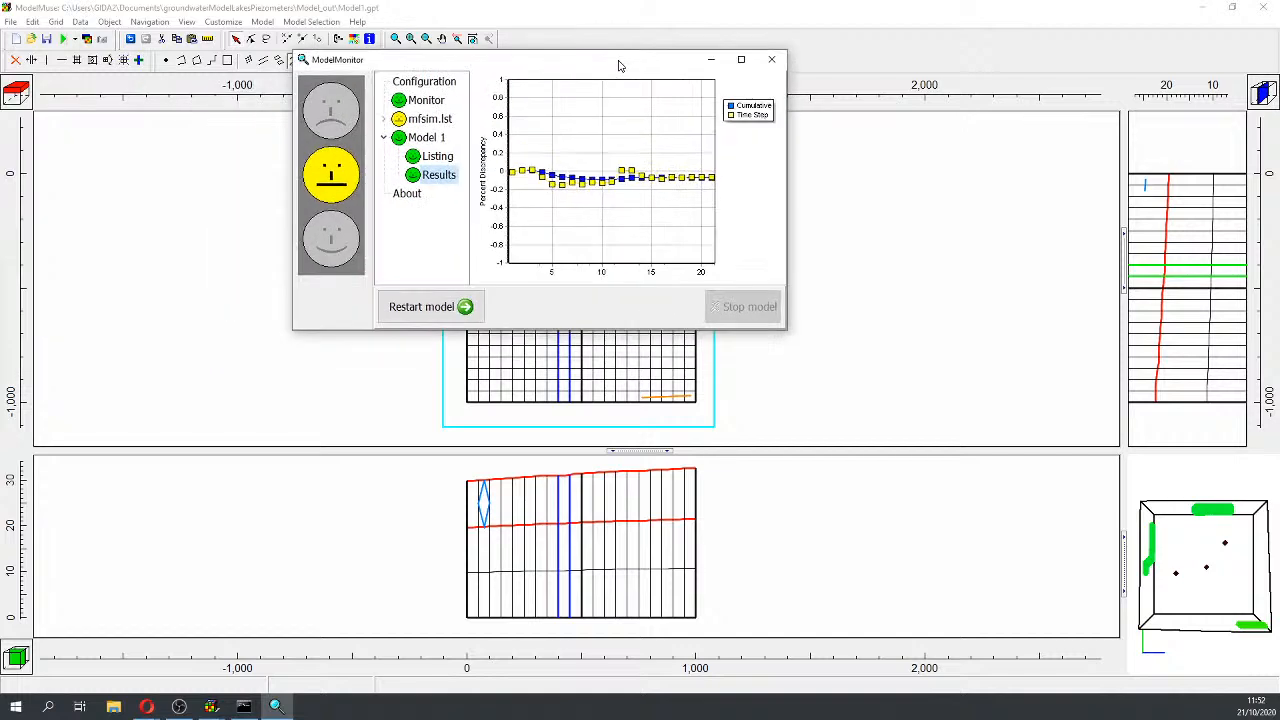
left_click(772, 63)
left_click_drag(1094, 63, 1094, 600)
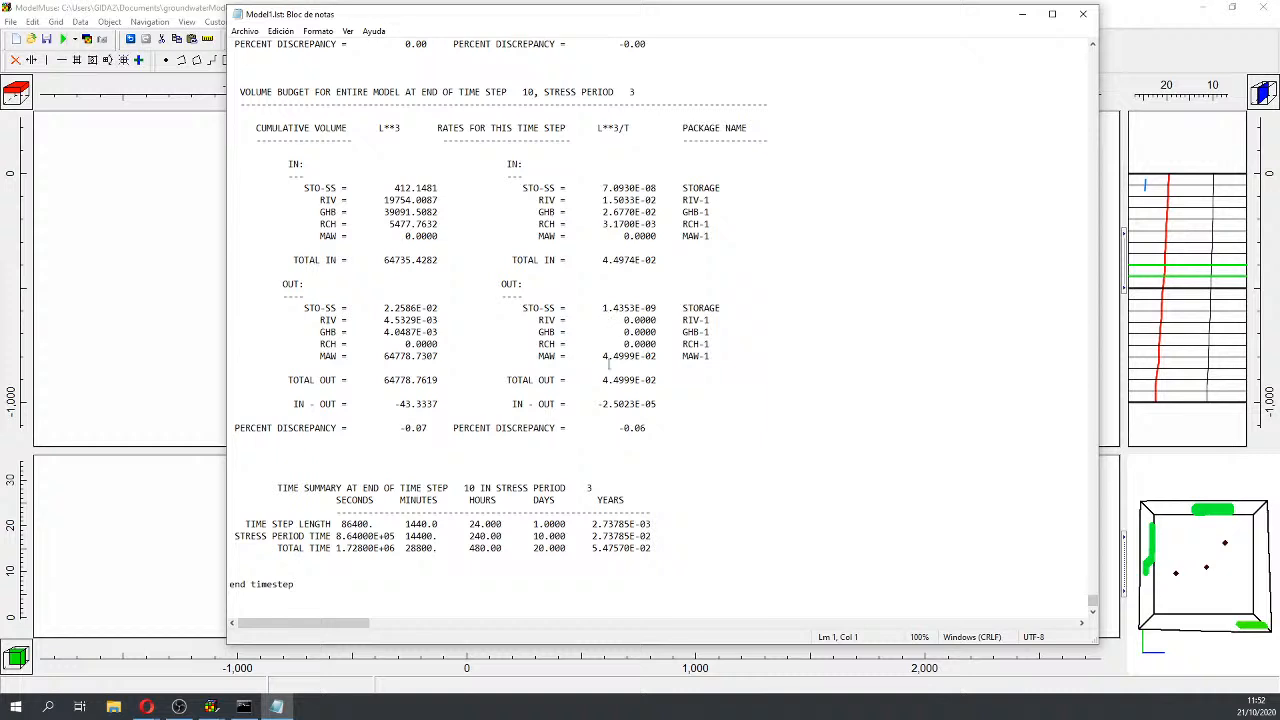
Step: Note the new MAW outflow 4.4999E-02 (-0.06 percent discrepancy) and close Model1.lst
left_click_drag(600, 356, 660, 360)
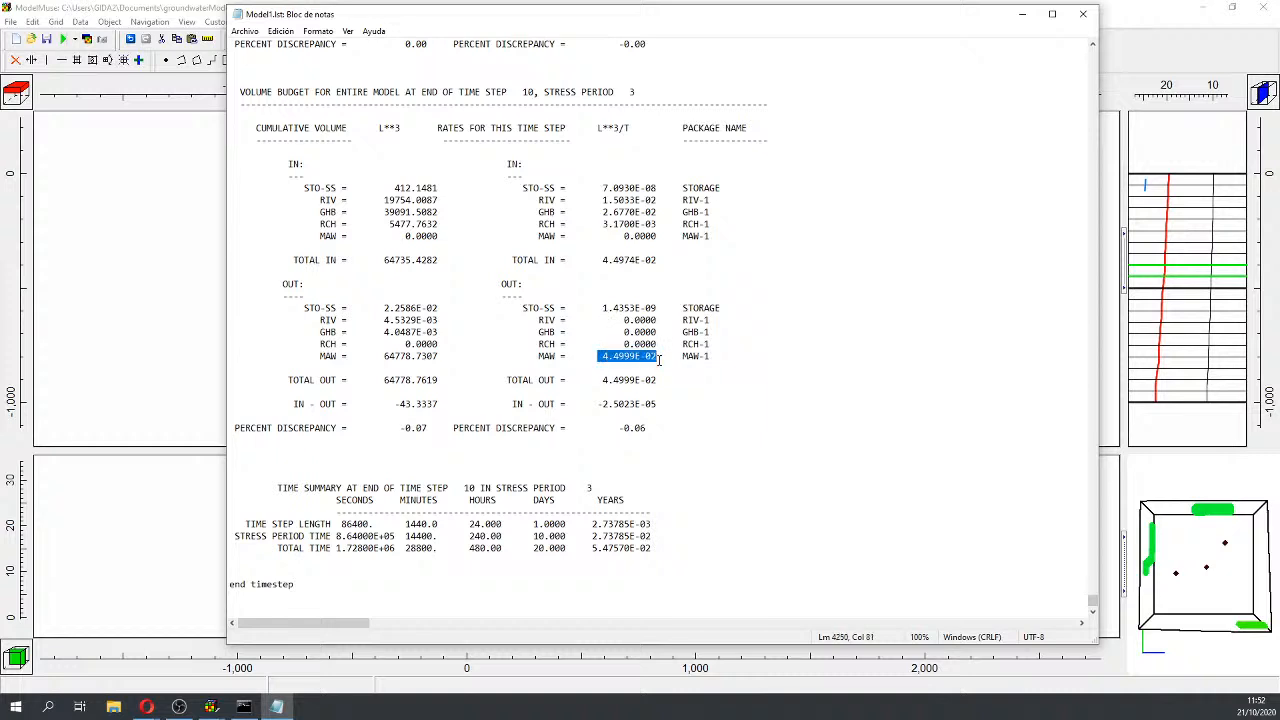
left_click(1083, 14)
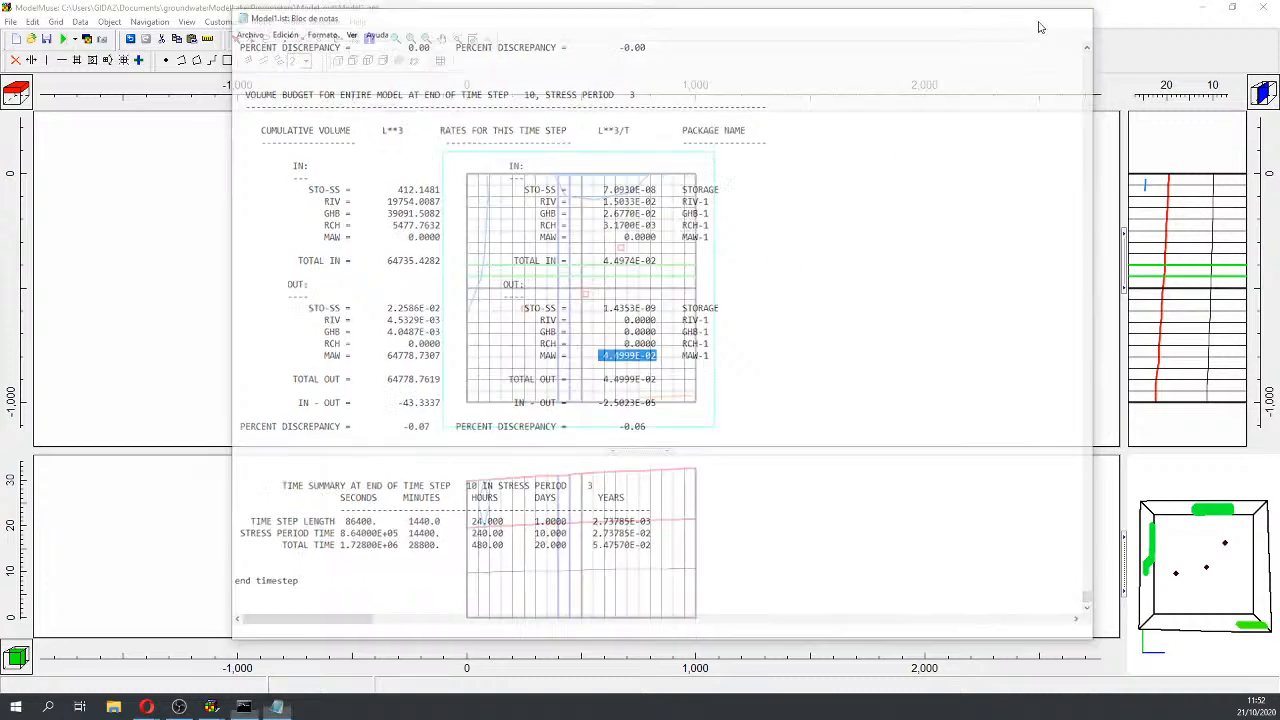
left_click(48, 707)
Step: Import Model1's Head Period 3, Step 10 results as grid contours
left_click(48, 707)
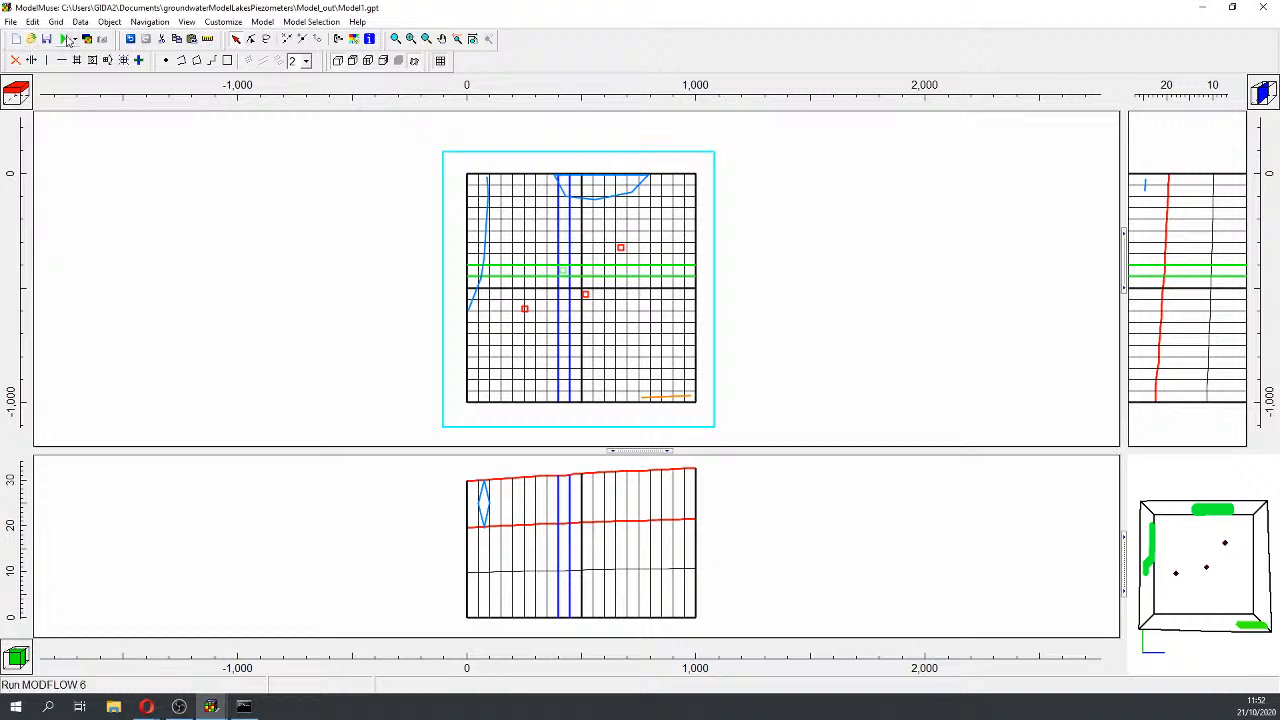
left_click(87, 39)
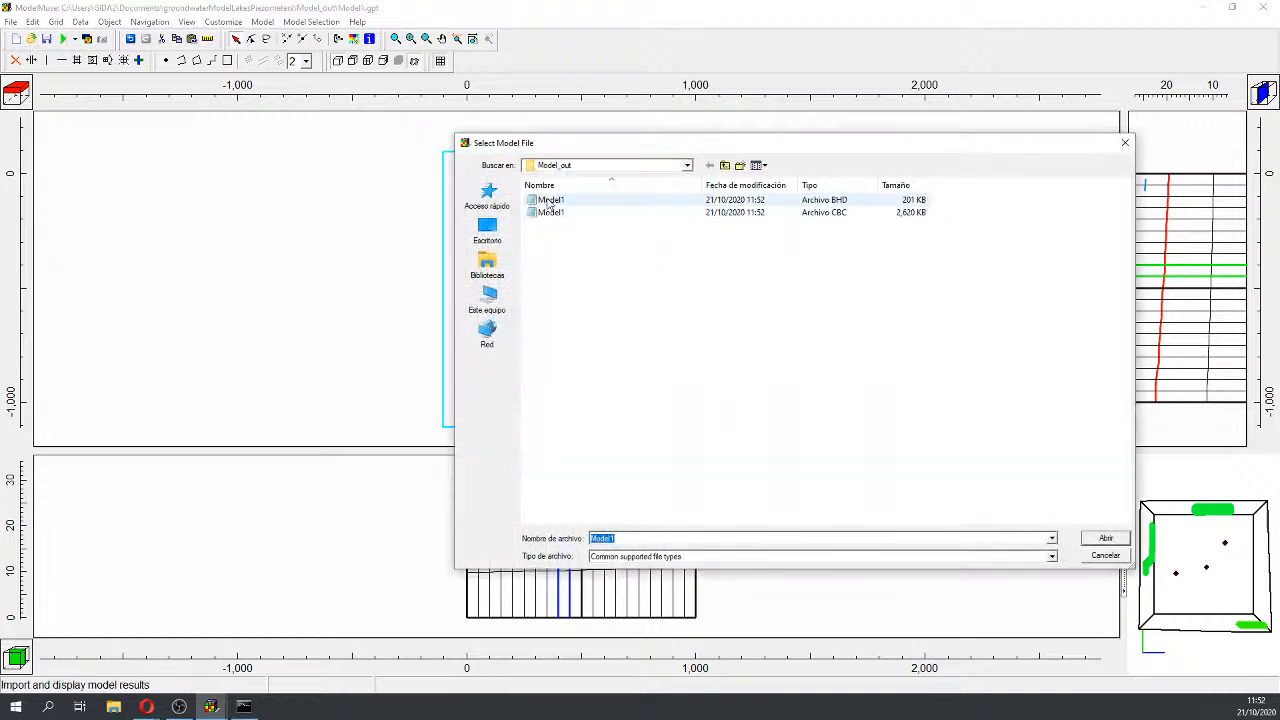
double_click(548, 200)
left_click_drag(847, 249, 834, 386)
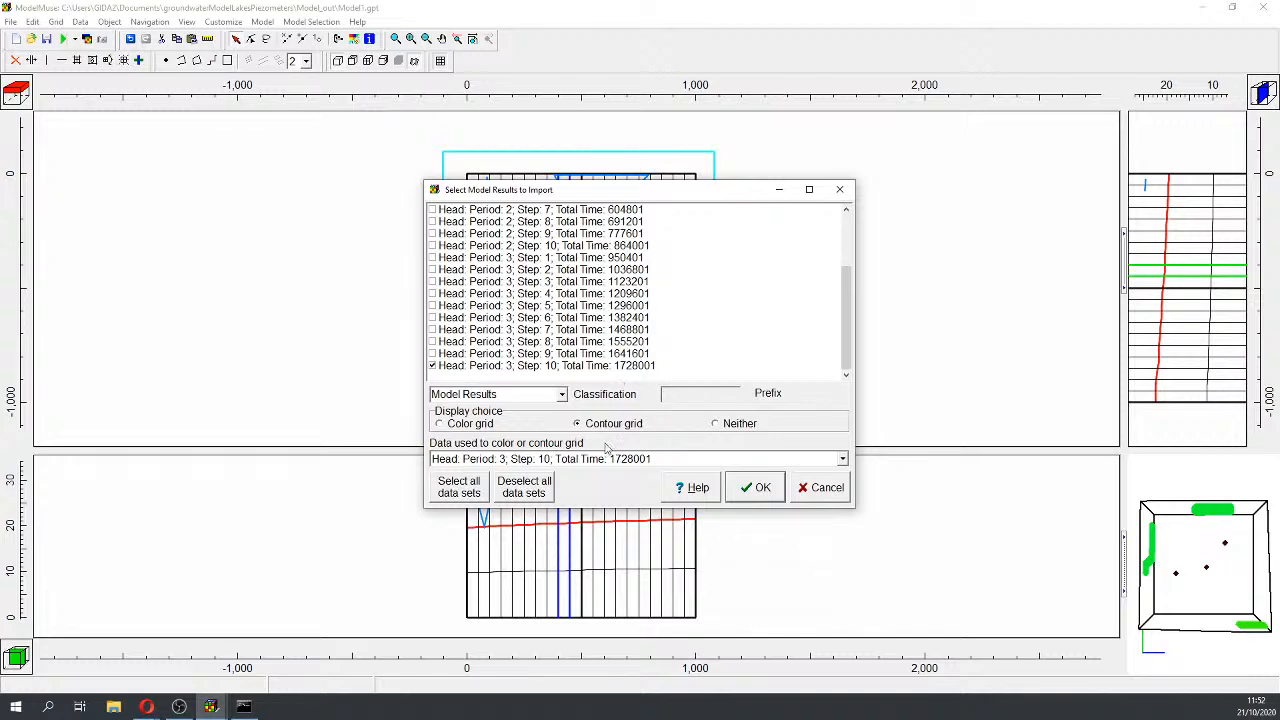
left_click(760, 488)
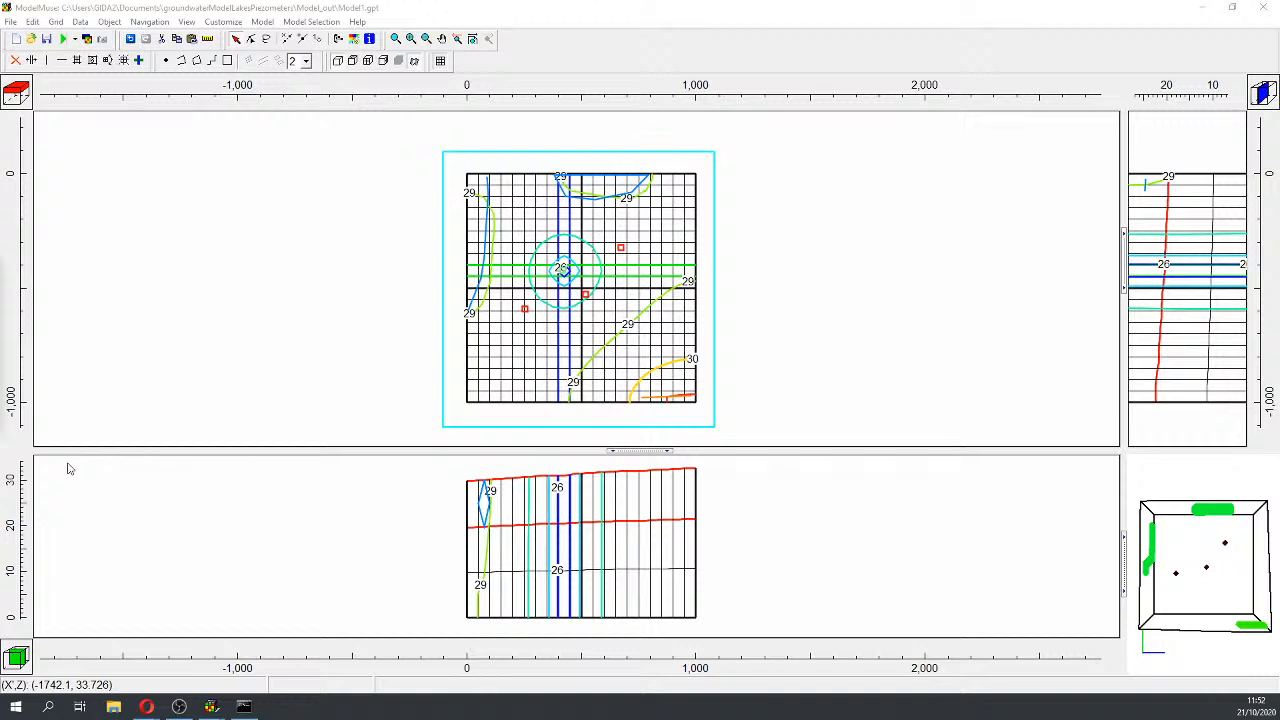
Step: Step the displayed head contours down to layer 3
left_click(25, 110)
left_click(25, 110)
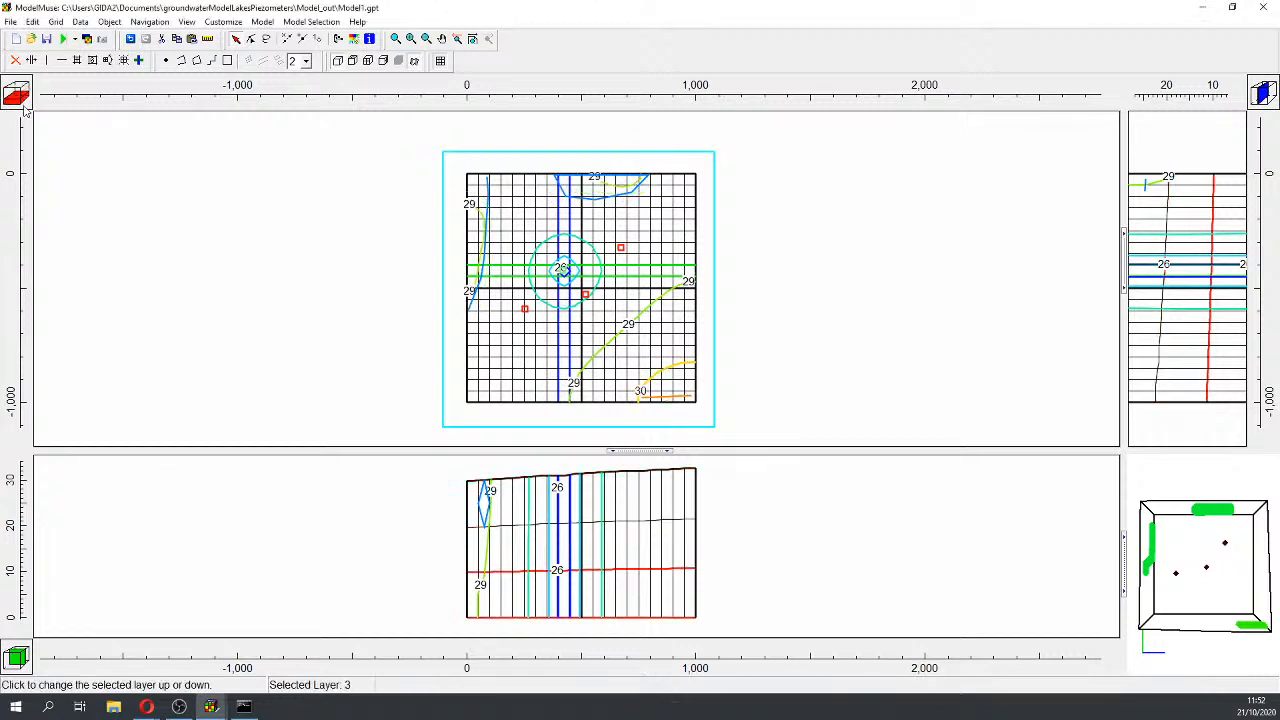
left_click(369, 38)
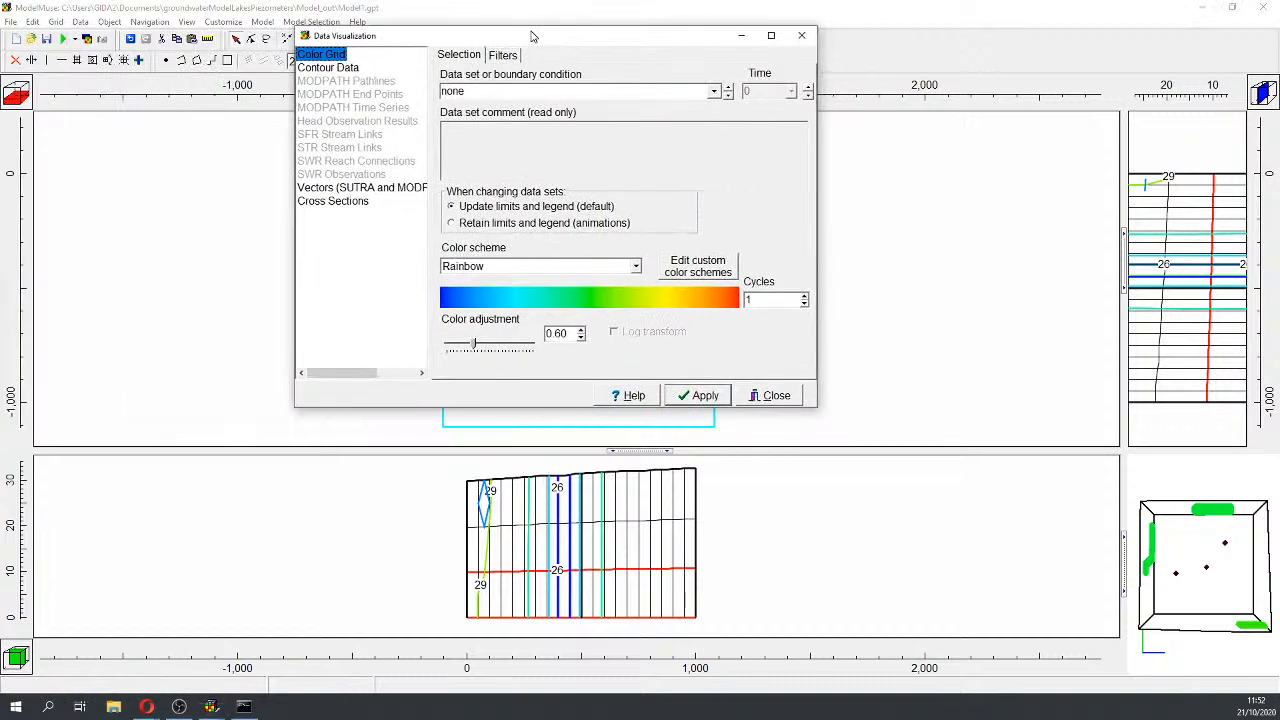
Step: Add Water_Table_P3_S10 to the cross-section data sets to plot
left_click(313, 201)
left_click(445, 56)
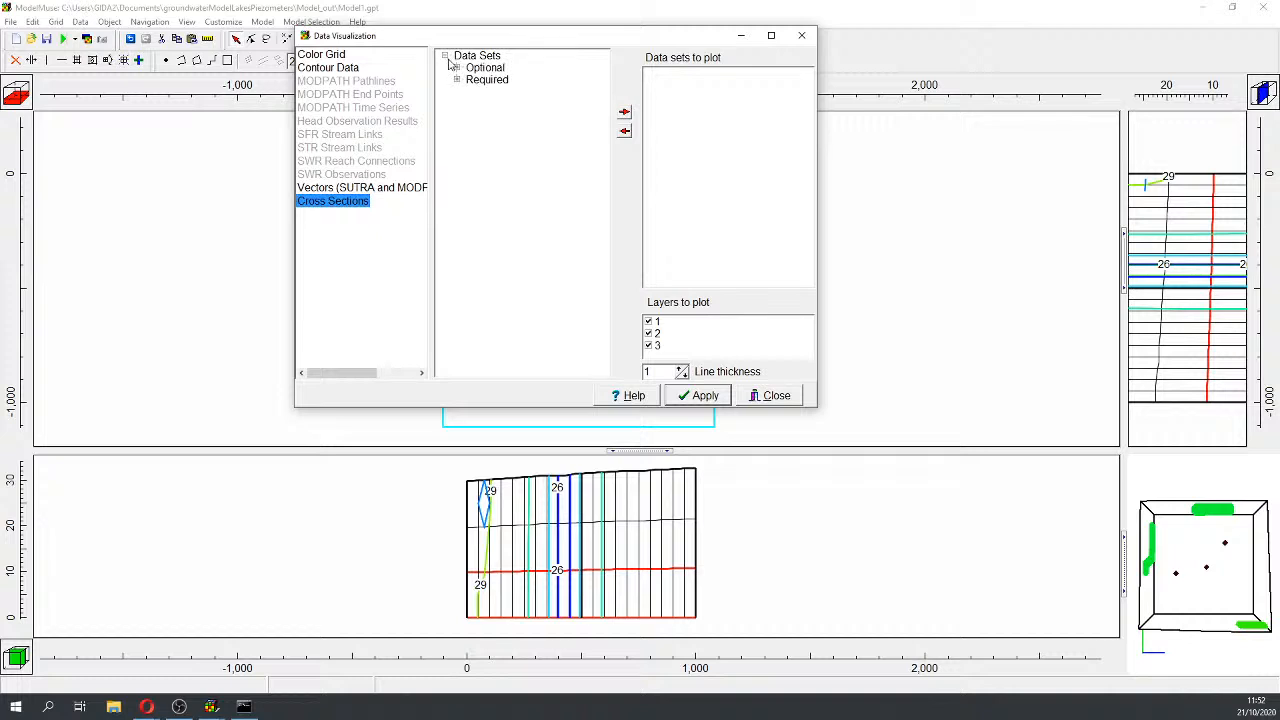
left_click(457, 67)
left_click(469, 79)
left_click(481, 115)
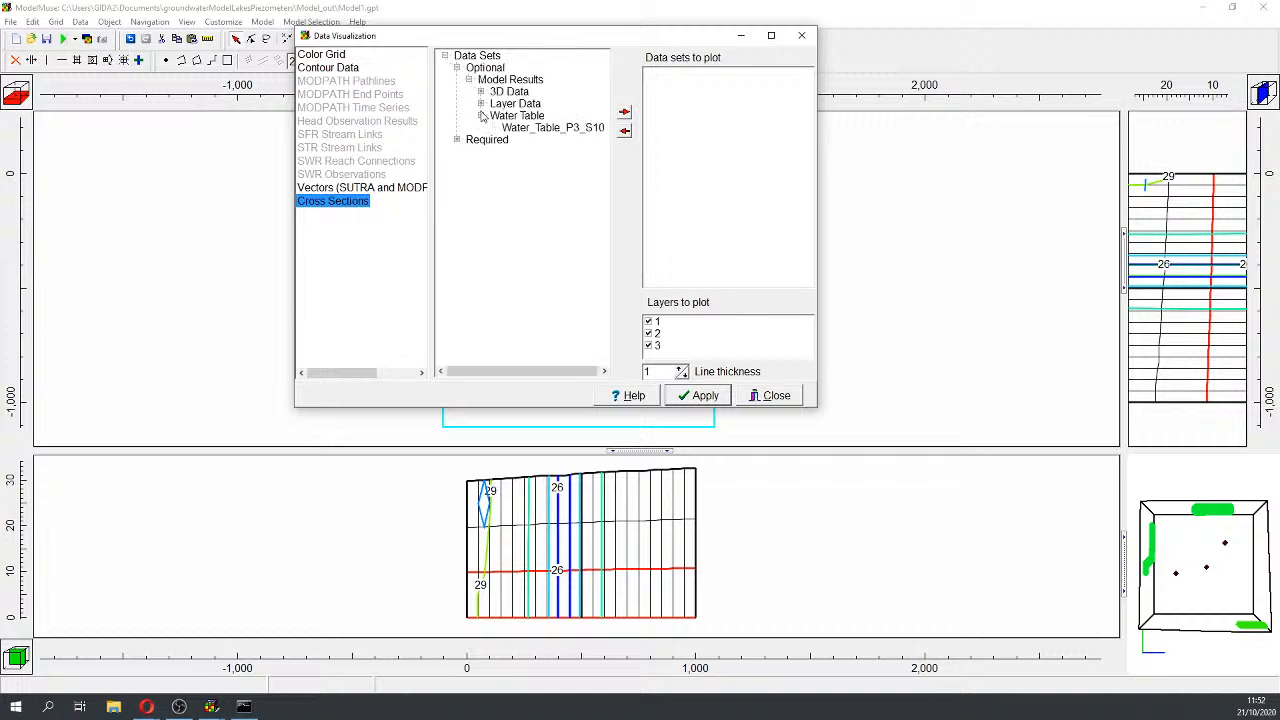
left_click(540, 129)
left_click(624, 112)
Step: Set the water table line colour to blue, apply, and close Data Visualization
left_click(809, 75)
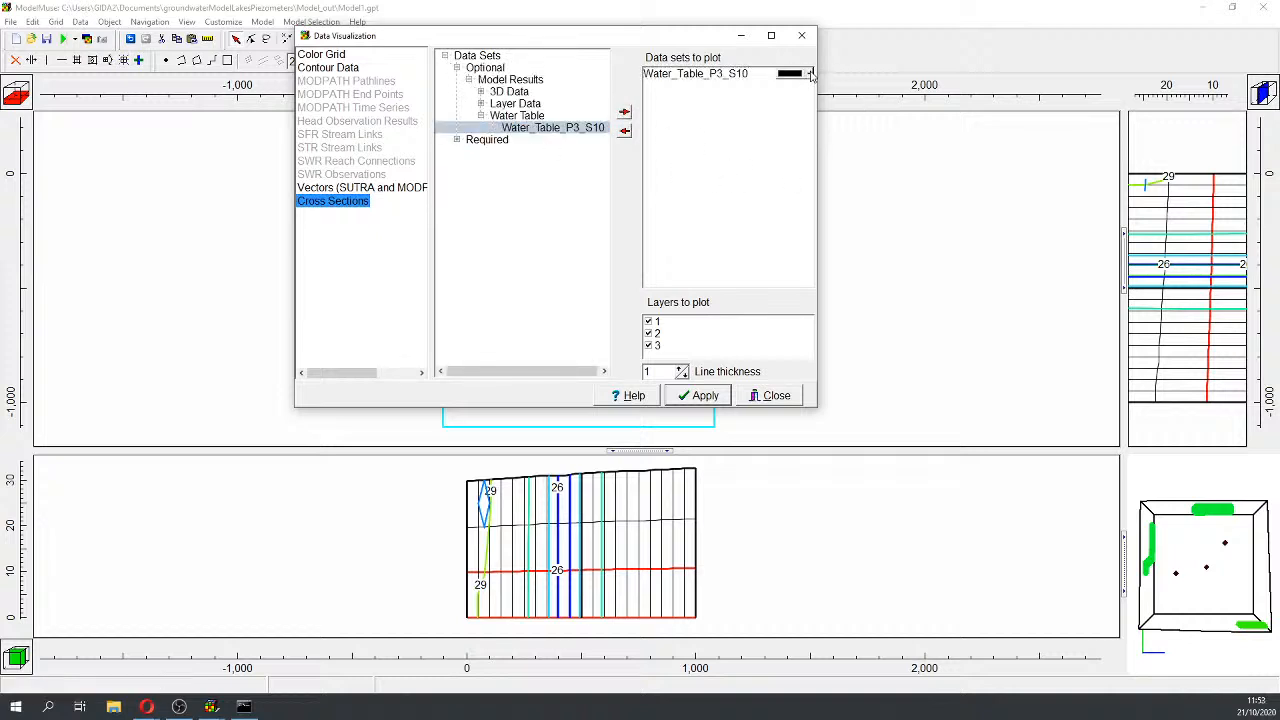
left_click(809, 75)
left_click(726, 42)
left_click_drag(724, 42, 591, 47)
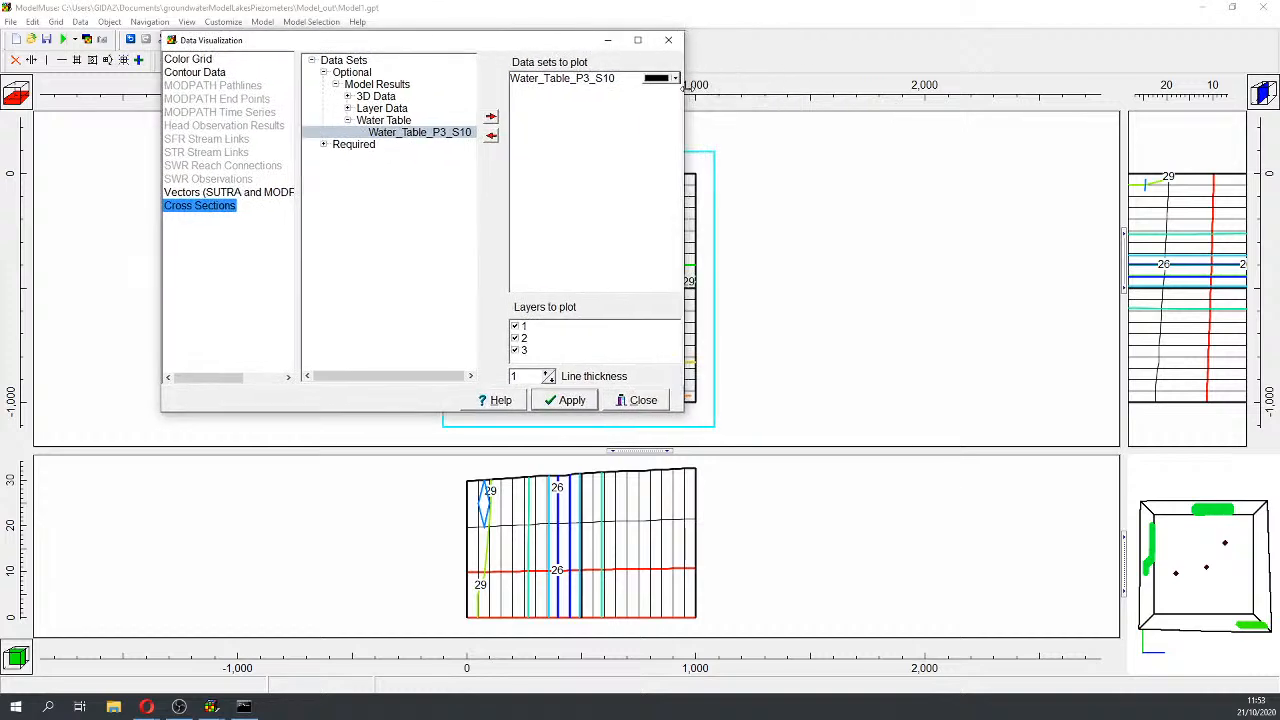
left_click(674, 79)
left_click(661, 142)
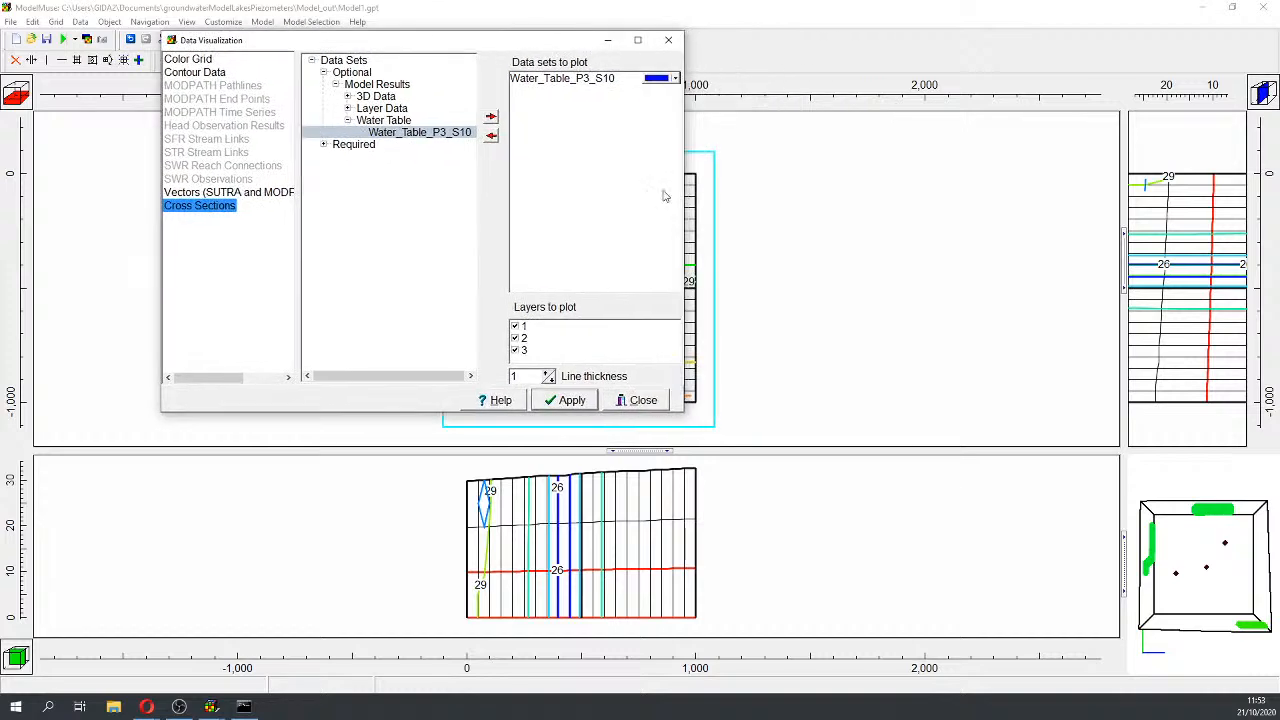
left_click(576, 405)
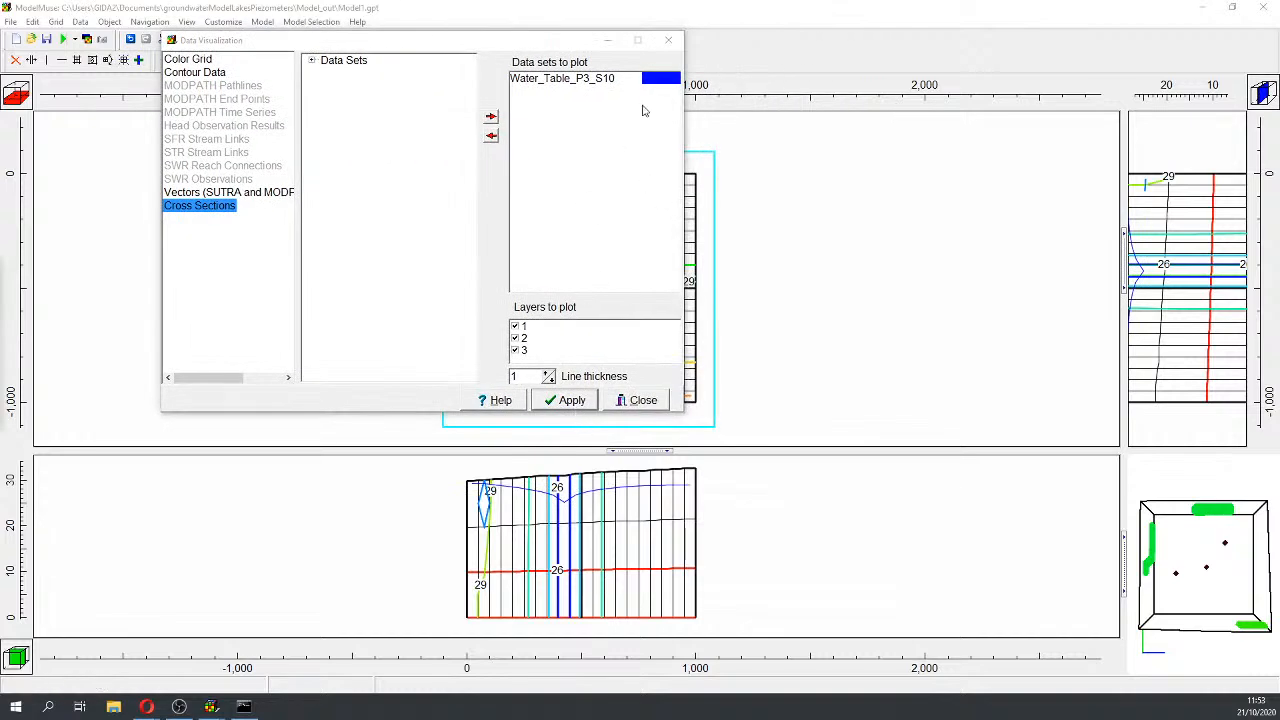
left_click(668, 40)
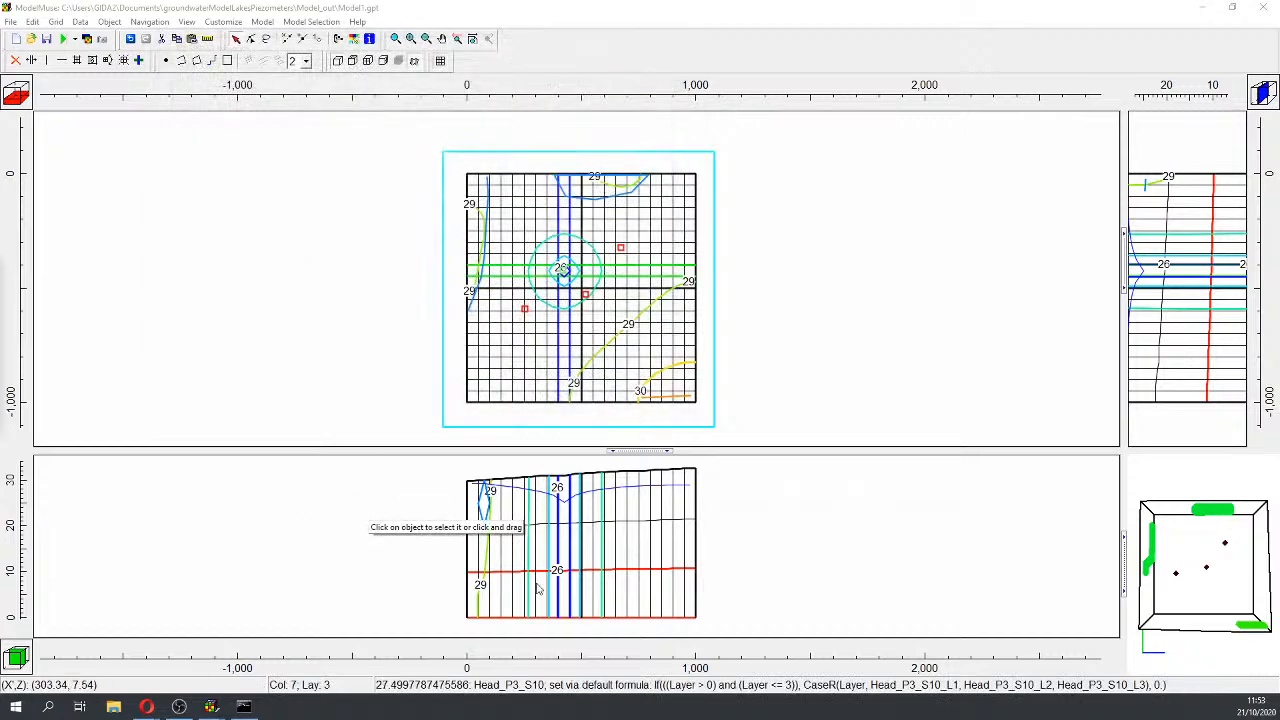
Step: Launch Anaconda Prompt (miniconda3) by searching 'an' in Windows search
left_click(47, 707)
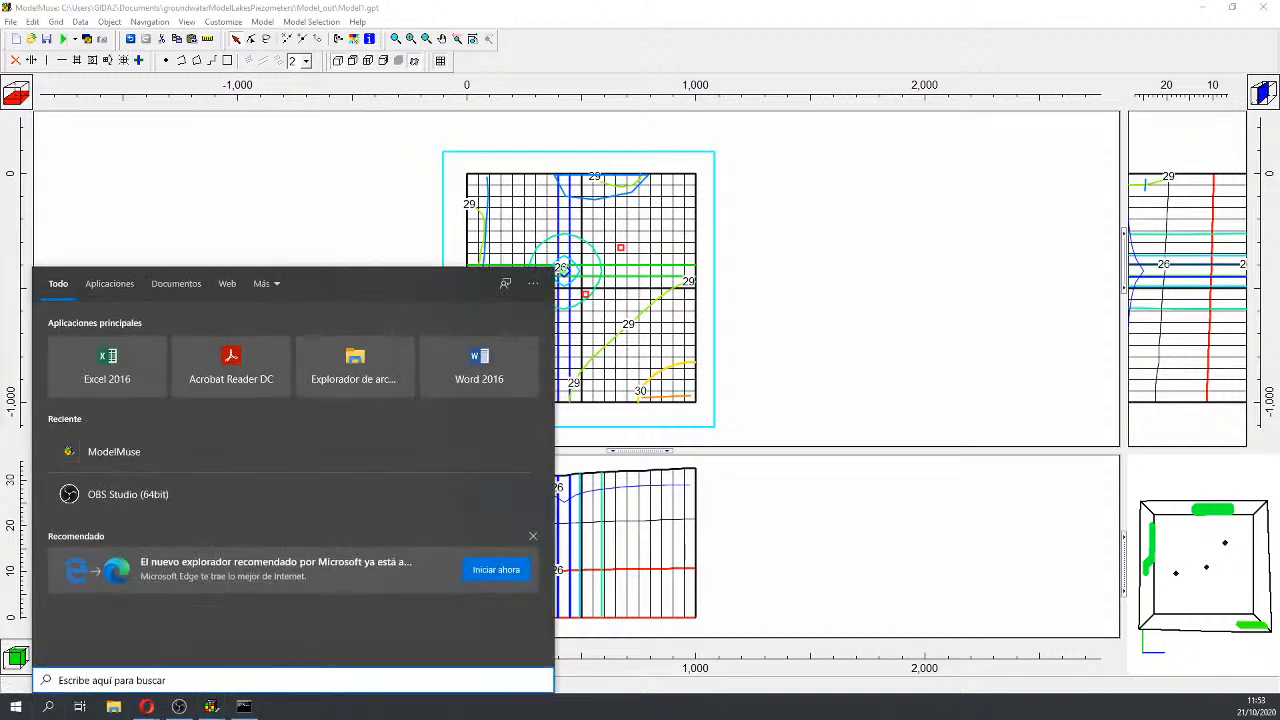
key("Escape")
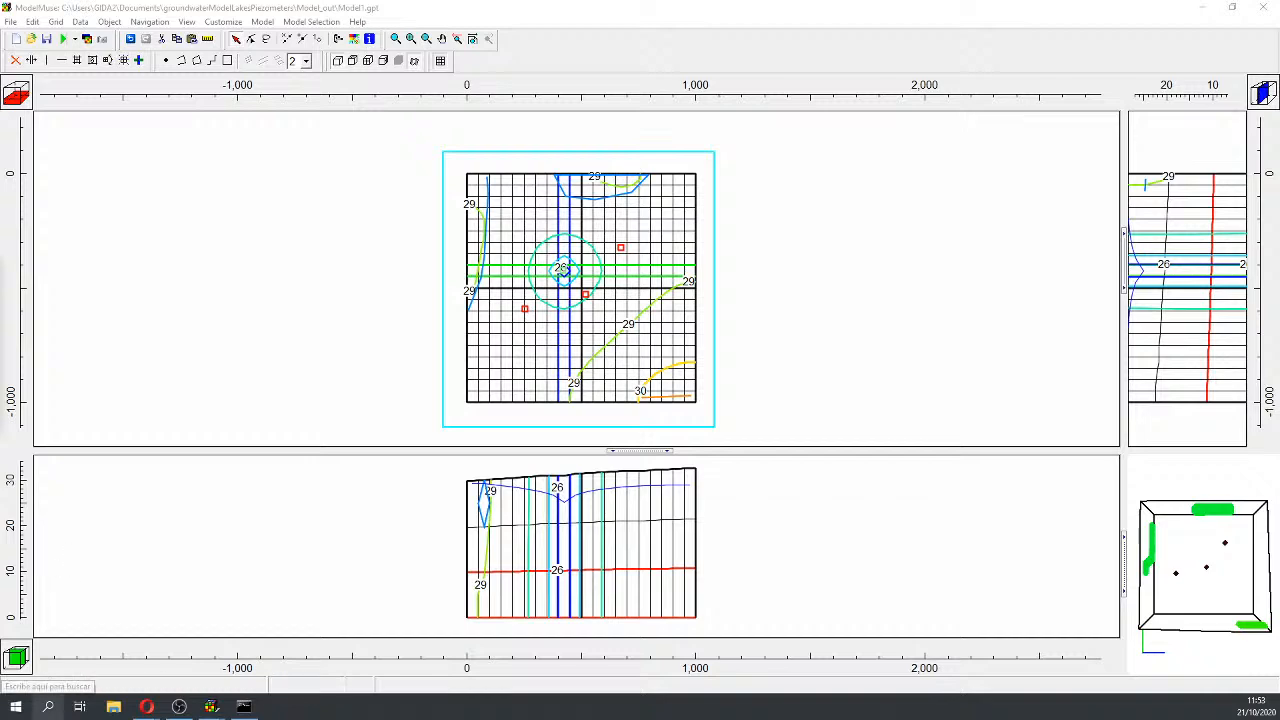
left_click(47, 706)
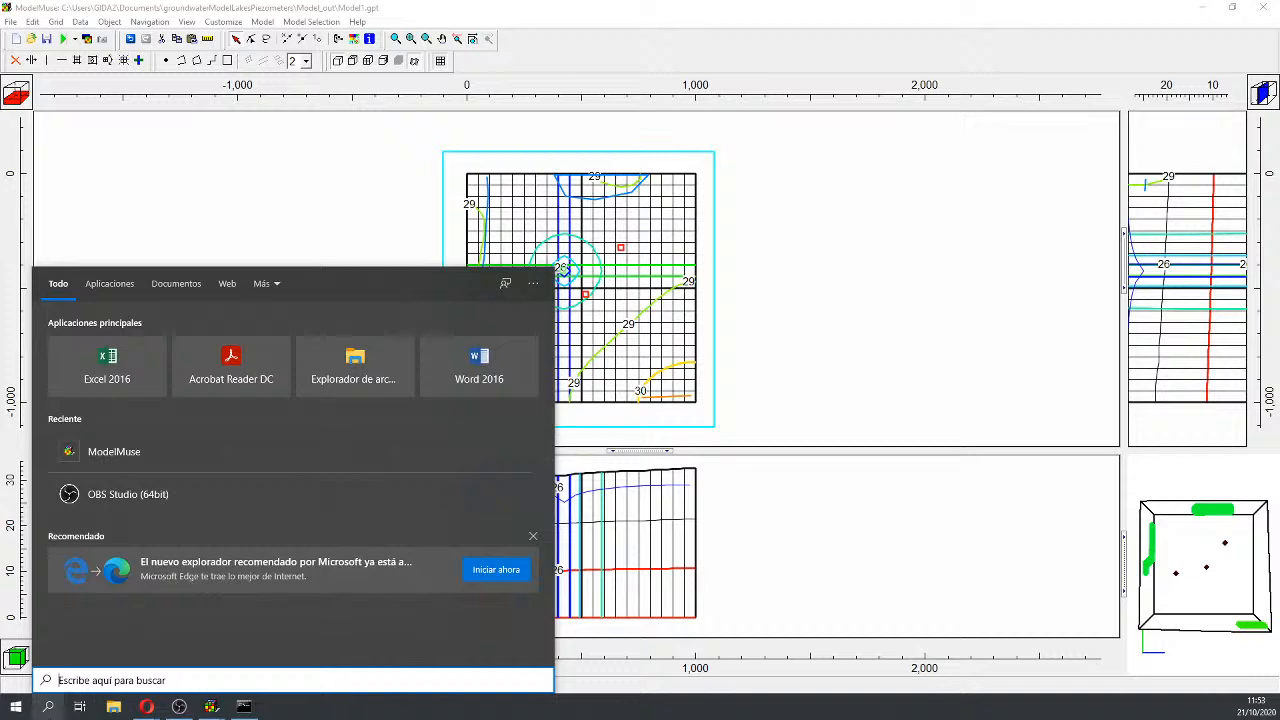
type("an")
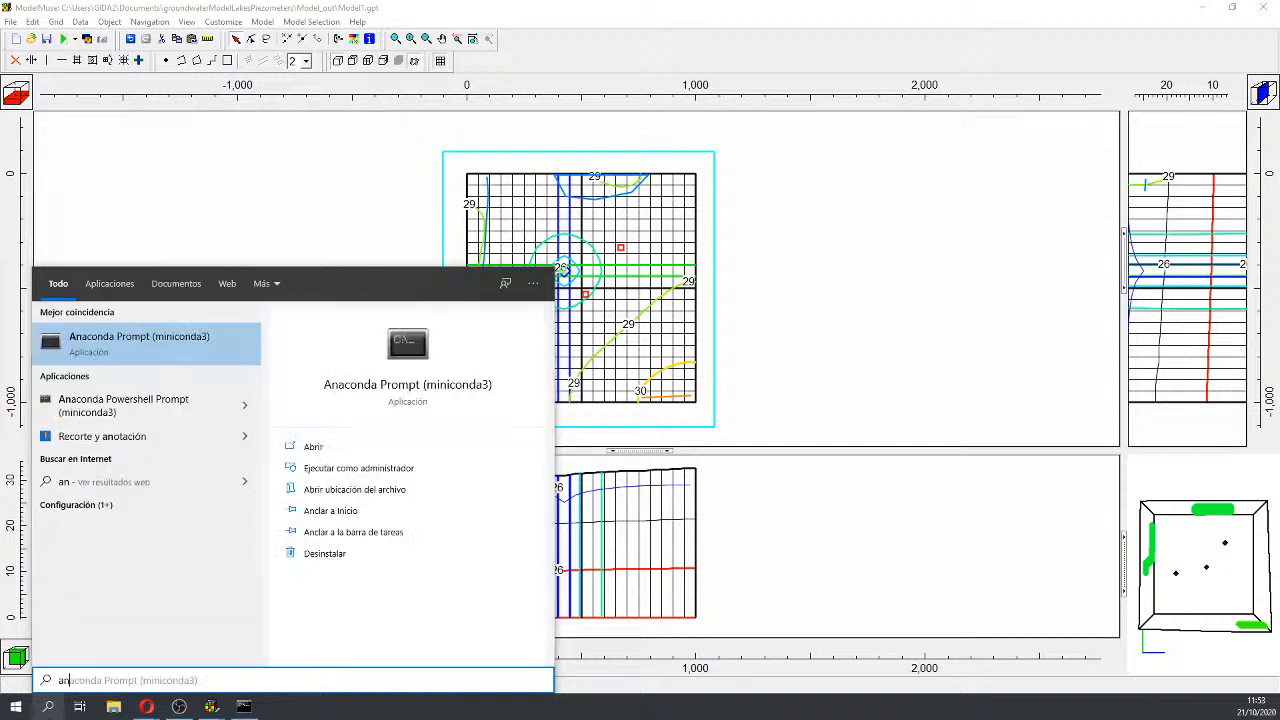
key("Return")
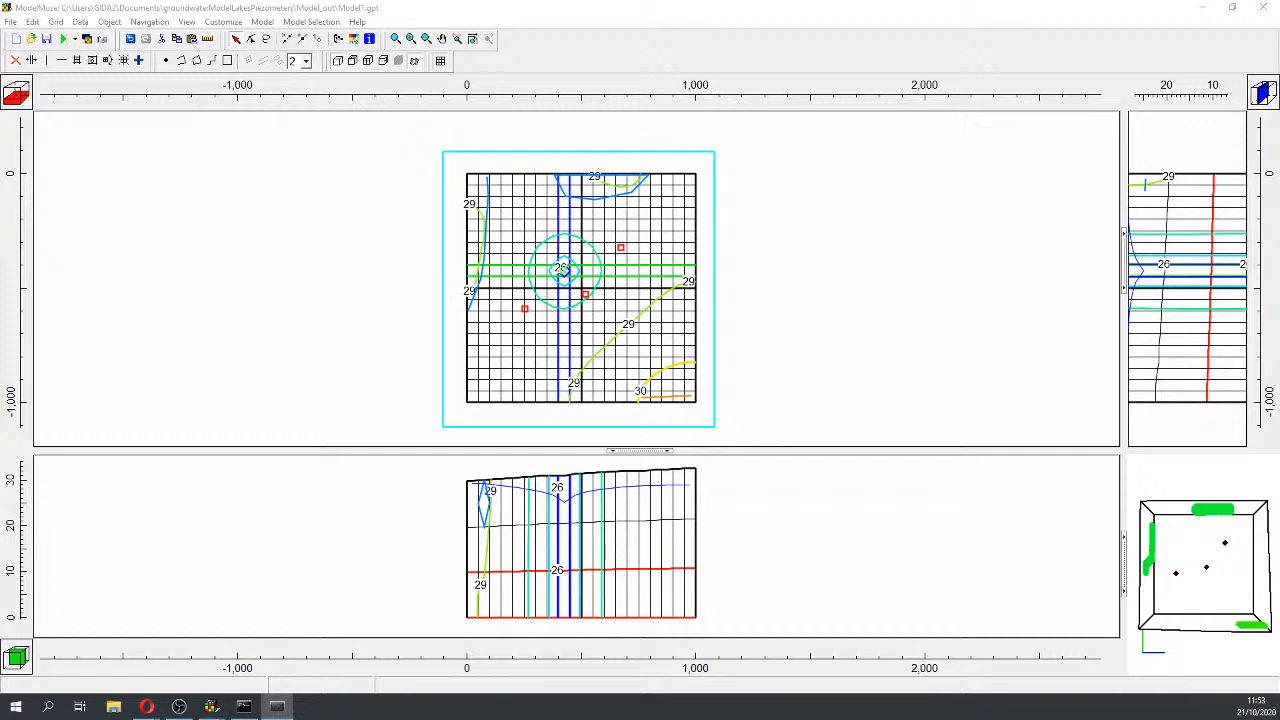
Step: Change directory into Documents\groundwaterModelLakesPiezometers
type("cd D")
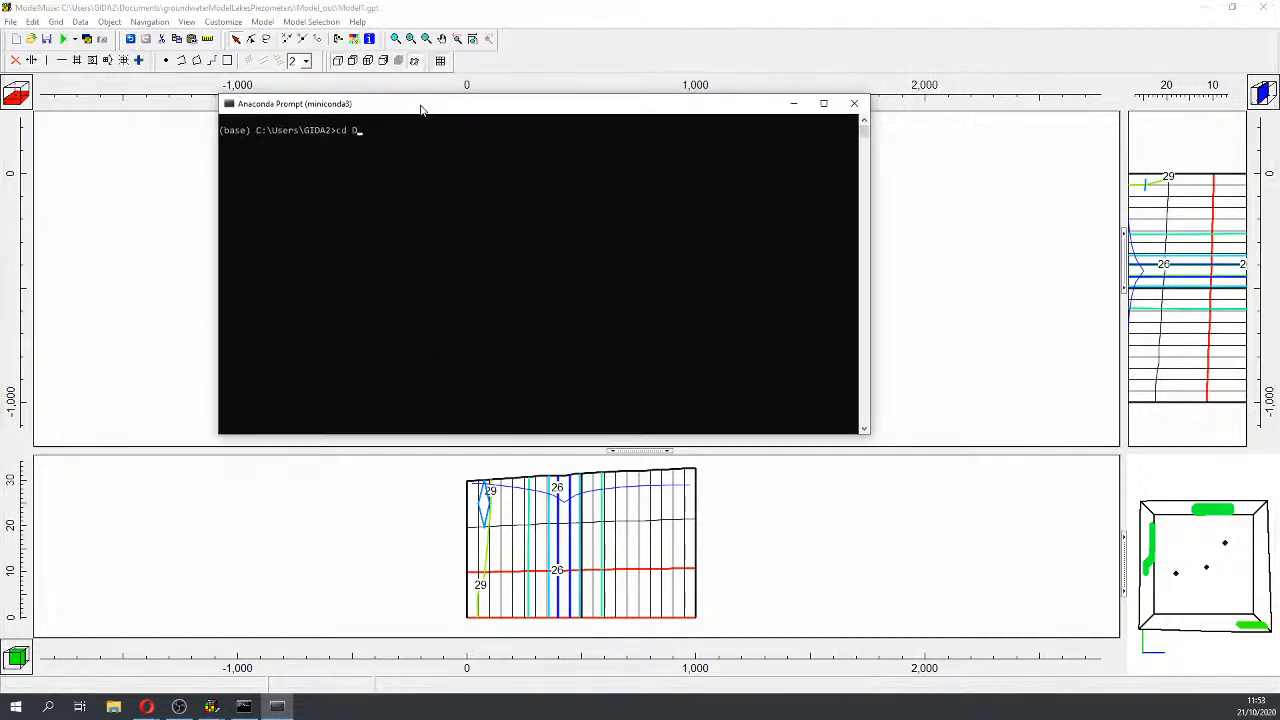
type("oc")
key("Tab")
key("BackSpace")
key("BackSpace")
key("BackSpace")
key("BackSpace")
type("Documents")
scroll(456, 157, "up", 4)
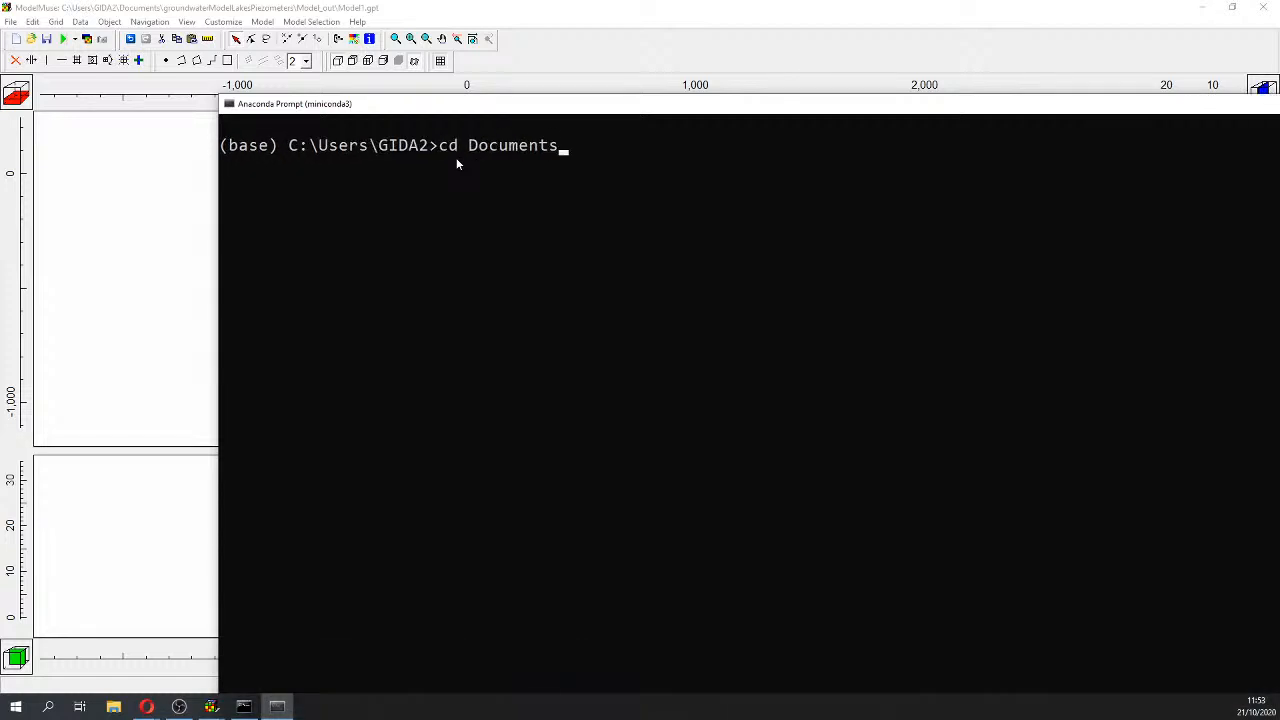
key("Return")
type("cd ")
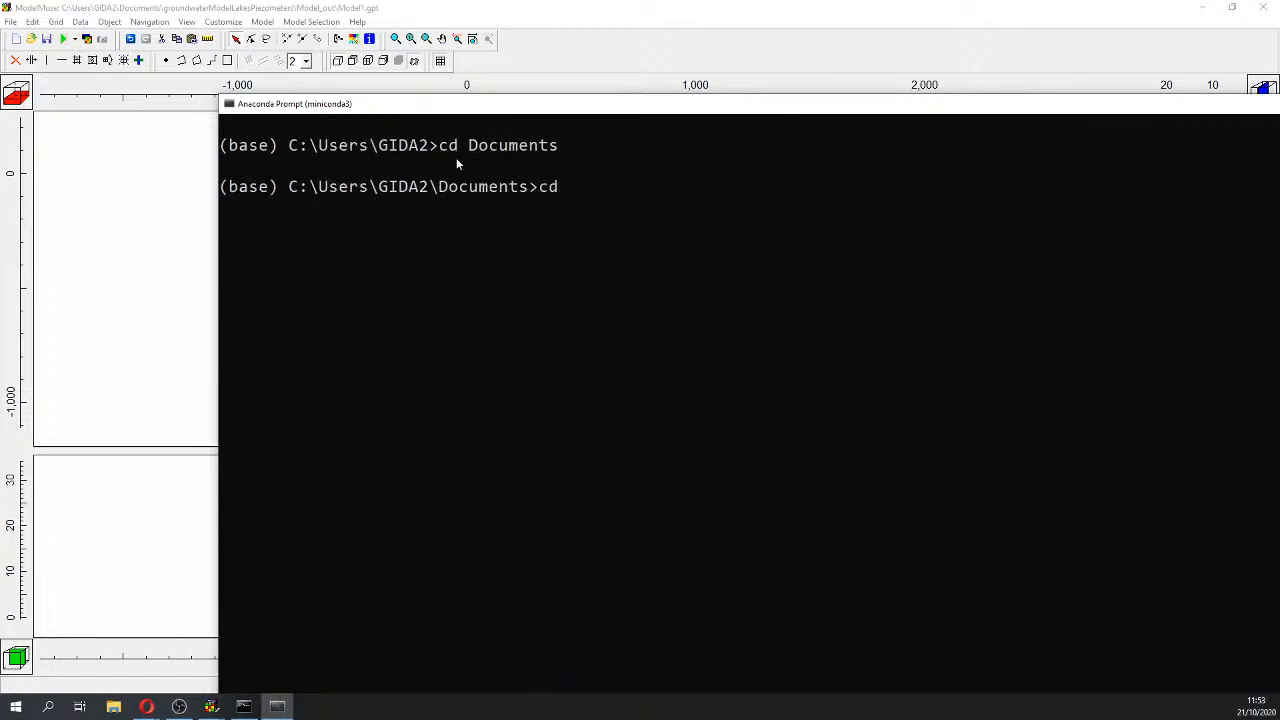
type("g")
key("Tab")
key("BackSpace")
key("BackSpace")
key("BackSpace")
key("BackSpace")
key("BackSpace")
key("BackSpace")
key("BackSpace")
key("BackSpace")
key("BackSpace")
key("BackSpace")
type("grou")
key("Tab")
key("Return")
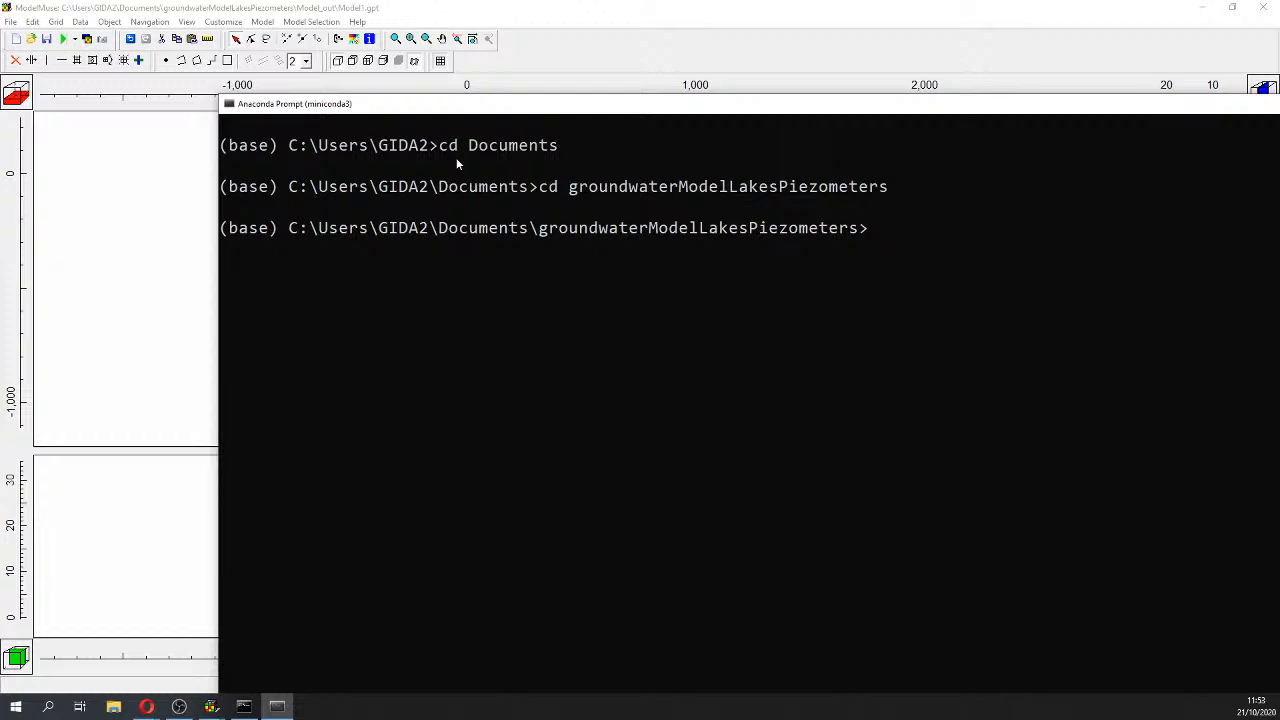
Step: List the folder's contents and start JupyterLab with 'jupyter lab'
type("dir")
key("Return")
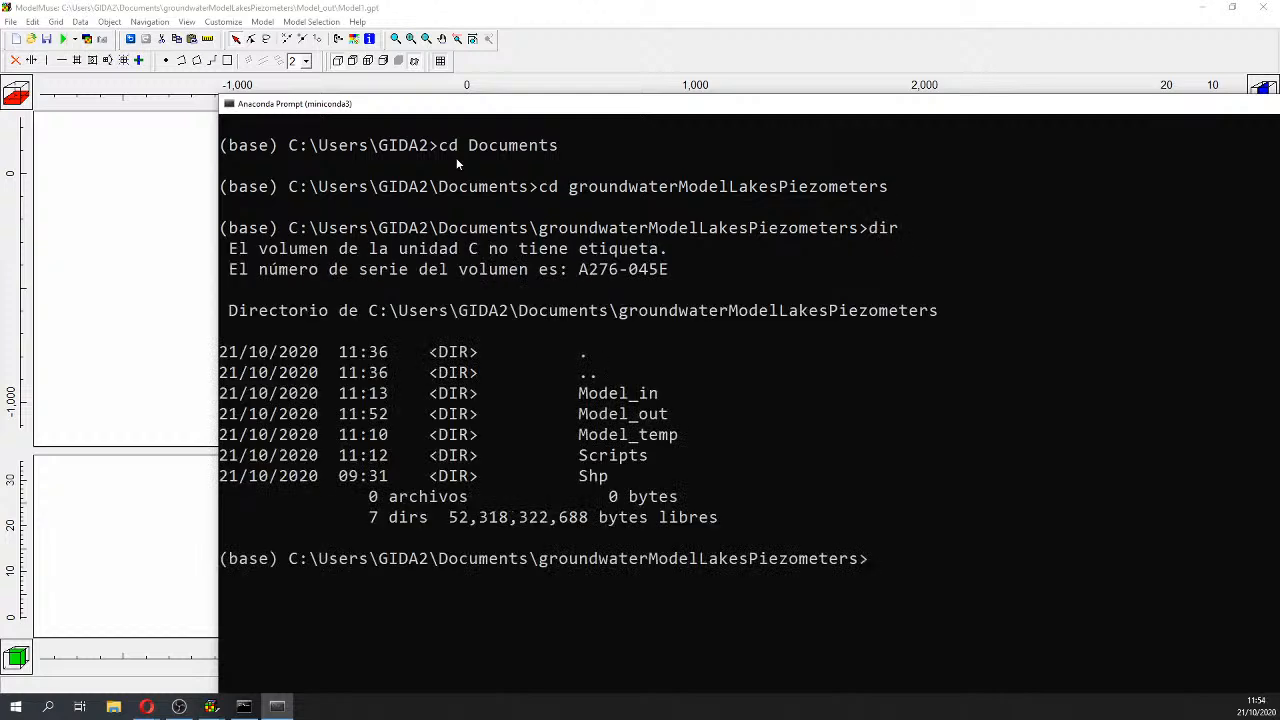
type("jupyter lab")
key("Return")
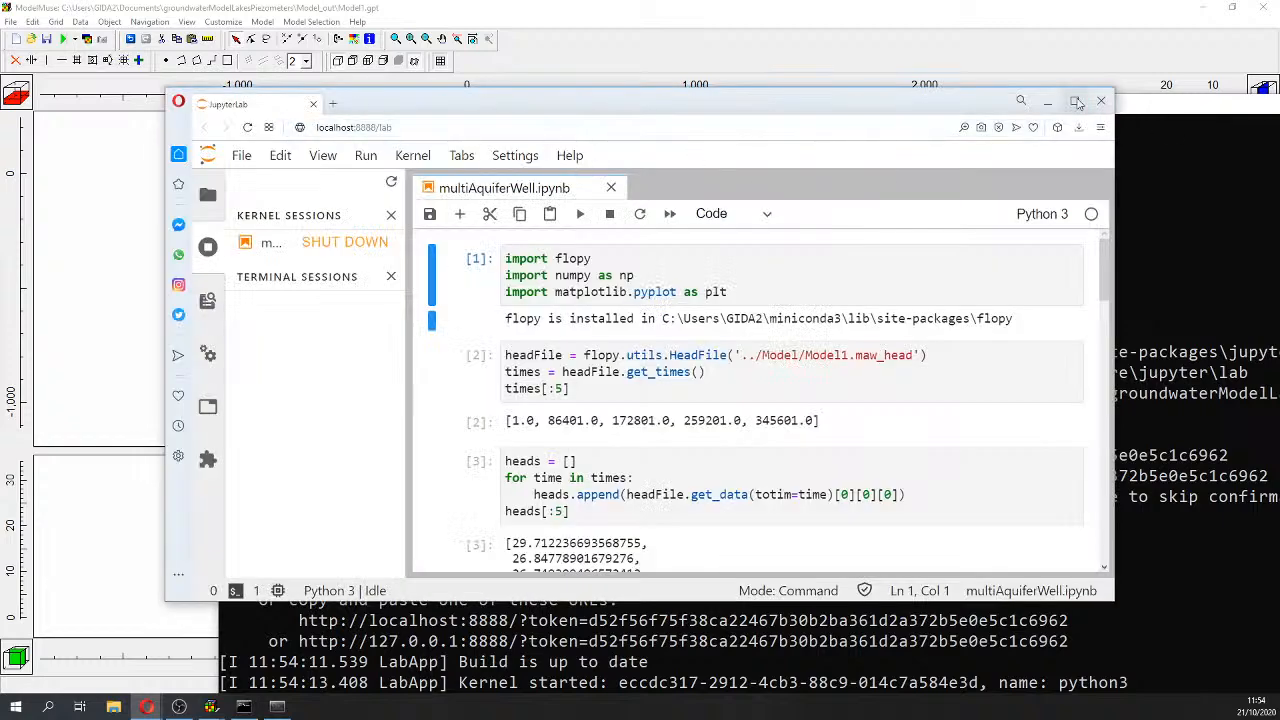
Step: Maximize the JupyterLab window and restart the notebook kernel
left_click(1074, 101)
left_click(245, 61)
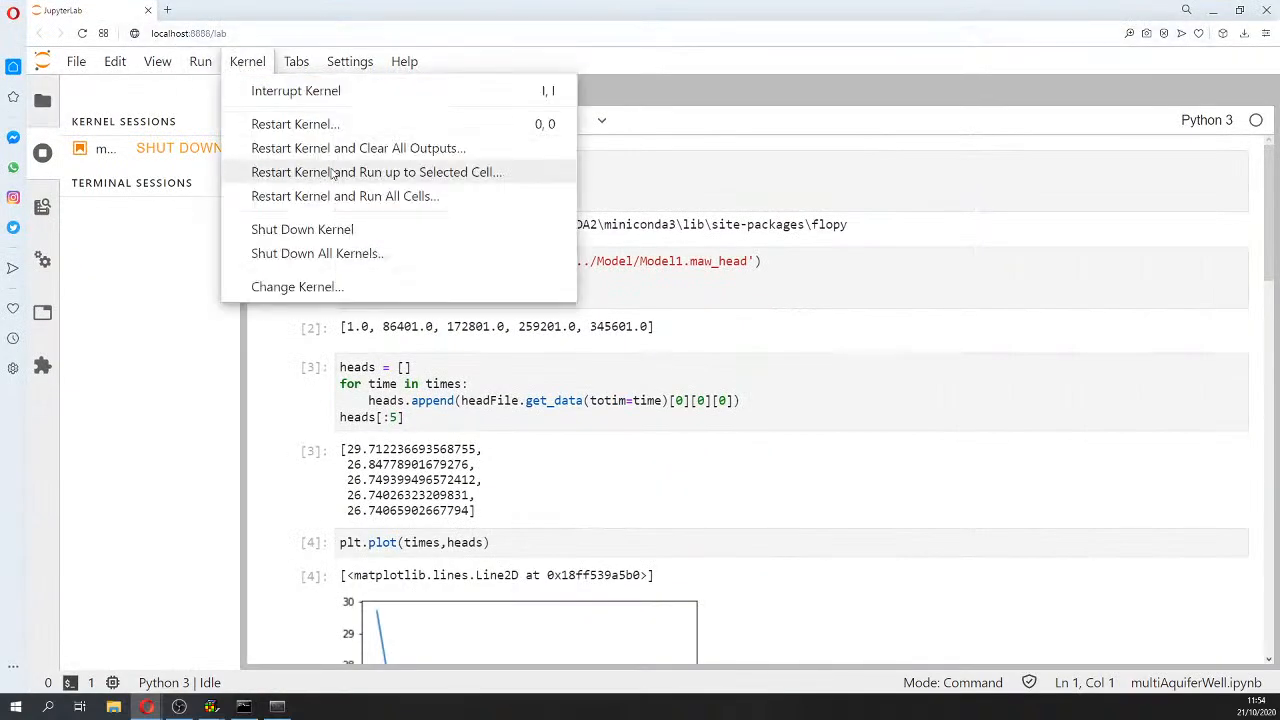
left_click(320, 120)
left_click(843, 403)
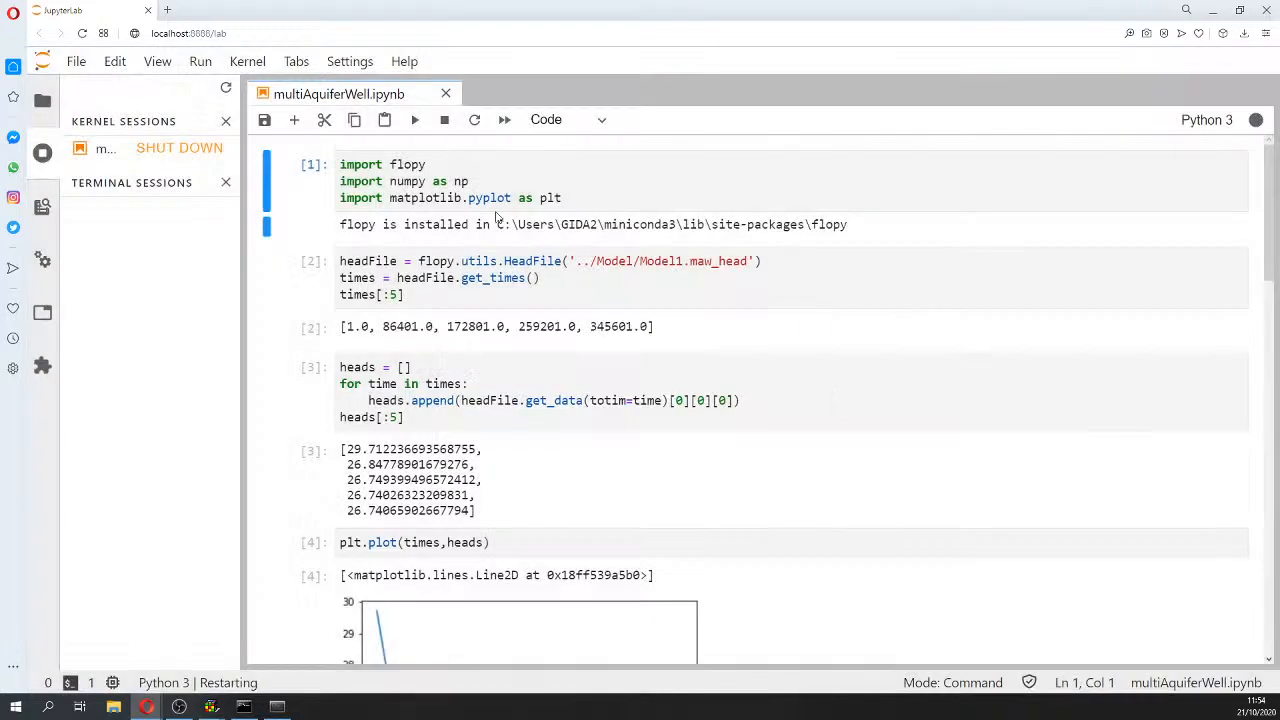
Step: Run the flopy import and HeadFile cells, correcting the path to ../Model_out/Model1.maw_head
left_click(490, 170)
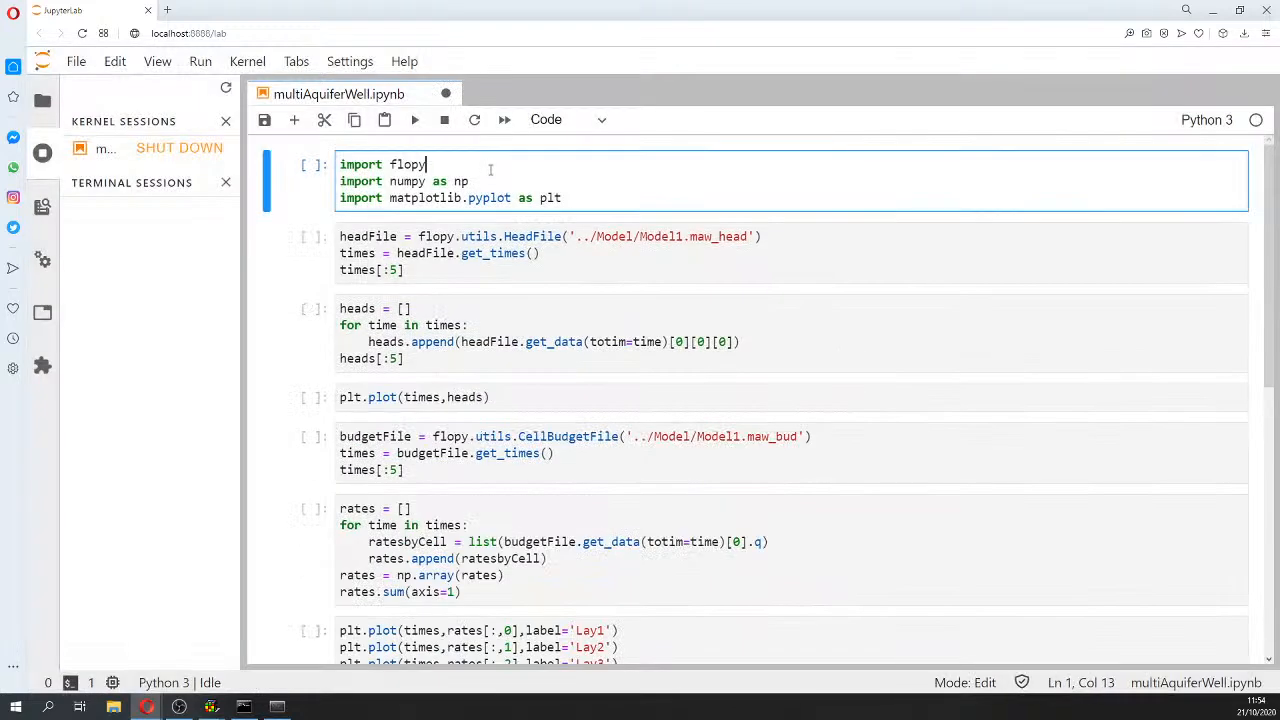
key("shift+Return")
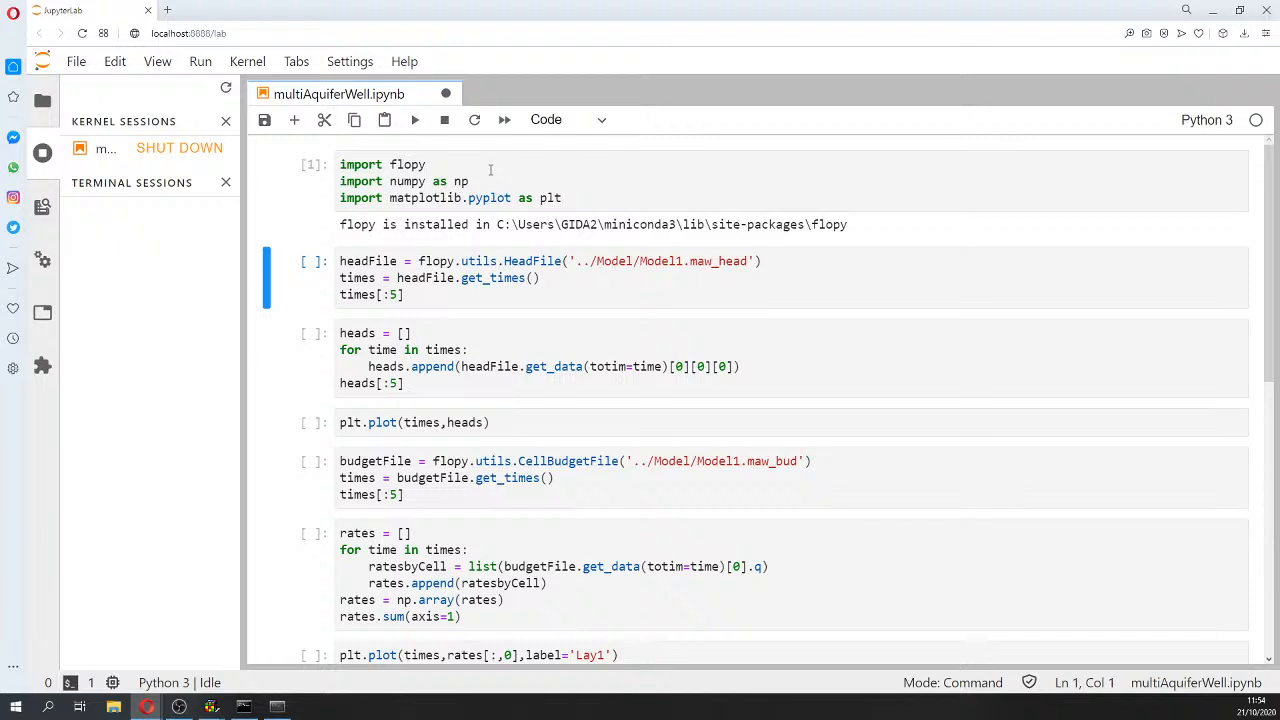
key("shift+Return")
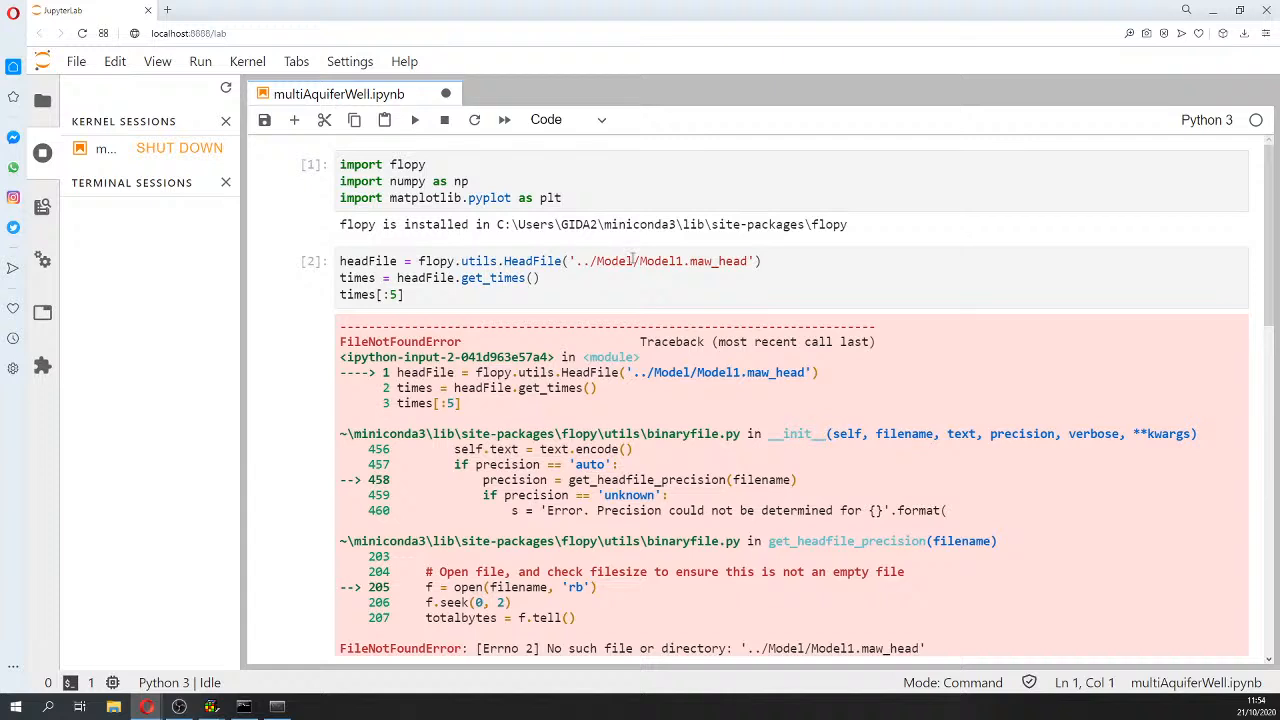
left_click(633, 261)
type("_out")
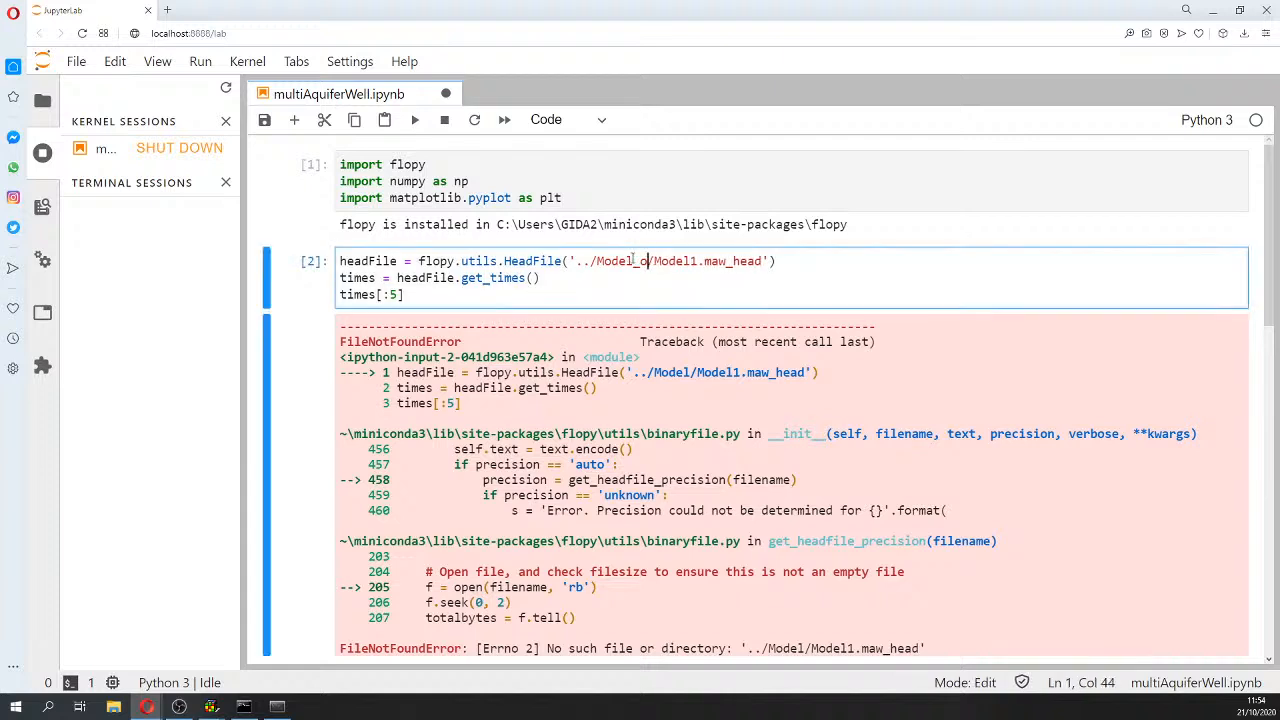
key("shift+Return")
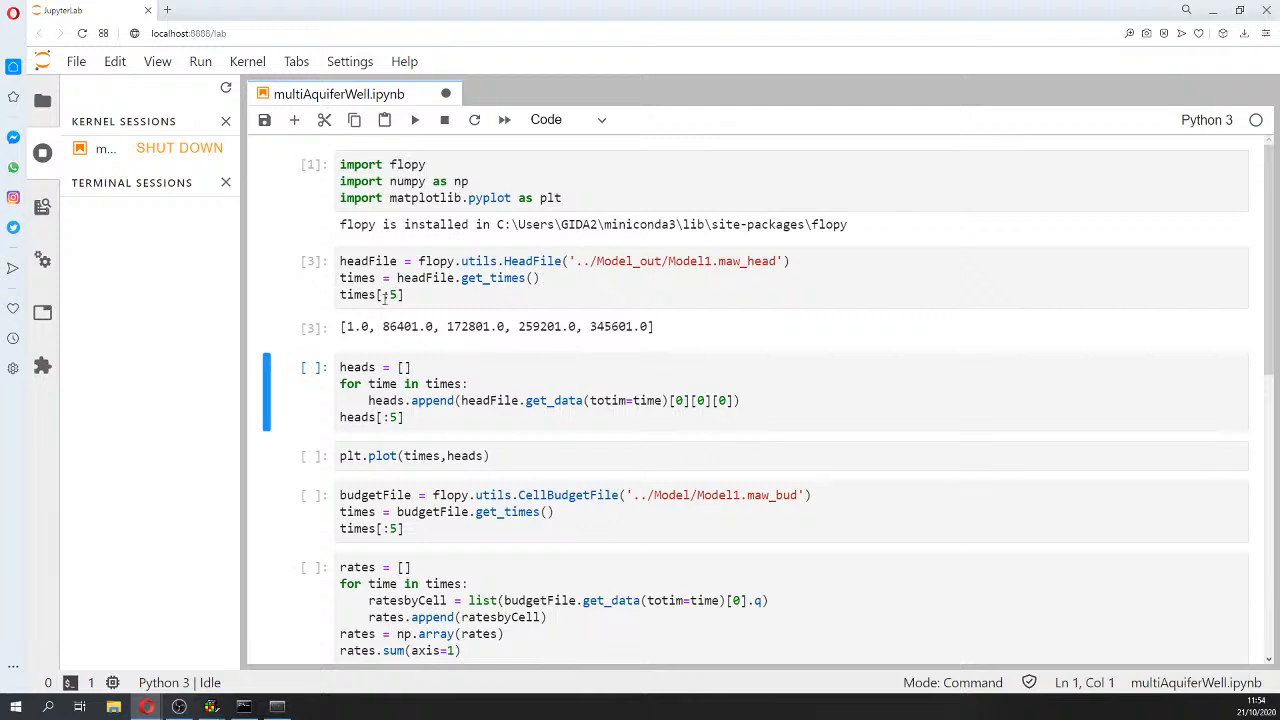
Step: Rerun the HeadFile cell with times[:5], listing 1.0 through 345601.0
left_click_drag(376, 294, 473, 292)
key("BackSpace")
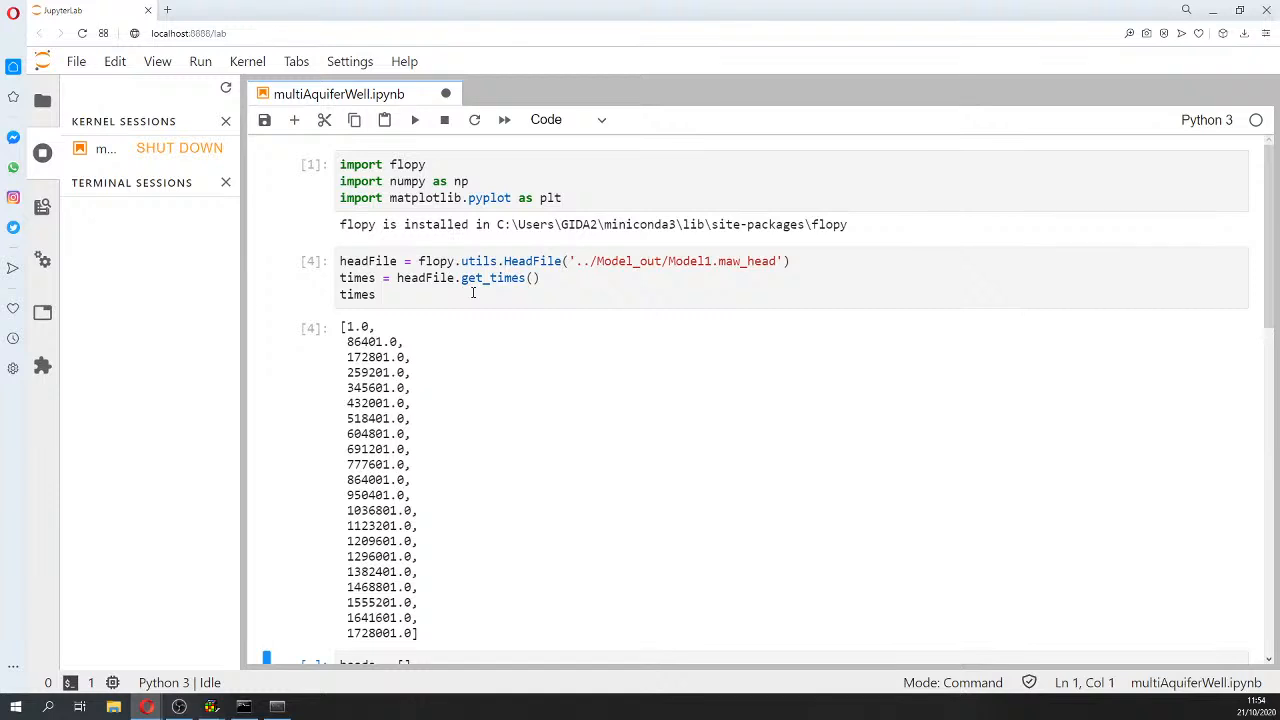
left_click(473, 292)
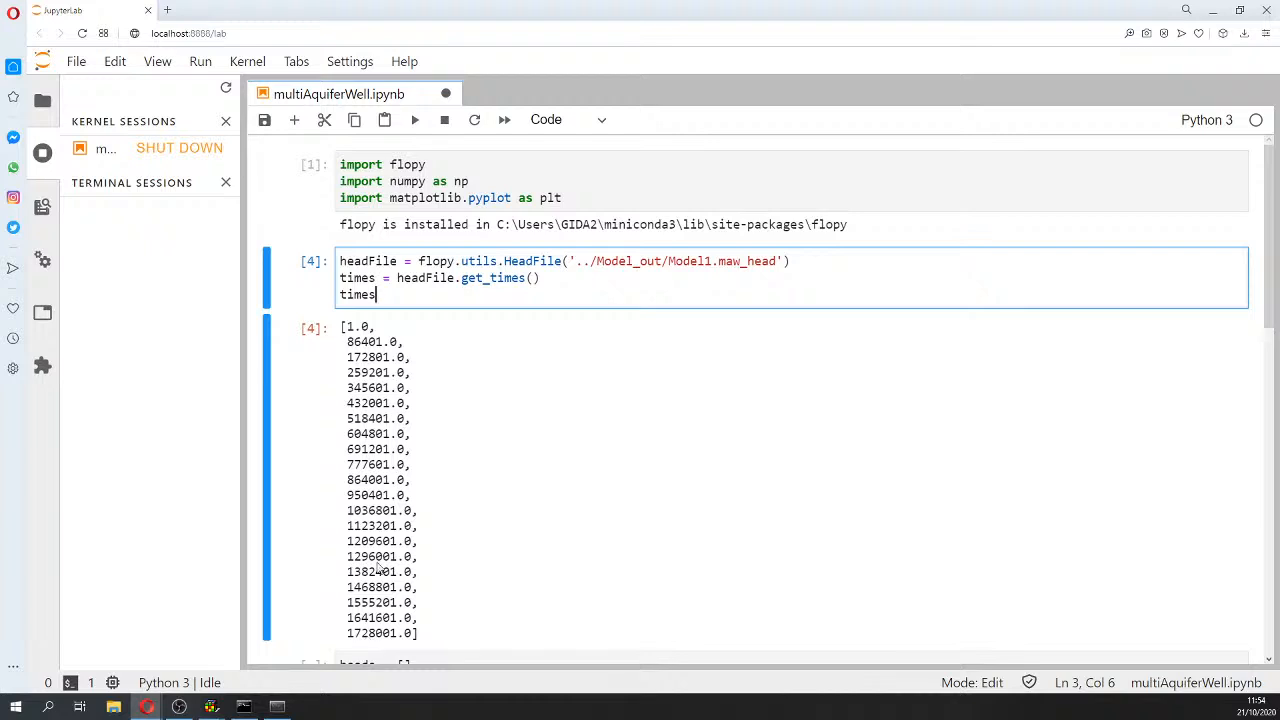
type("[:5")
key("shift+Return")
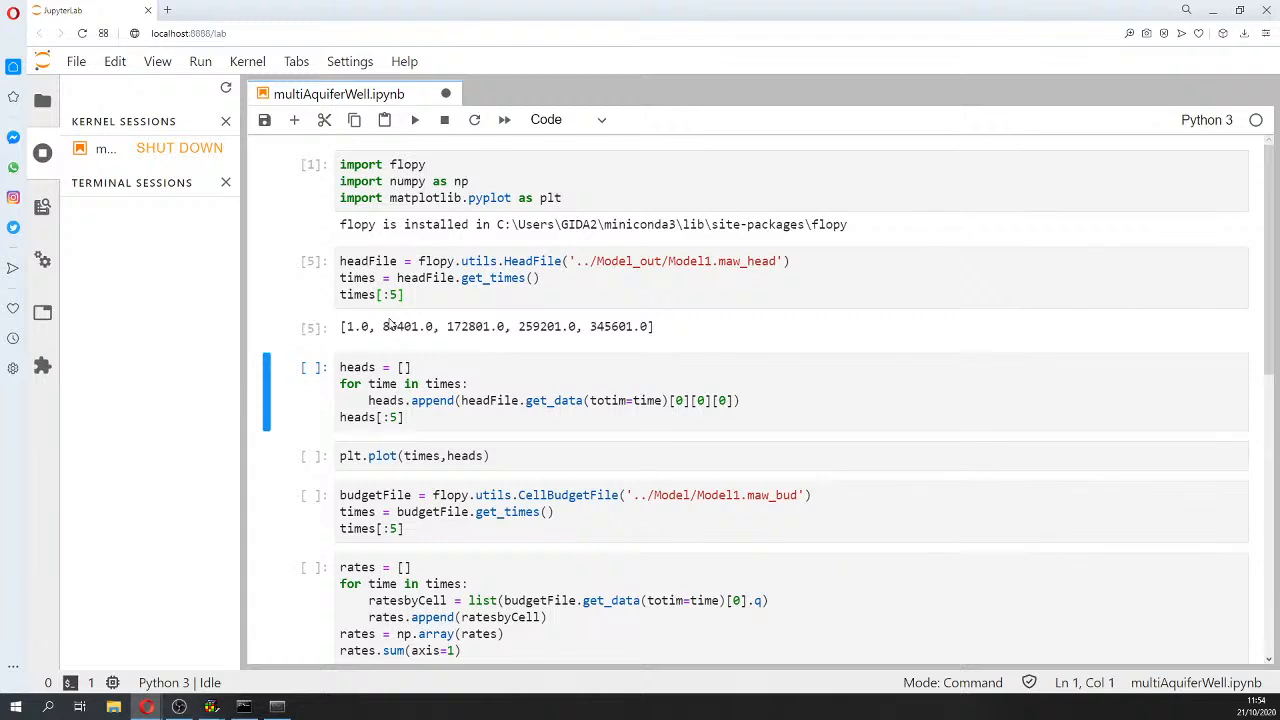
Step: Run the heads loop cell to extract the MAW heads
left_click(407, 388)
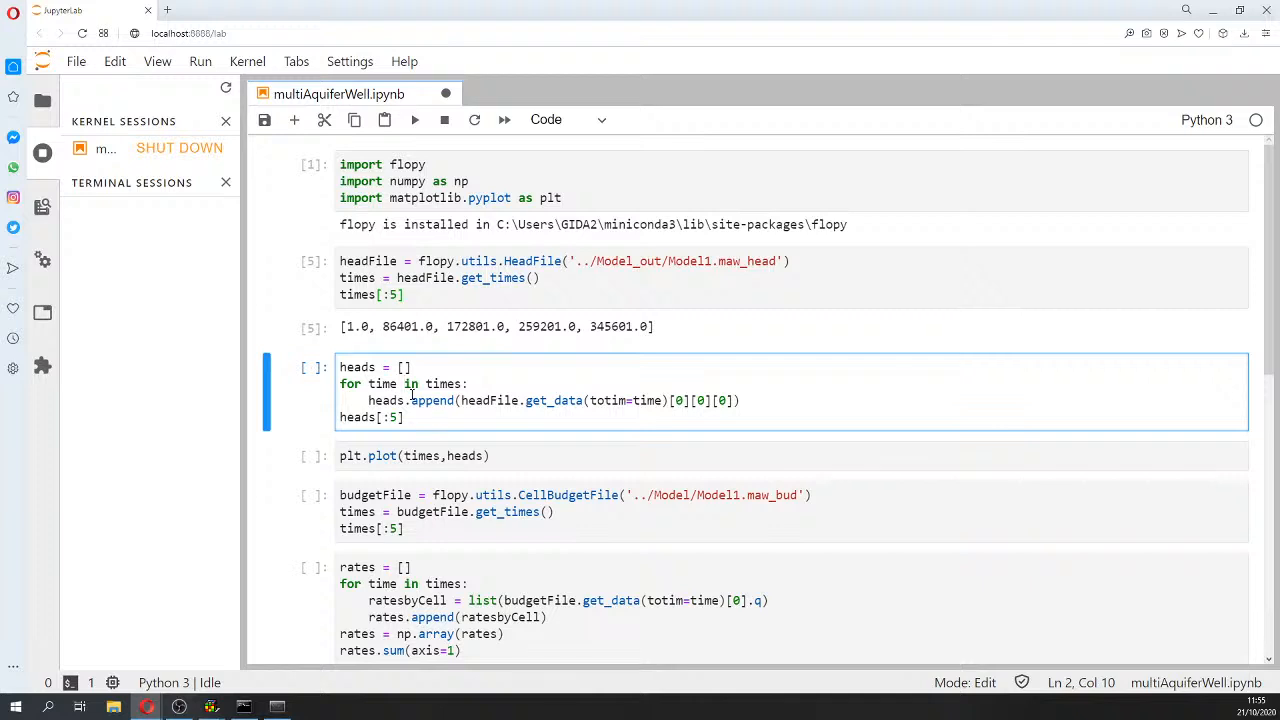
key("shift+Return")
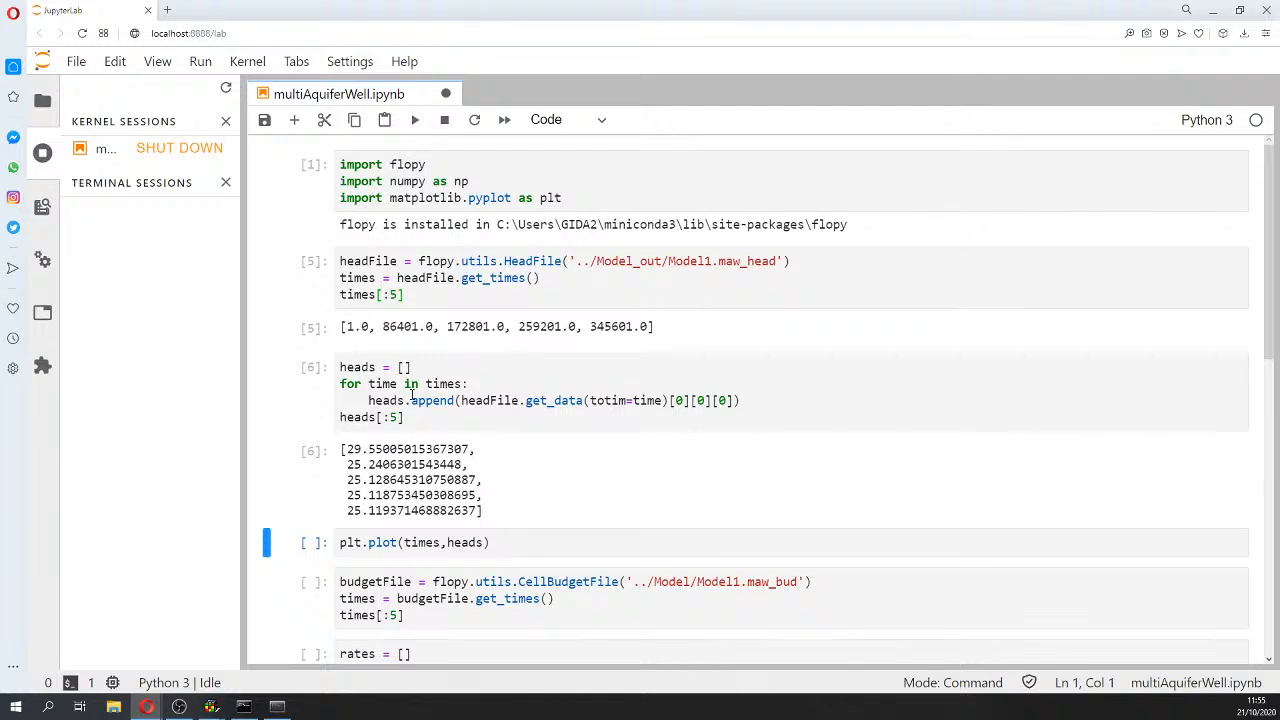
left_click_drag(411, 418, 328, 412)
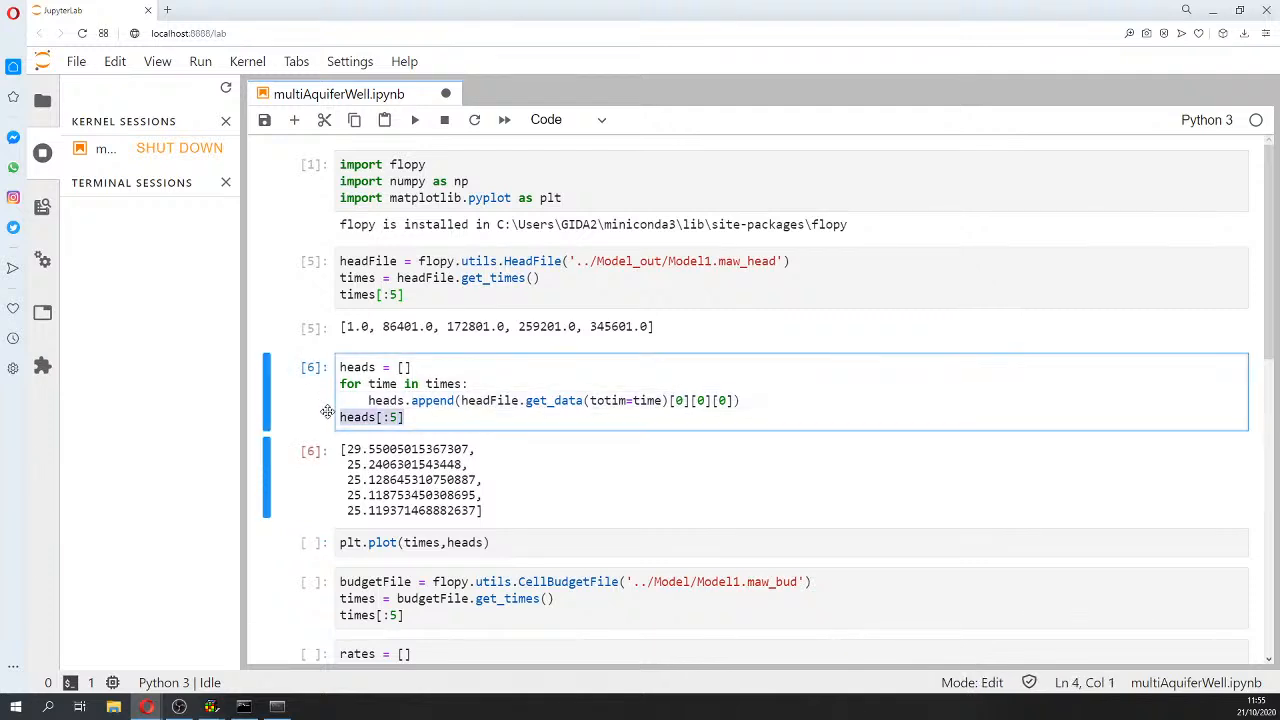
Step: Plot the MAW heads against simulation times with plt.plot(times, heads)
scroll(366, 444, "down", 2)
left_click(399, 409)
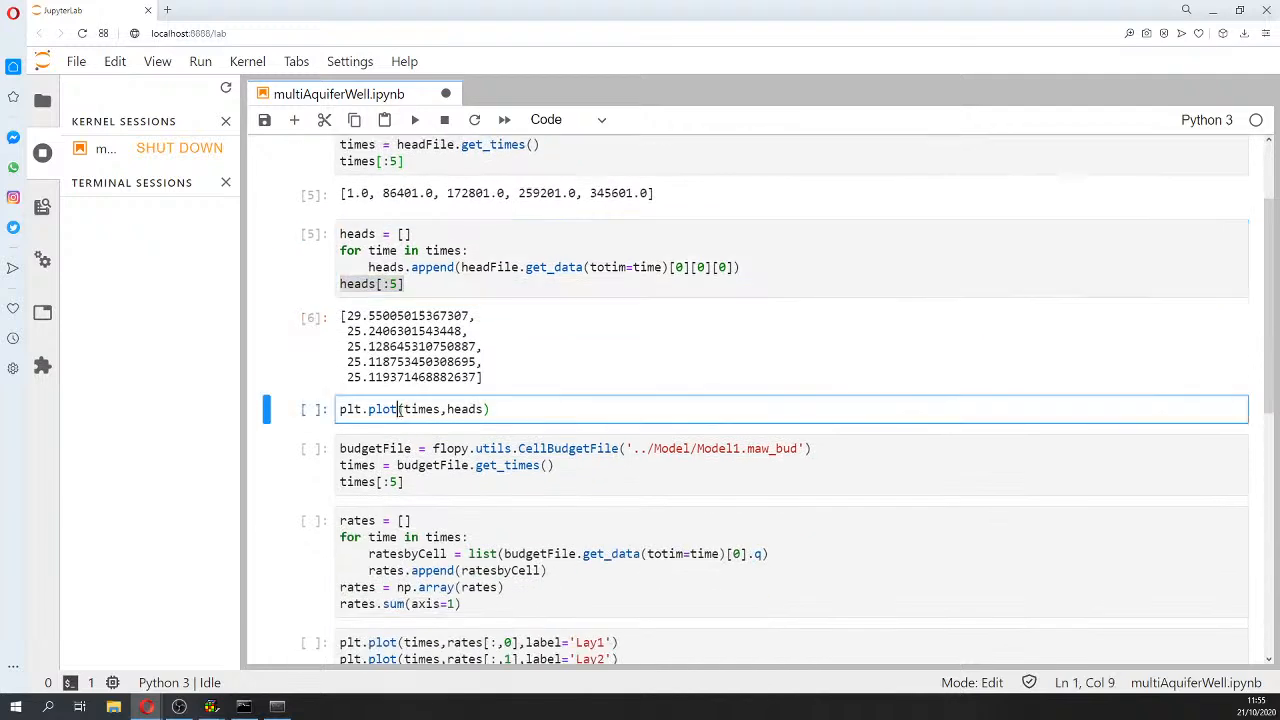
key("shift+Return")
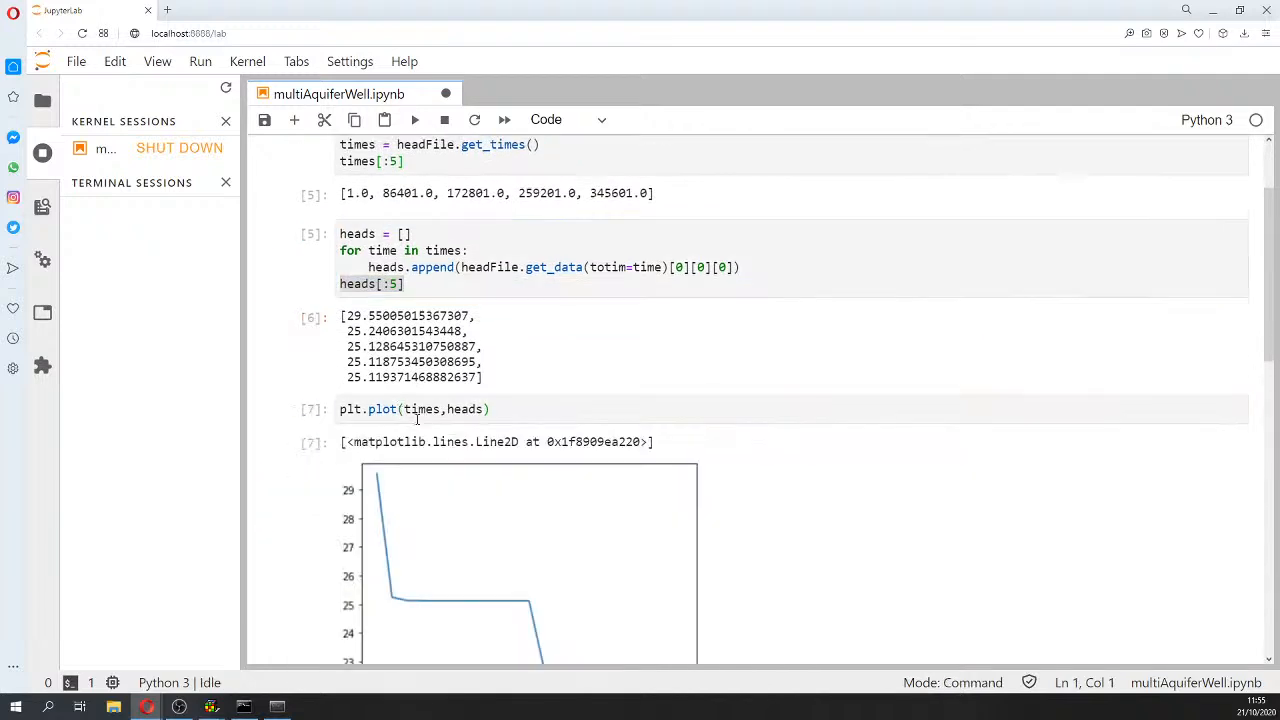
scroll(414, 412, "down", 3)
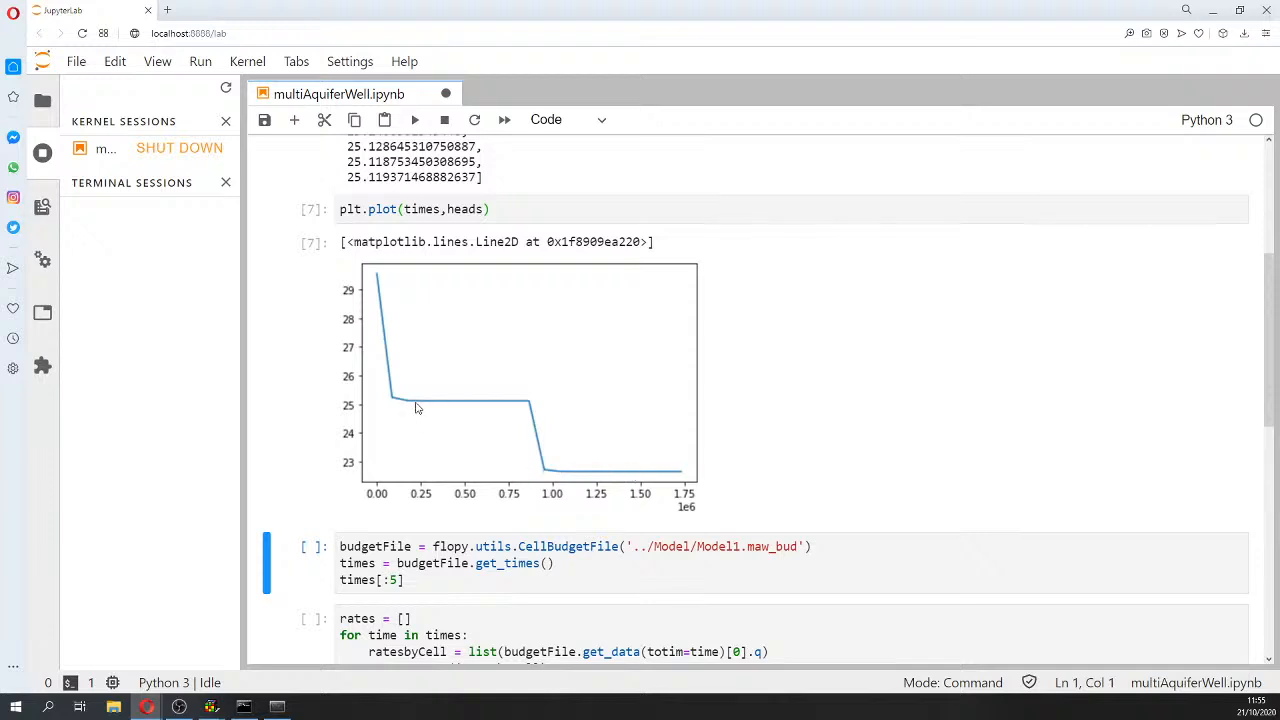
left_click(533, 562)
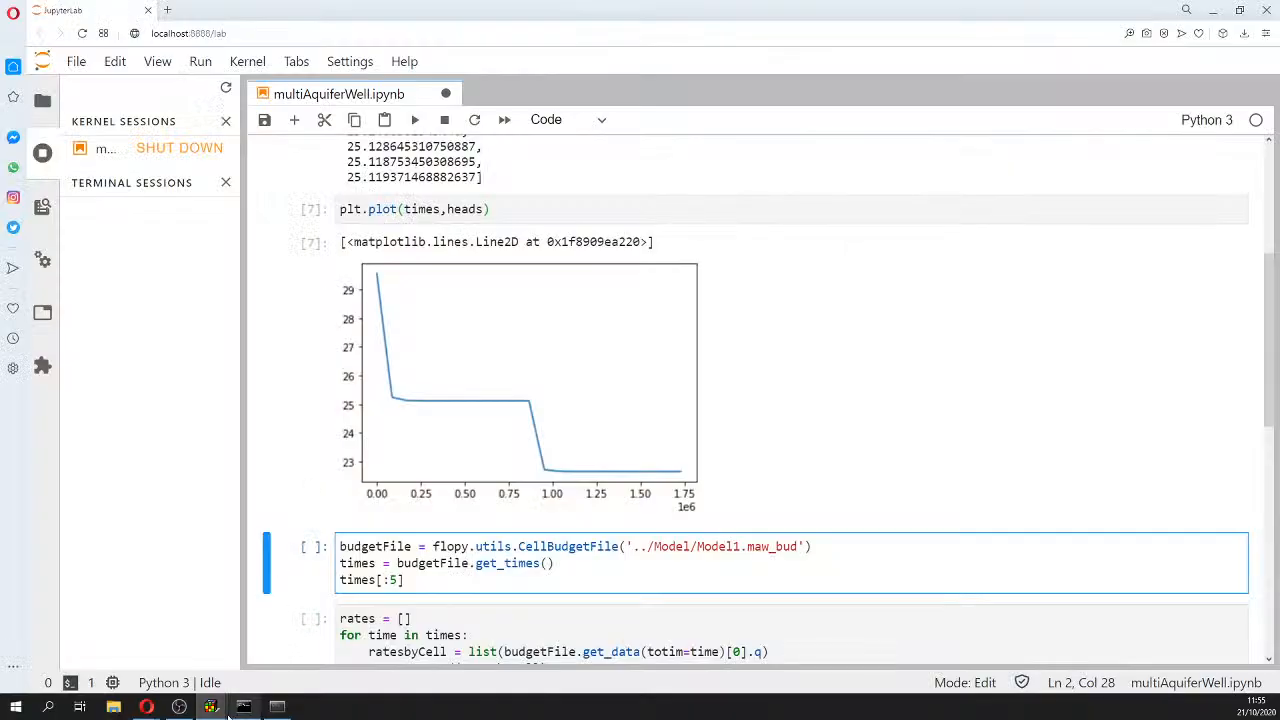
mouse_move(210, 707)
left_click(168, 672)
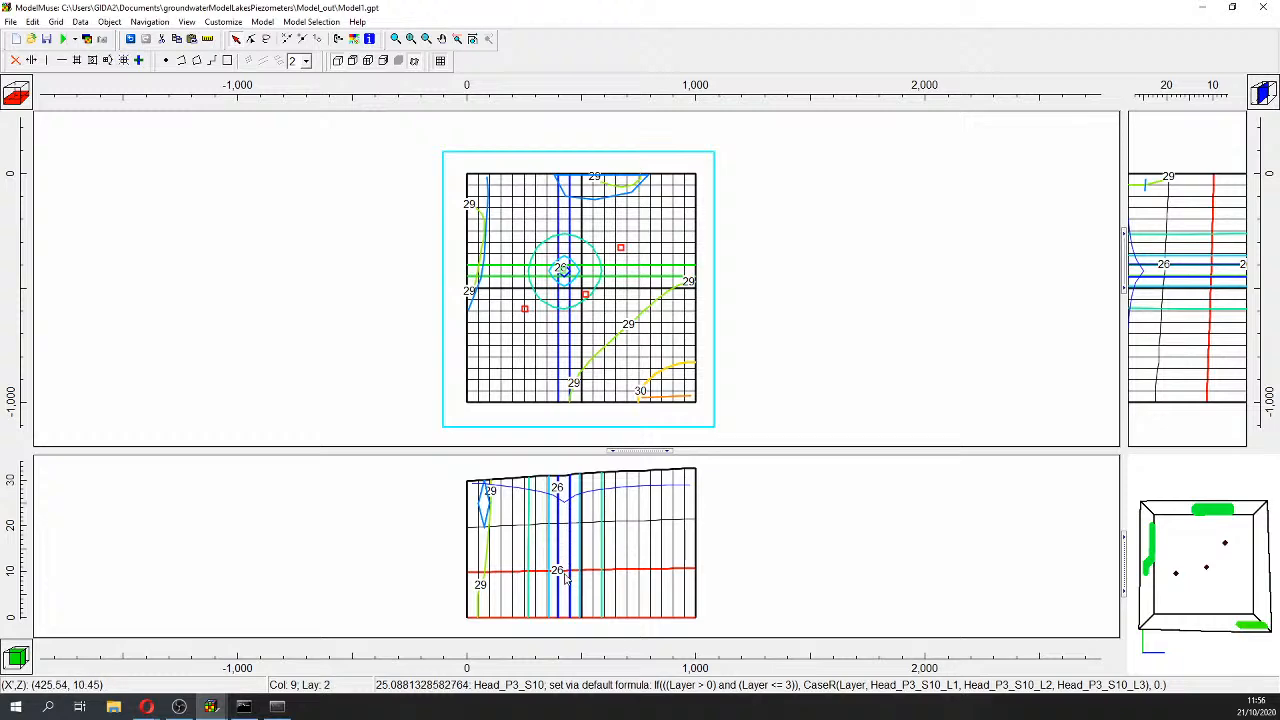
left_click(1203, 8)
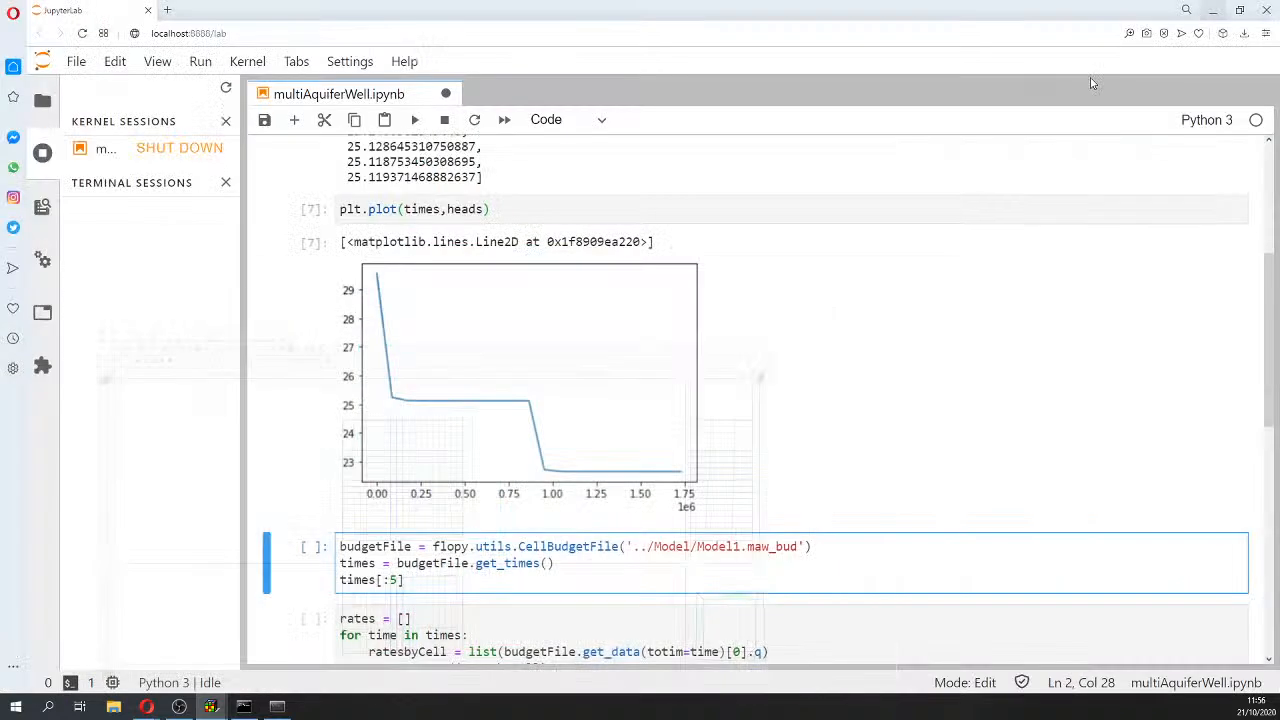
Step: Save the notebook and add '_out' to the CellBudgetFile path, then run it
left_click(578, 563)
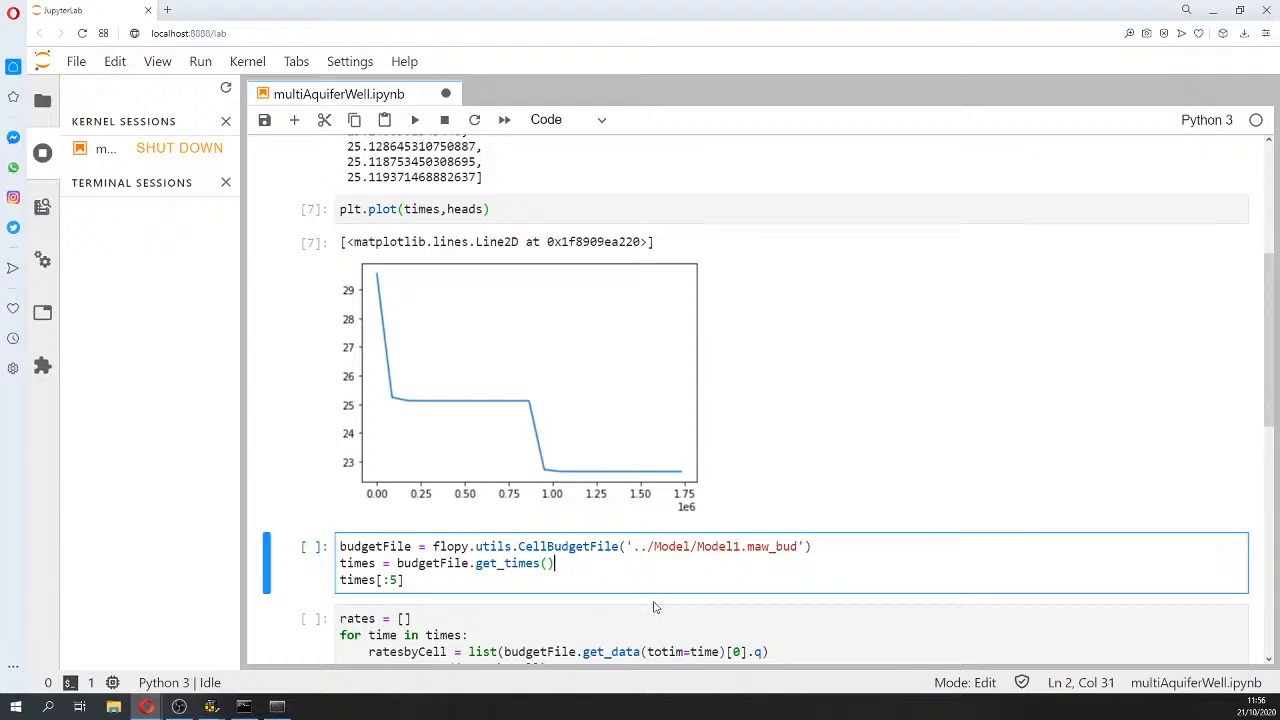
key("ctrl+s")
left_click(741, 547)
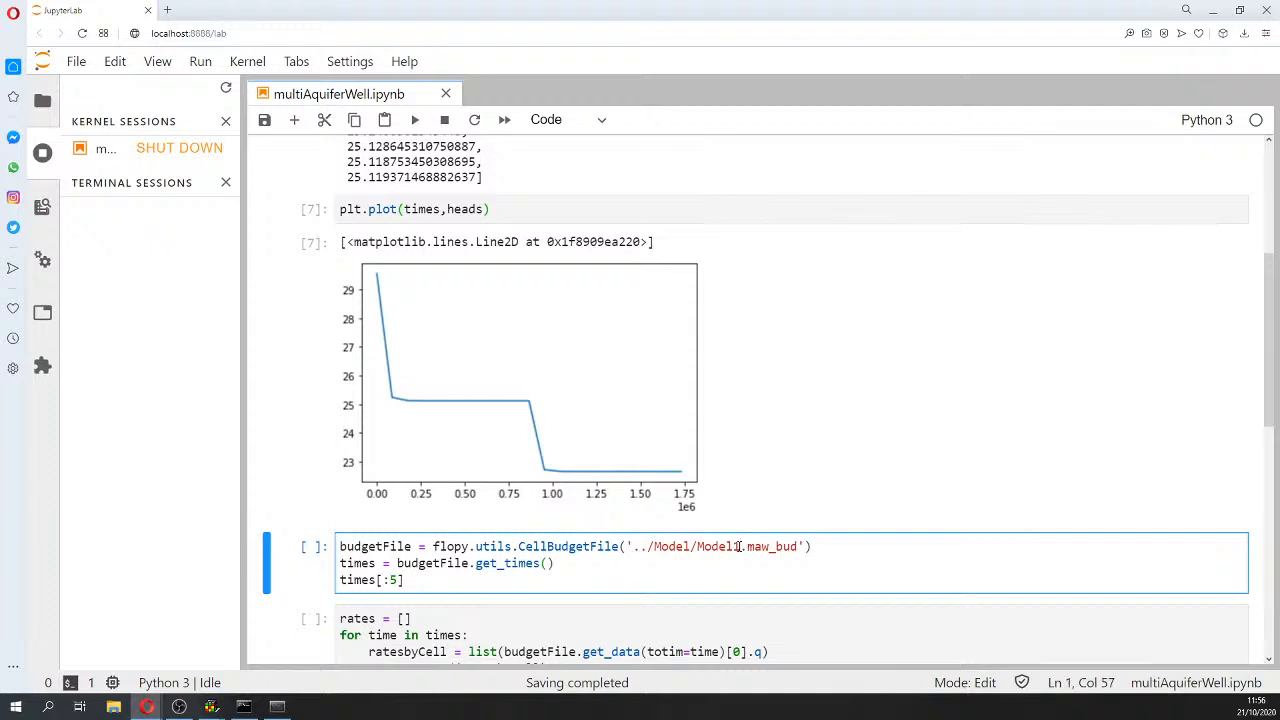
type("_out")
key("shift+Return")
scroll(742, 550, "down", 5)
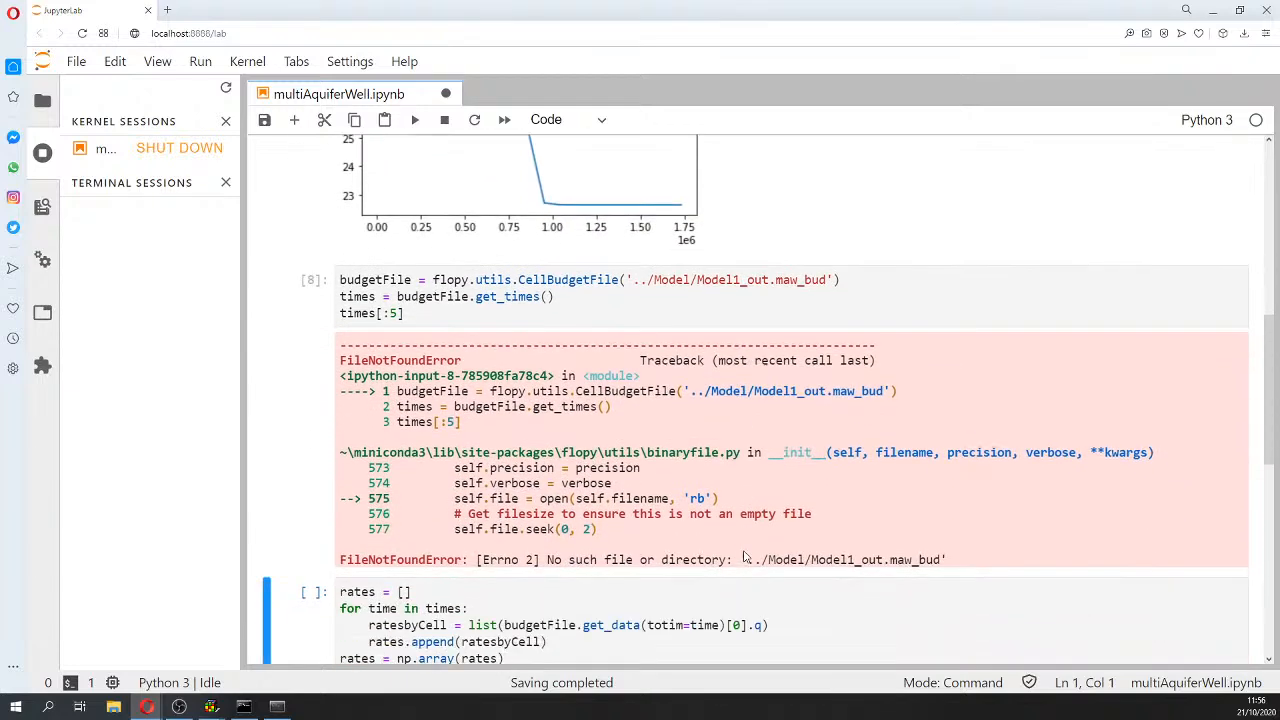
scroll(743, 557, "up", 10)
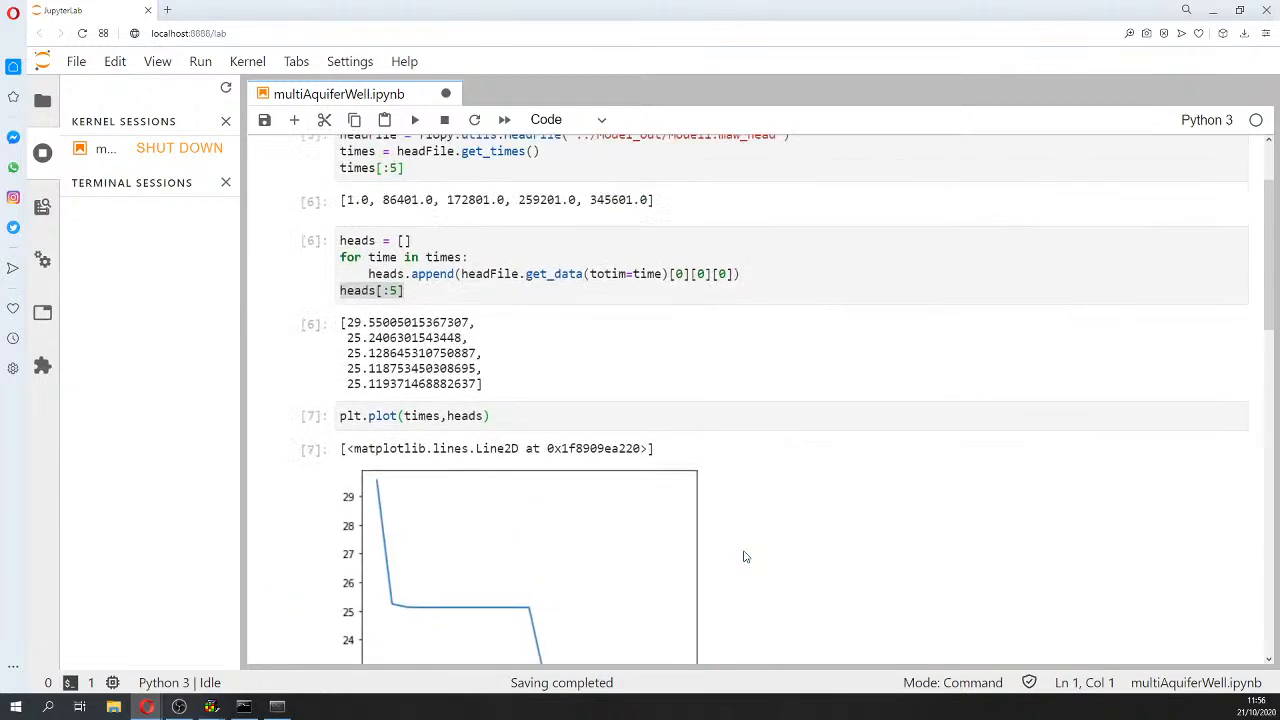
scroll(743, 557, "down", 6)
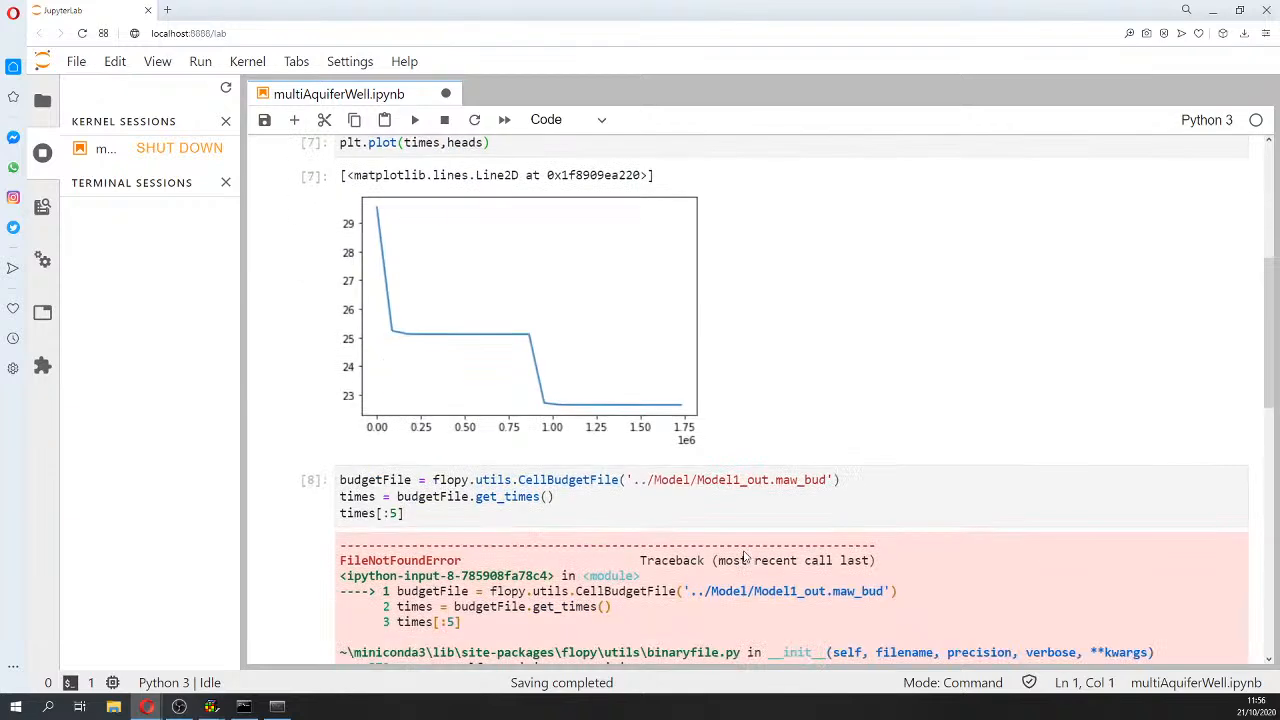
Step: Correct the budget path to '../Model_out/Model1.maw_bud' and rerun the cell
left_click(692, 483)
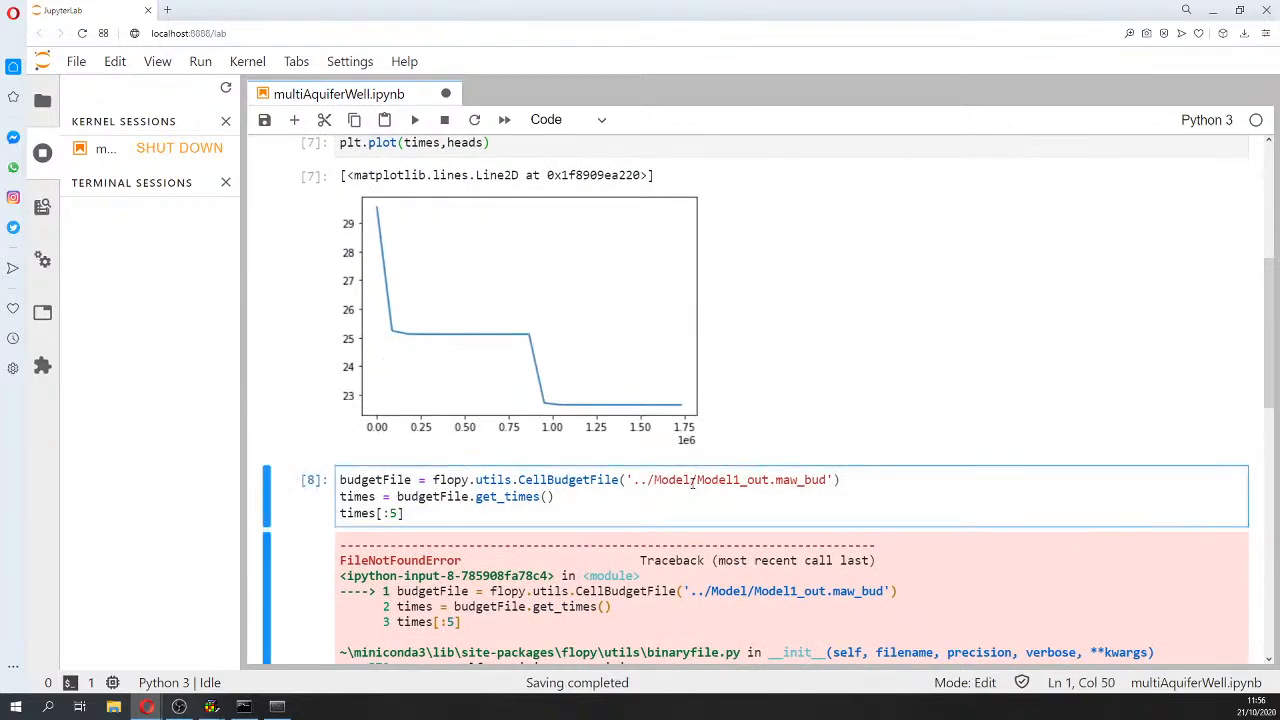
type("_out")
key("Right")
key("Right")
key("Right")
key("Right")
key("Right")
key("Right")
key("Right")
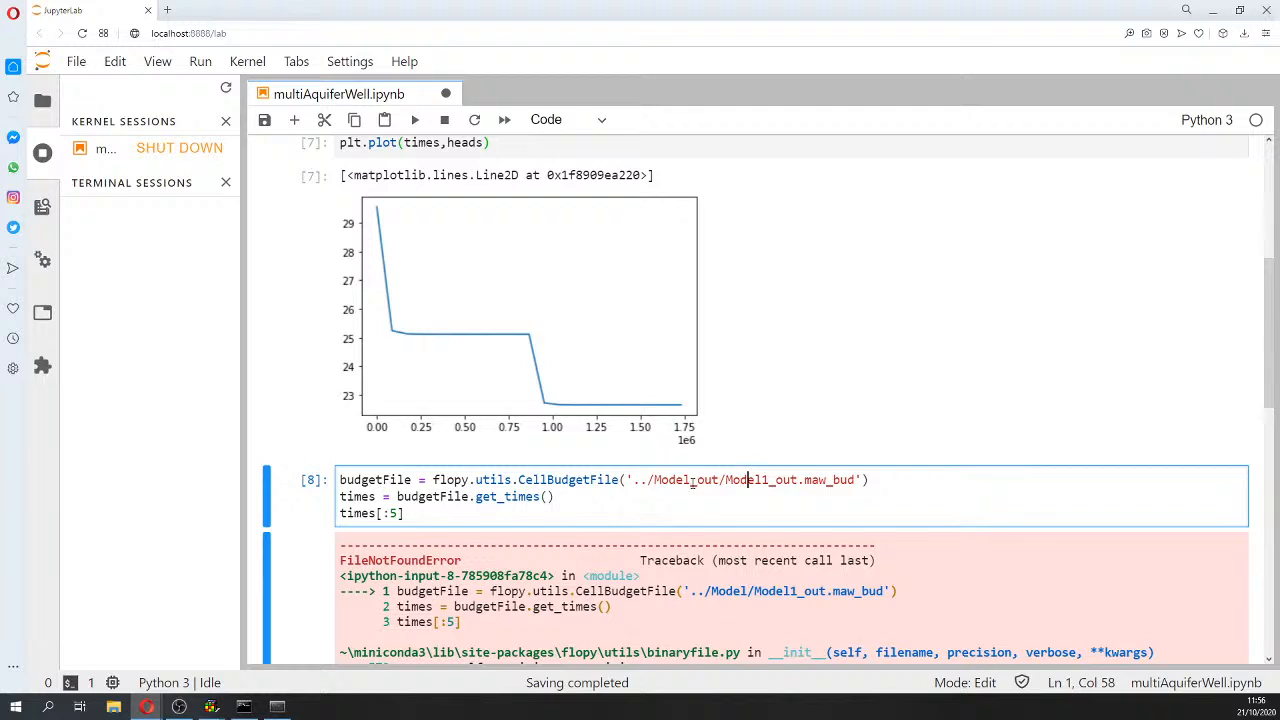
key("Delete")
key("Delete")
key("Delete")
key("Delete")
key("shift+Return")
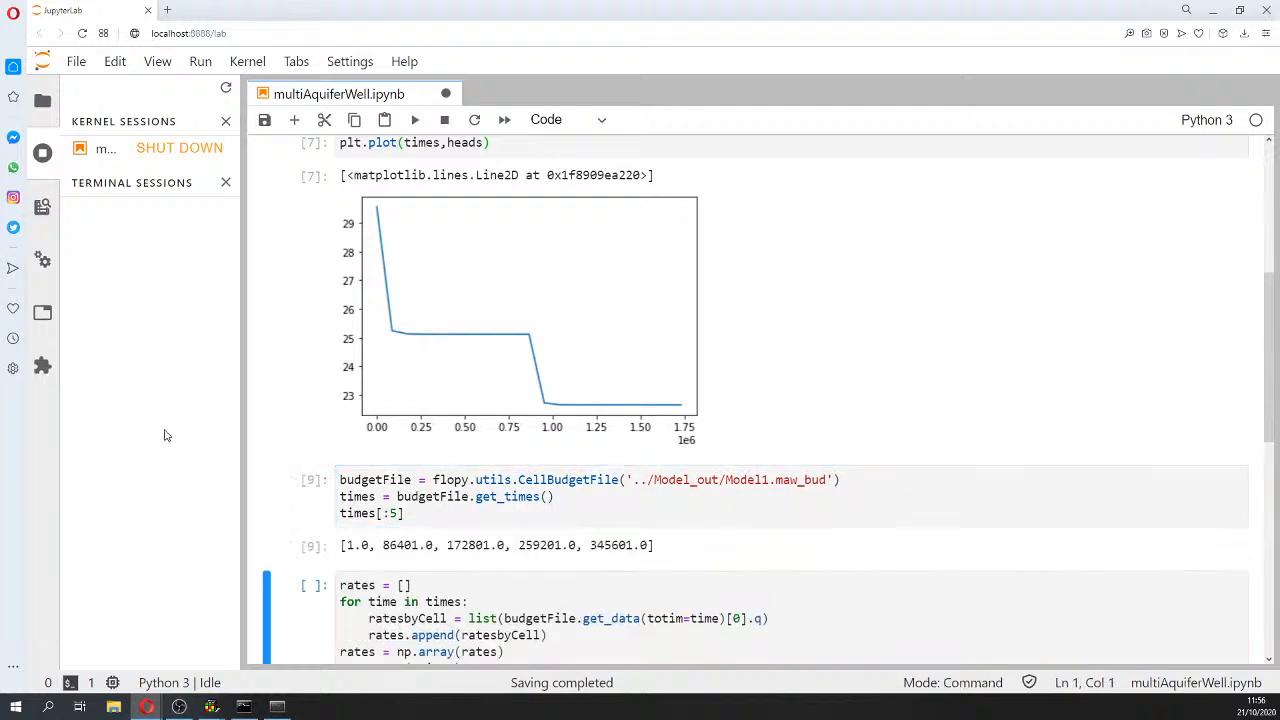
Step: Run the rates cell summing well pumping per time, about 0.003 to 0.045
scroll(391, 448, "down", 3)
left_click(496, 467)
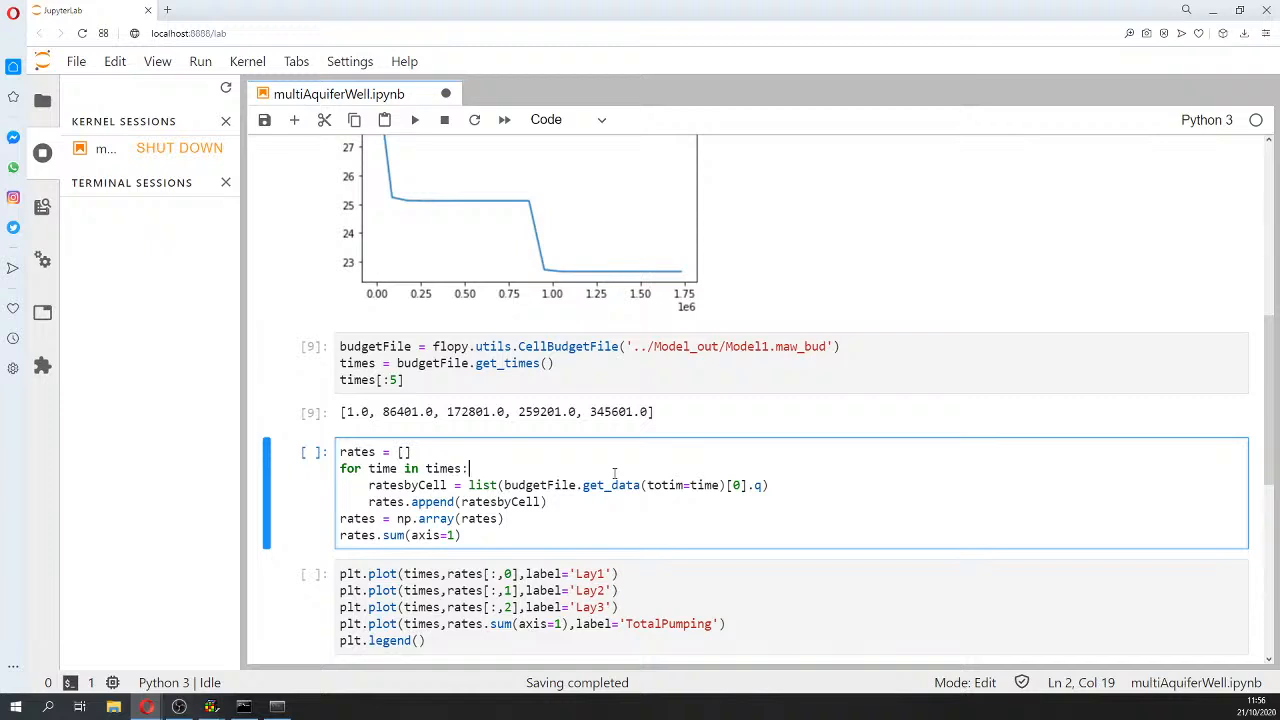
key("shift+Return")
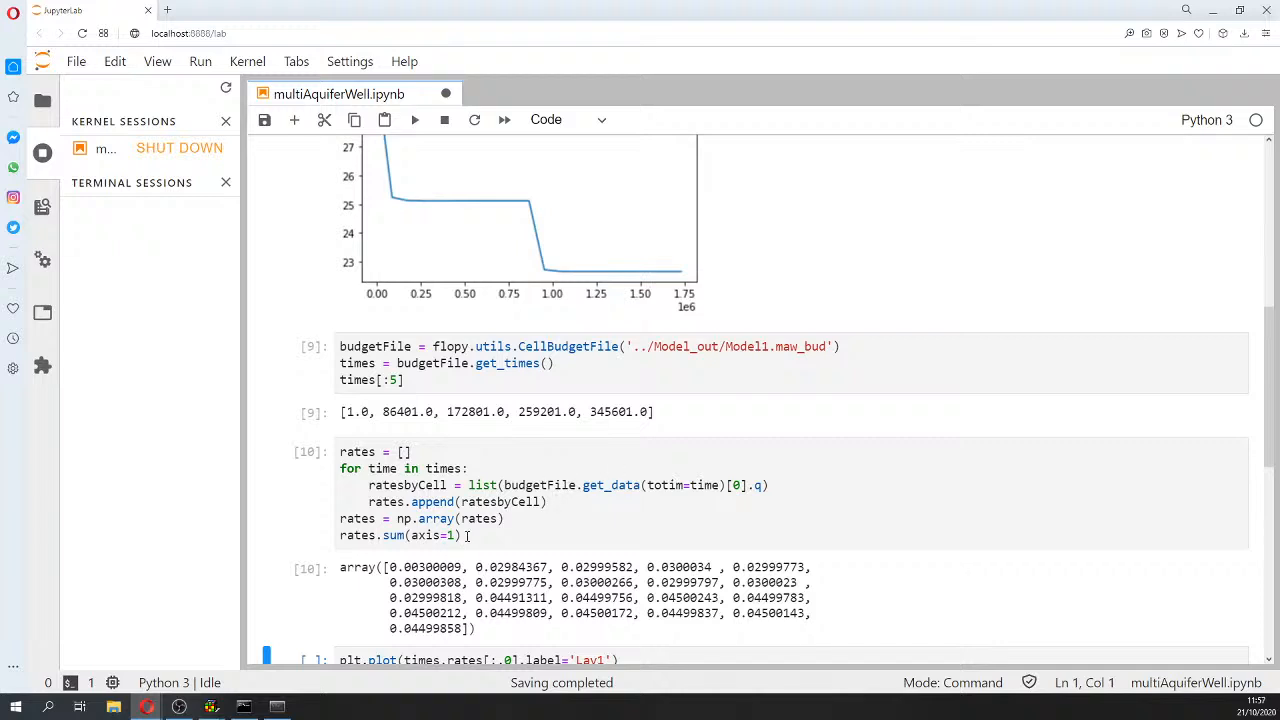
left_click_drag(466, 536, 299, 536)
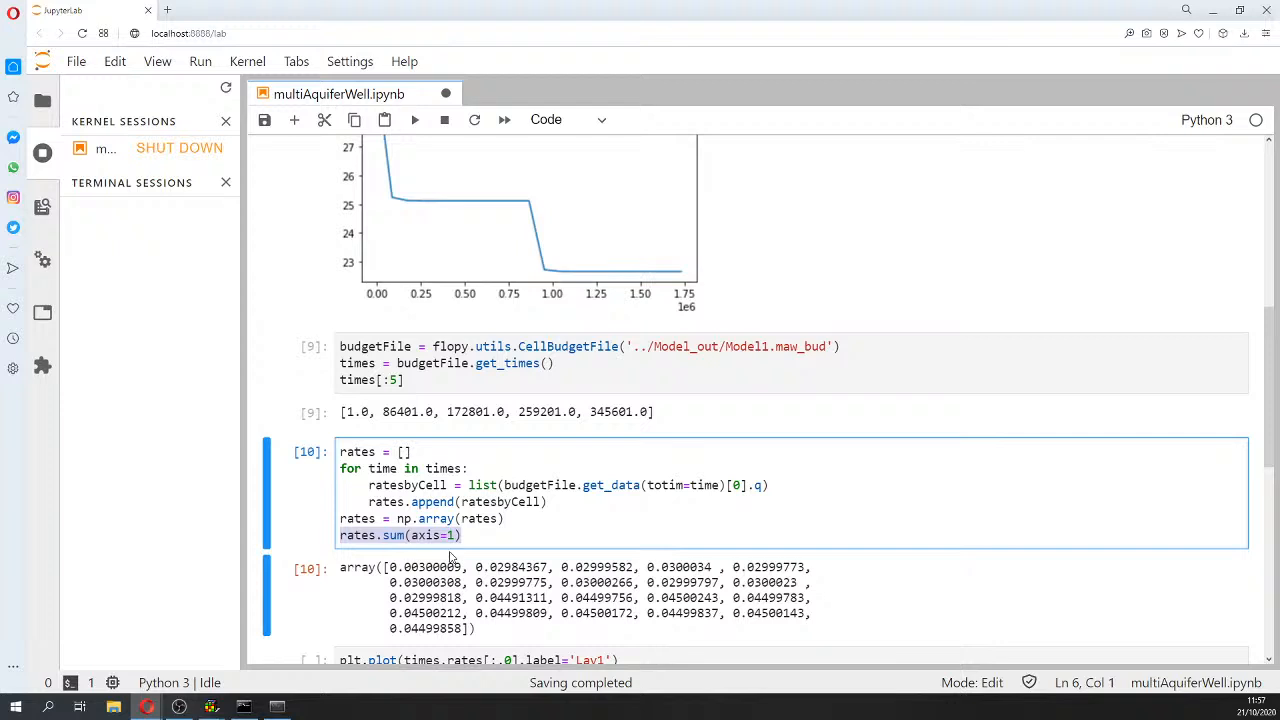
scroll(605, 605, "down", 3)
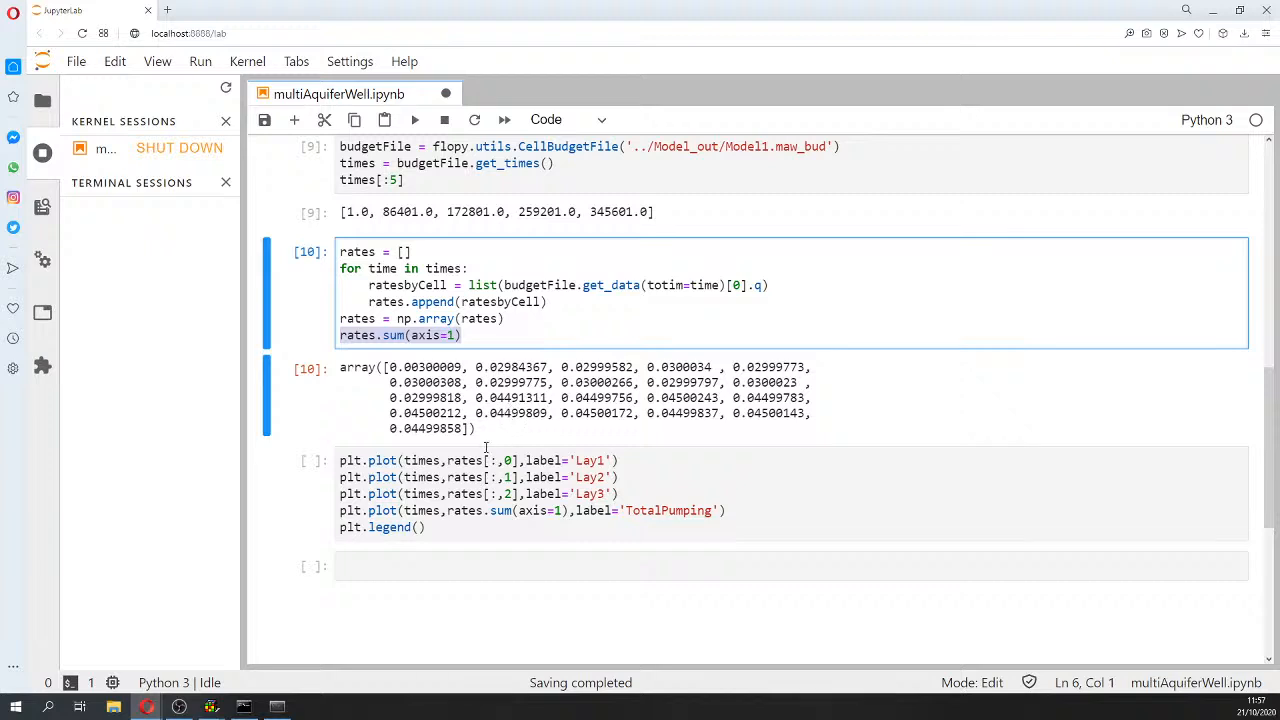
Step: Plot Lay1, Lay2, Lay3 and TotalPumping rates against time with a legend
left_click(486, 477)
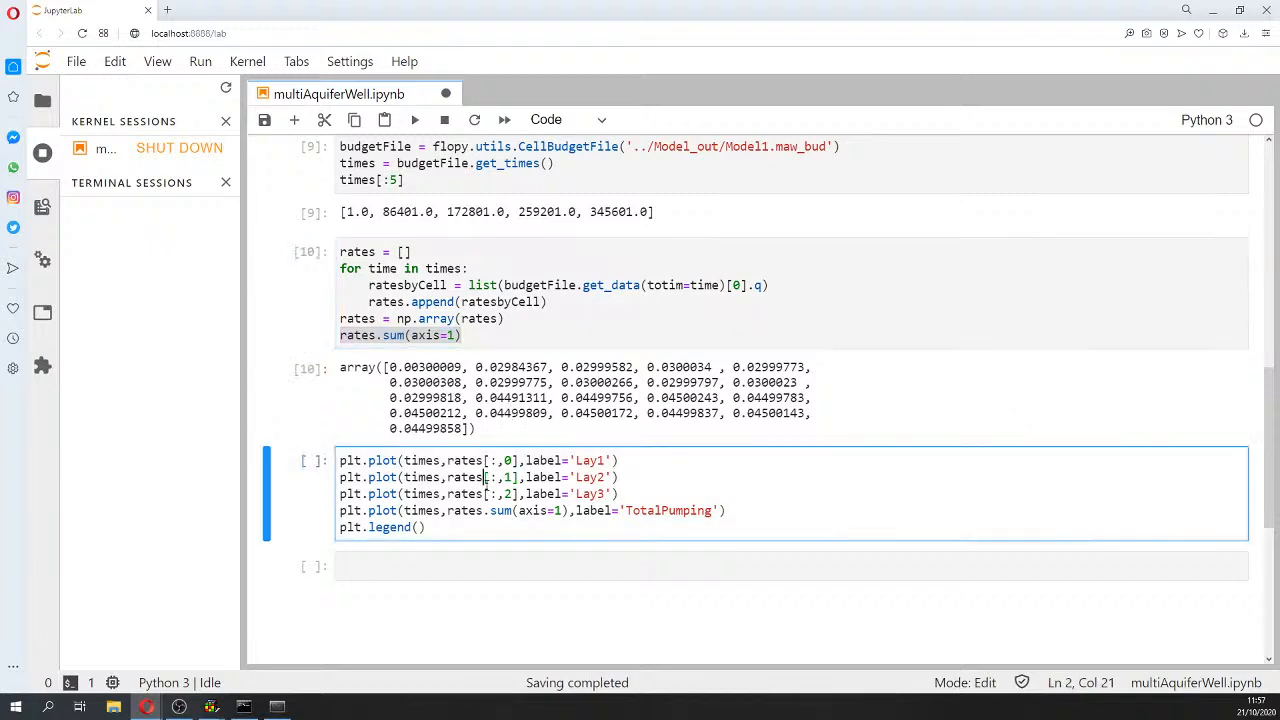
key("shift+Return")
scroll(490, 480, "down", 4)
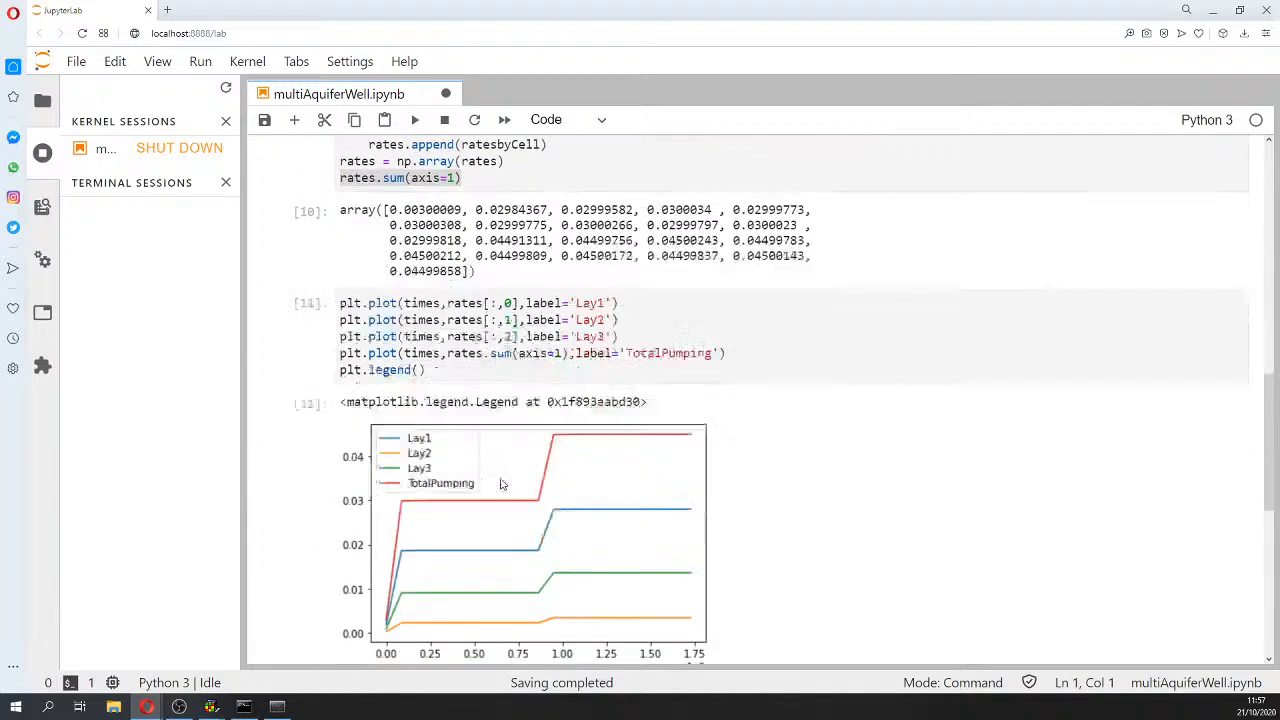
scroll(502, 484, "up", 1)
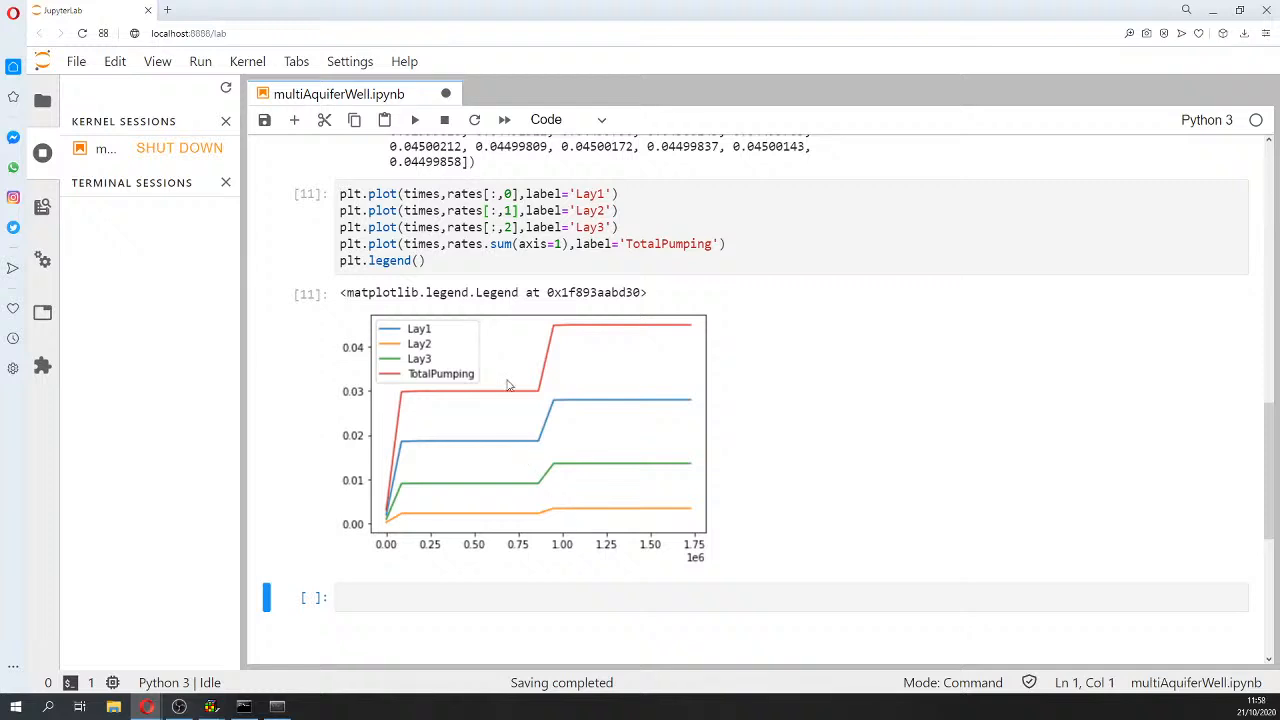
mouse_move(211, 707)
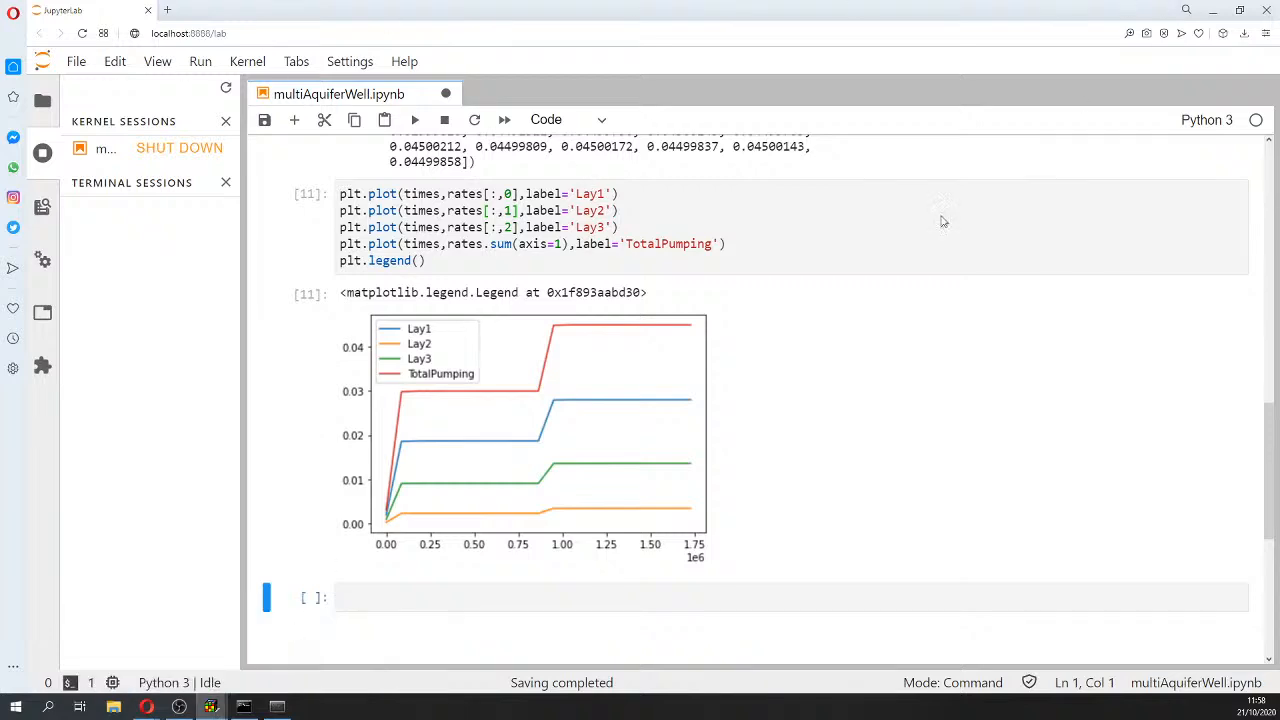
Step: In ModelMuse, colour the grid by the Required > Hydrology > Kx data set
mouse_move(210, 706)
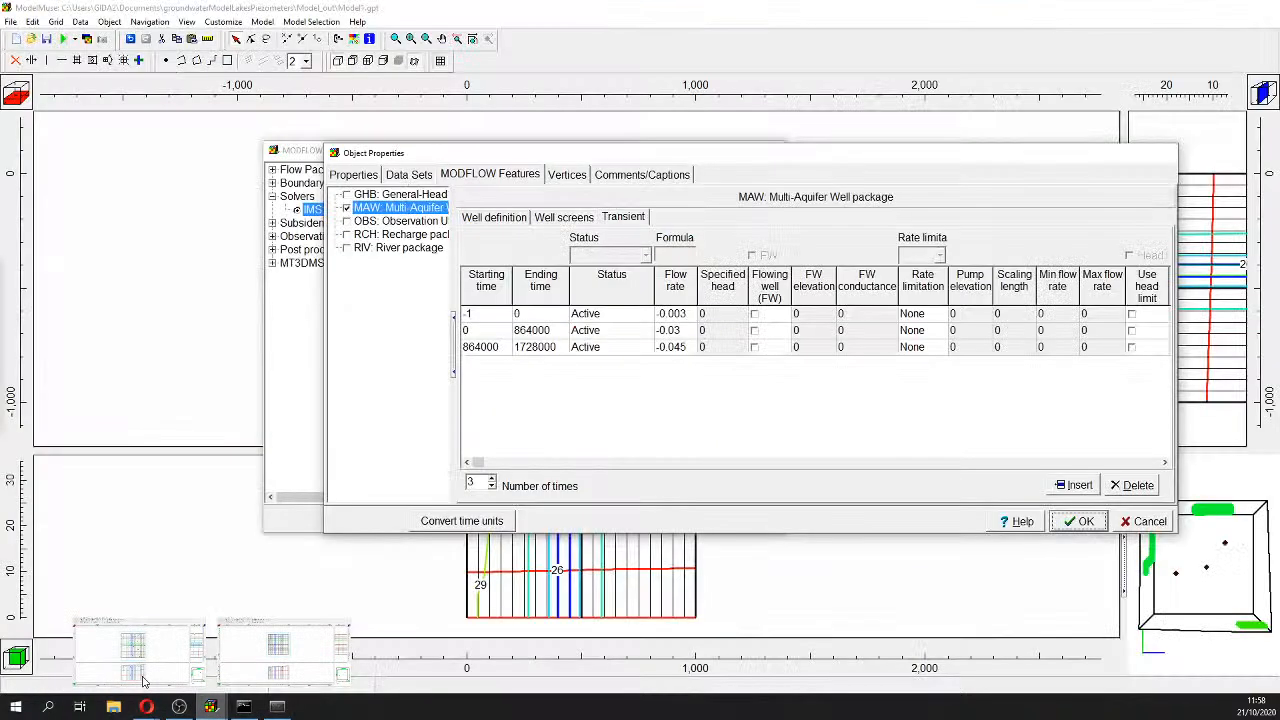
left_click(284, 650)
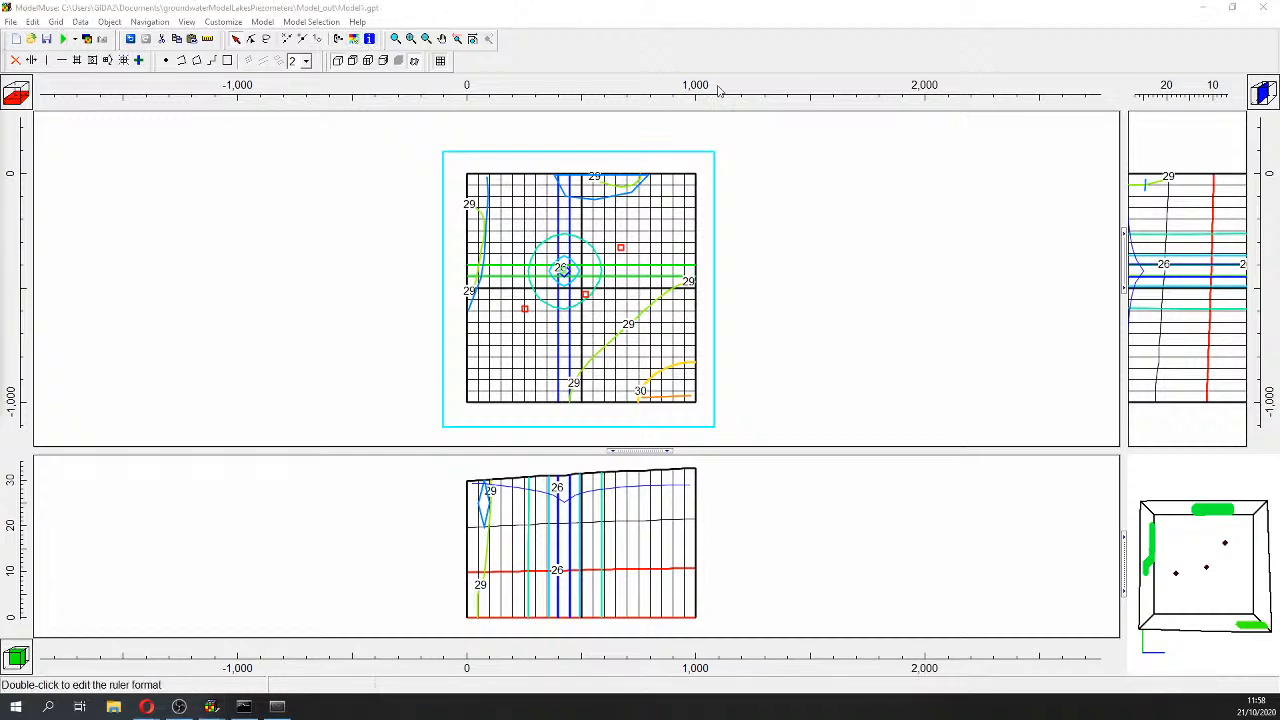
left_click(353, 38)
left_click_drag(441, 44, 1167, 50)
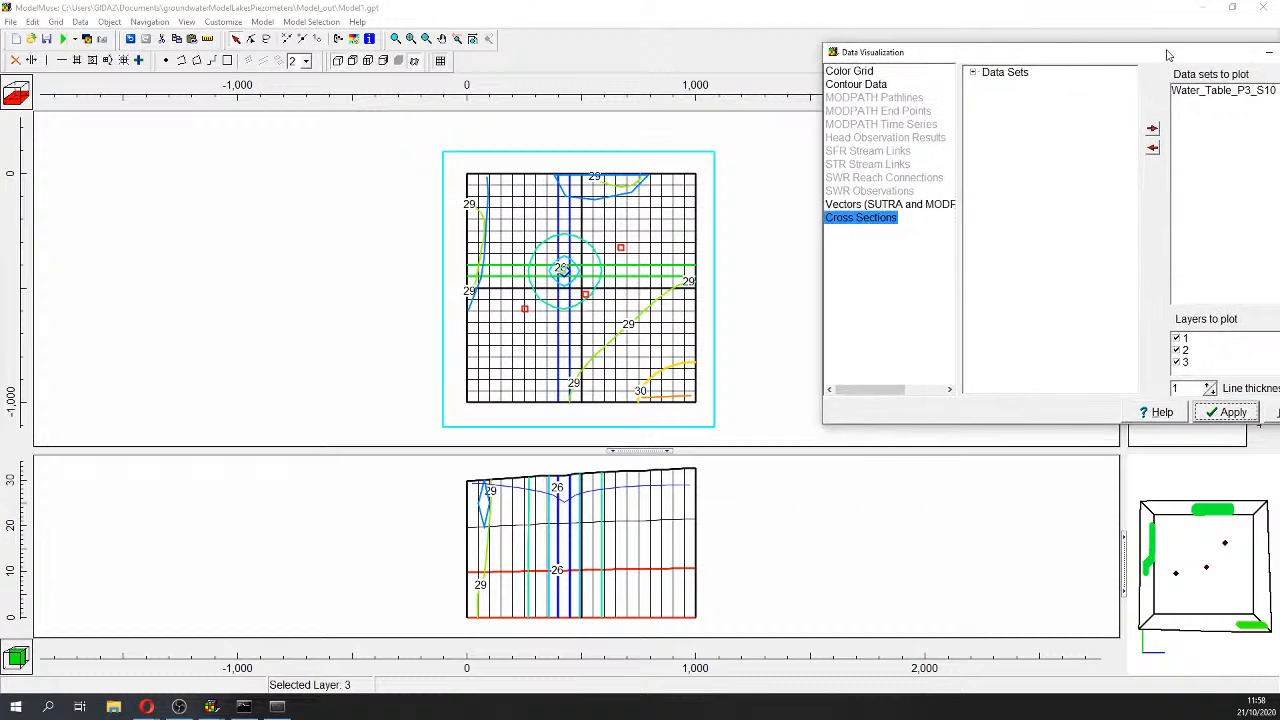
left_click(862, 71)
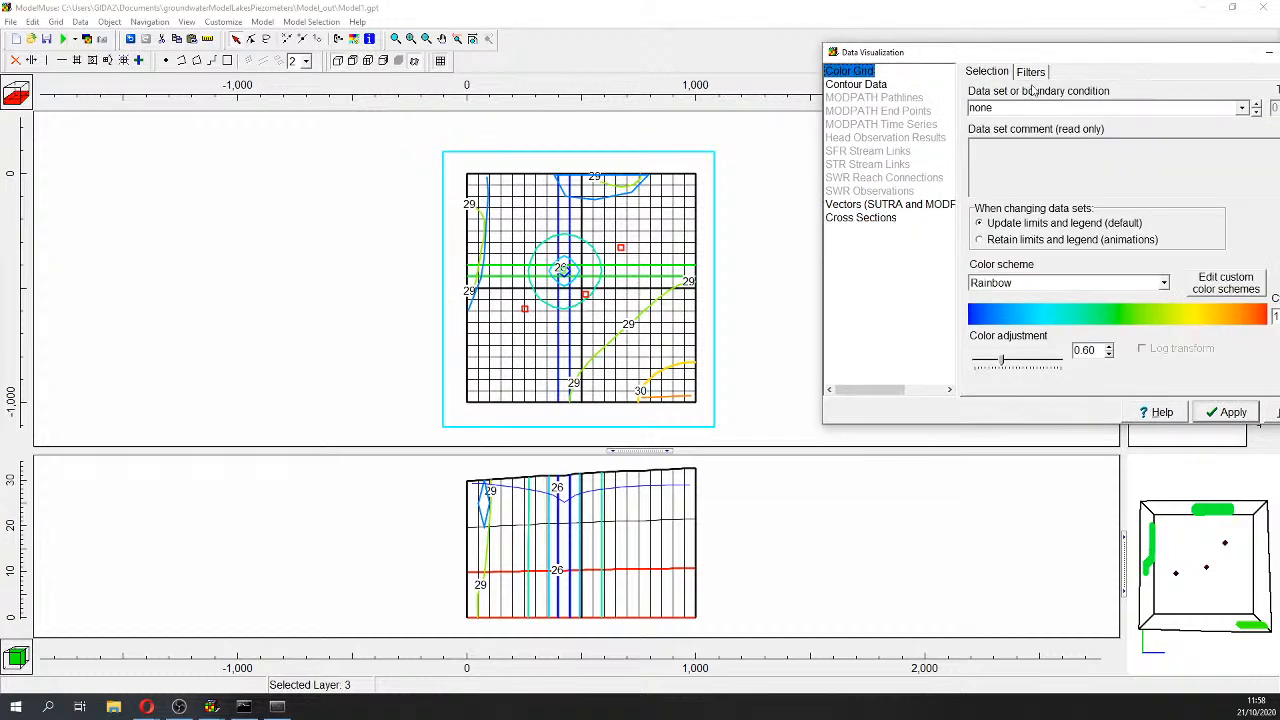
left_click(1243, 107)
left_click(978, 138)
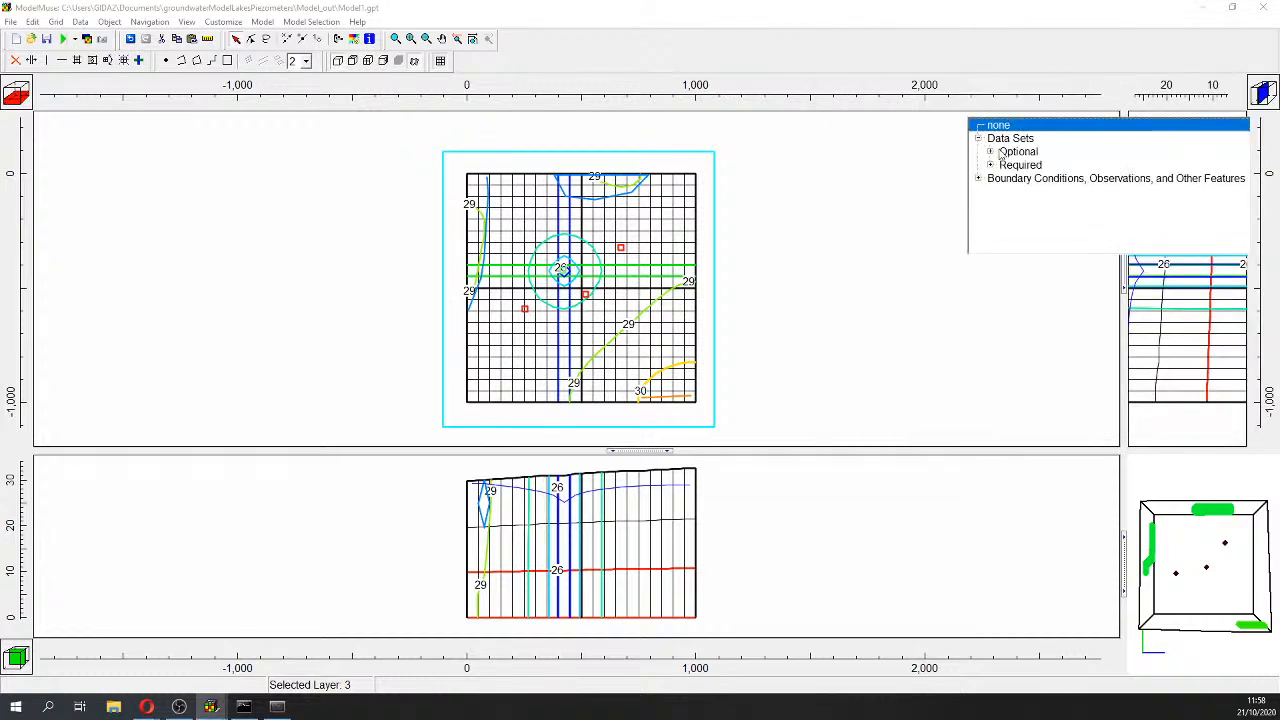
left_click(990, 151)
left_click(1003, 165)
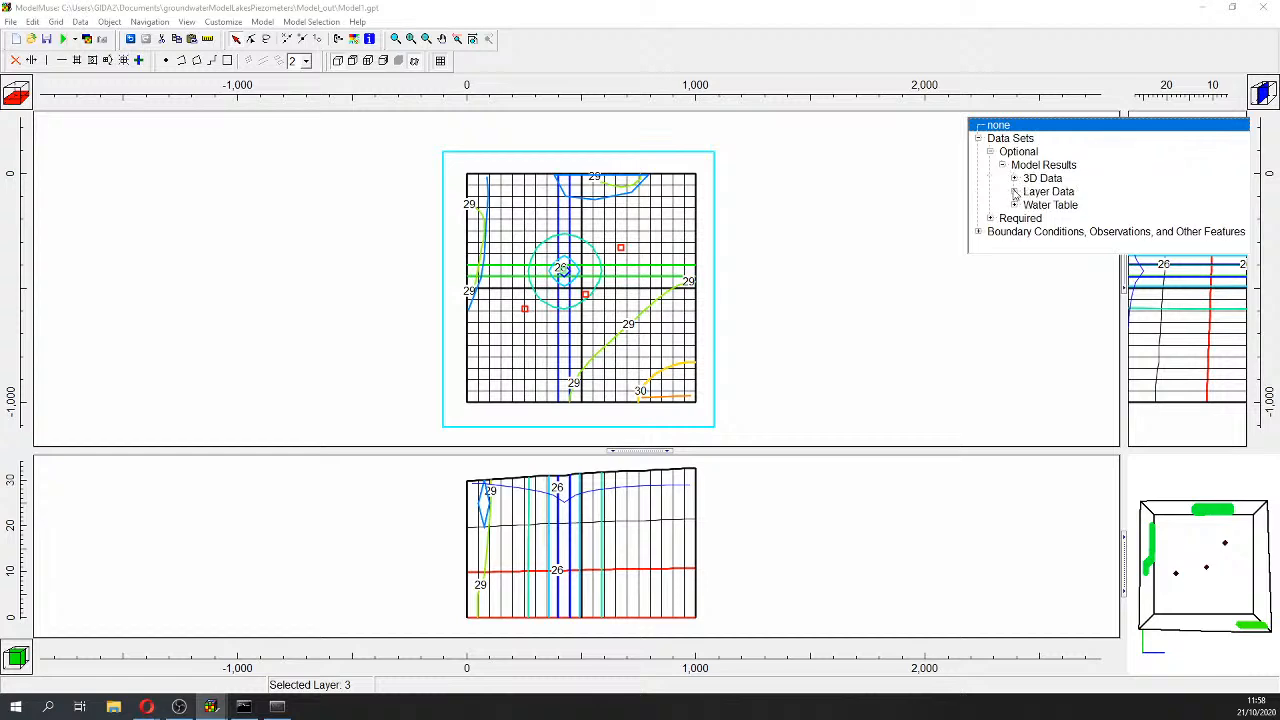
left_click(992, 218)
left_click(1003, 201)
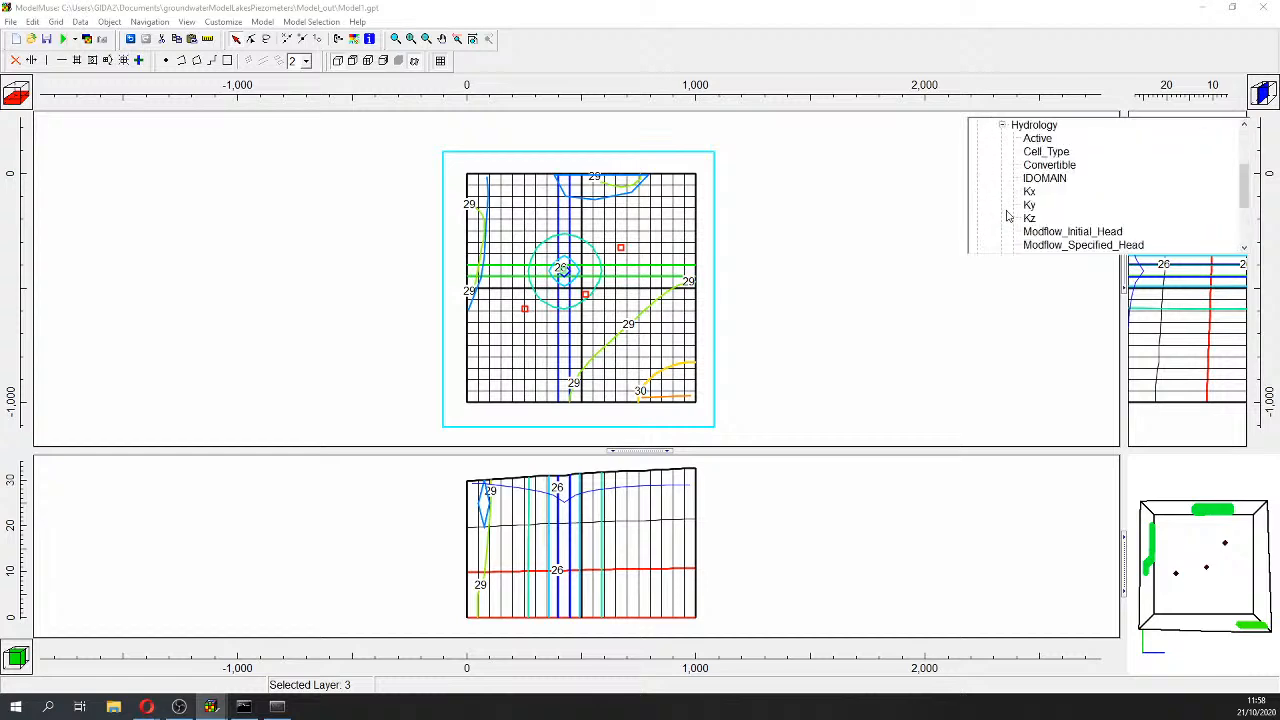
left_click(1030, 199)
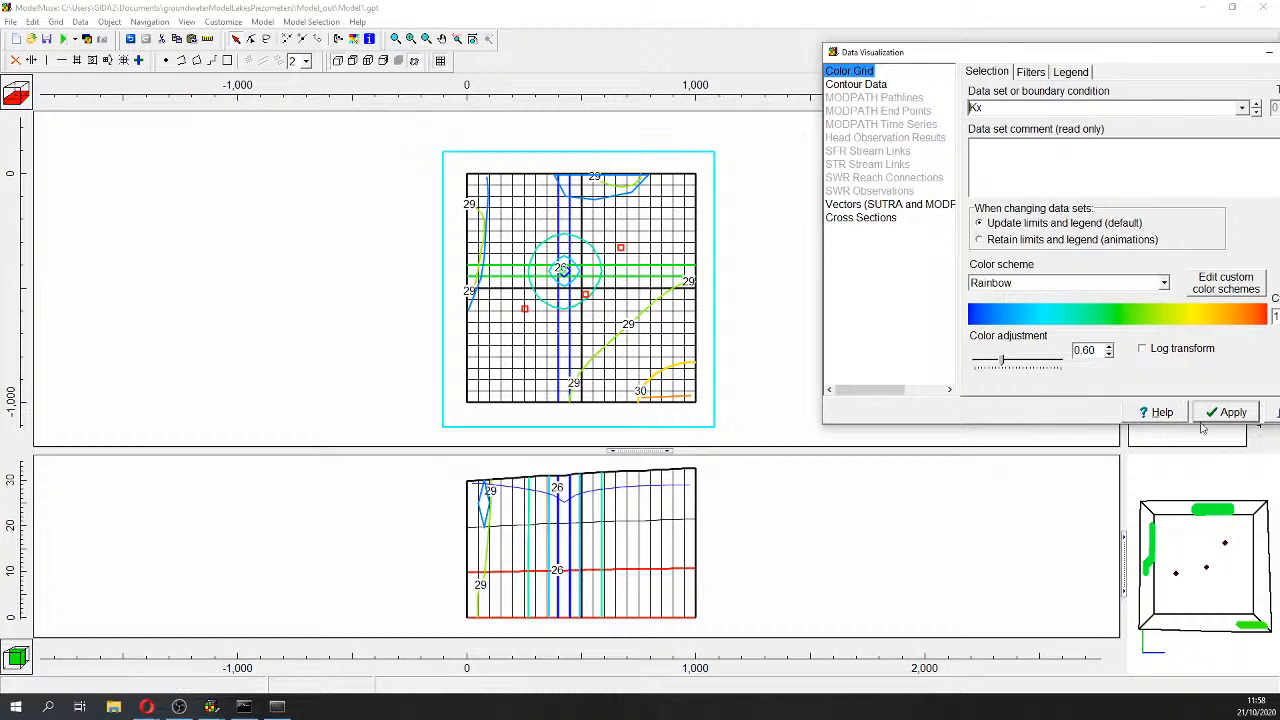
left_click(1229, 414)
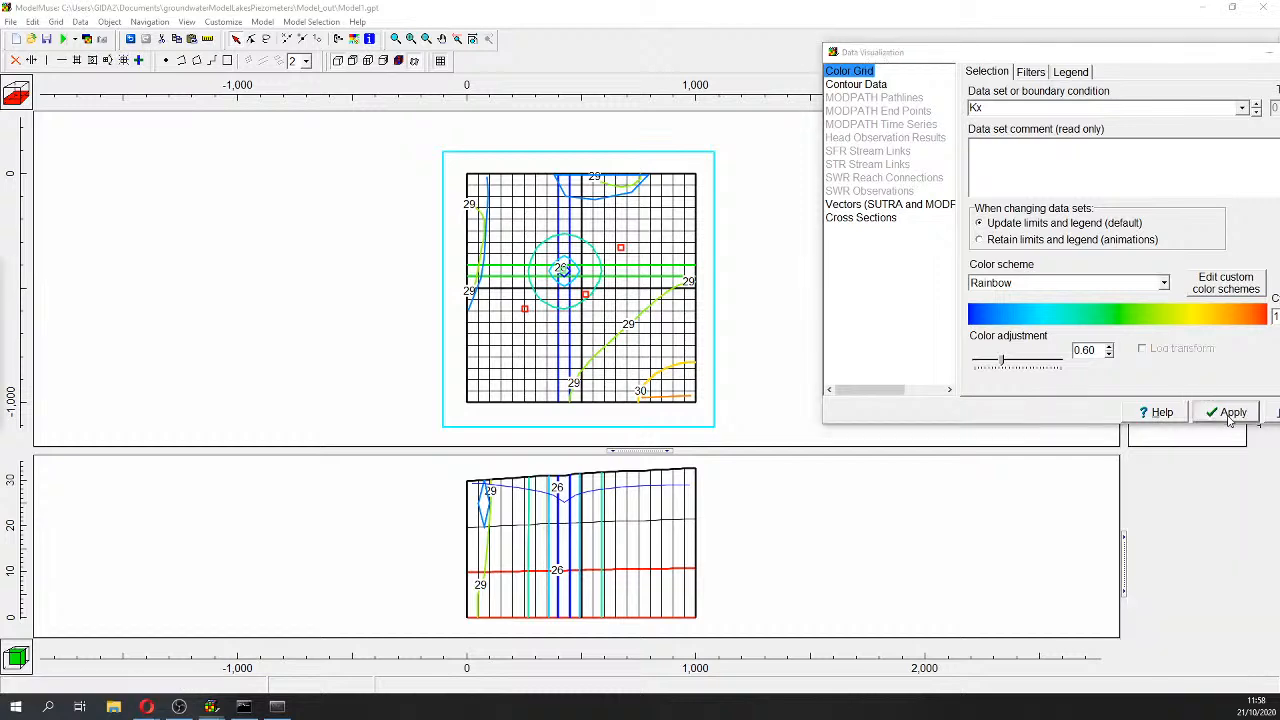
Step: Apply the Light Blue to Dark Blue colour scheme, then return to JupyterLab
left_click(1150, 283)
left_click(1022, 407)
left_click(1226, 412)
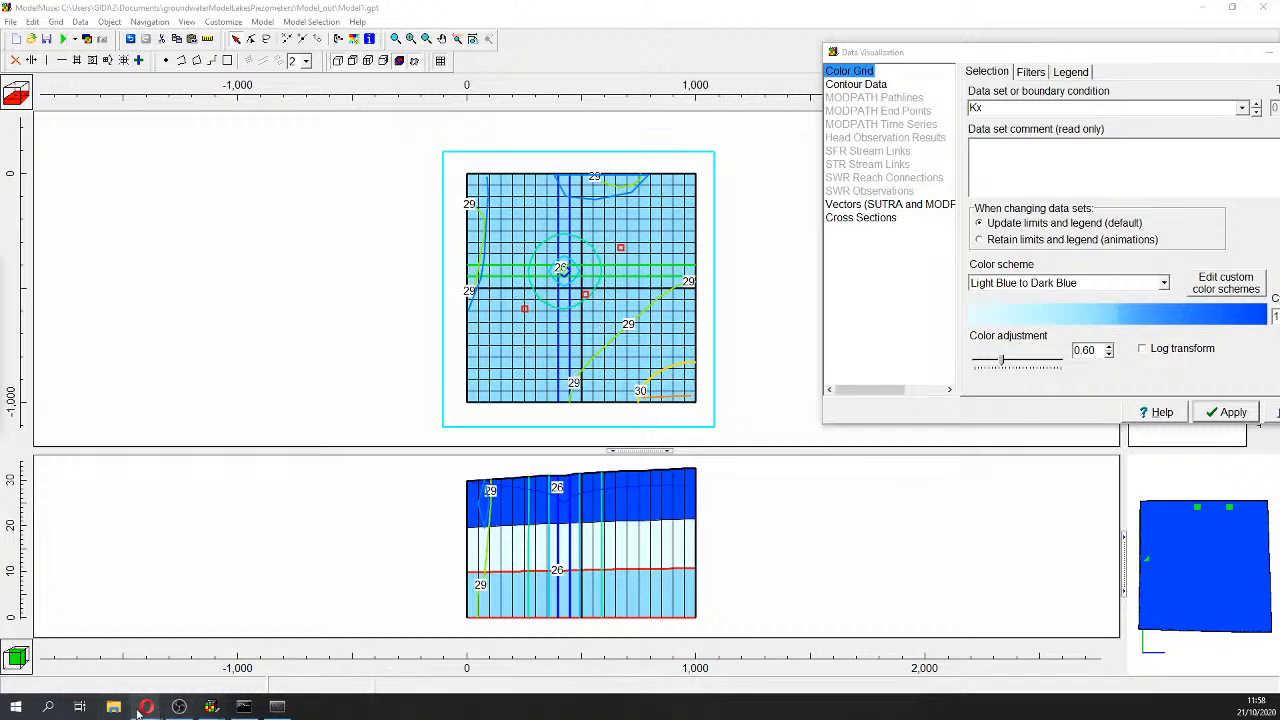
mouse_move(146, 708)
left_click(205, 650)
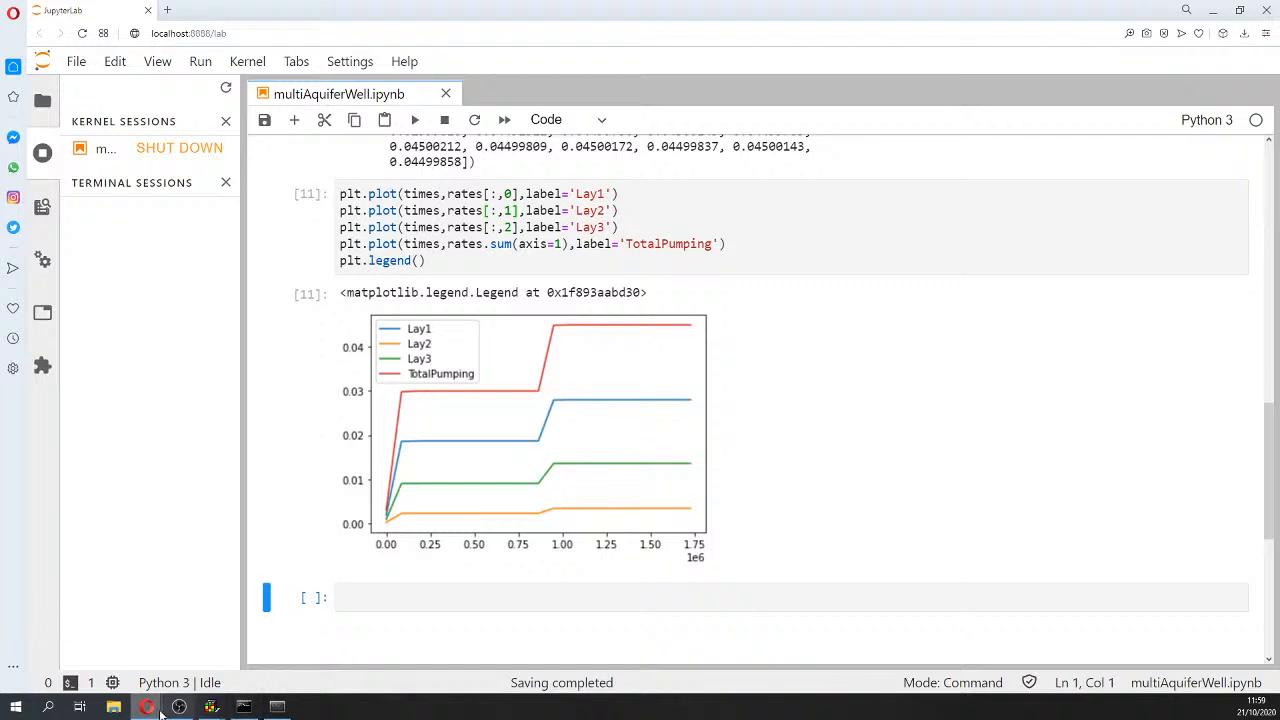
Step: Open Model1.lst from the Model_out folder in a new JupyterLab tab
left_click(114, 707)
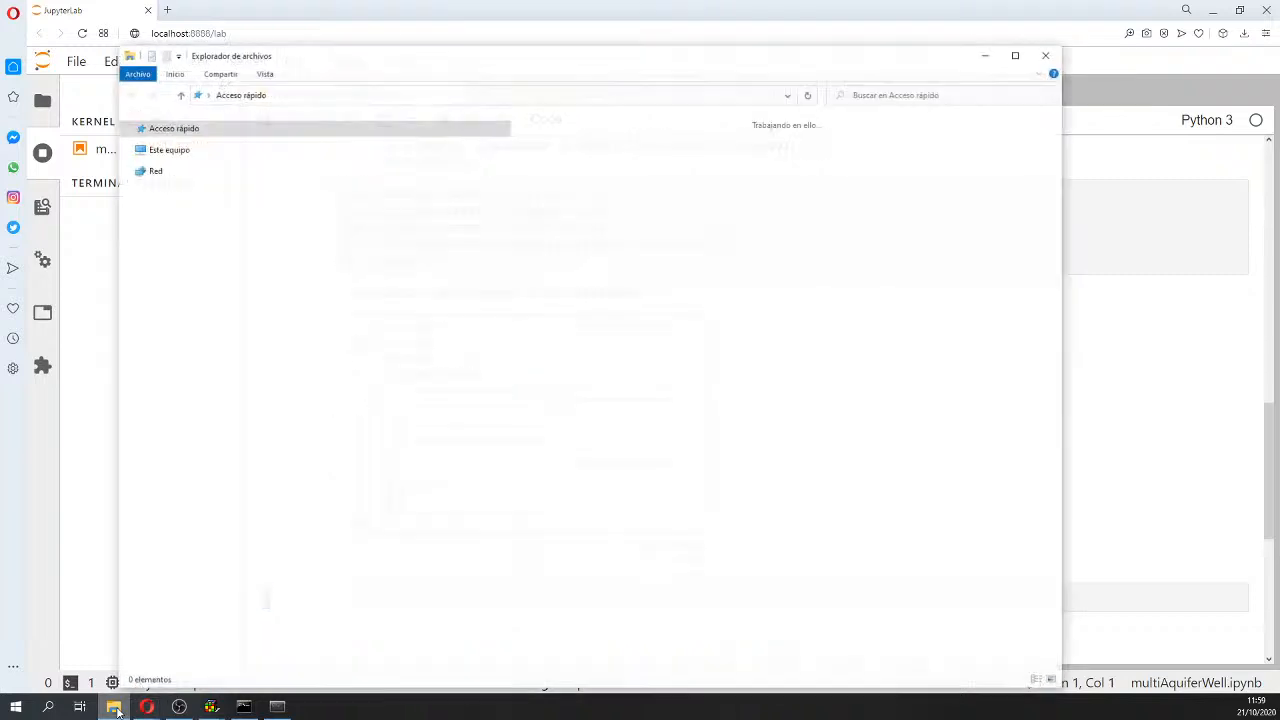
left_click(982, 54)
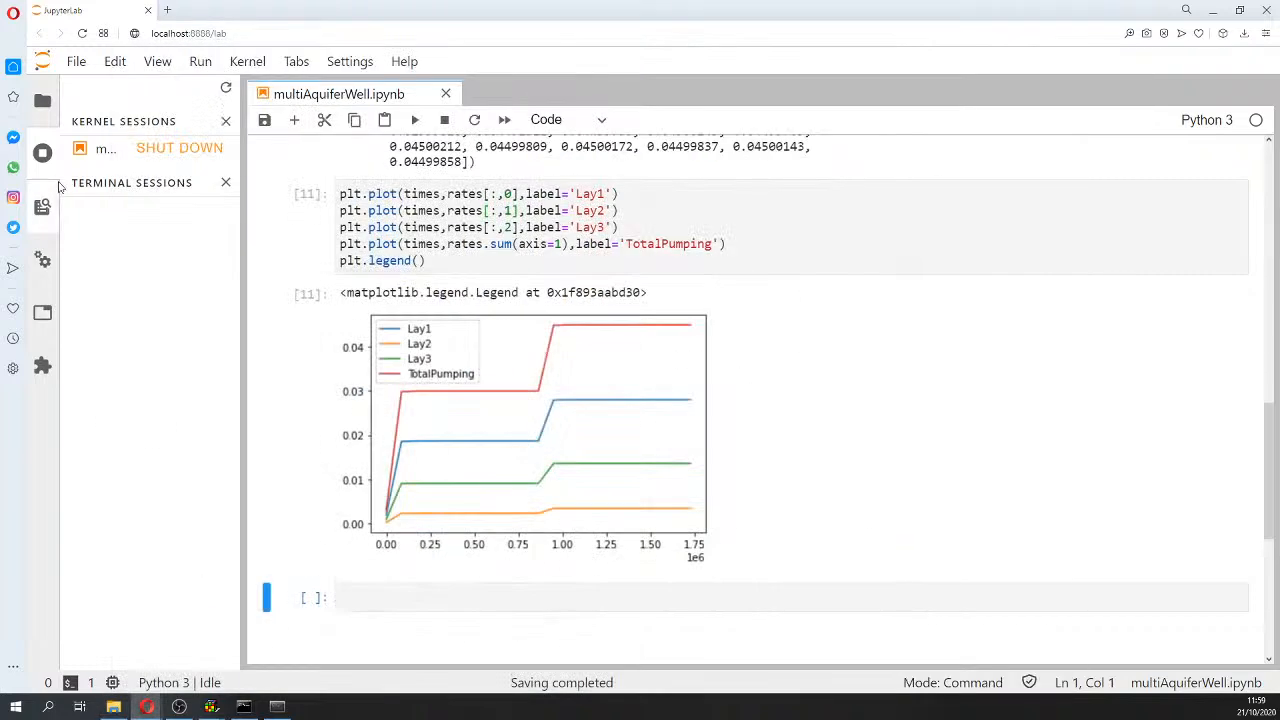
left_click(42, 100)
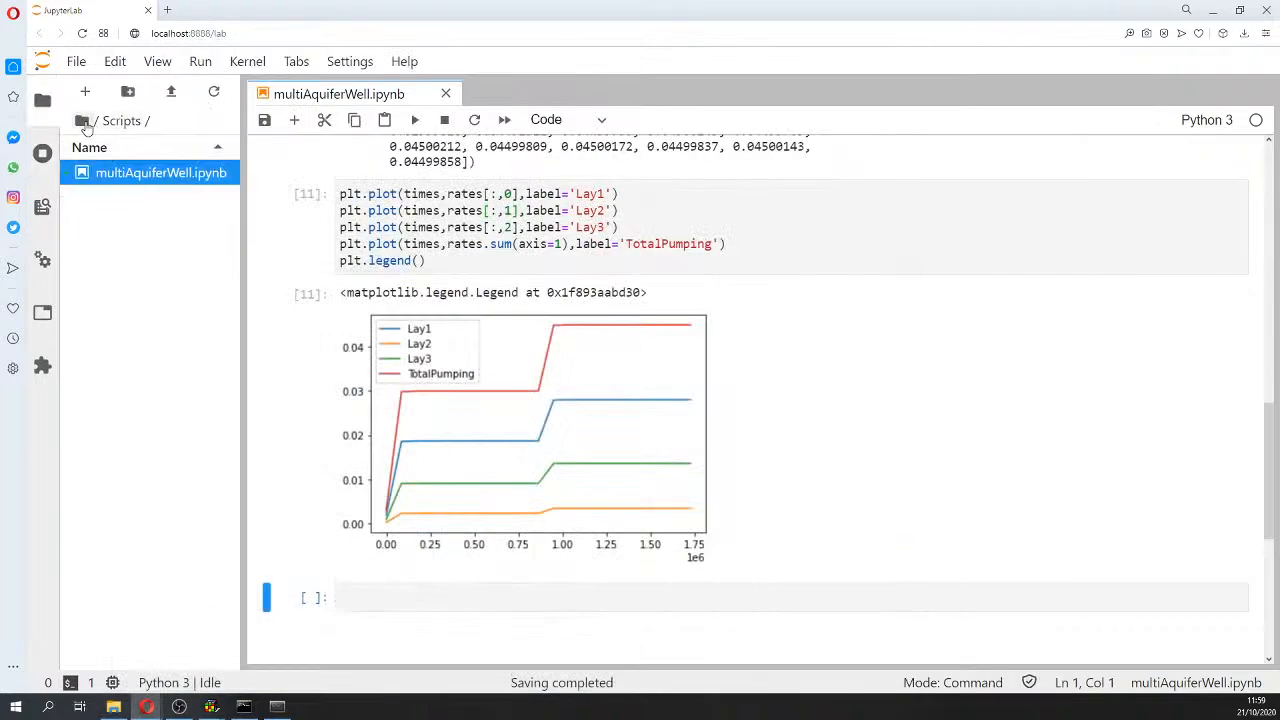
left_click(84, 121)
double_click(133, 196)
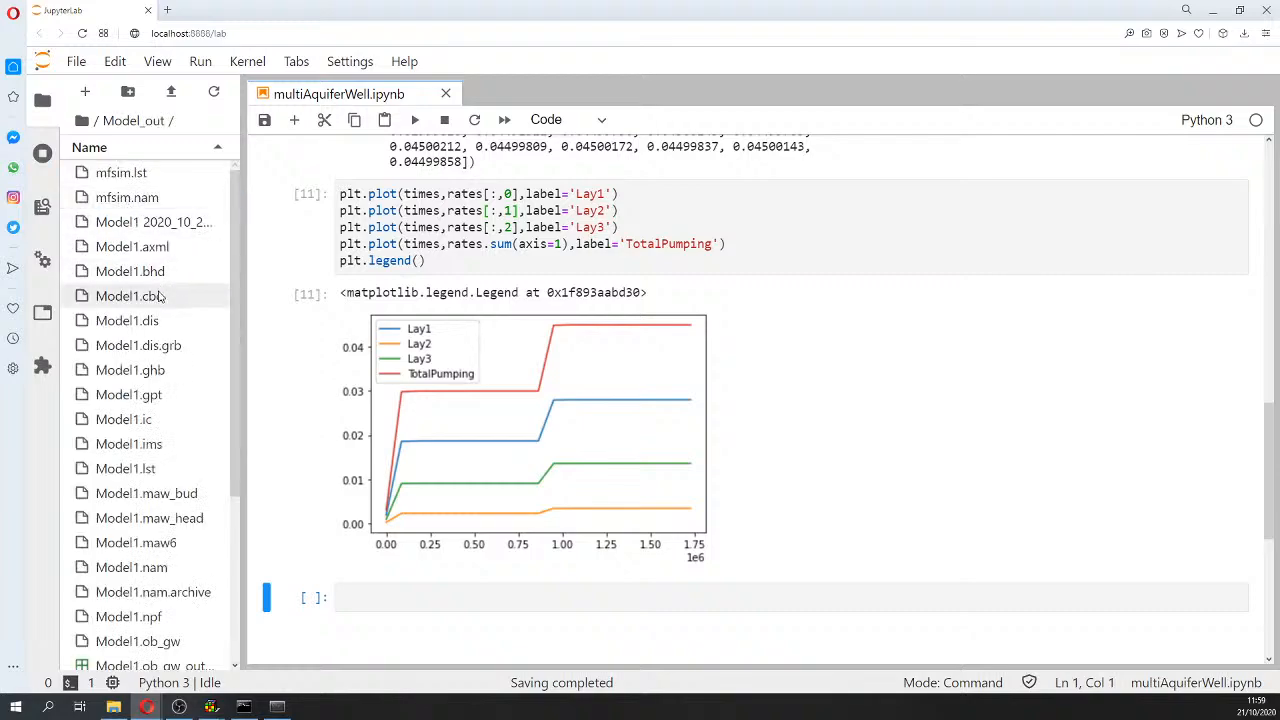
double_click(145, 470)
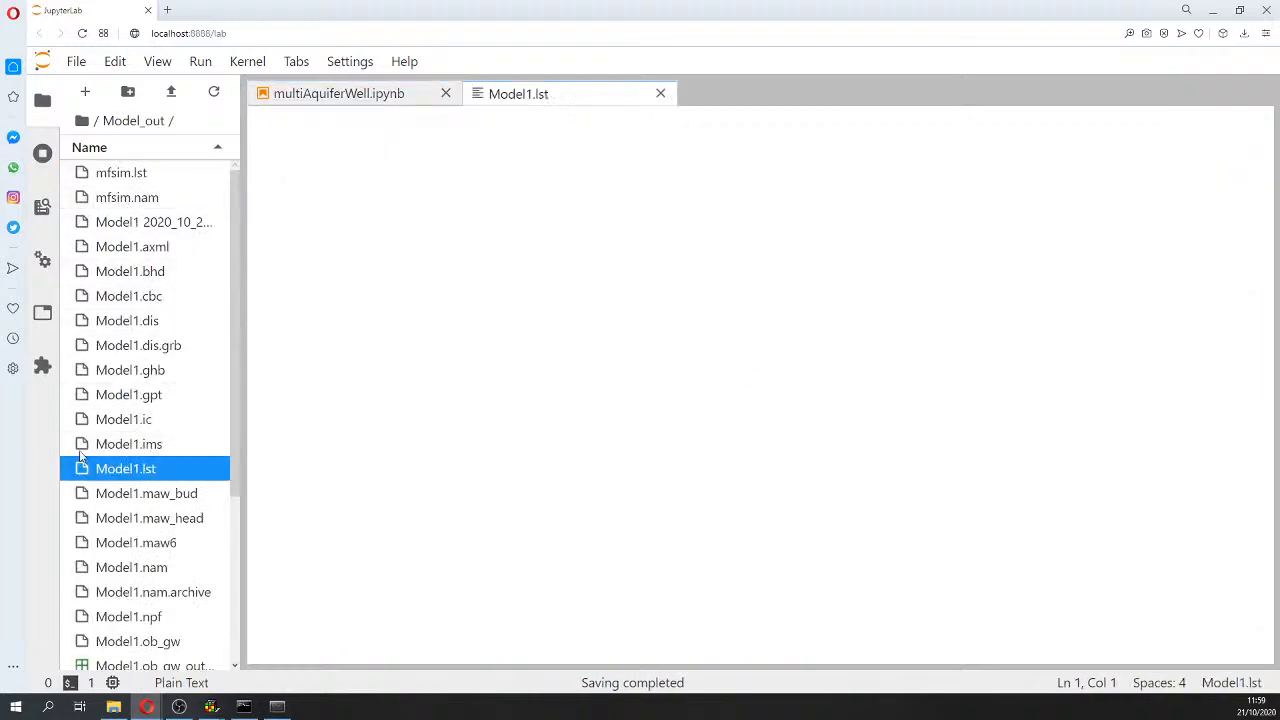
Step: Mark the STO-SS storage inflow and outflow lines in the final volume budget
left_click_drag(1268, 138, 1278, 644)
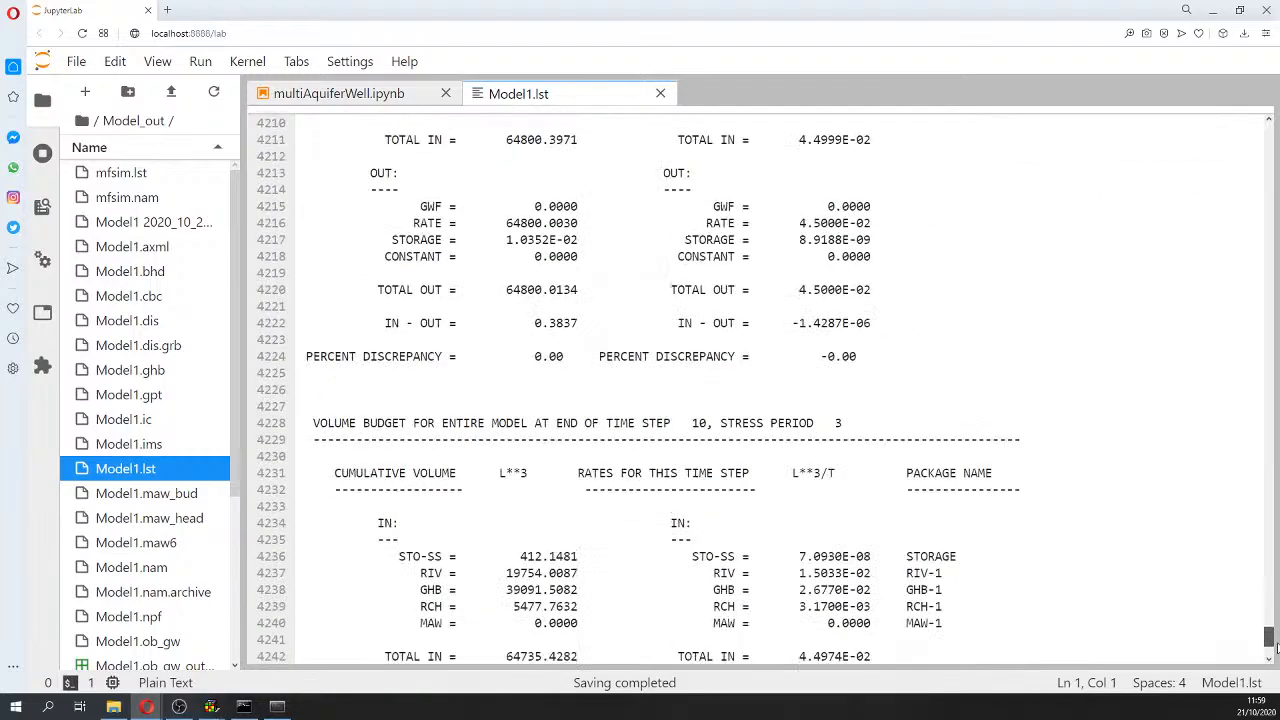
scroll(948, 546, "down", 8)
scroll(948, 546, "up", 5)
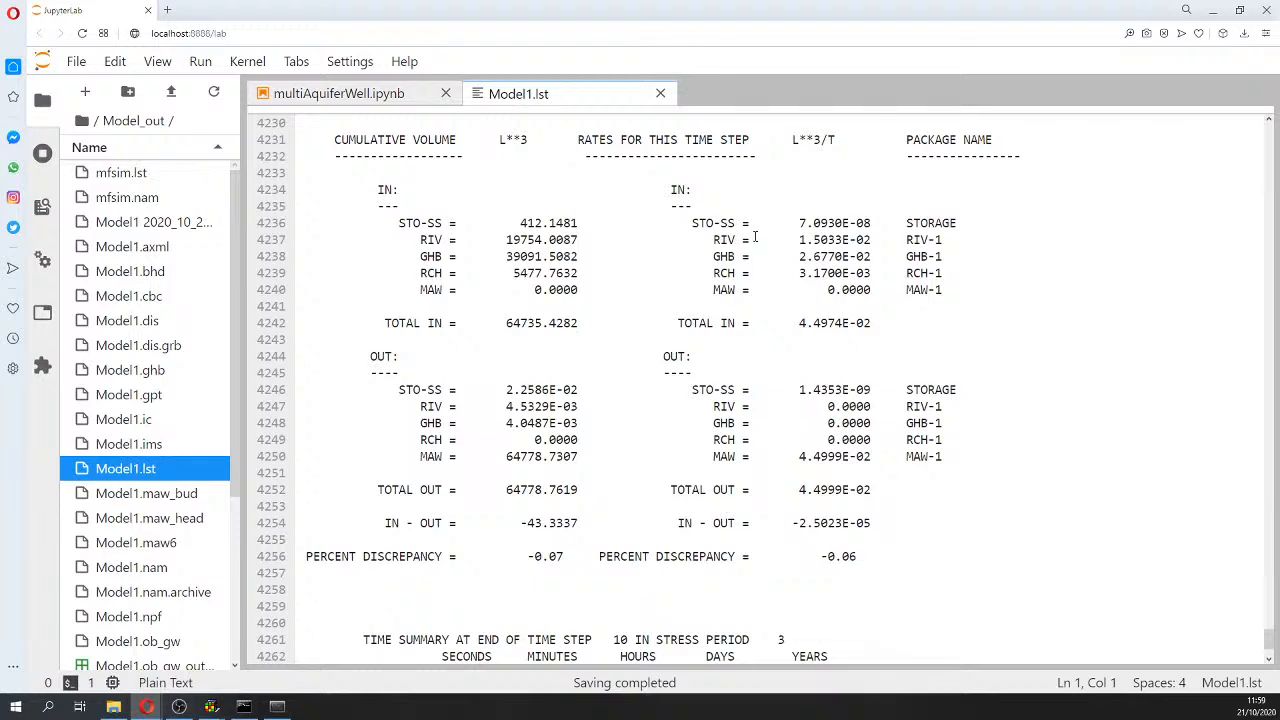
left_click_drag(692, 222, 967, 218)
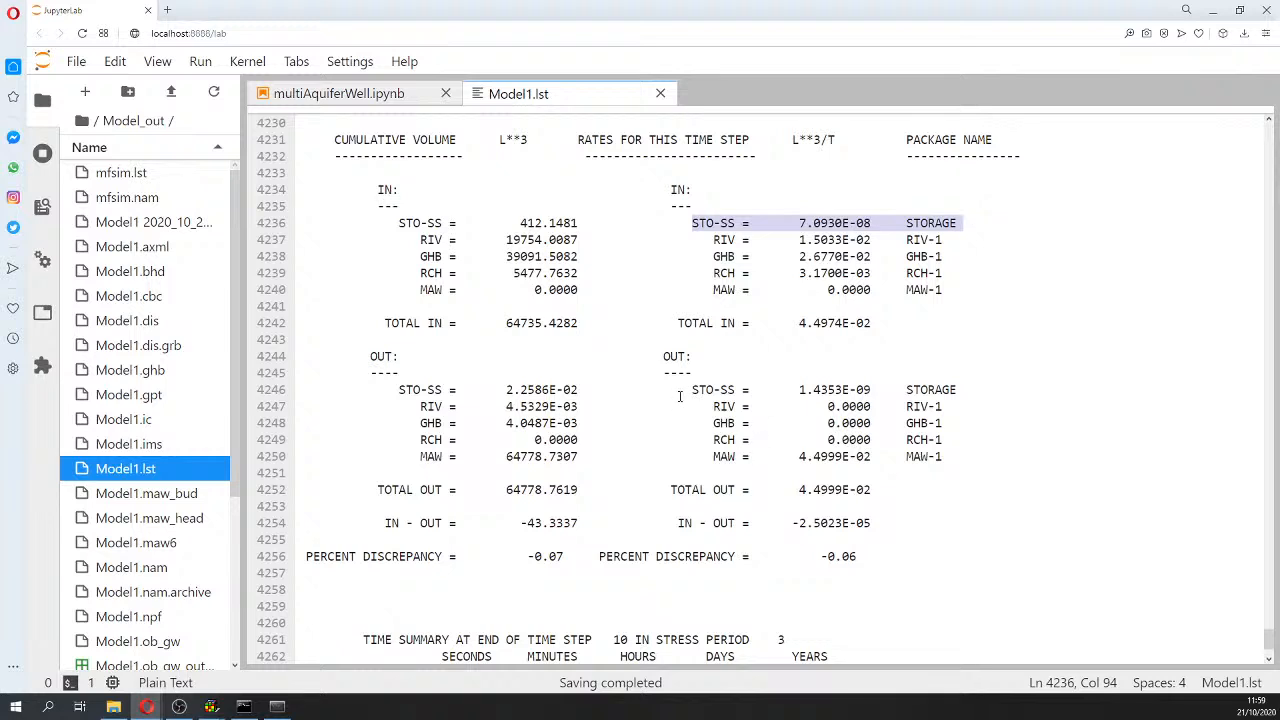
left_click_drag(685, 389, 970, 389)
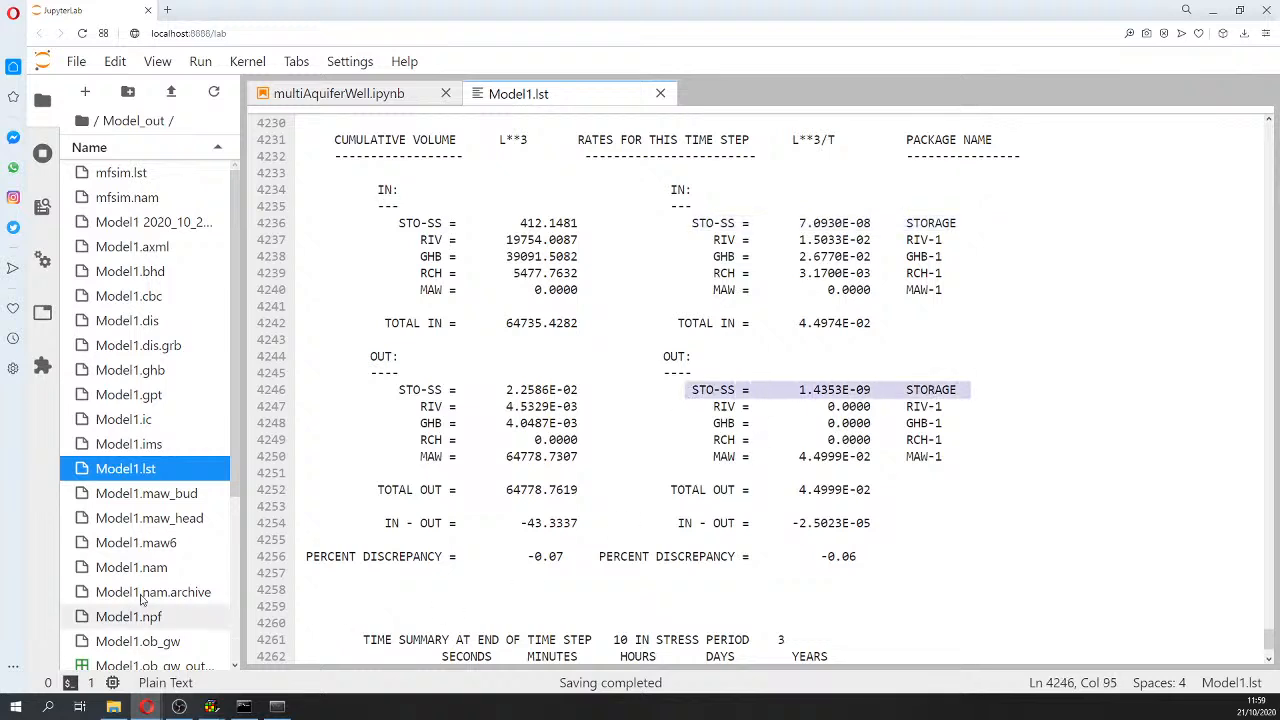
Step: Switch to ModelMuse and open the Data > Edit Data Sets dialog
mouse_move(210, 706)
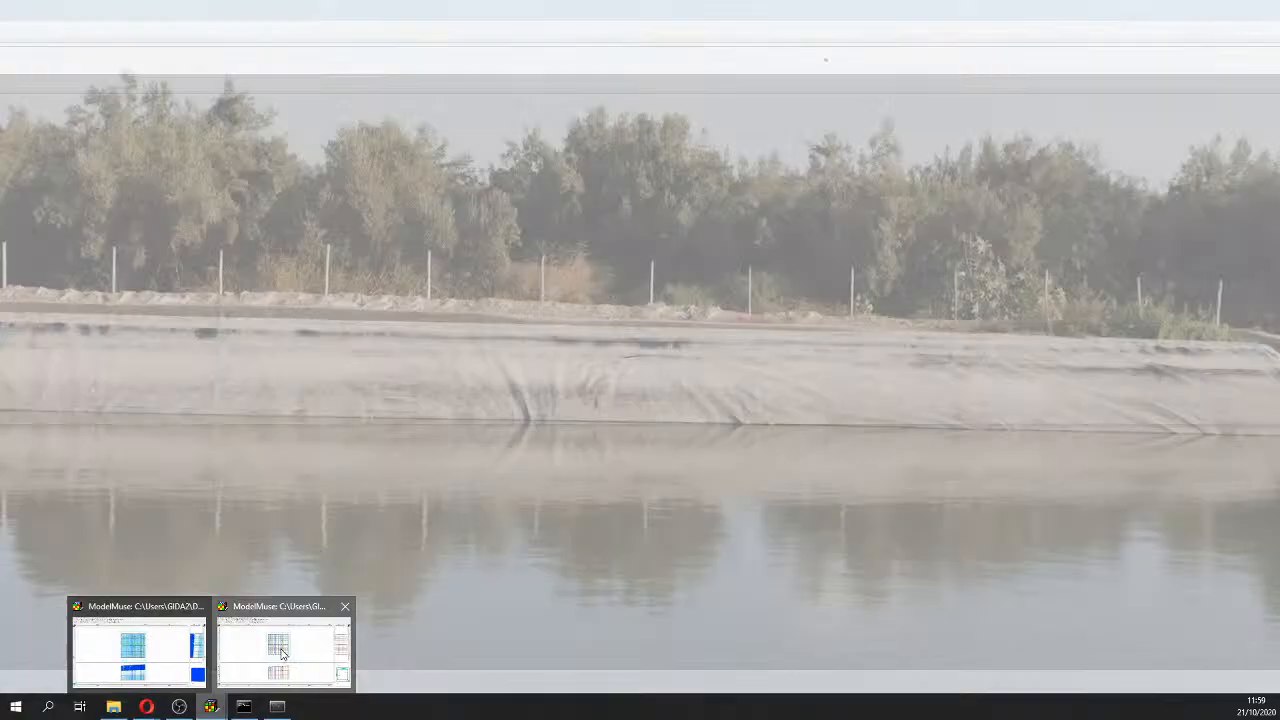
left_click(281, 654)
left_click(213, 707)
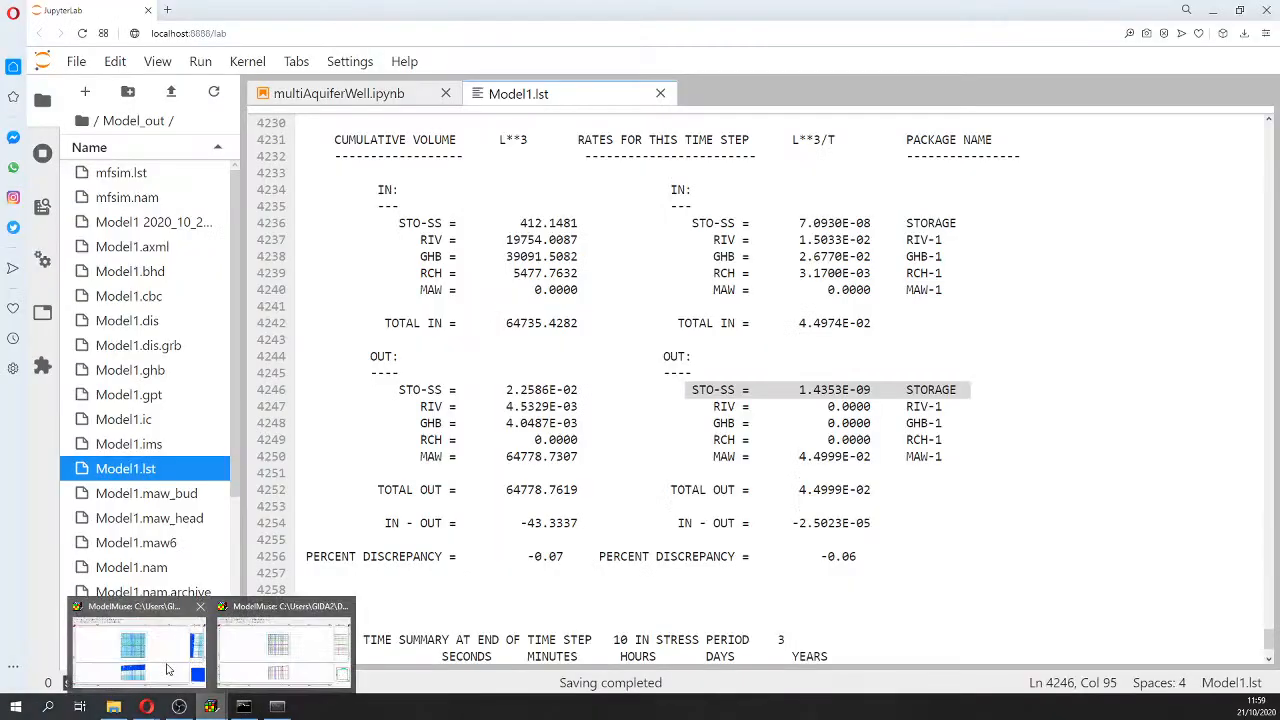
left_click(168, 670)
left_click(81, 22)
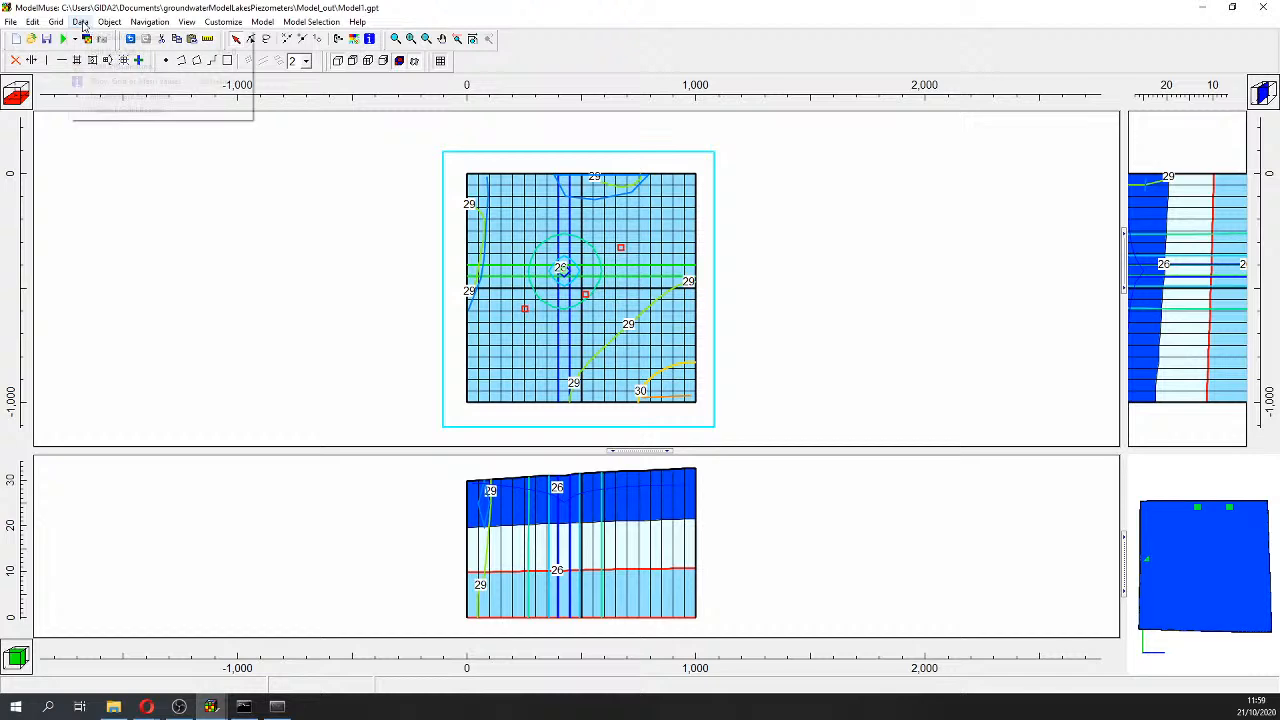
left_click(110, 38)
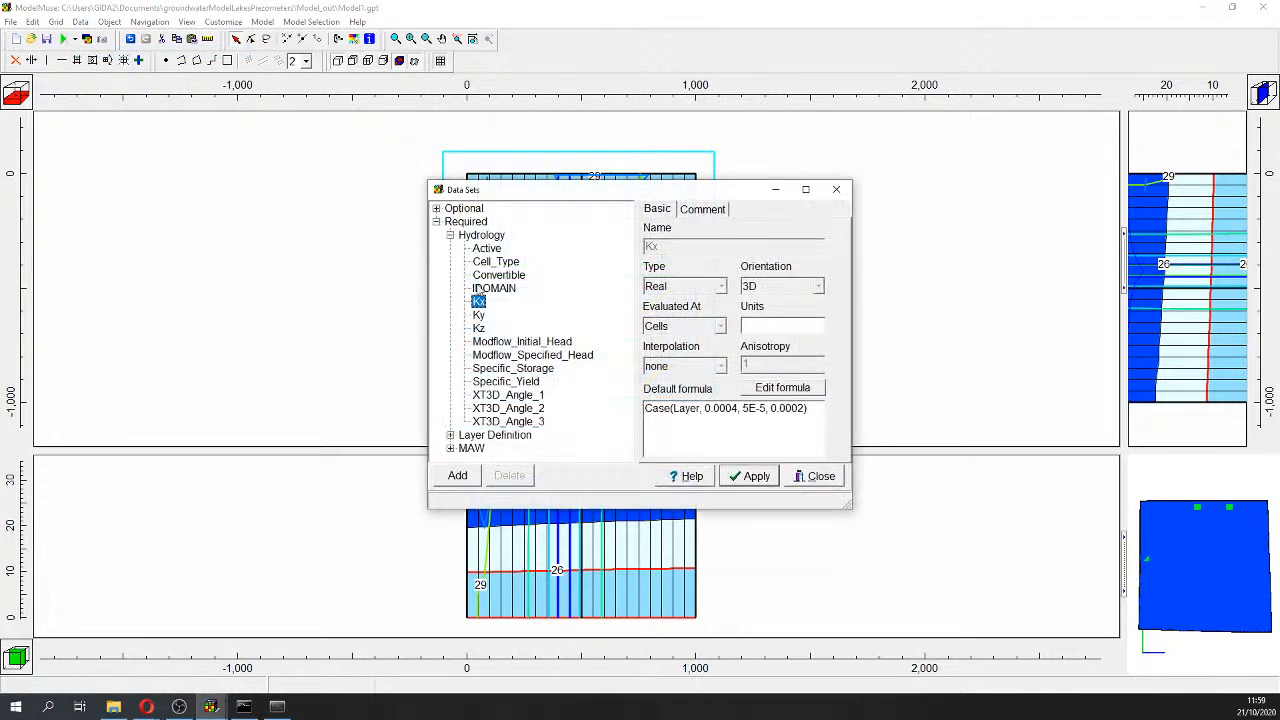
Step: Review the Cell_Type data set and Convertible's formula 'Cell_Type > 0'
left_click(490, 262)
left_click(492, 276)
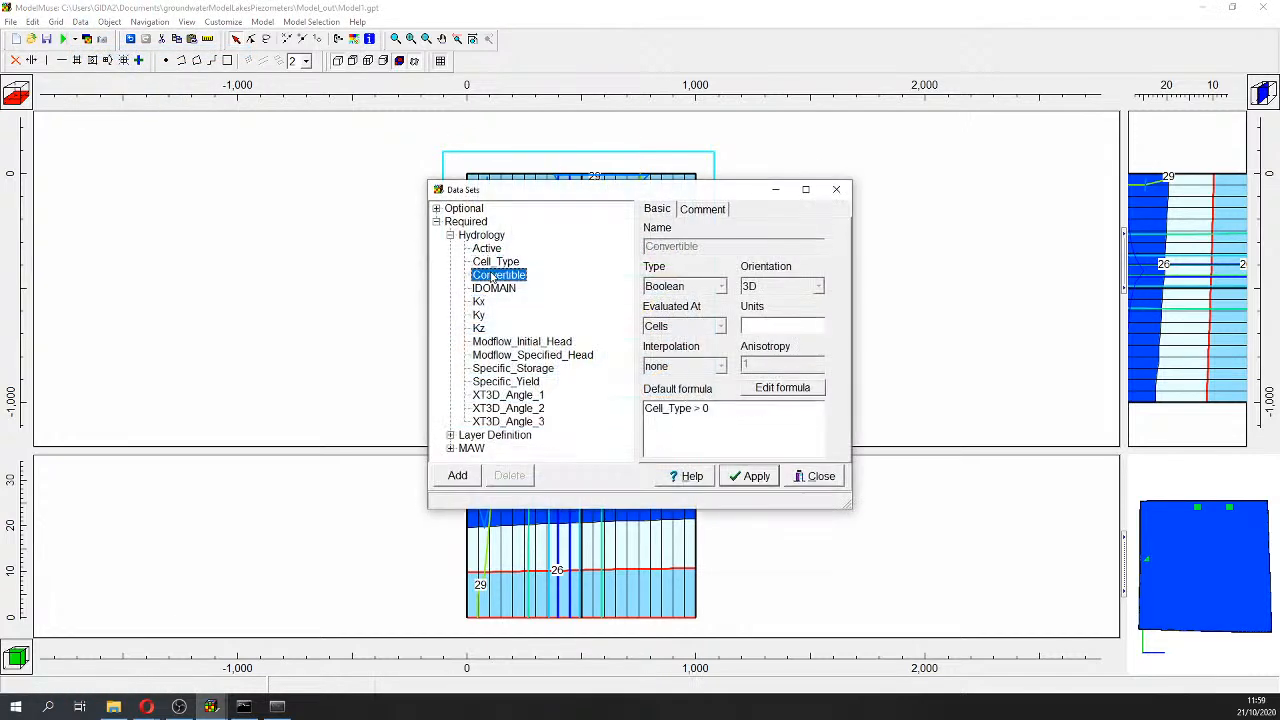
left_click(491, 265)
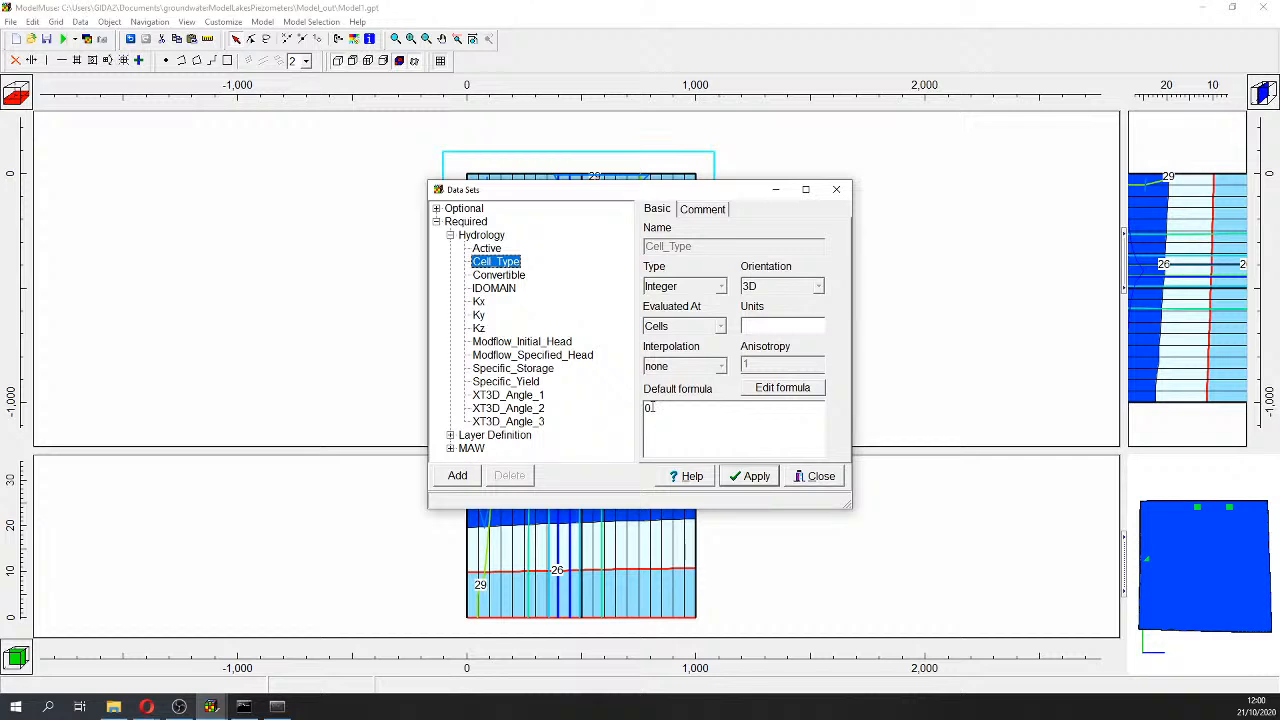
left_click(509, 277)
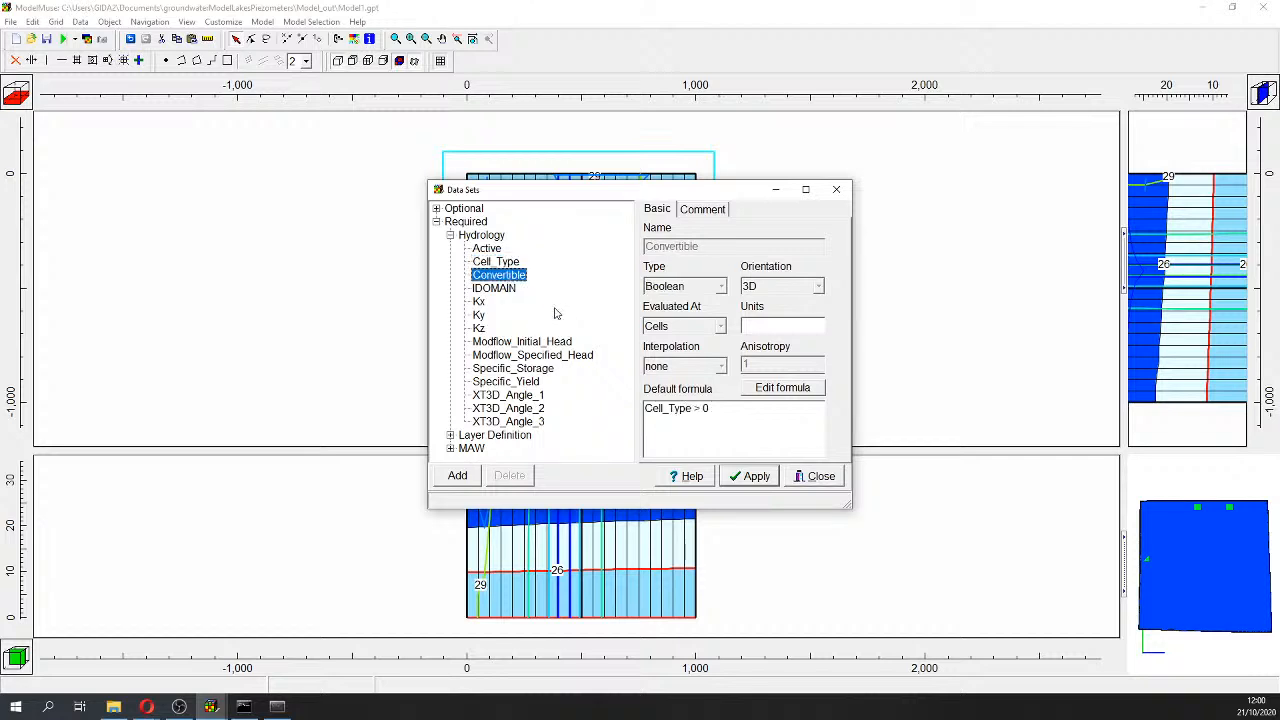
left_click(699, 408)
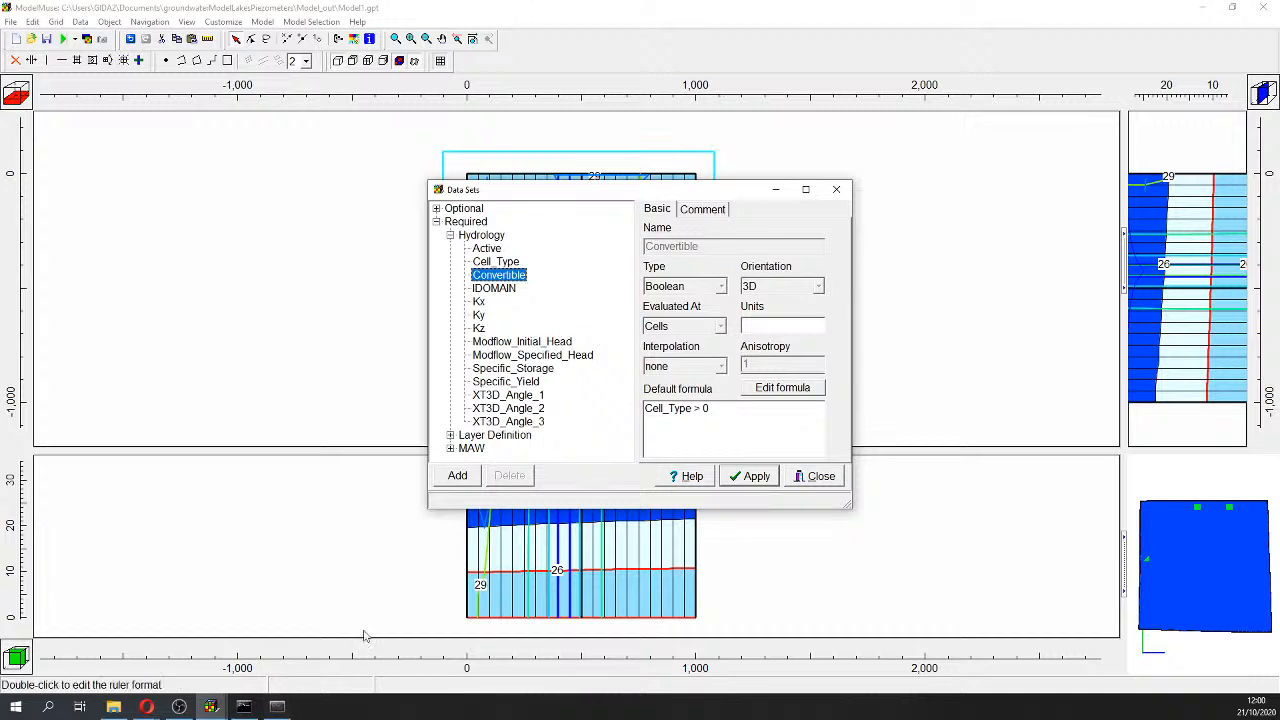
mouse_move(218, 711)
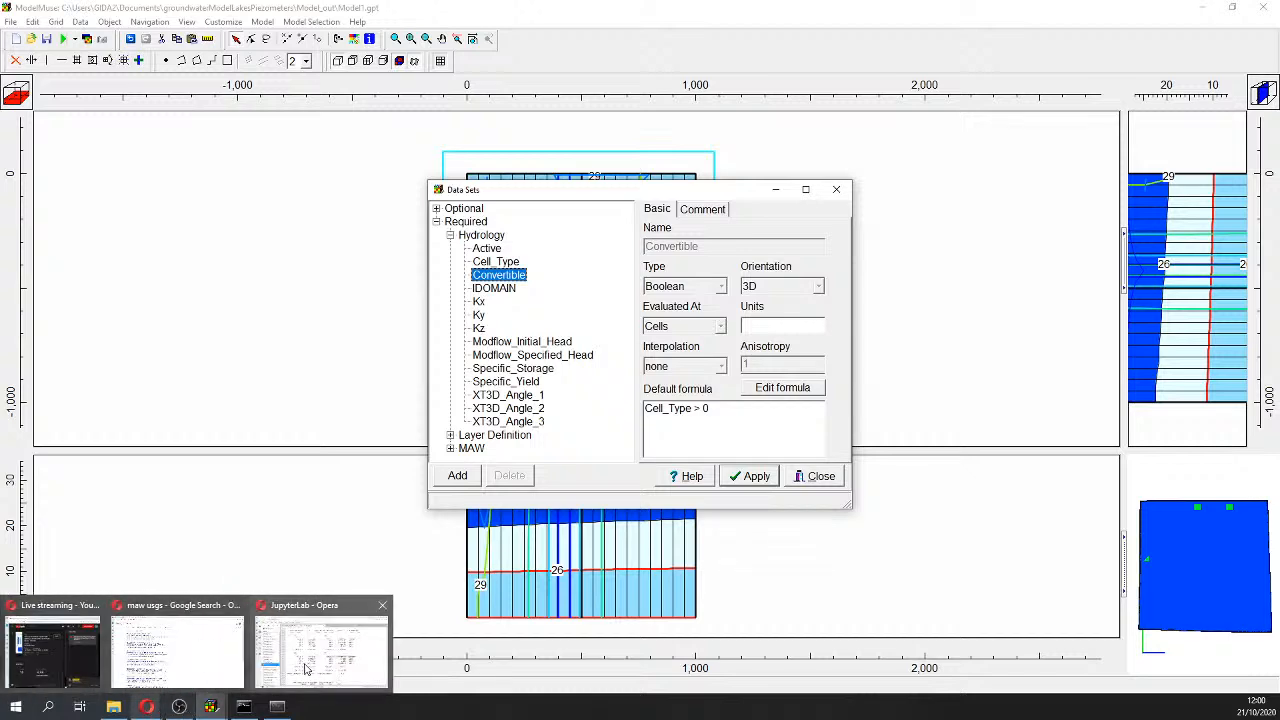
left_click(300, 648)
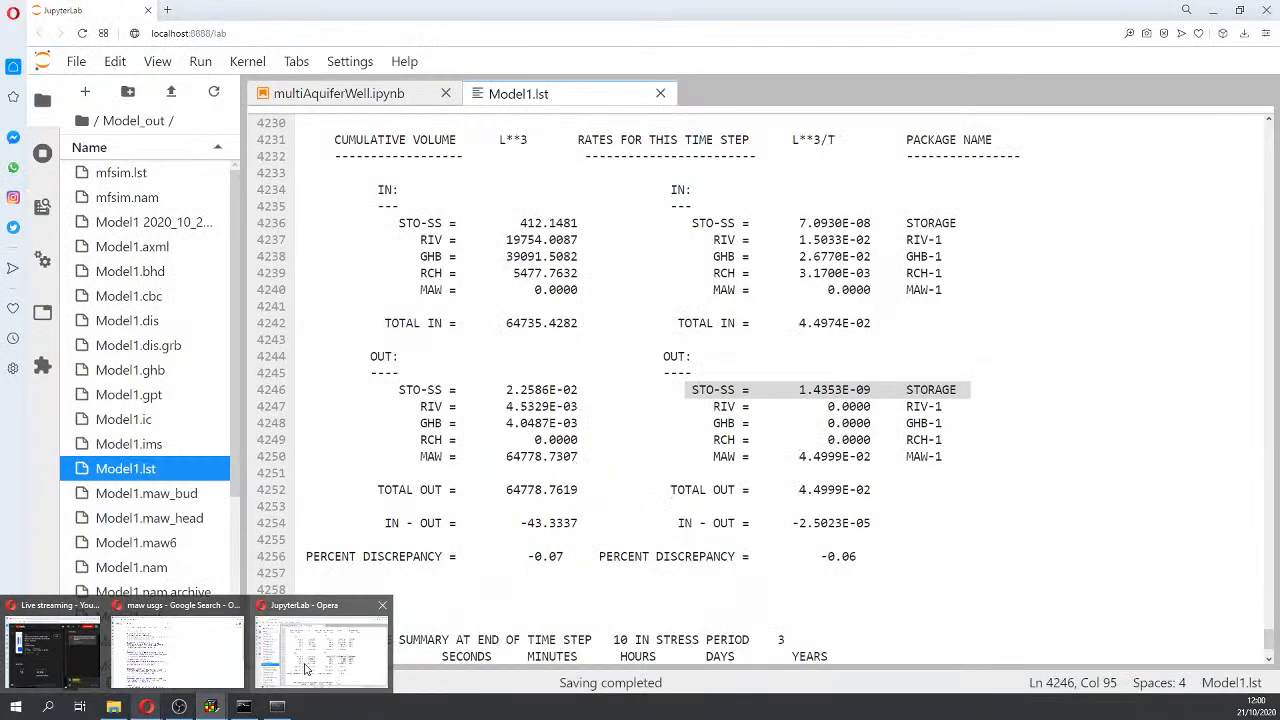
Step: Return to the multiAquiferWell.ipynb tab showing the per-layer pumping plot
left_click(328, 94)
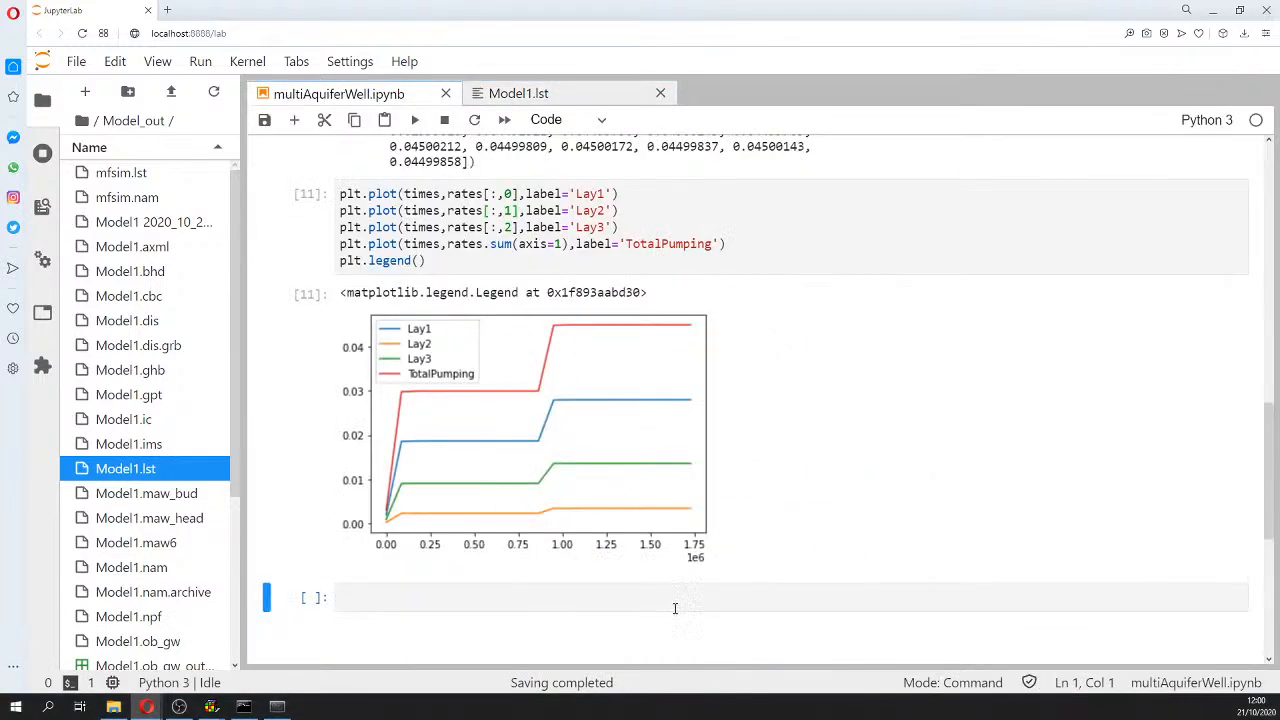